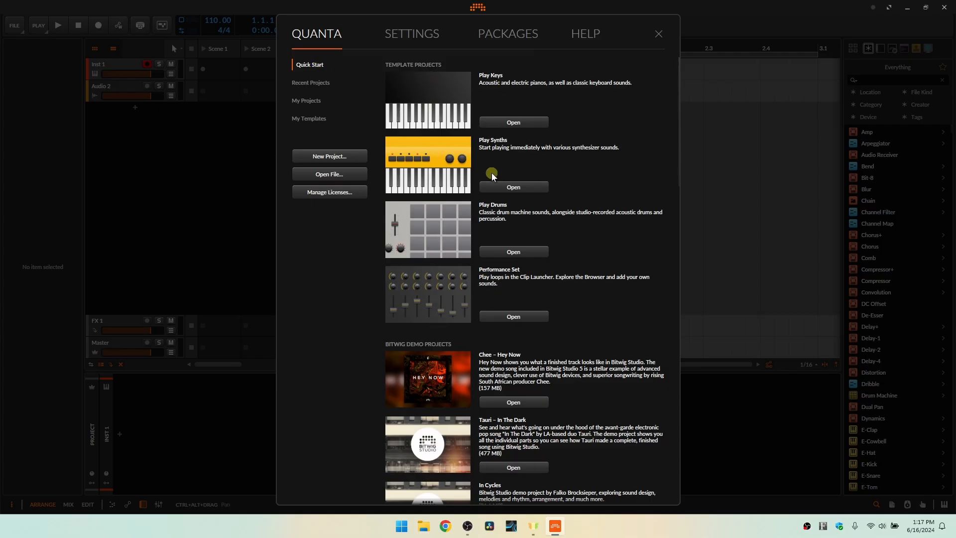
- Look through the dashboard's template projects, demo projects and saved user templates
scroll(515, 346, down, 1)
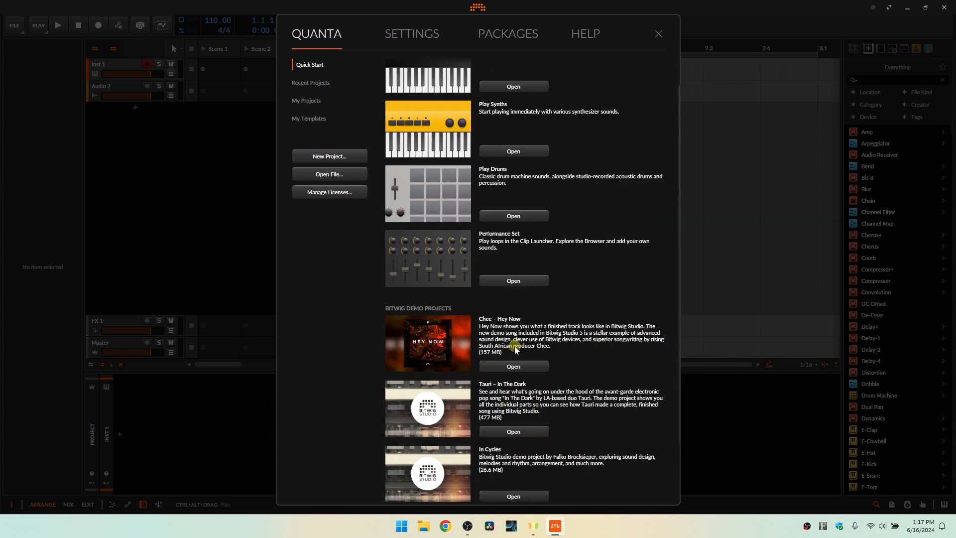
scroll(515, 346, down, 2)
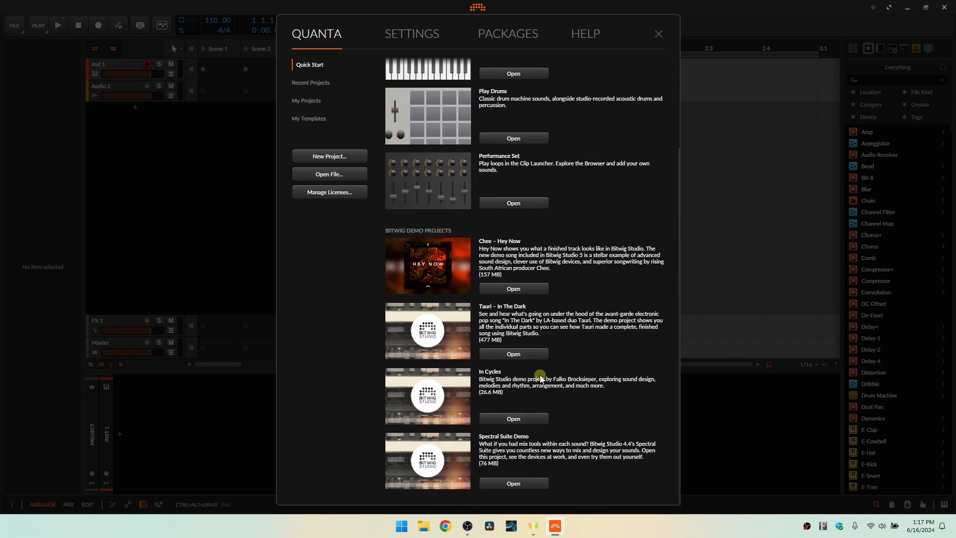
scroll(556, 404, up, 3)
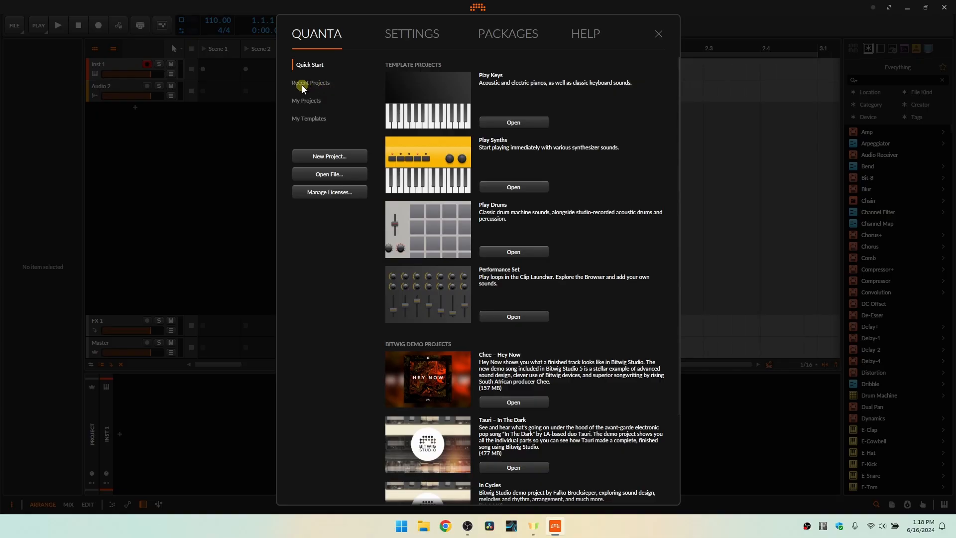
click(306, 121)
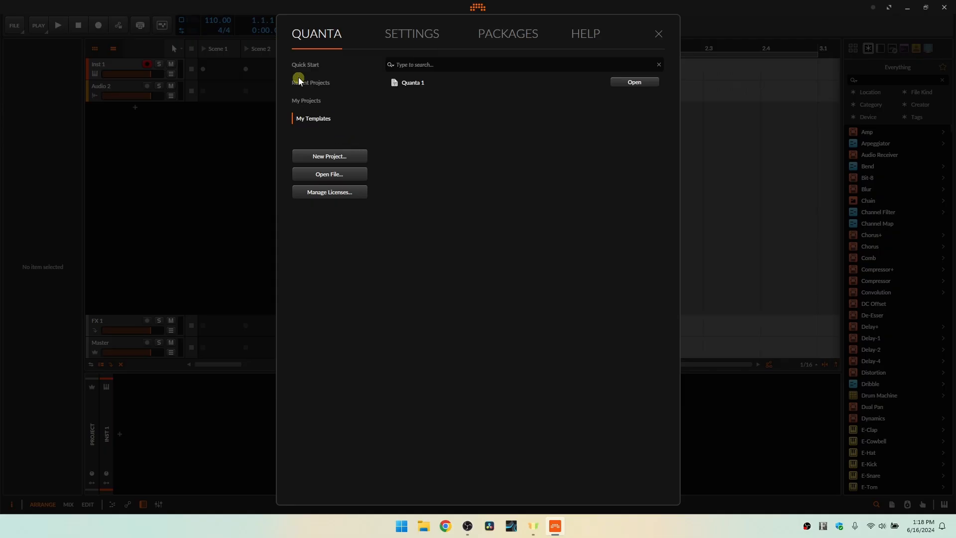
click(303, 65)
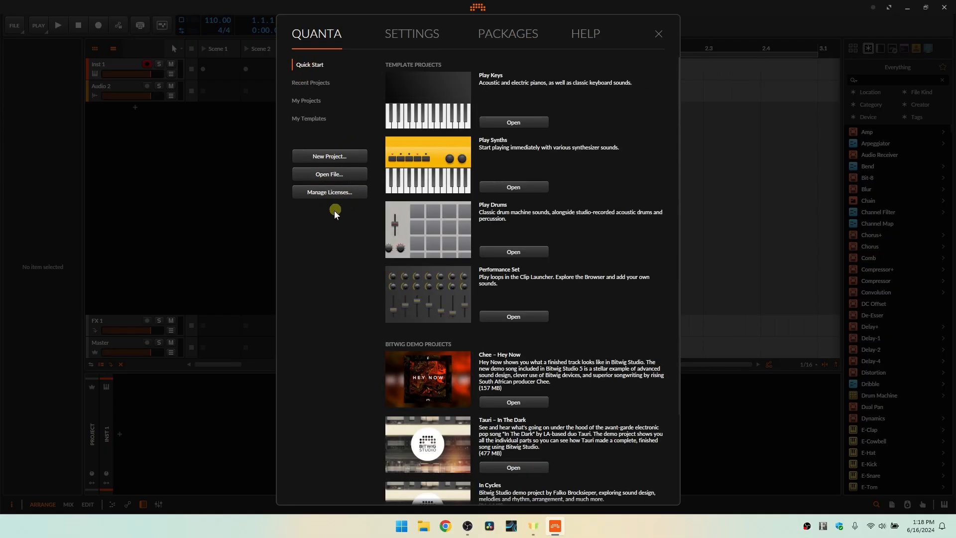
- Review the User Interface and Behavior settings, including the stretch modes offered for On record / bounce
click(411, 35)
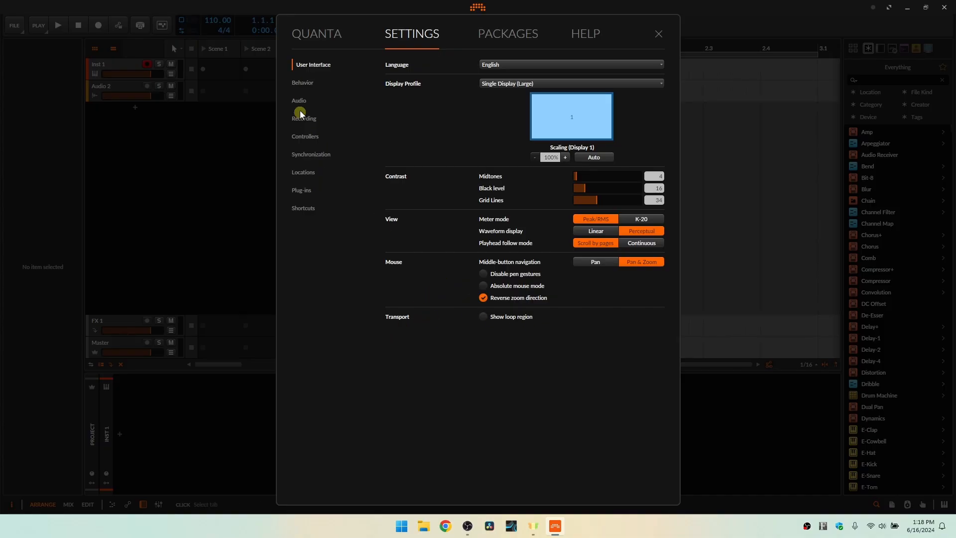
click(304, 83)
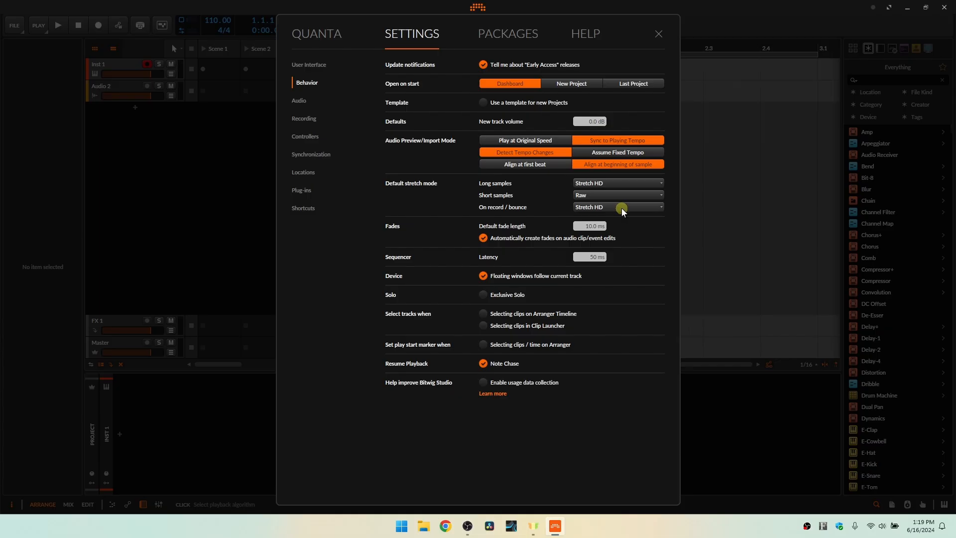
click(656, 205)
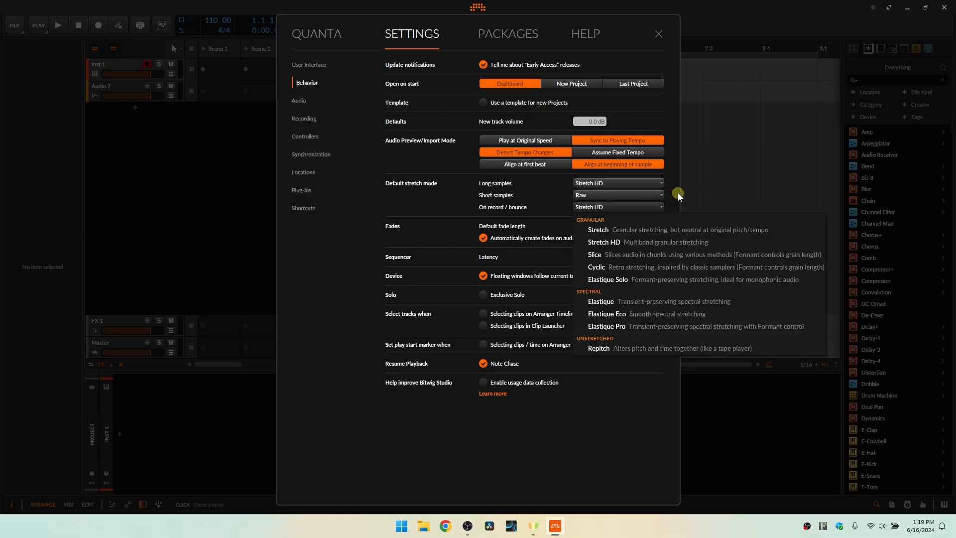
click(673, 190)
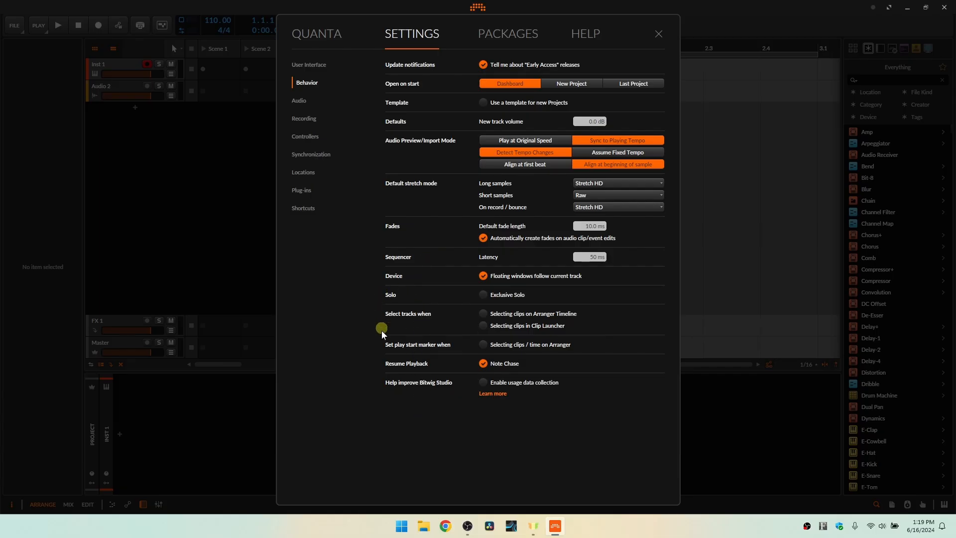
- Review the Audio settings and the driver models available for the audio system
click(301, 101)
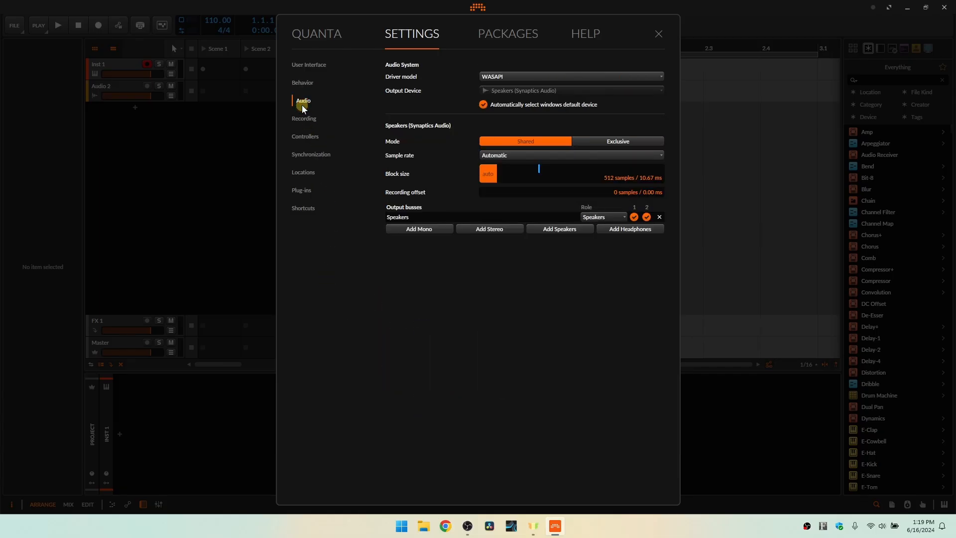
click(606, 76)
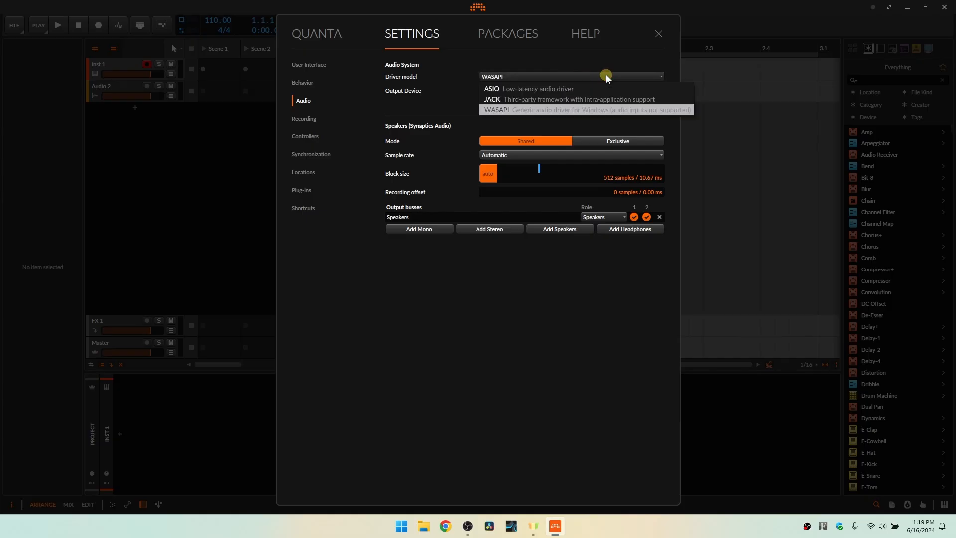
click(573, 62)
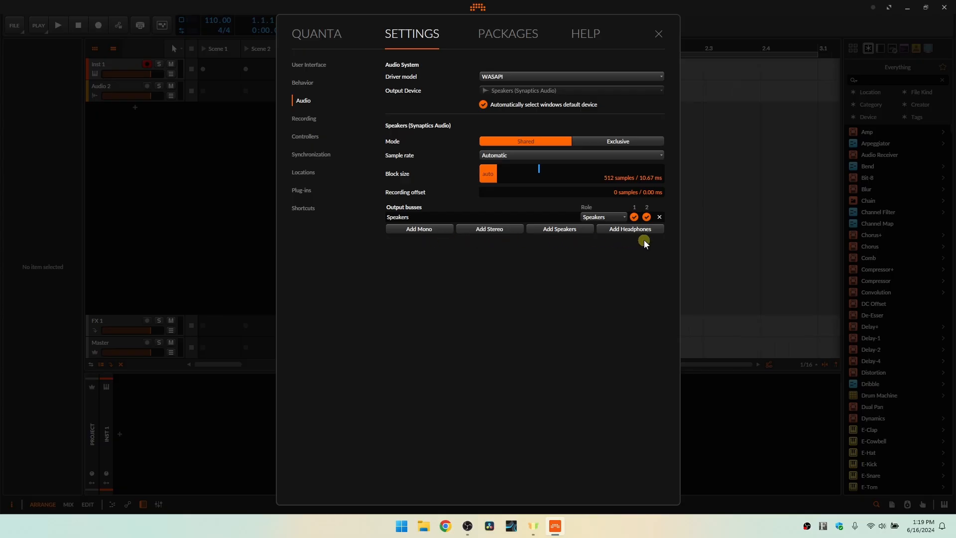
- Review the Recording, Controllers, Synchronization, Locations and Plug-ins settings in turn
click(304, 120)
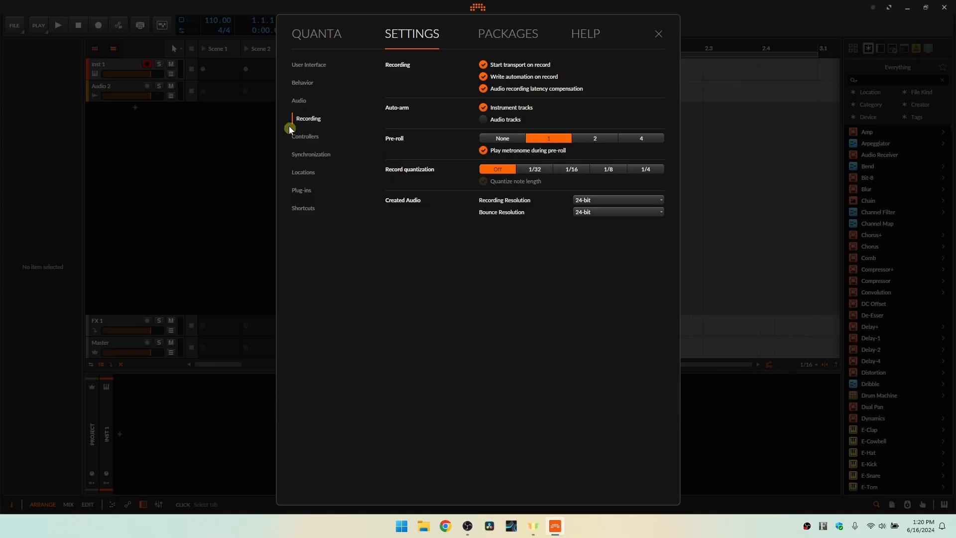
click(307, 140)
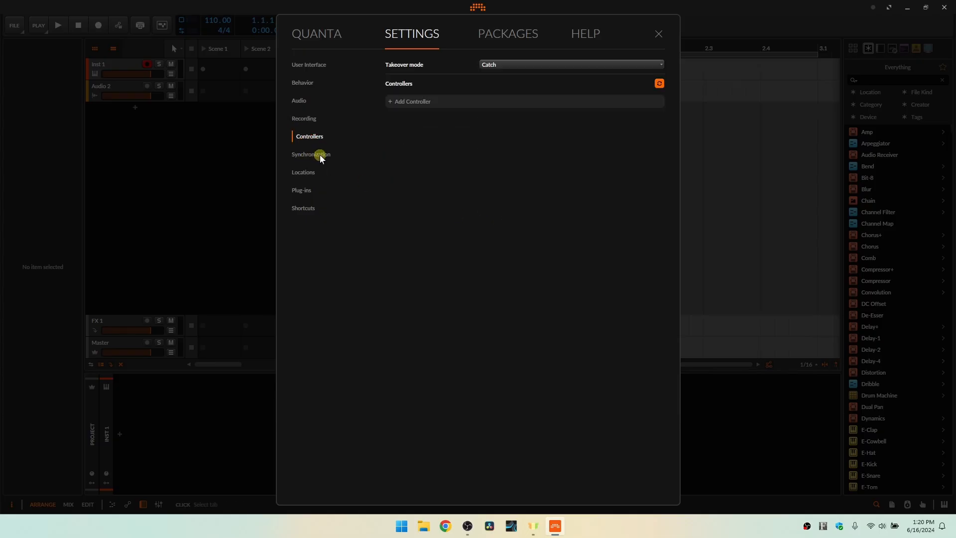
click(323, 154)
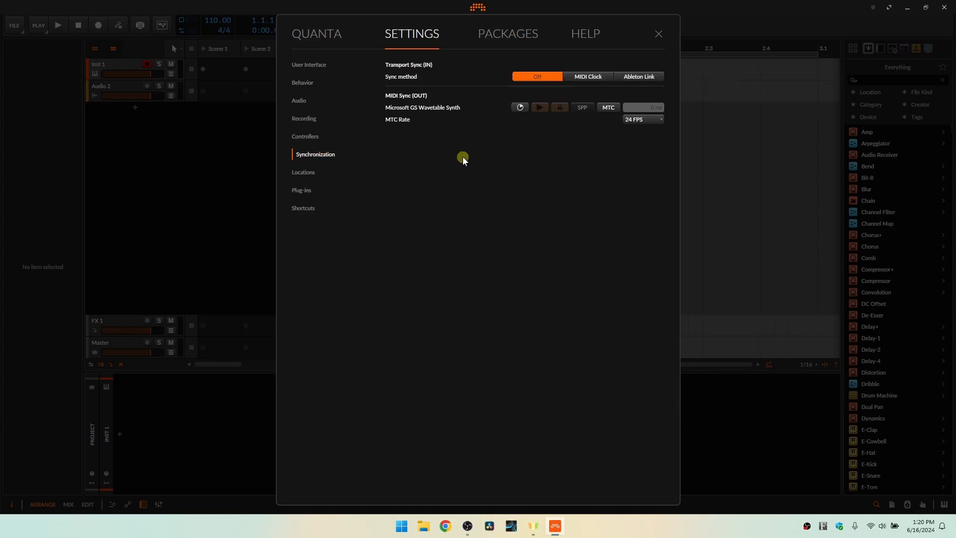
click(306, 171)
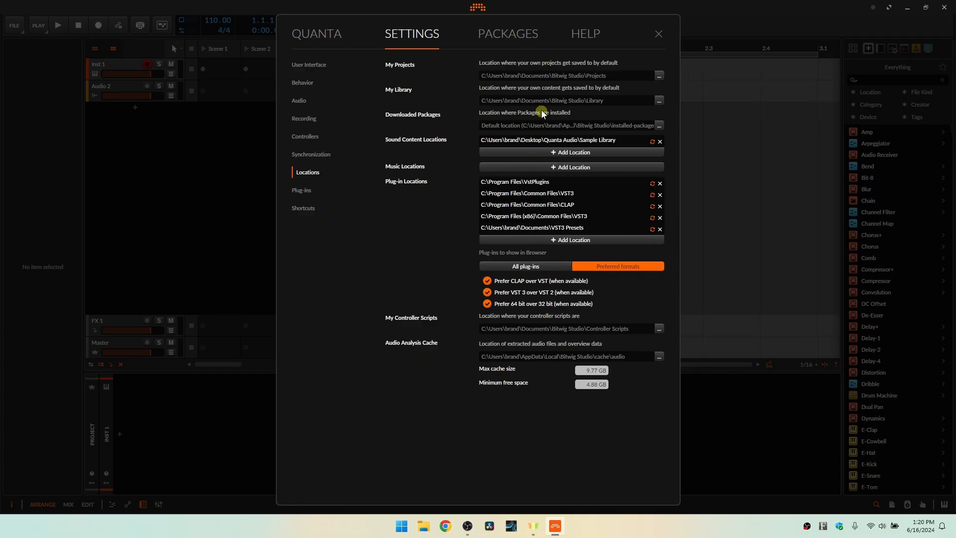
click(301, 190)
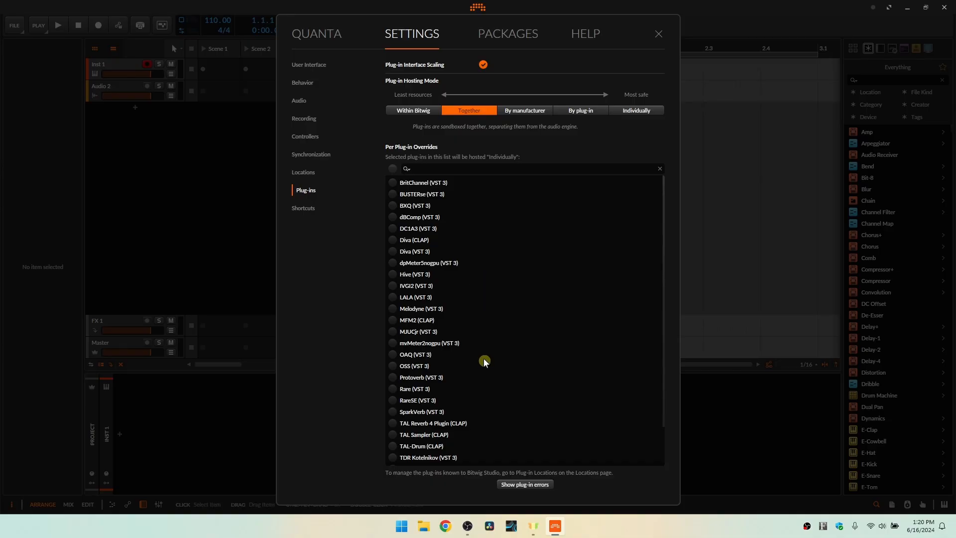
- Filter the keyboard shortcuts by "zoom" and view the shortcut assignment for horizontally zooming the Arranger to fit, without assigning a key
click(302, 209)
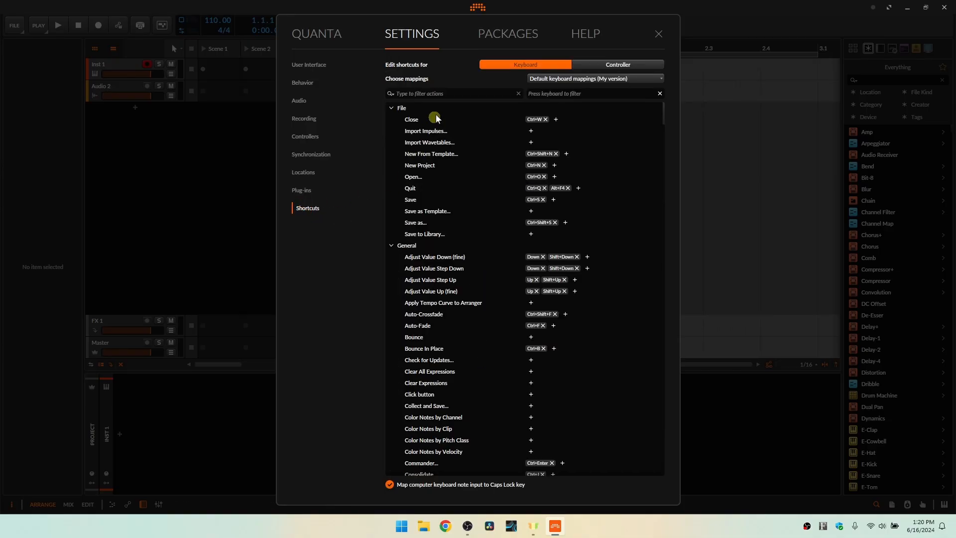
click(451, 95)
text(zoom)
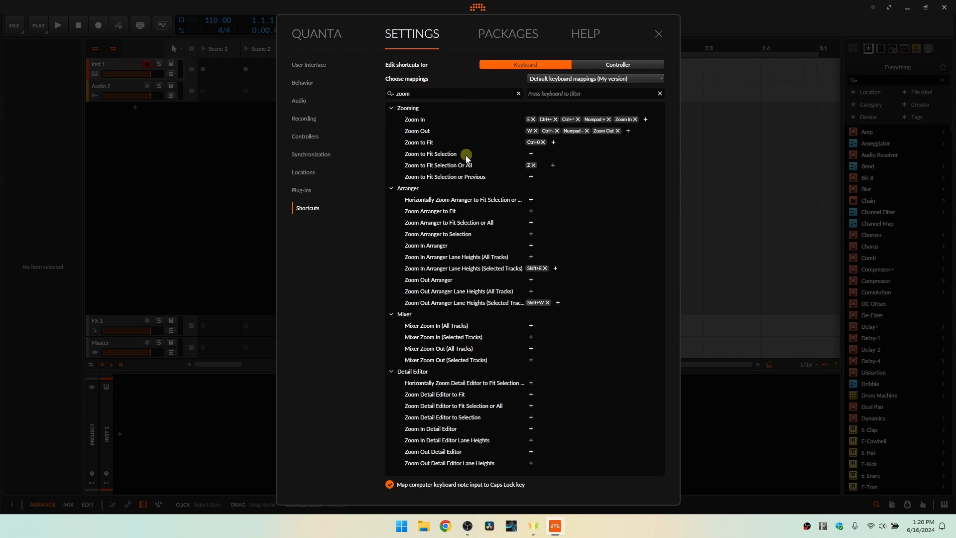
click(531, 199)
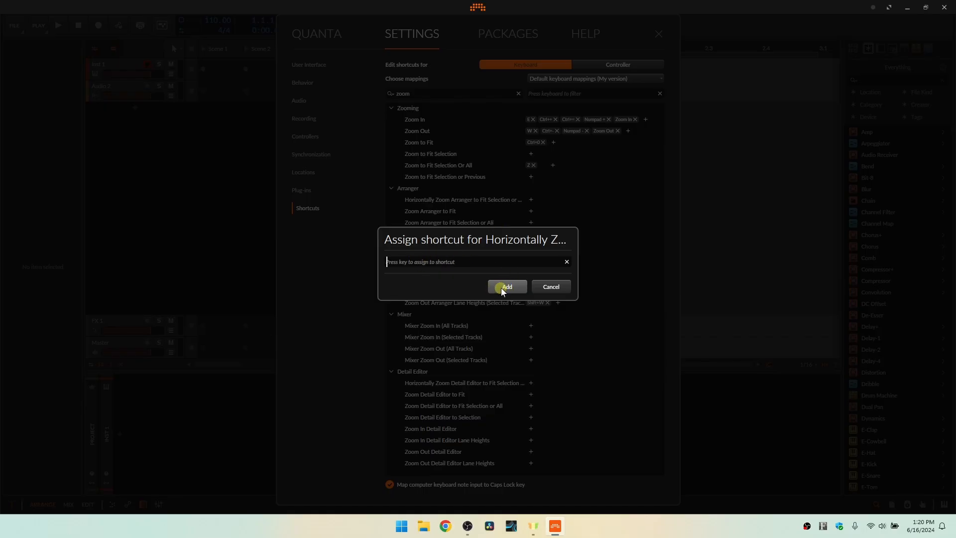
click(548, 284)
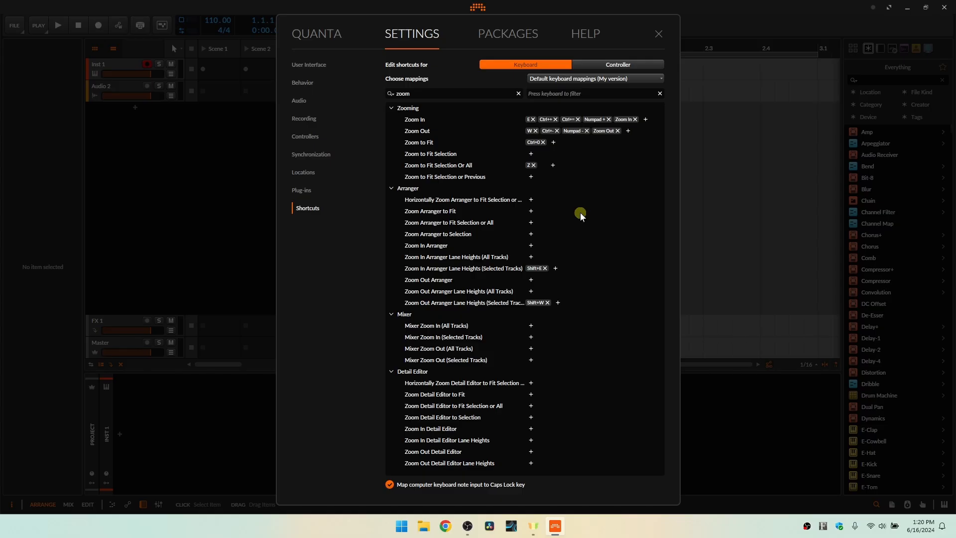
- Examine the installed and available sound packages, including Essentials and Classic Drum Machines, and the Bitwig, Artists and Partners categories
click(516, 28)
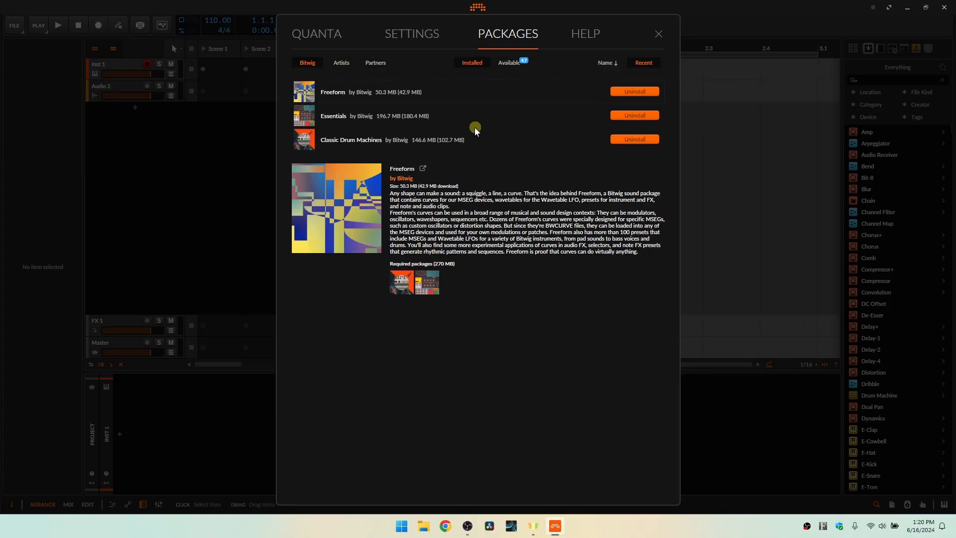
click(375, 117)
click(391, 138)
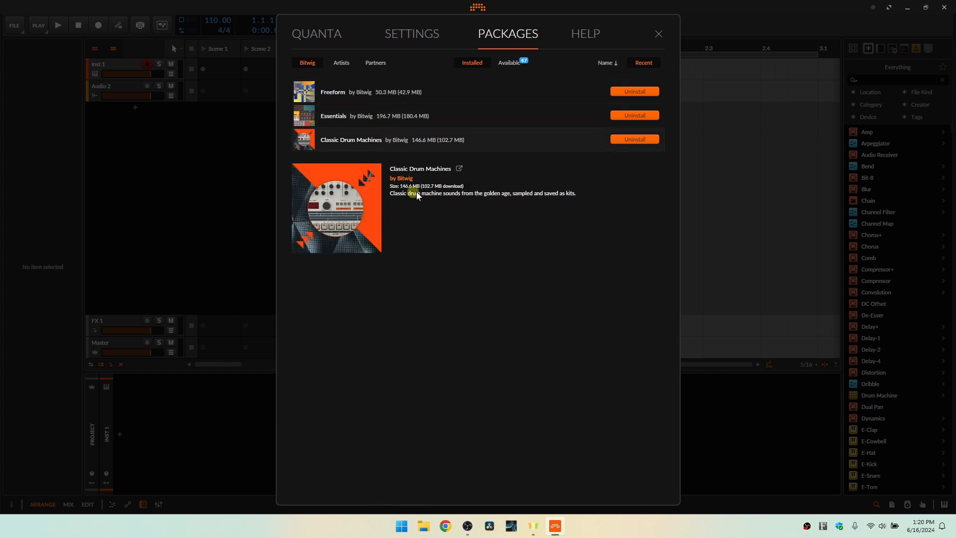
click(508, 63)
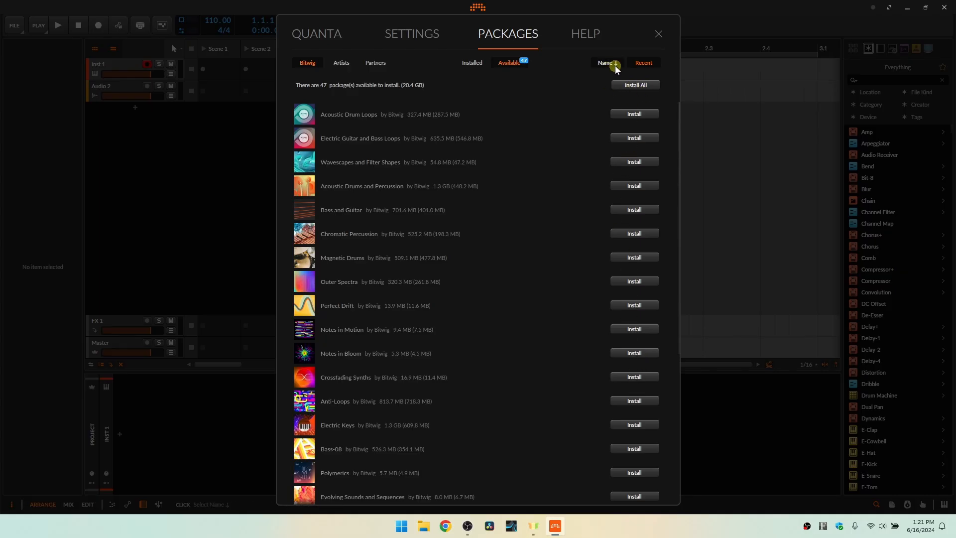
click(472, 63)
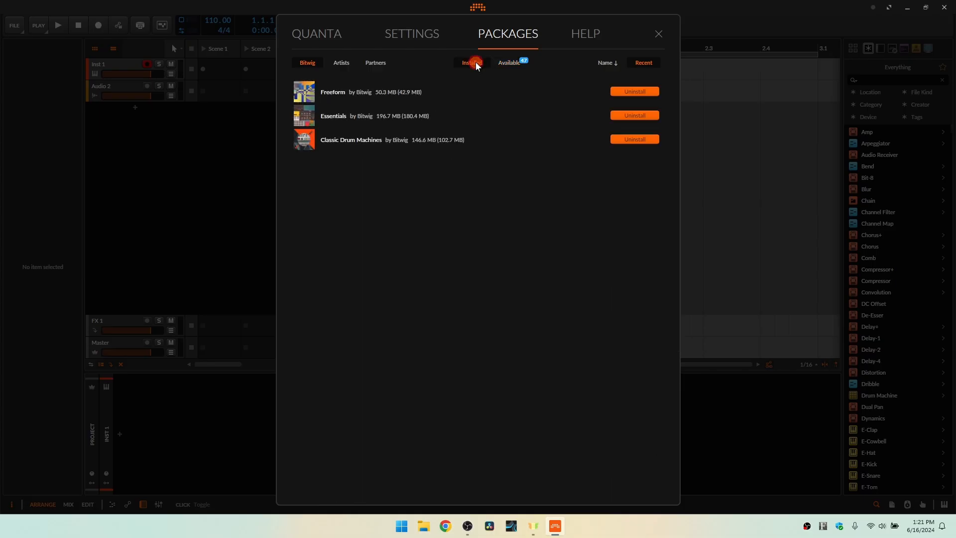
click(342, 63)
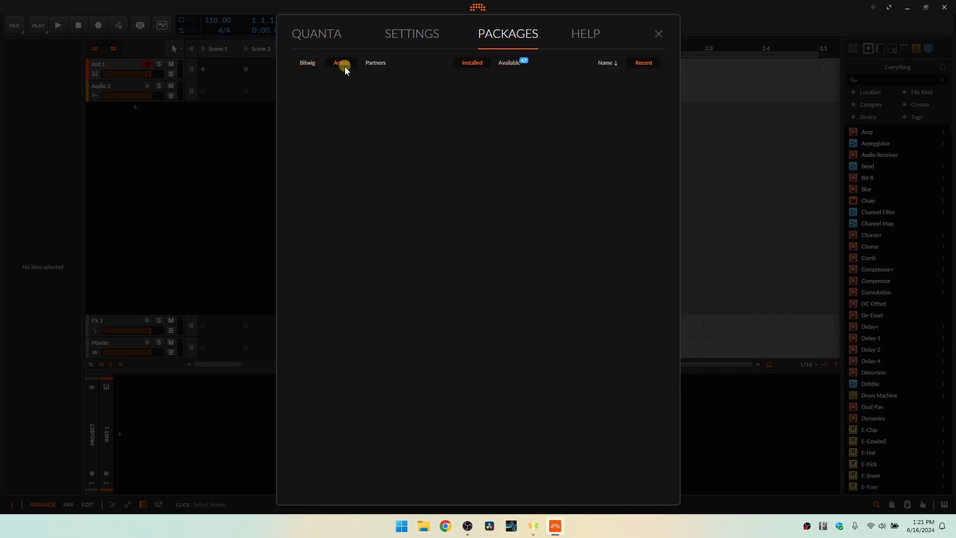
click(379, 62)
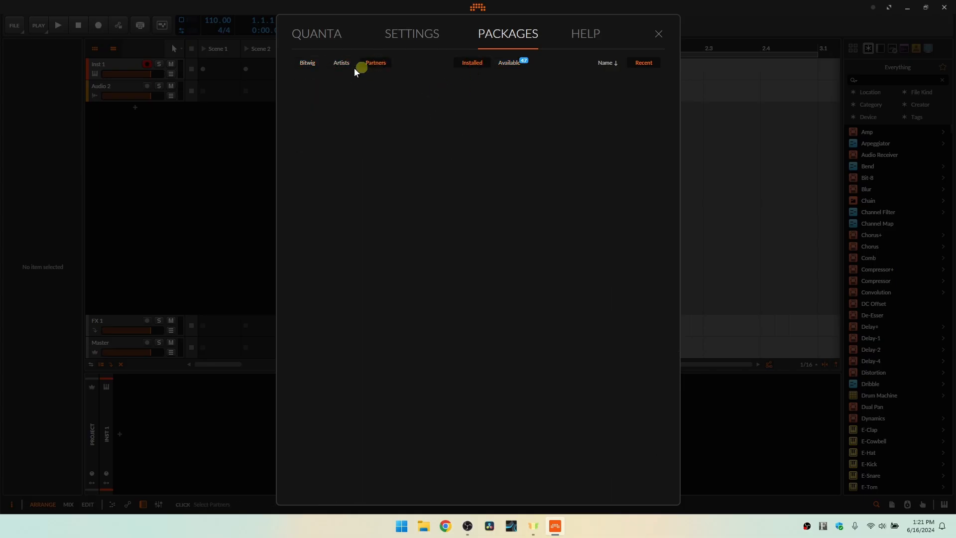
click(305, 65)
- View the Help section's What's New and About pages
click(582, 34)
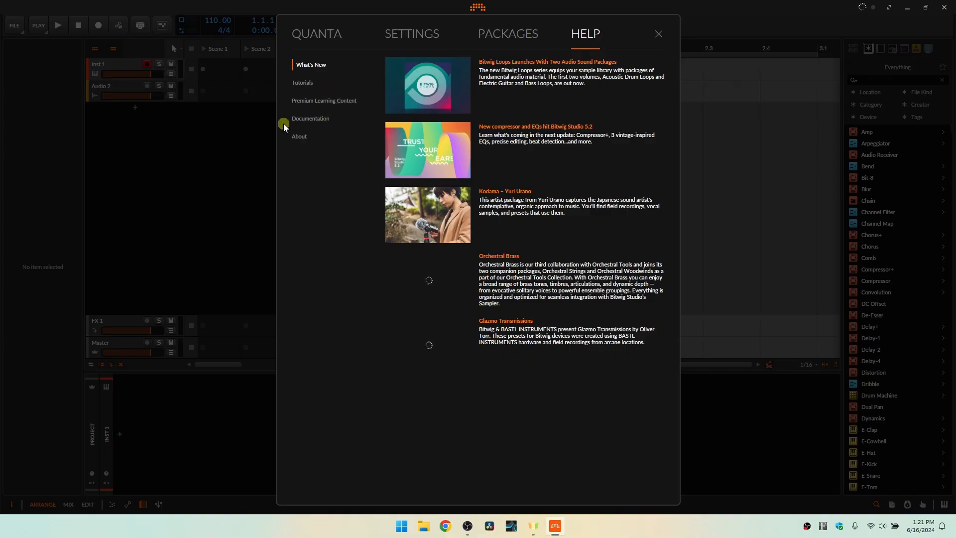
click(301, 135)
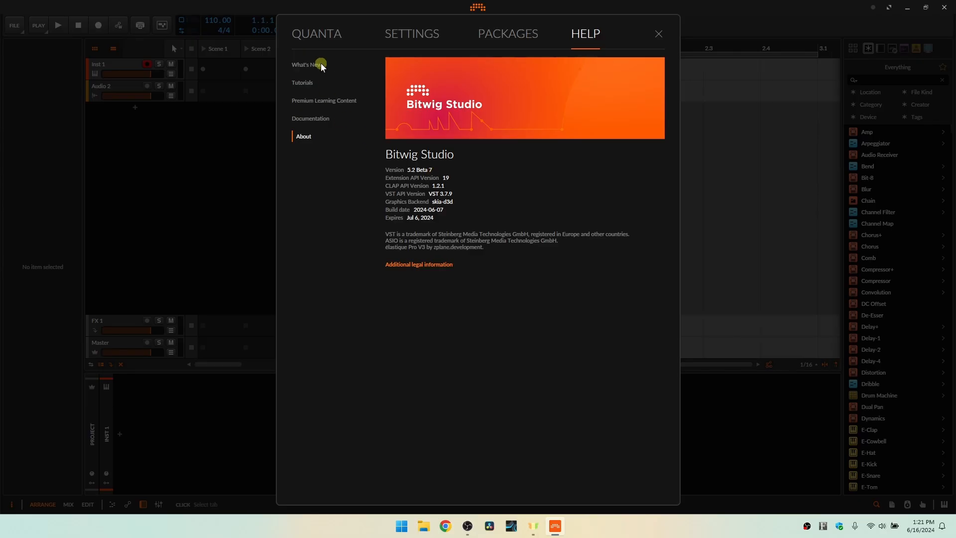
click(306, 64)
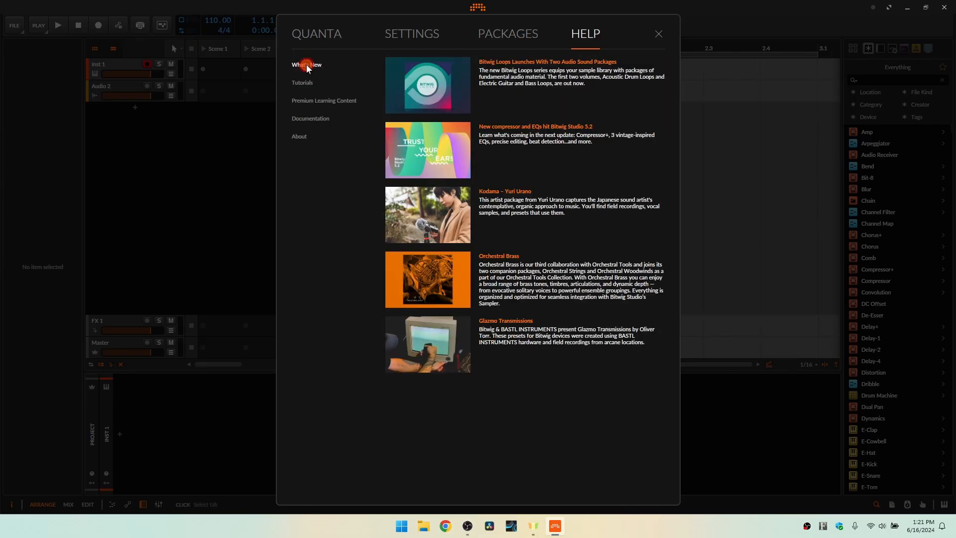
- Return to the dashboard's start page and create a new project
click(318, 34)
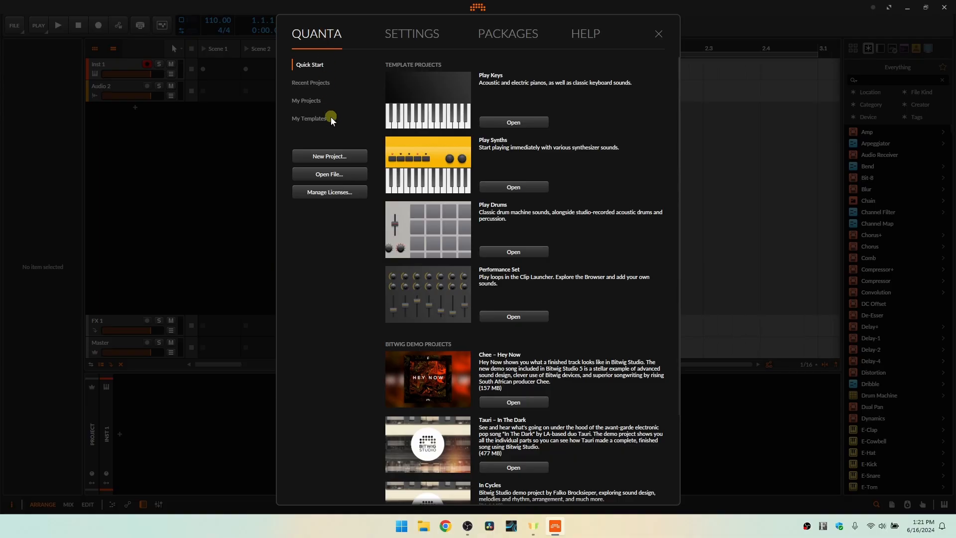
click(333, 157)
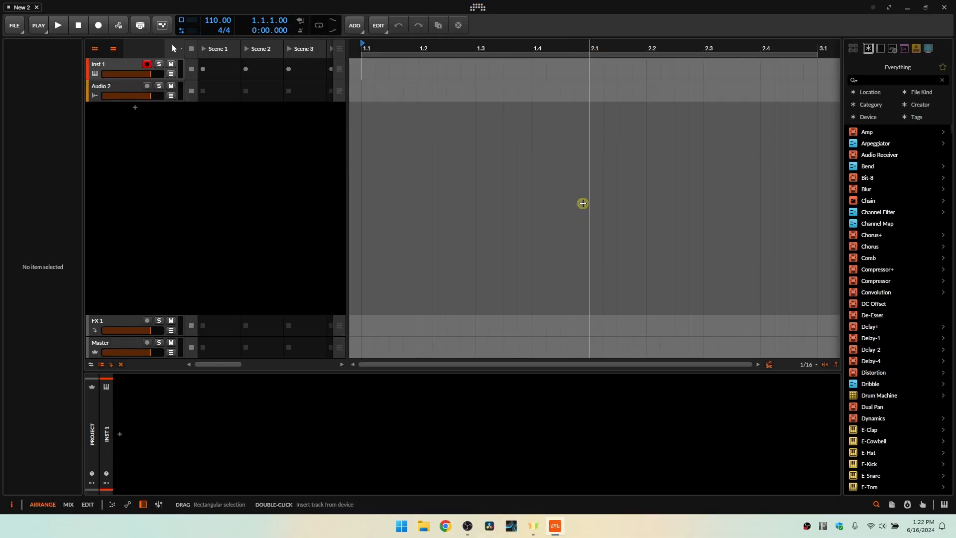
- Switch the project window to full screen and increase the GUI scaling by one step
click(890, 7)
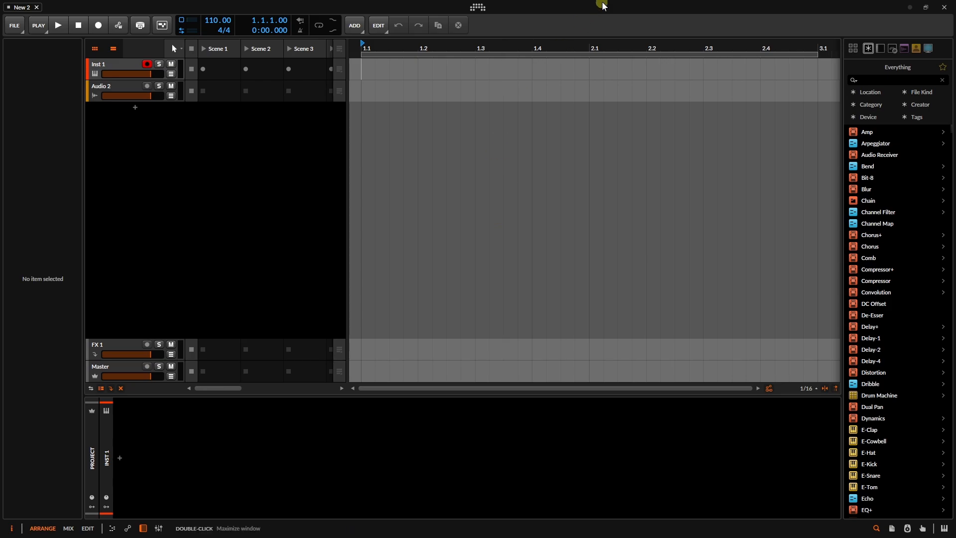
right_click(647, 9)
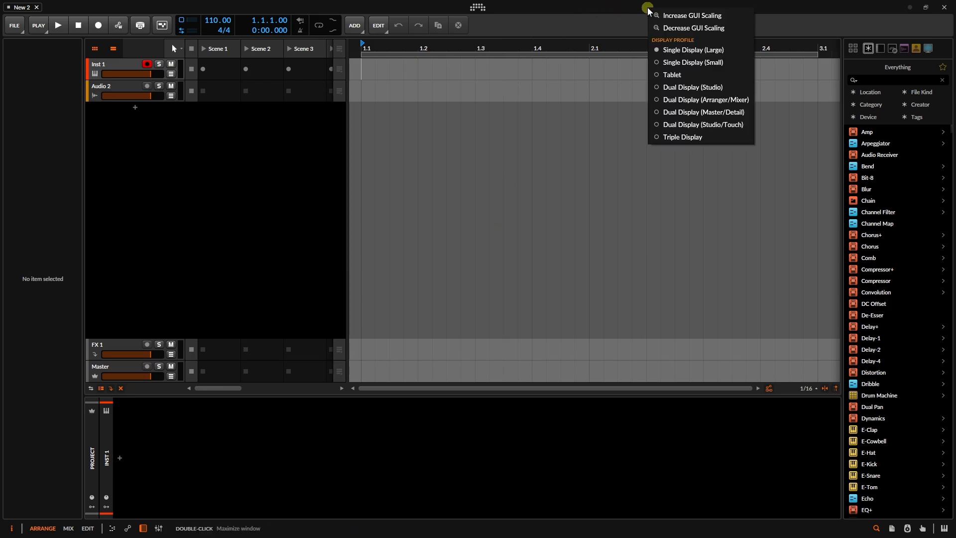
click(691, 15)
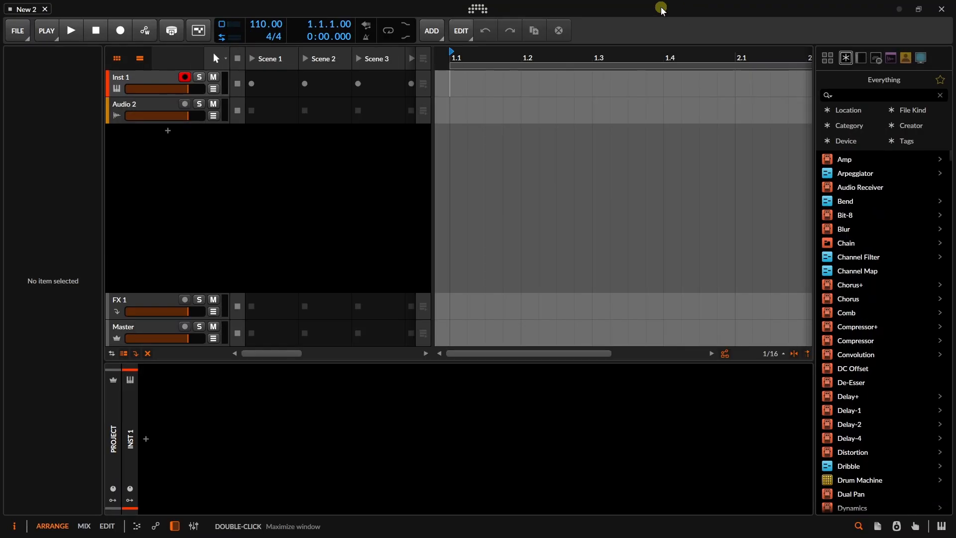
- Increase the GUI scaling by one step and return it to the previous size
right_click(662, 10)
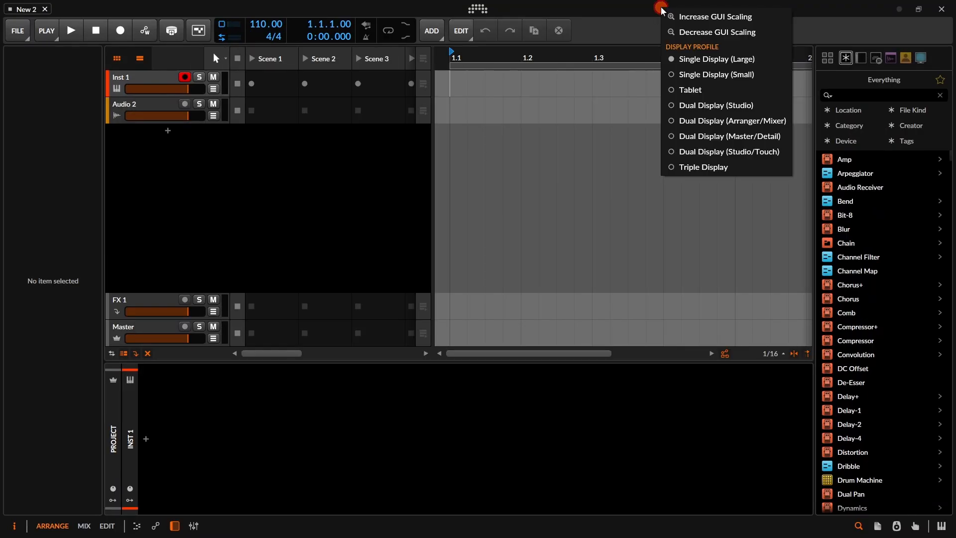
click(689, 16)
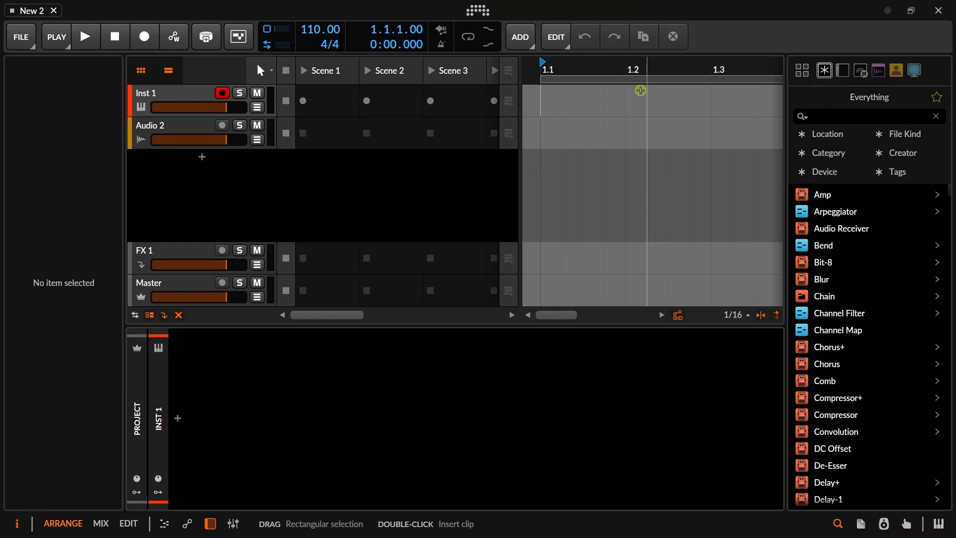
right_click(666, 10)
click(679, 37)
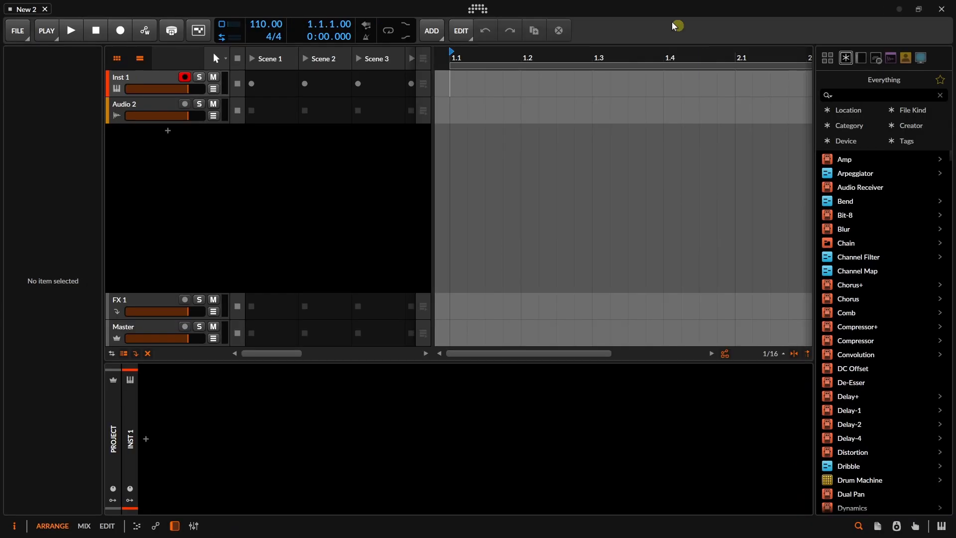
- Decrease the GUI scaling by one step and view the available display profiles without changing the selected one
right_click(652, 8)
click(685, 31)
right_click(637, 10)
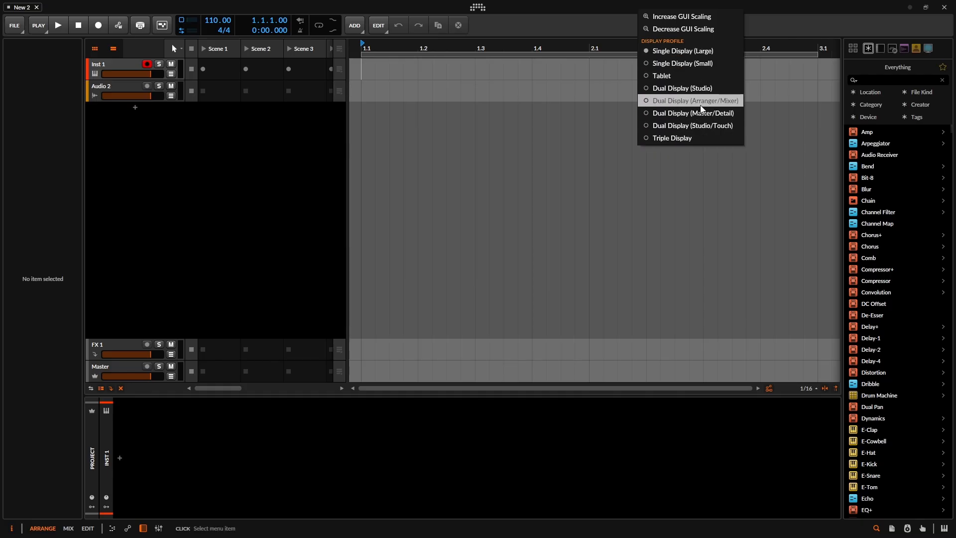
click(594, 21)
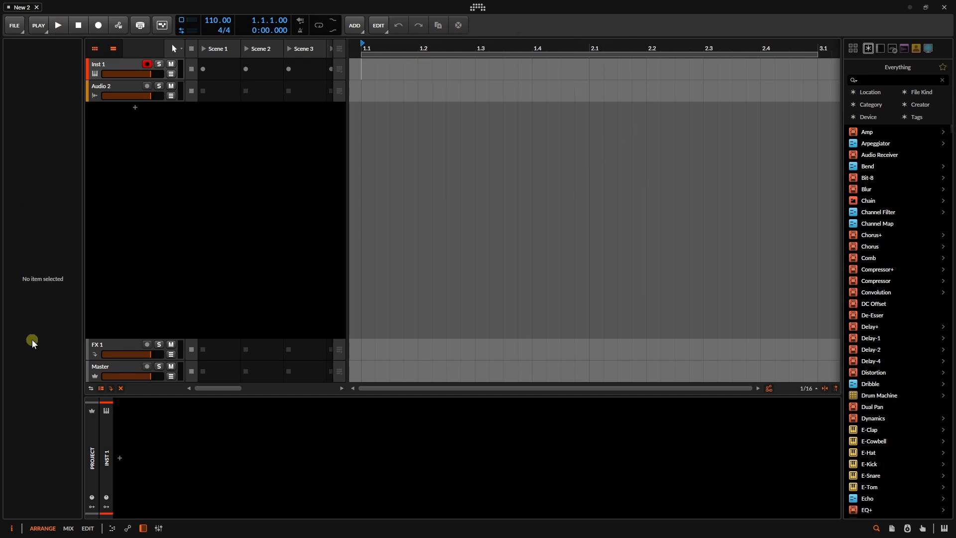
- Check the Inst 1 track's properties in the inspector, then hide the inspector and the clip launcher
click(124, 65)
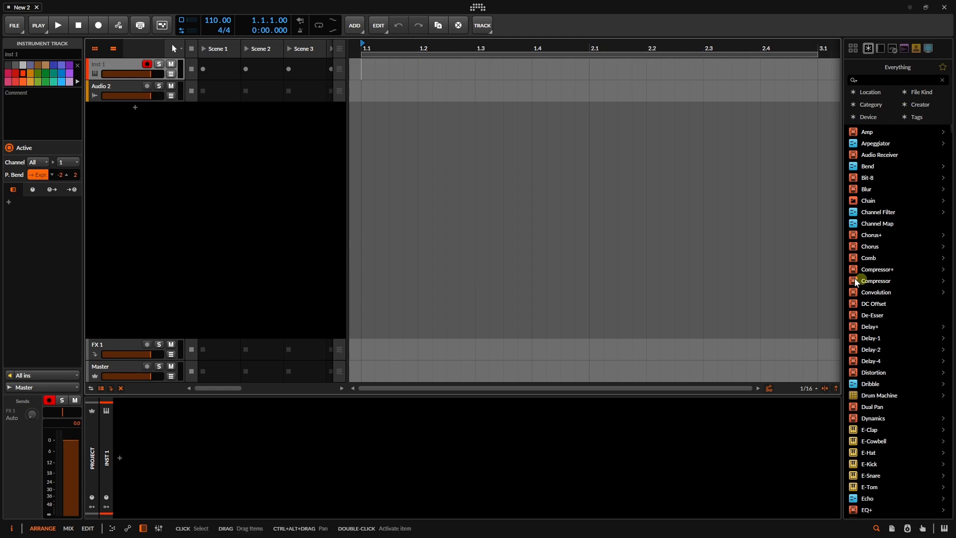
click(494, 256)
key(i)
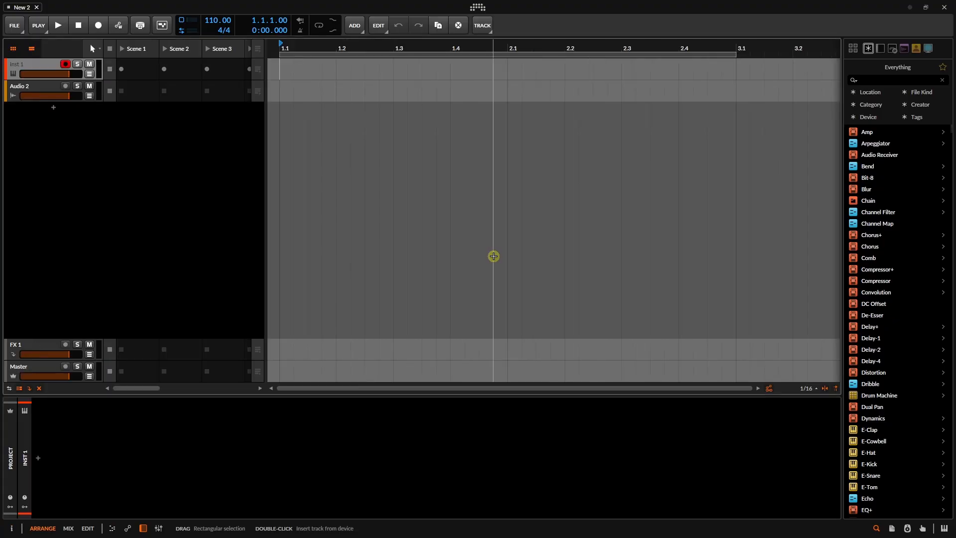
key(Right)
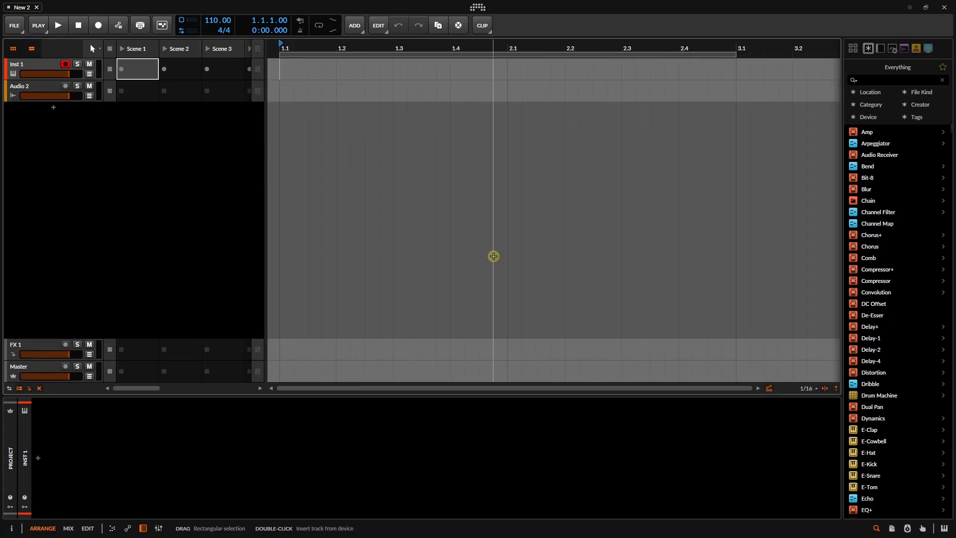
key(o)
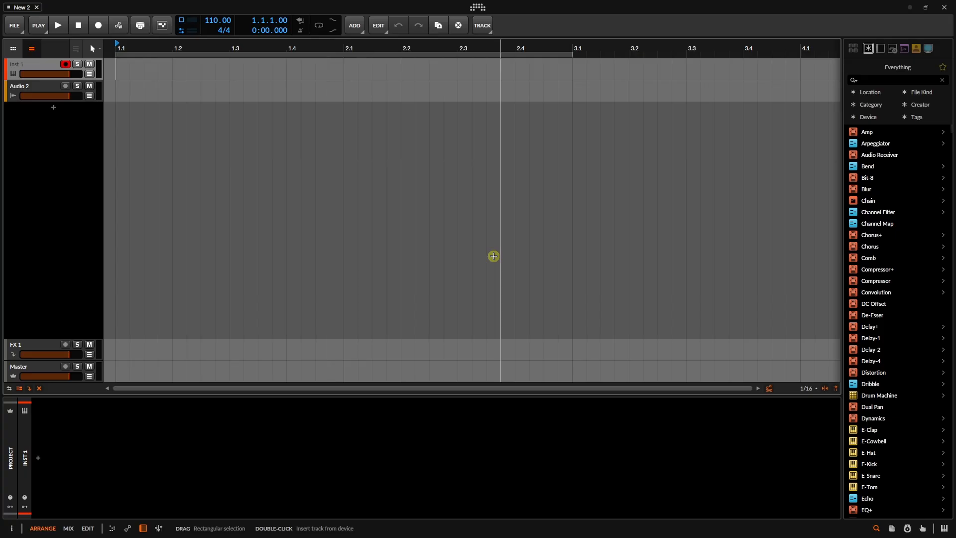
- Hide and restore the browser, and do the same with the device panel
key(b)
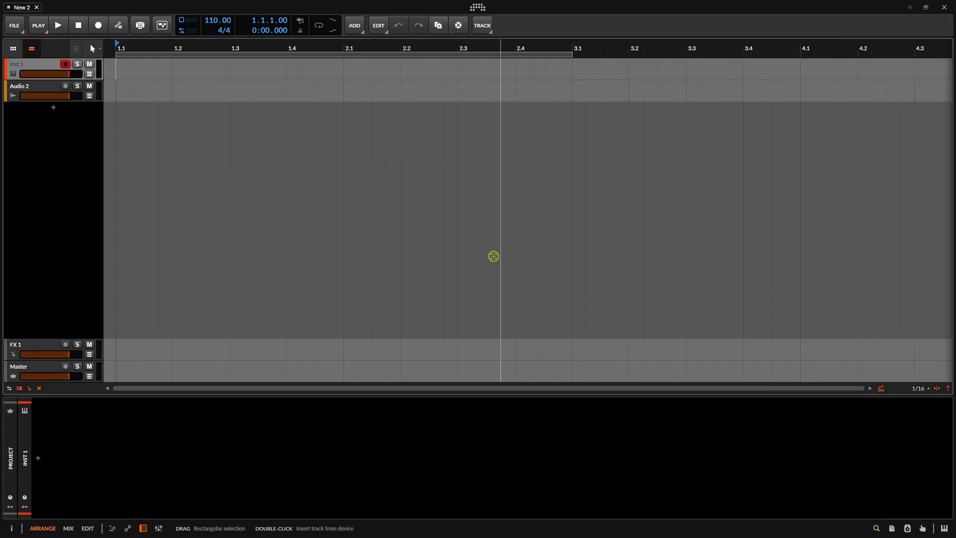
key(b)
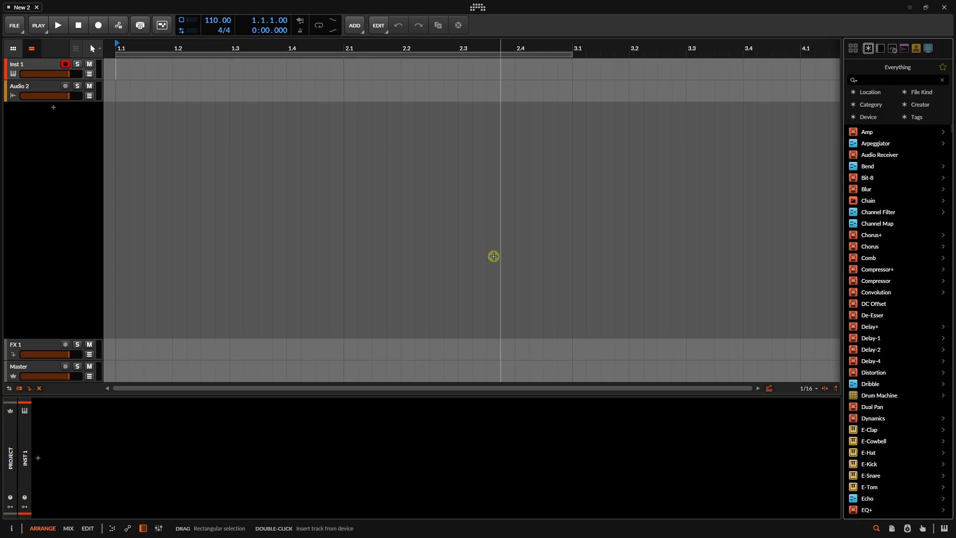
key(d)
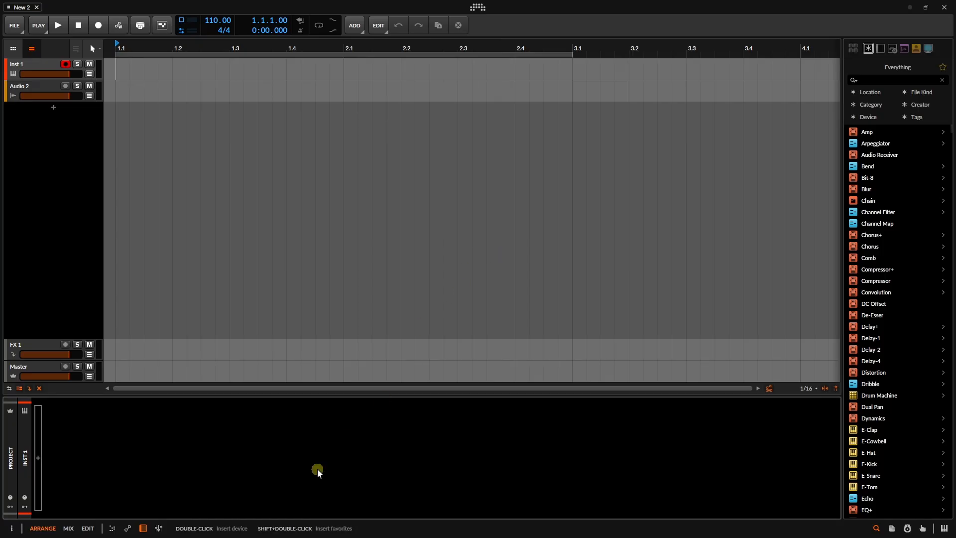
key(d)
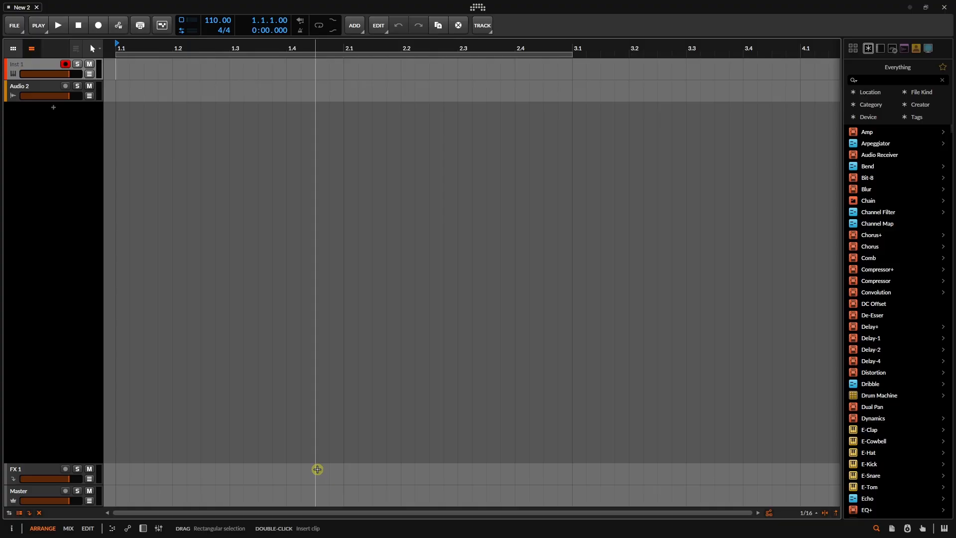
key(d)
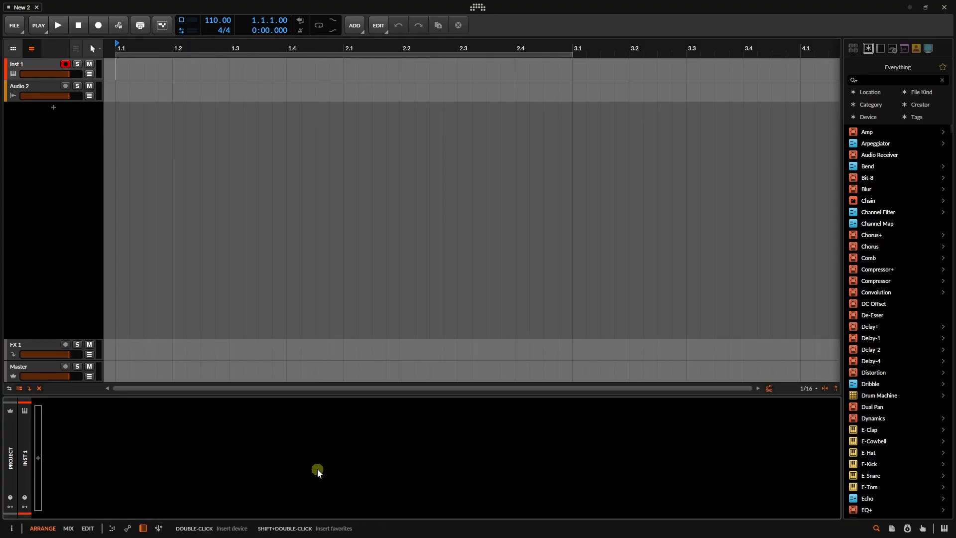
- Show the inspector again and view the Inst 1 track's properties before clearing the track selection
key(i)
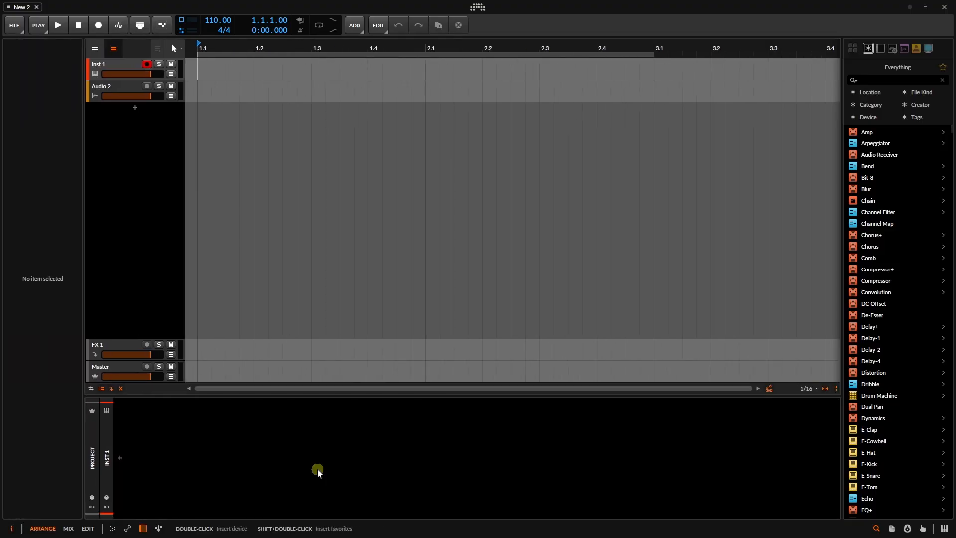
key(t)
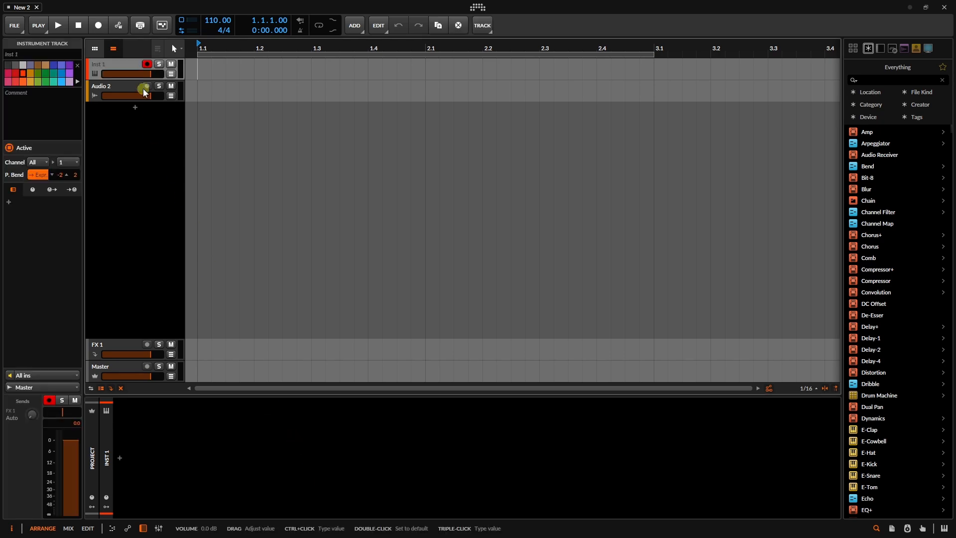
click(355, 261)
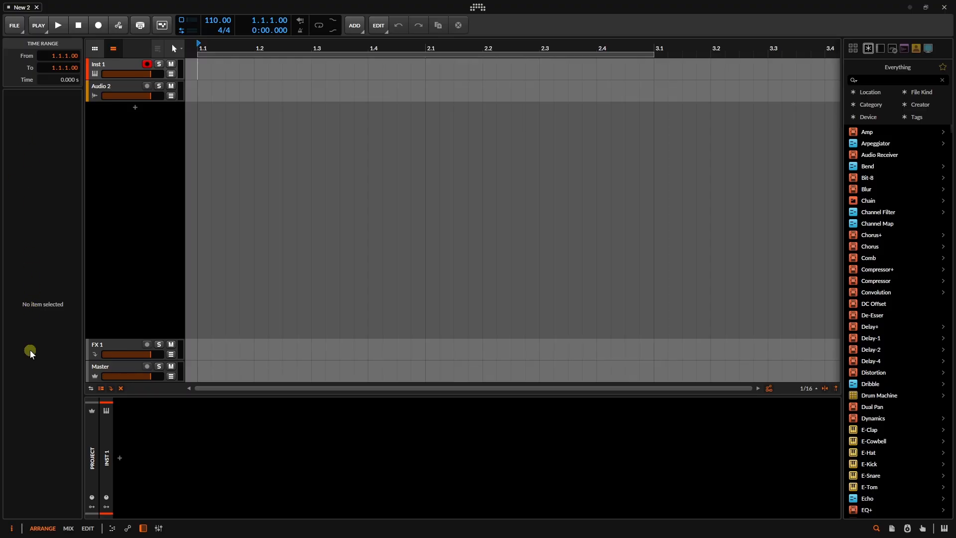
- Hide the inspector once more and bring it back, leaving the arranger without a selection
key(i)
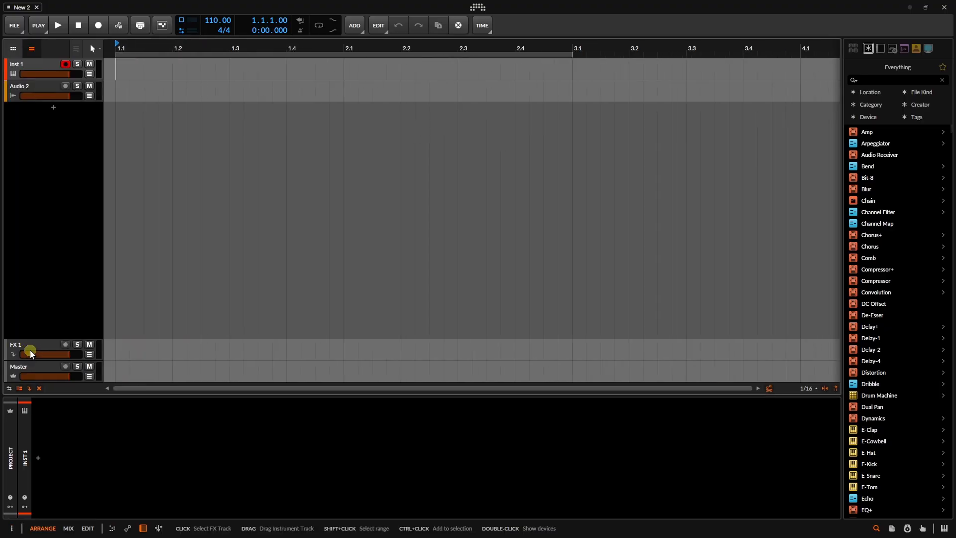
key(i)
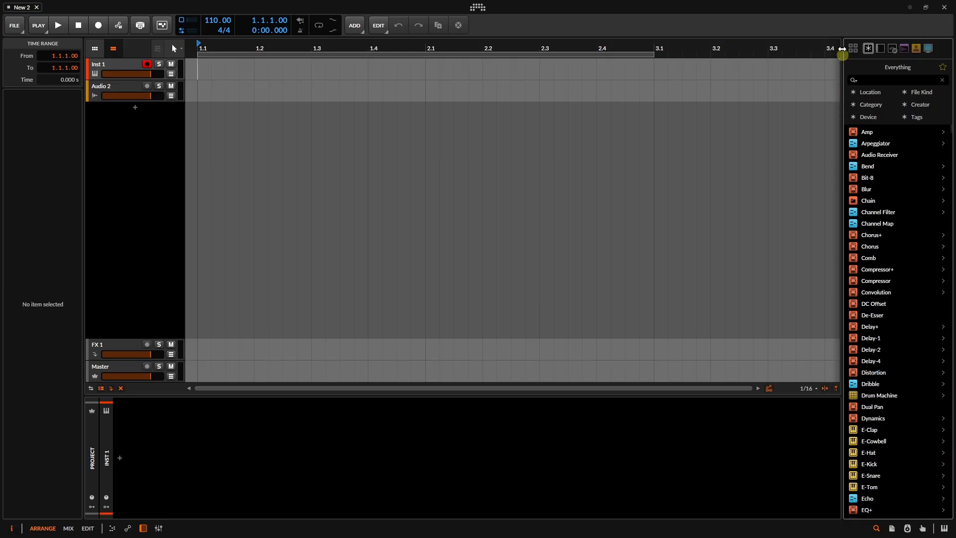
click(403, 257)
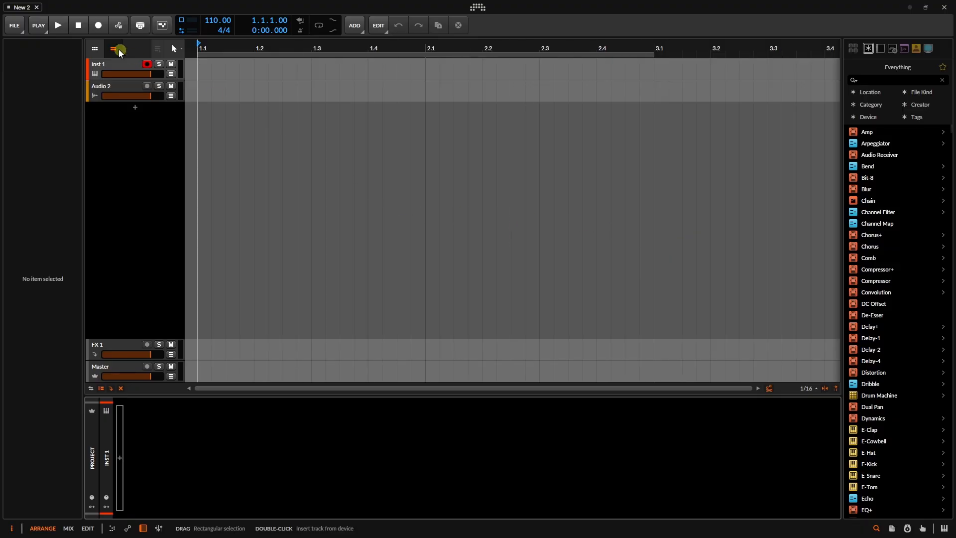
- Look through the project file commands and open the playback and recording options
click(15, 26)
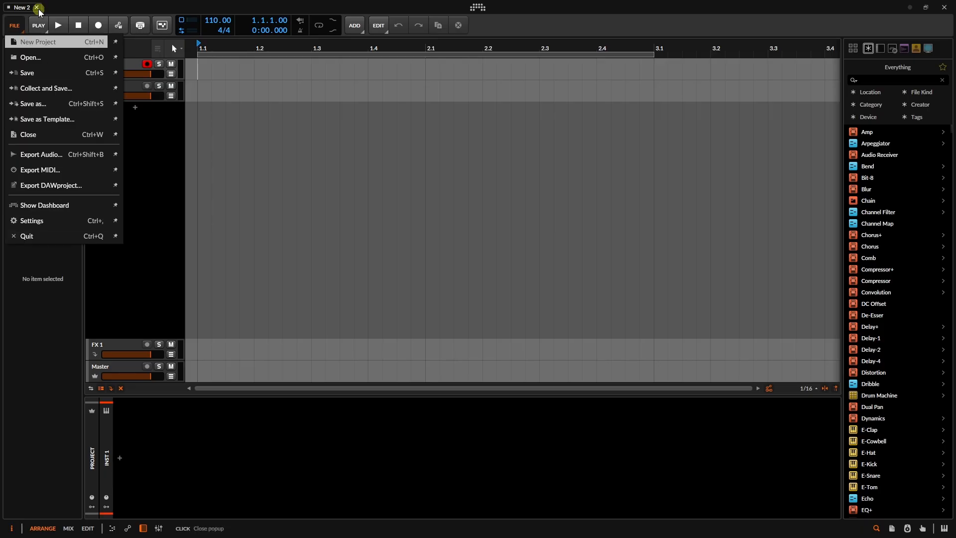
click(45, 33)
click(44, 32)
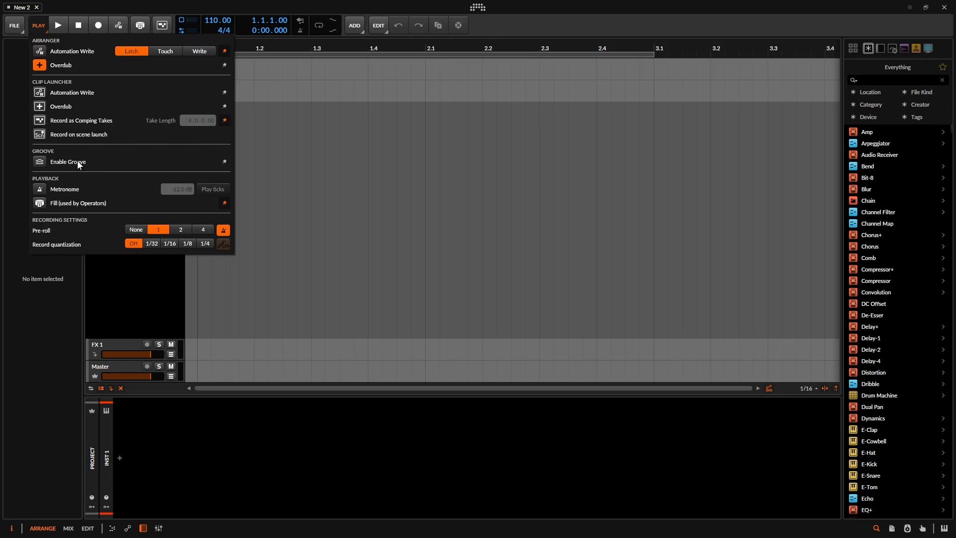
- Switch the metronome on and off, and try a pre-roll of None before restoring it to 1 bar
click(39, 189)
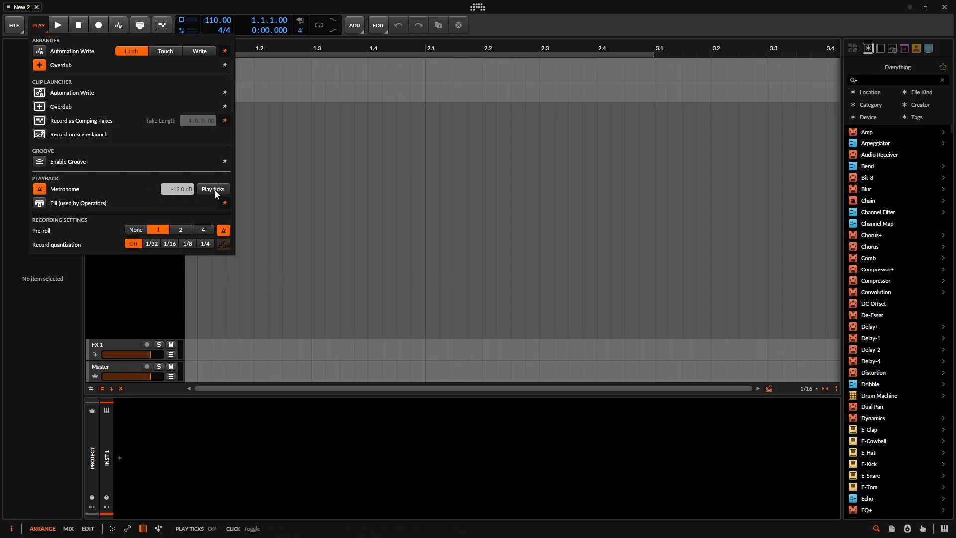
click(39, 189)
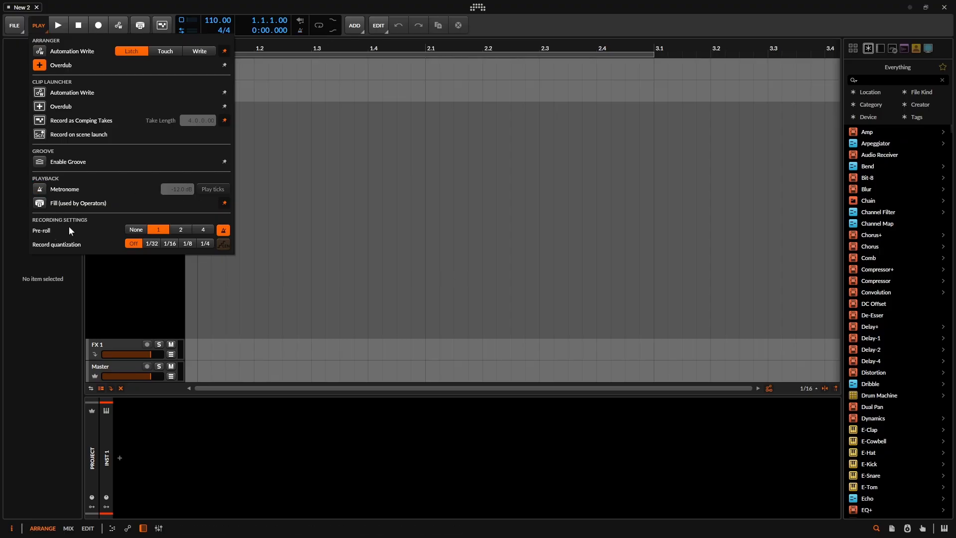
click(137, 230)
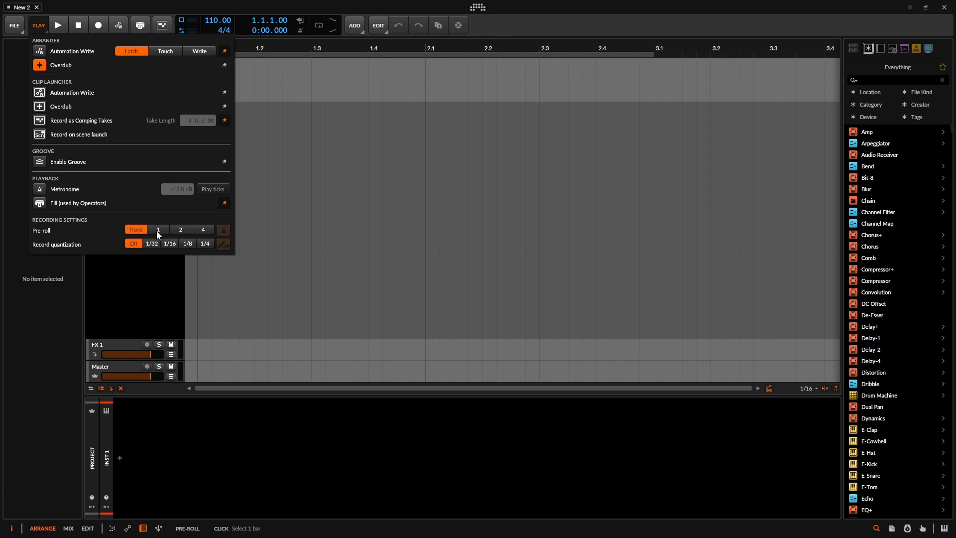
click(159, 229)
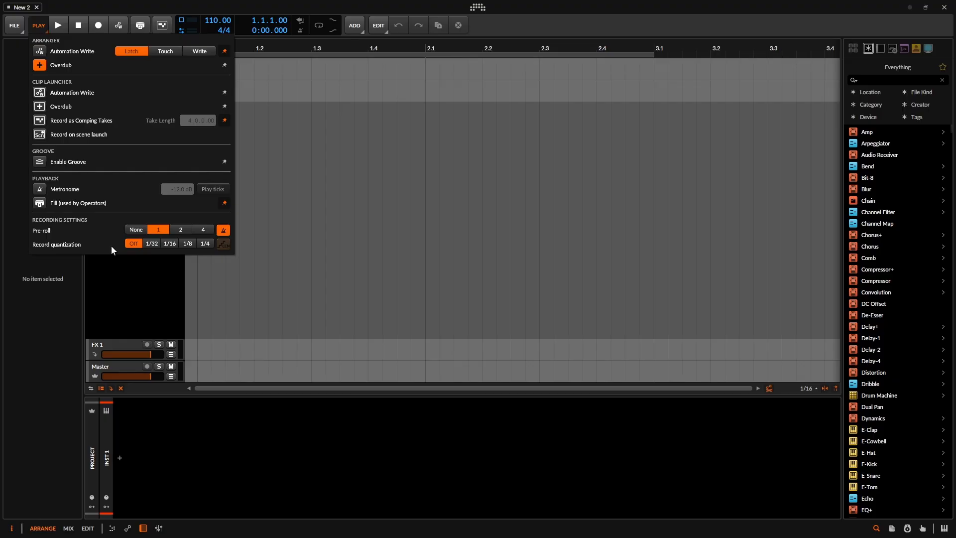
- Try record quantization at 1/32, 1/16 and 1/4, return it to Off and close the playback options
click(152, 244)
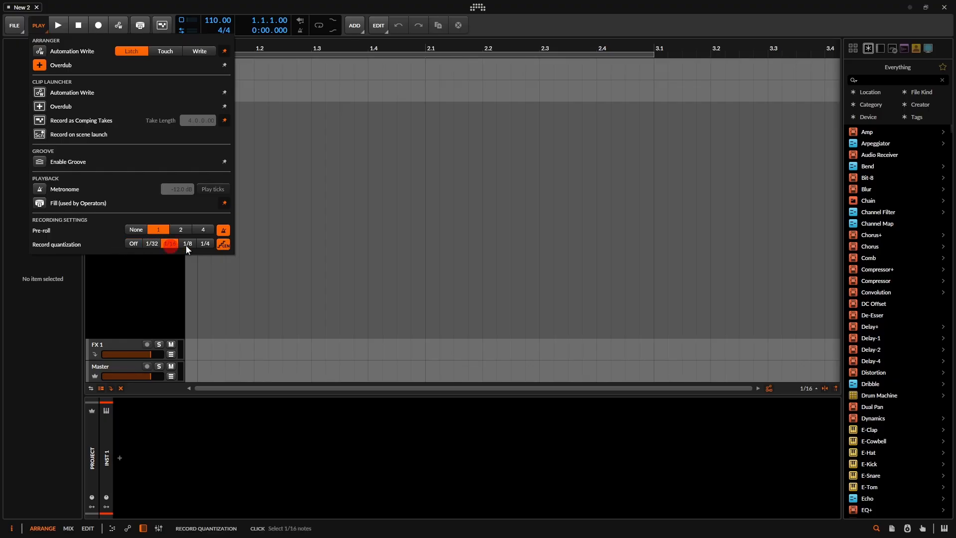
click(204, 243)
click(133, 244)
click(331, 158)
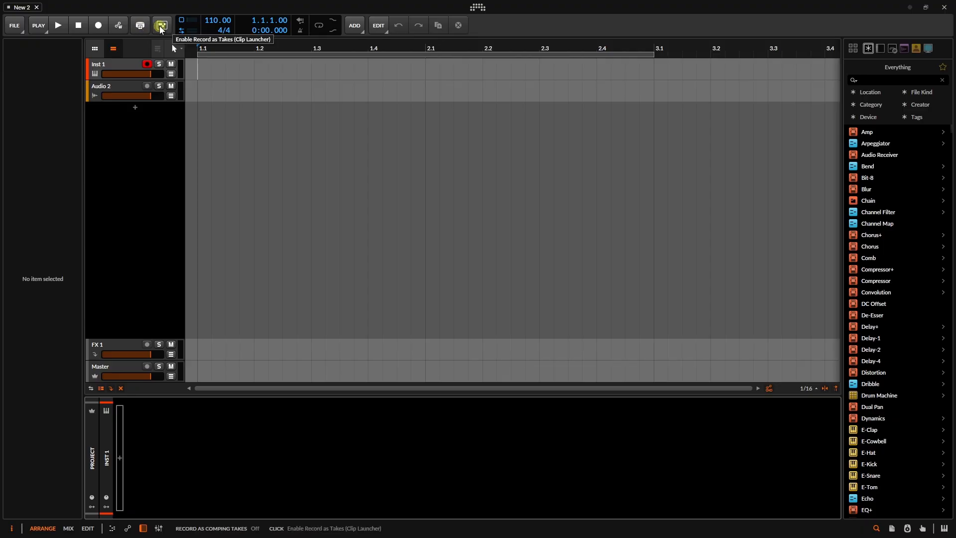
- View the DSP Performance Graph and close it
click(185, 25)
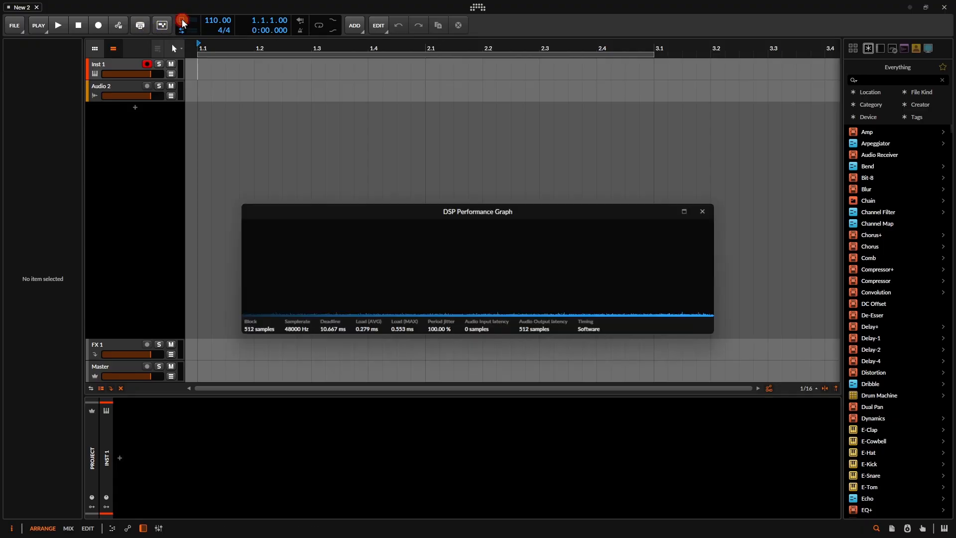
click(705, 210)
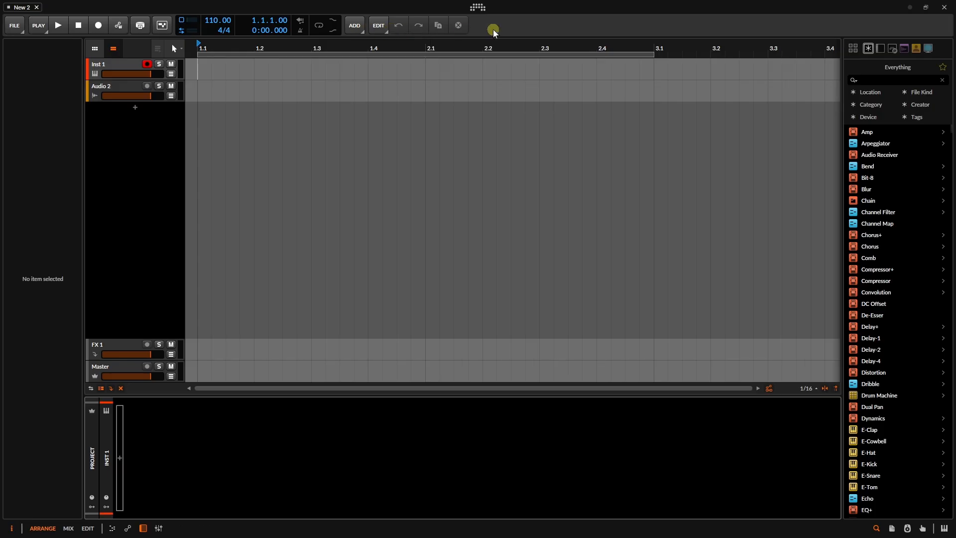
- Select the Inst 1 track, pin its Group command to the toolbar and unpin it again
click(119, 64)
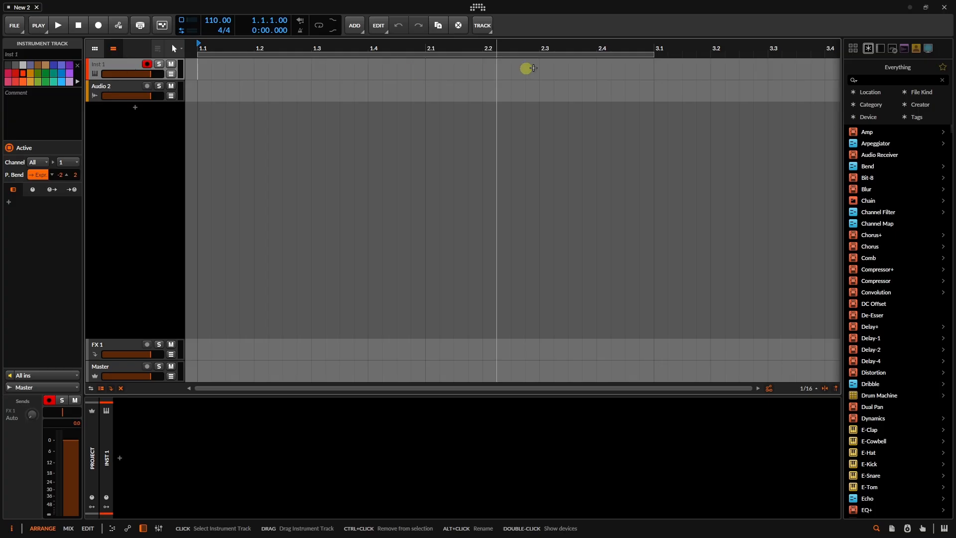
click(490, 33)
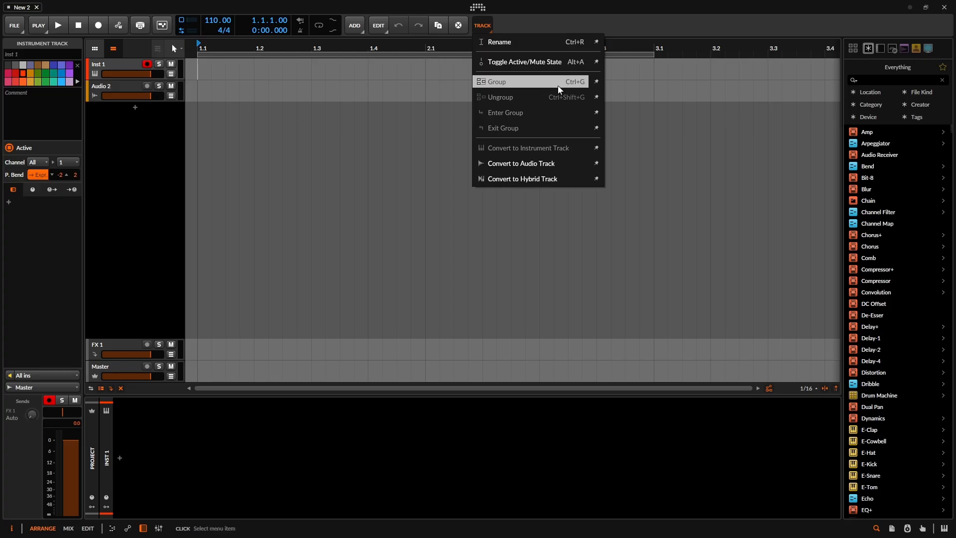
click(597, 82)
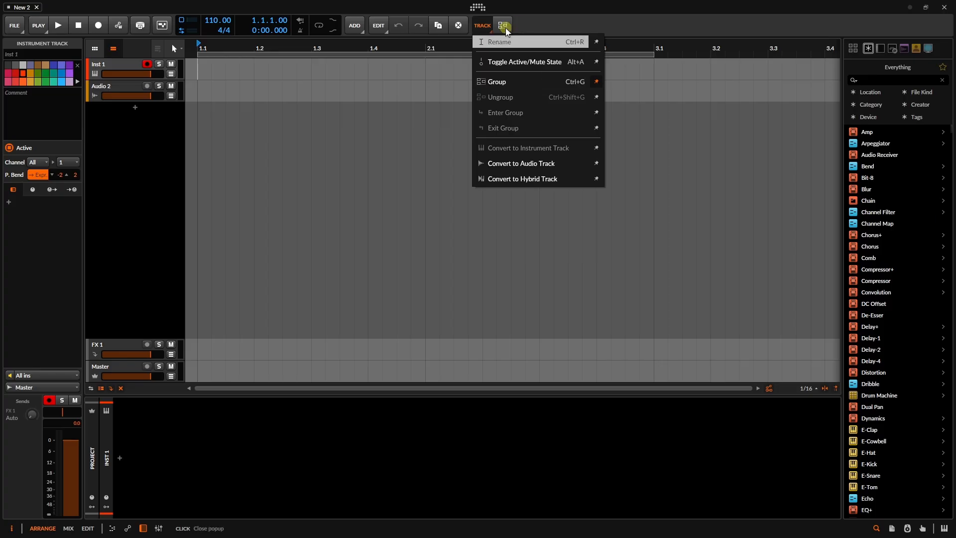
click(596, 82)
click(577, 31)
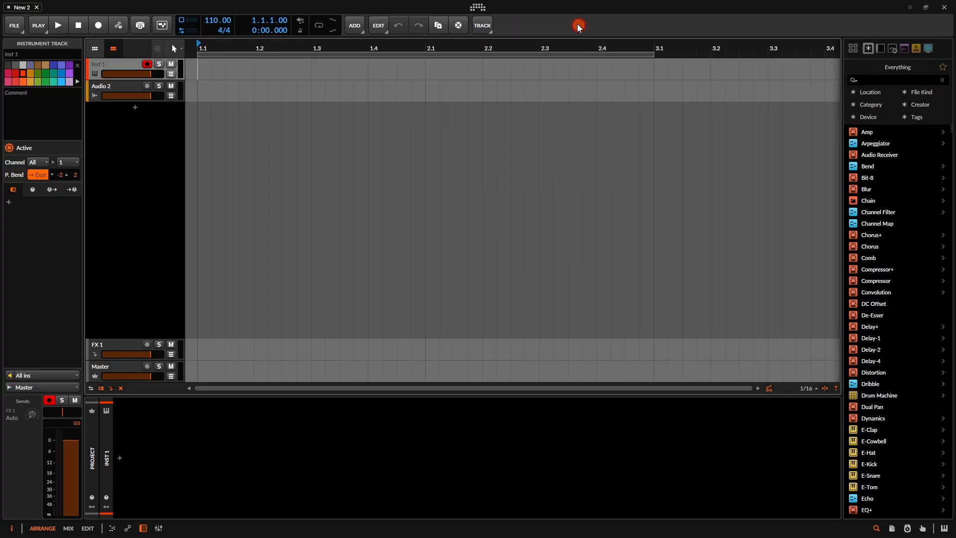
- Pin the Add Instrument Track command to the toolbar and unpin it again
click(362, 32)
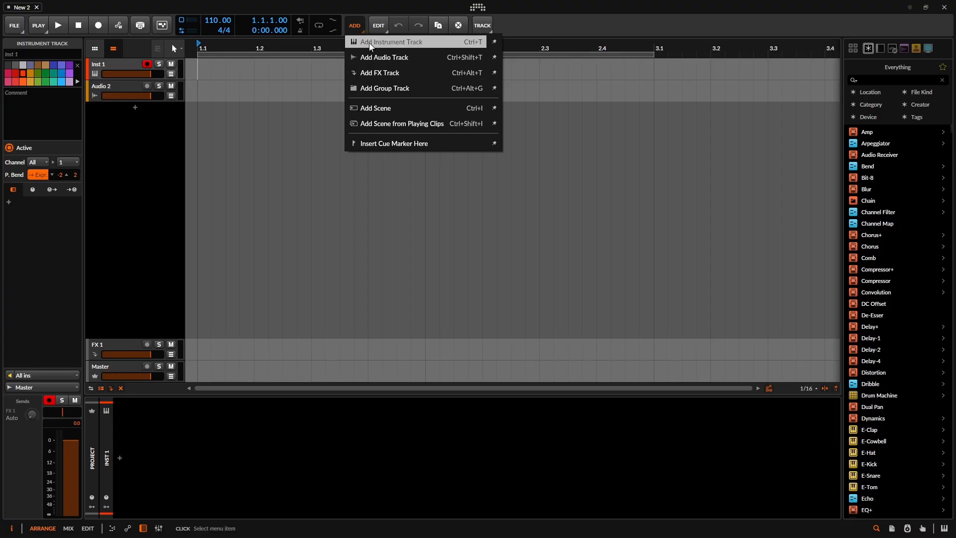
click(494, 41)
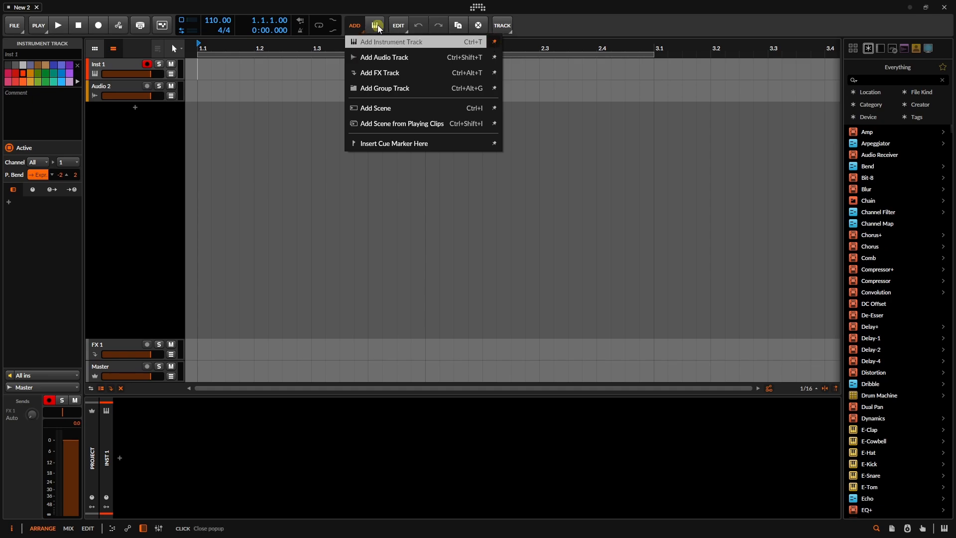
click(495, 42)
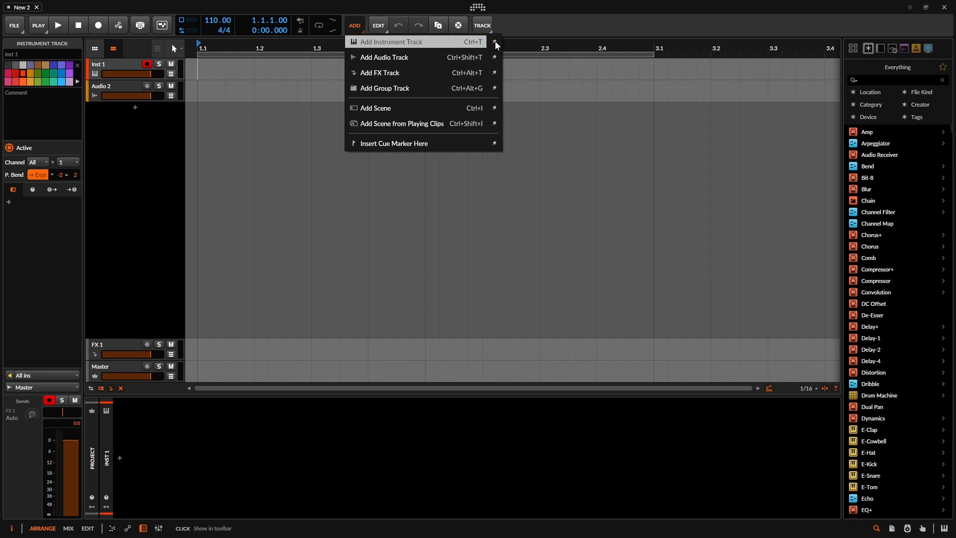
click(538, 139)
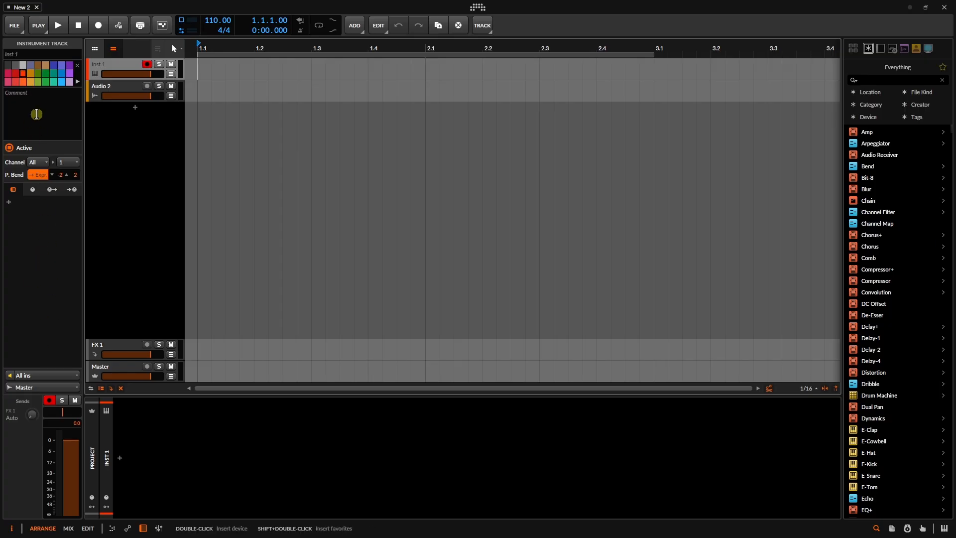
- Select the Audio 2 track, change its colour to olive green and activate its comment field without entering text
click(126, 85)
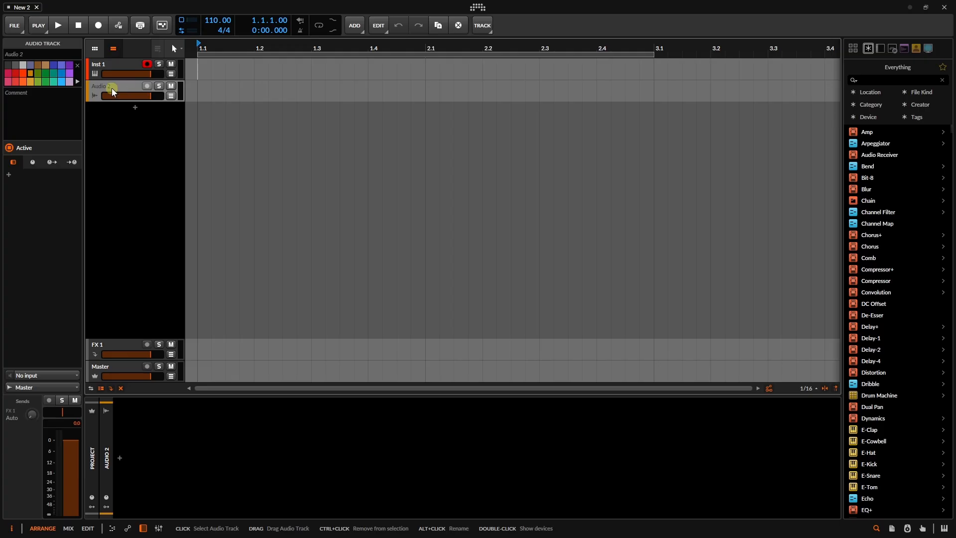
click(38, 75)
click(36, 108)
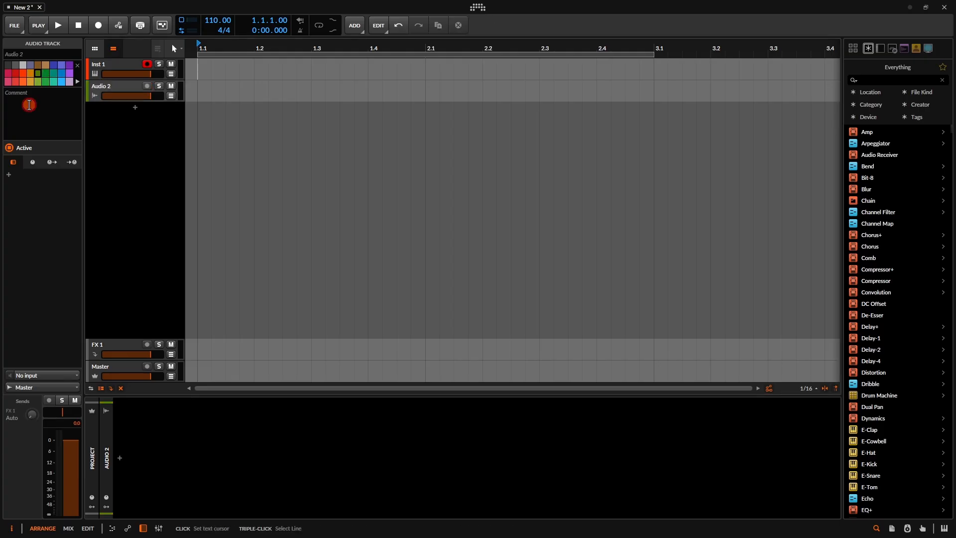
click(50, 215)
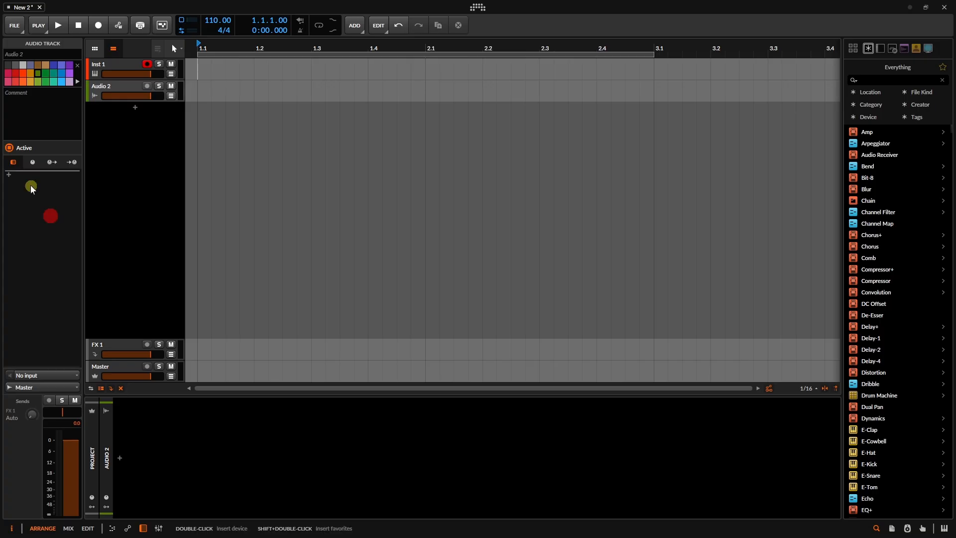
- View the device browser for Audio 2 without adding a device, and examine its FX 1 send and the FX 1 track
click(9, 175)
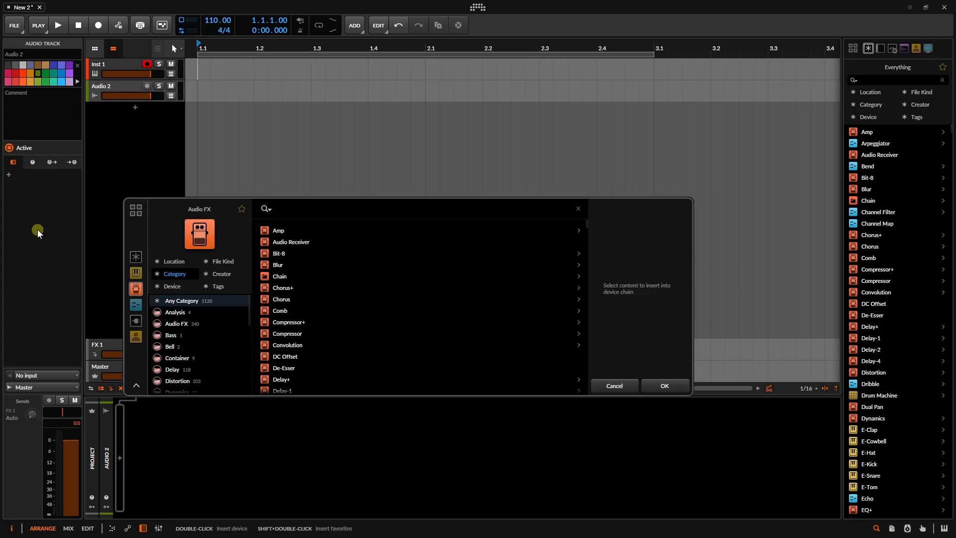
click(668, 390)
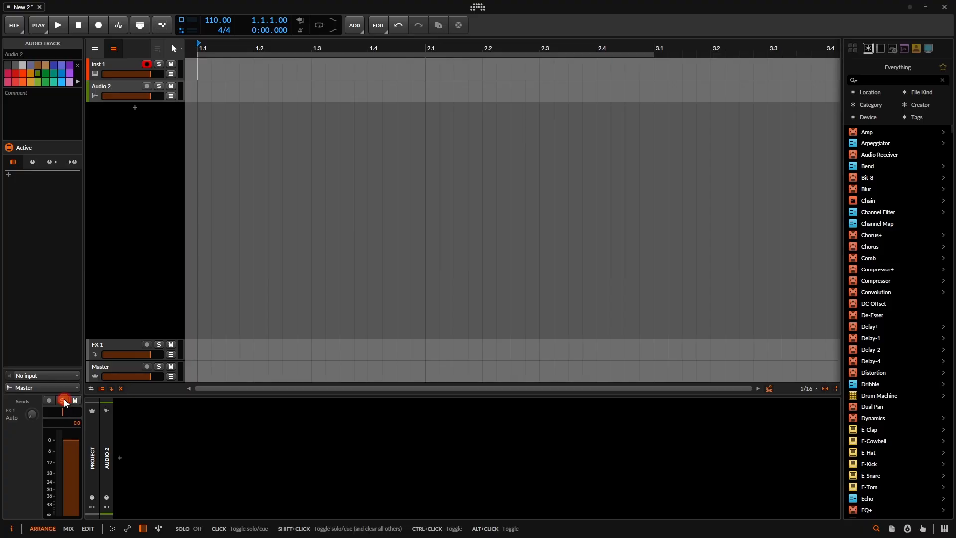
drag(33, 416, 33, 416)
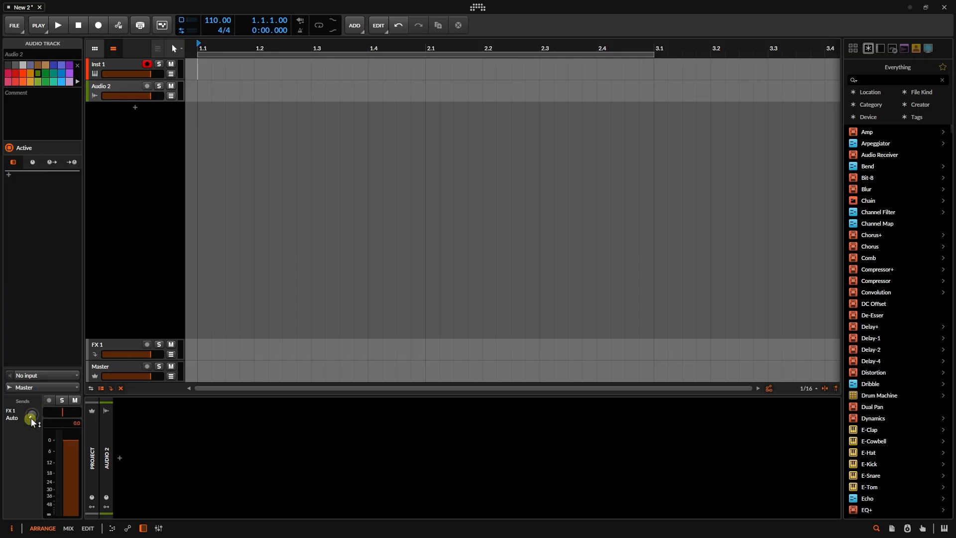
click(123, 343)
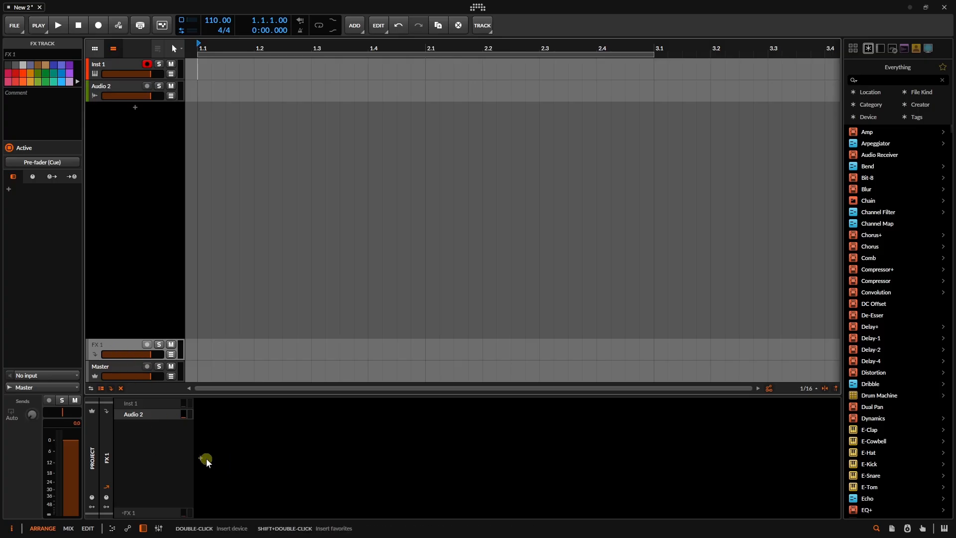
- Select the Inst 1 and Audio 2 tracks together and enlarge their track height in the arranger
click(122, 64)
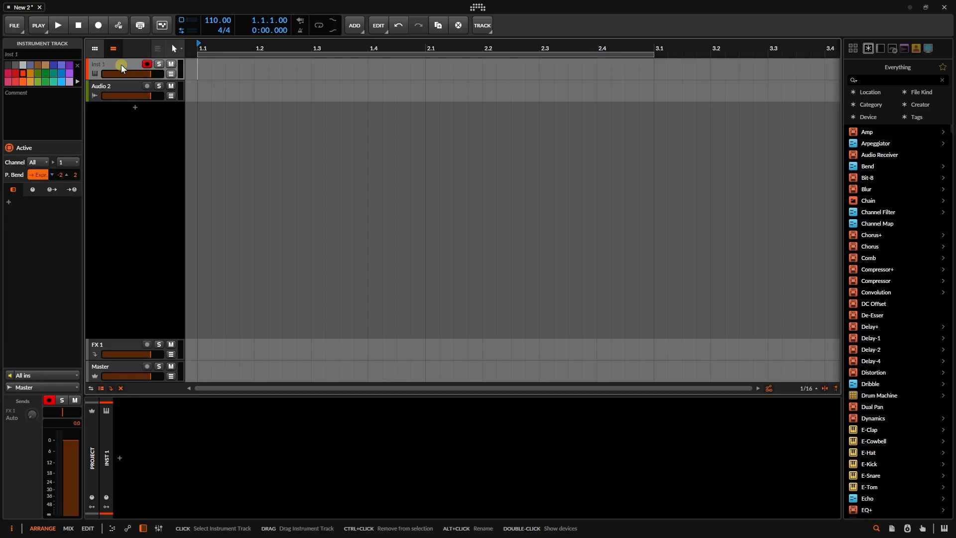
key(shift+Down)
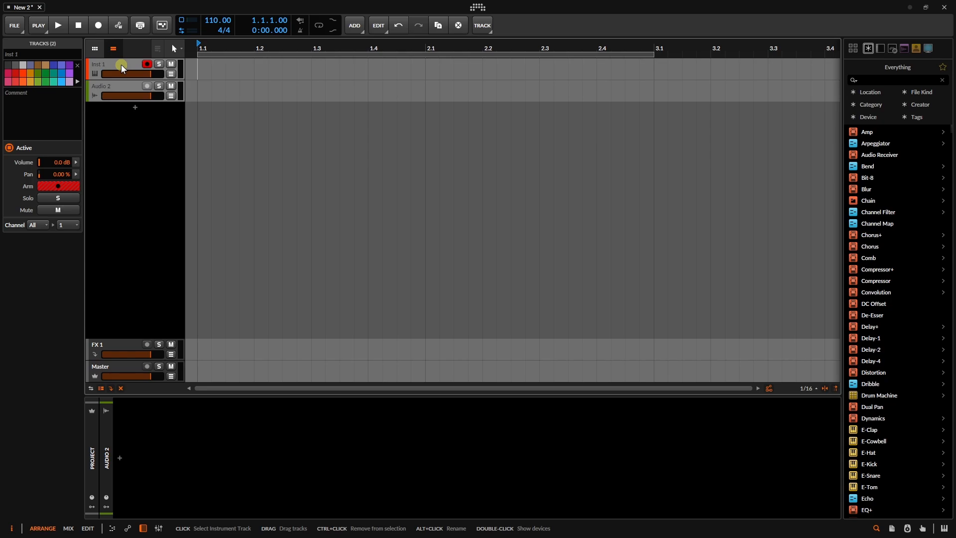
key(shift+Page_Up)
key(shift+Page_Up)
key(shift+Page_Up)
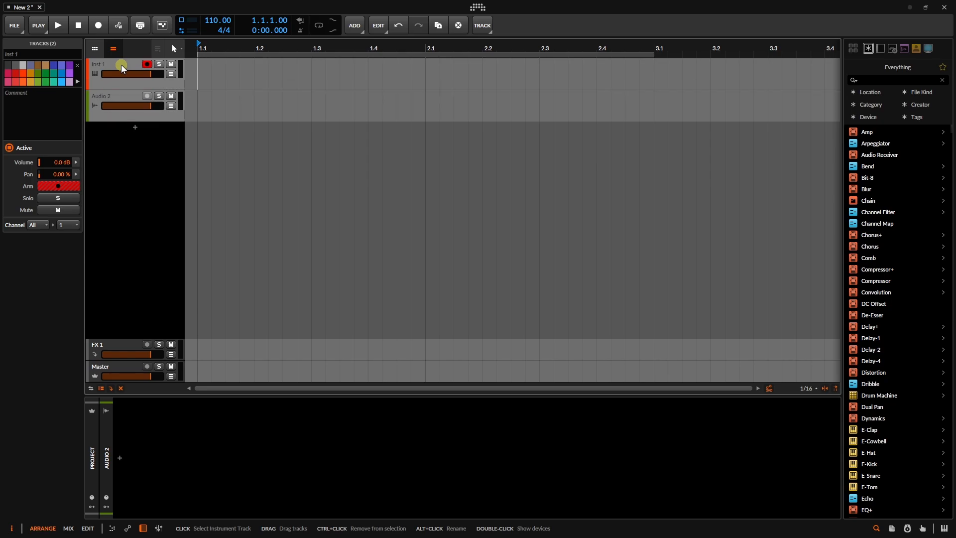
key(shift+Page_Up)
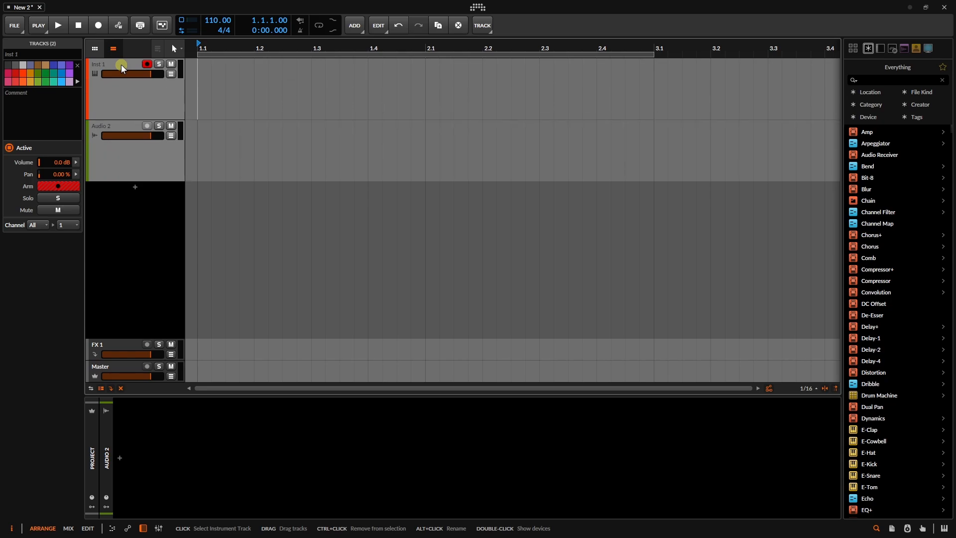
- Show and hide the volume automation lane of Inst 1, and inspect the FX 1 and Master tracks
click(121, 64)
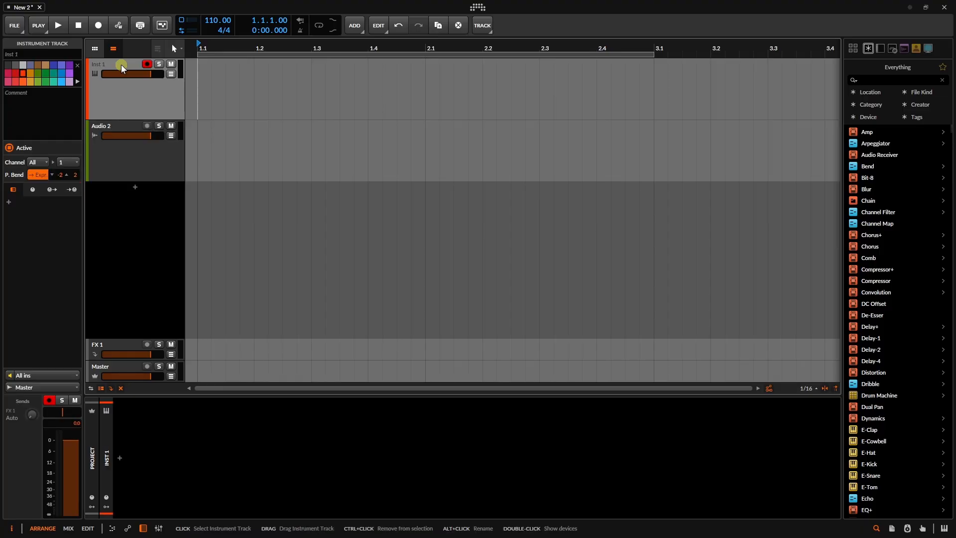
click(171, 74)
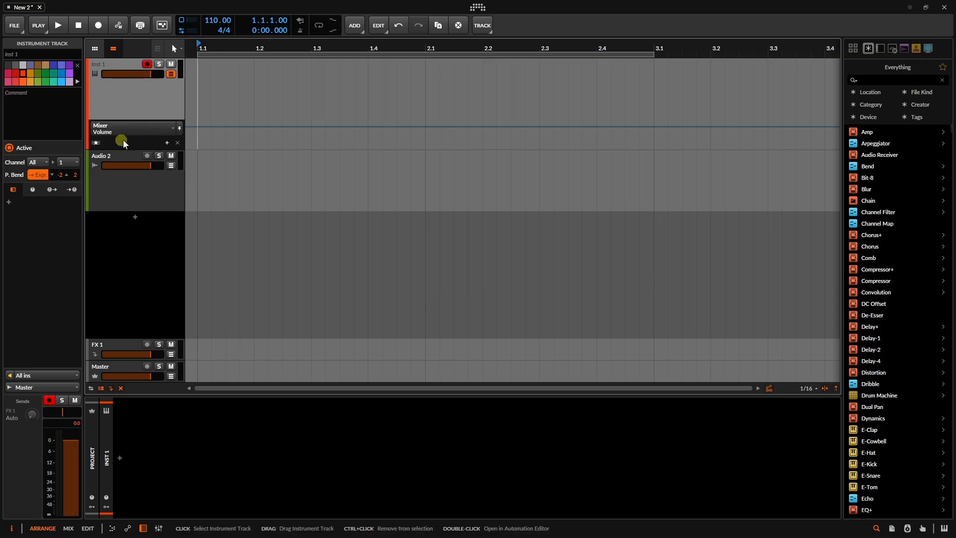
click(171, 75)
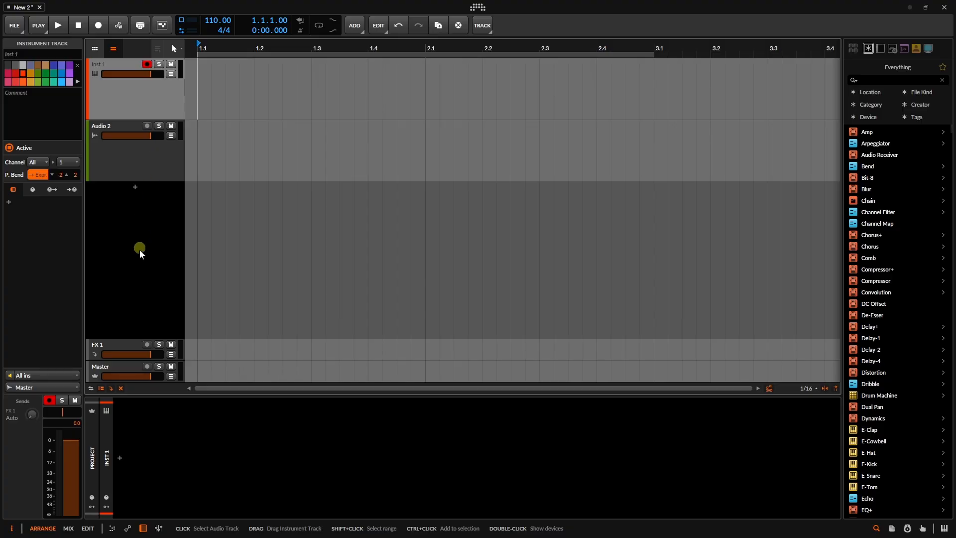
click(118, 344)
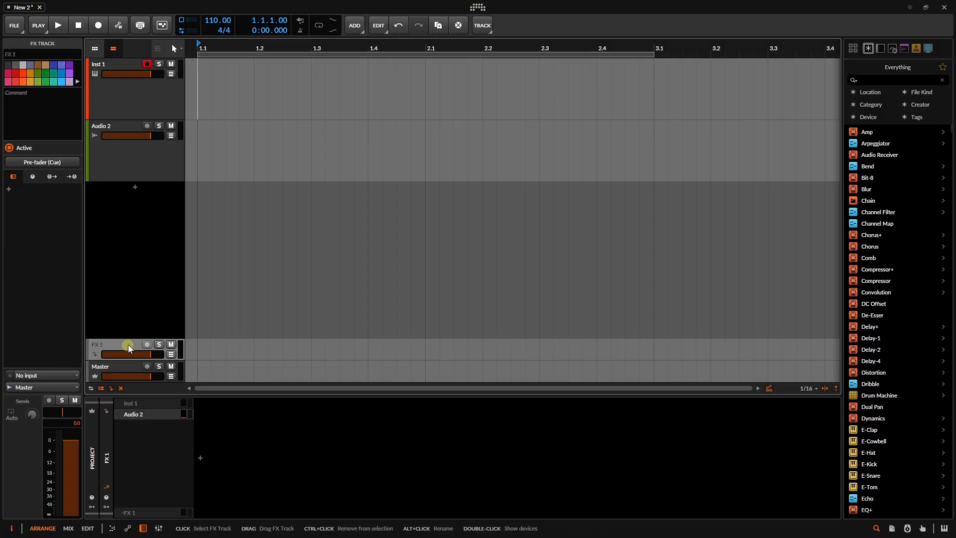
click(122, 365)
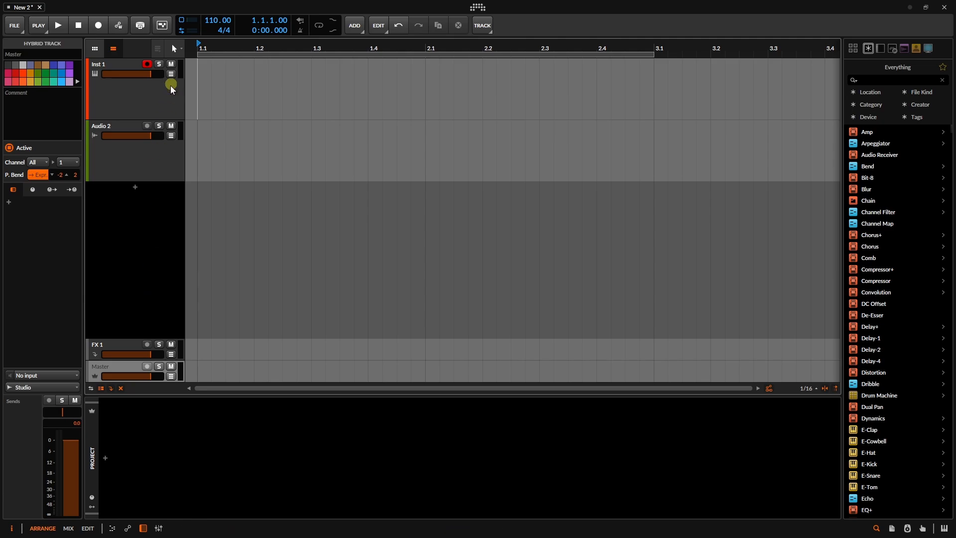
- Show the input and output routing in the track headers and view the input and output choices for Inst 1
click(91, 388)
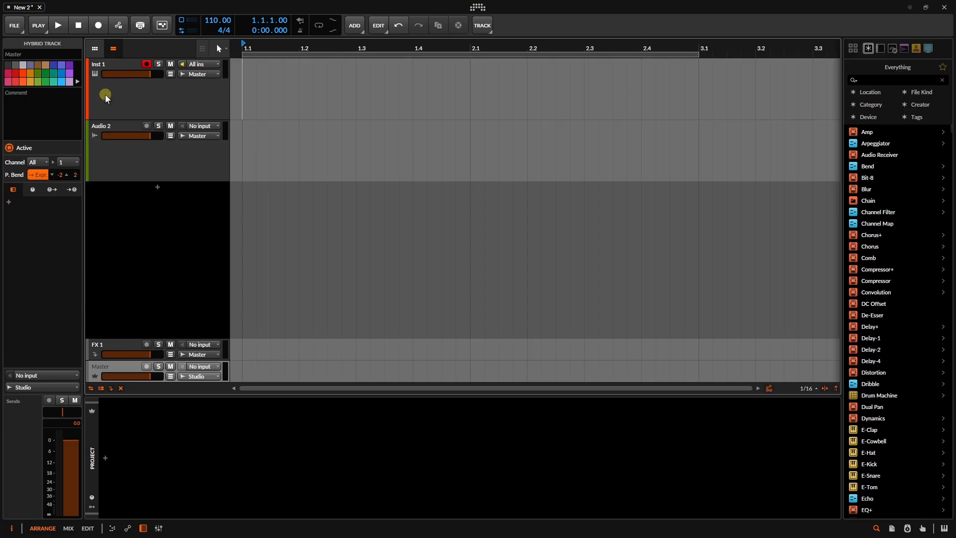
click(209, 64)
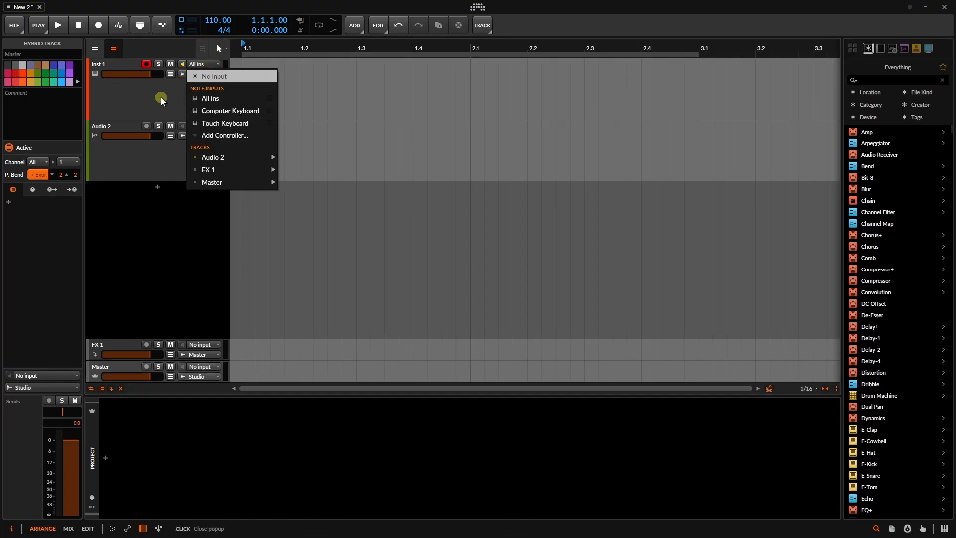
click(161, 98)
click(213, 75)
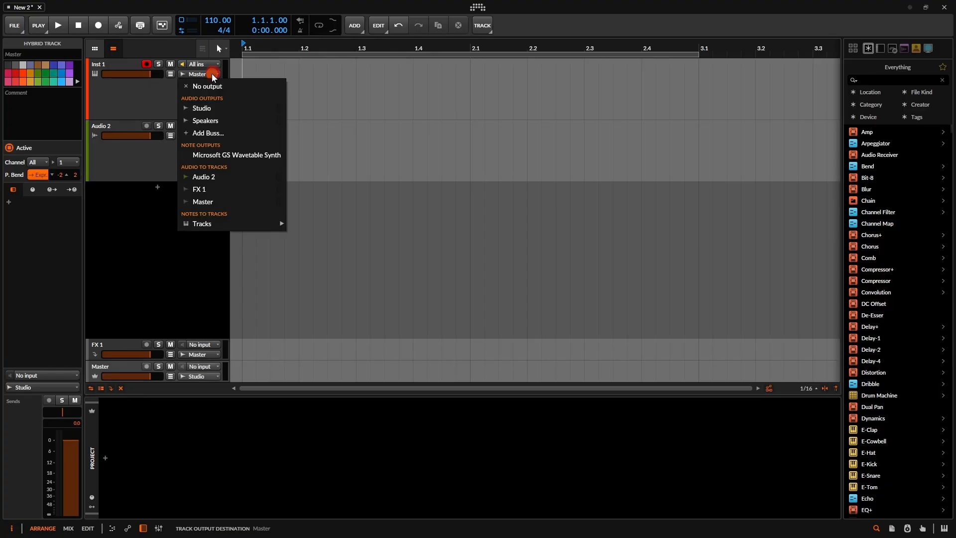
click(148, 106)
- View the input and output choices for Audio 2 without changing them, and hide the track routing section
click(161, 155)
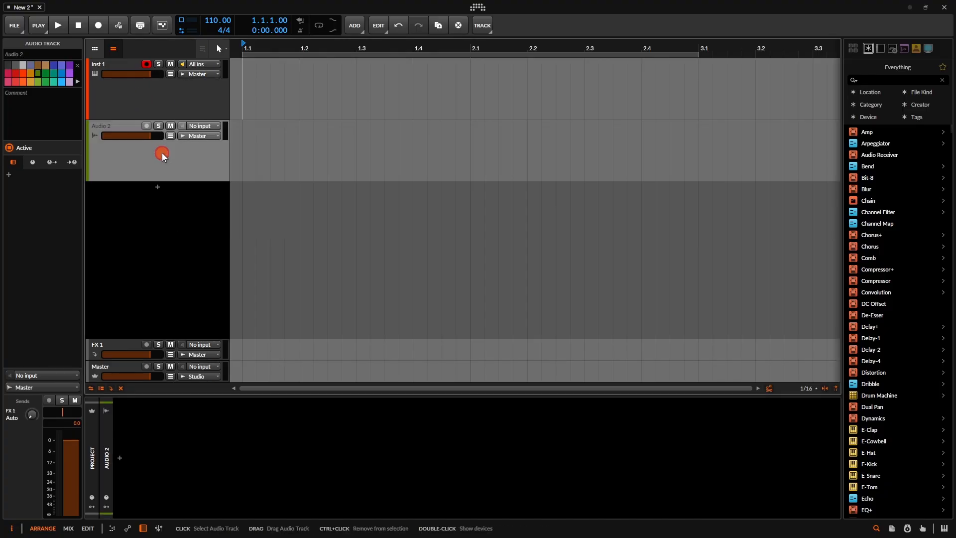
click(214, 127)
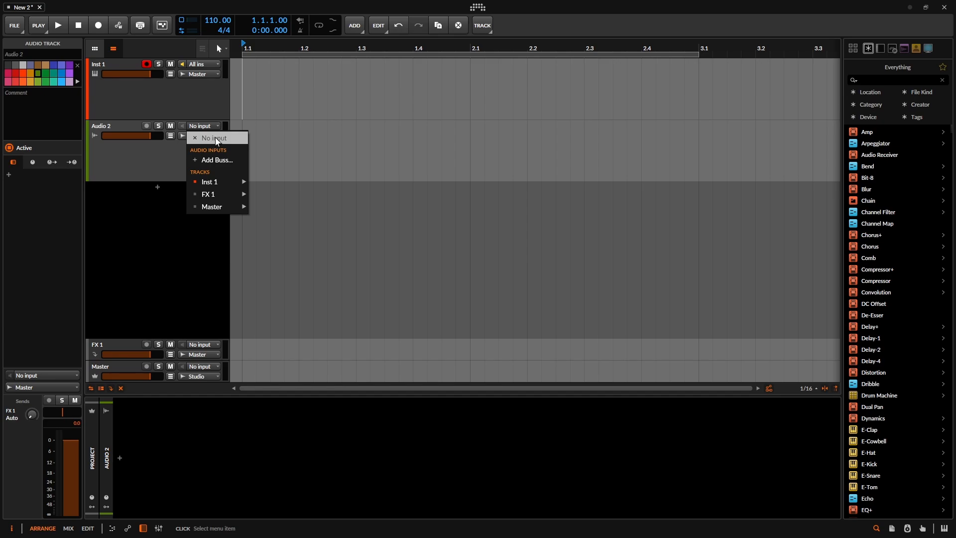
click(145, 160)
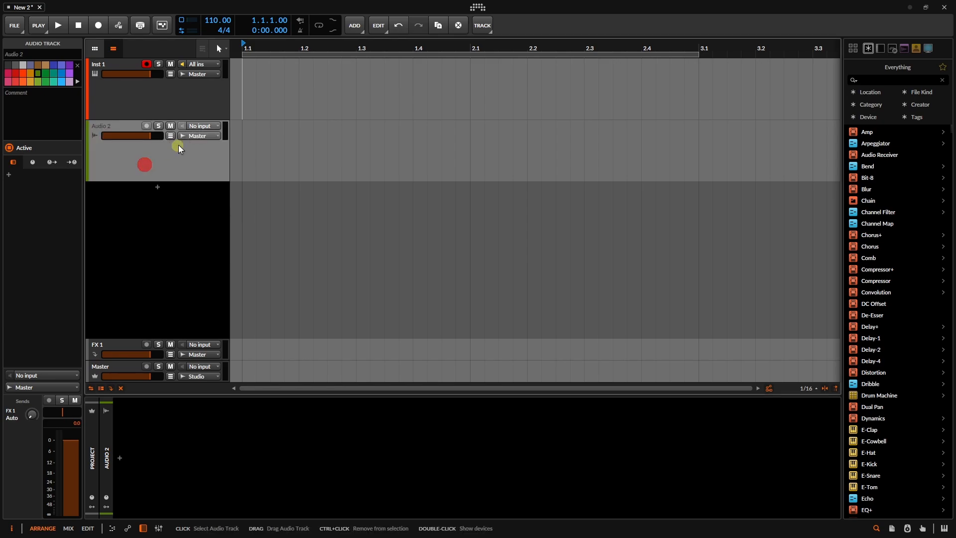
click(189, 135)
click(145, 160)
click(91, 388)
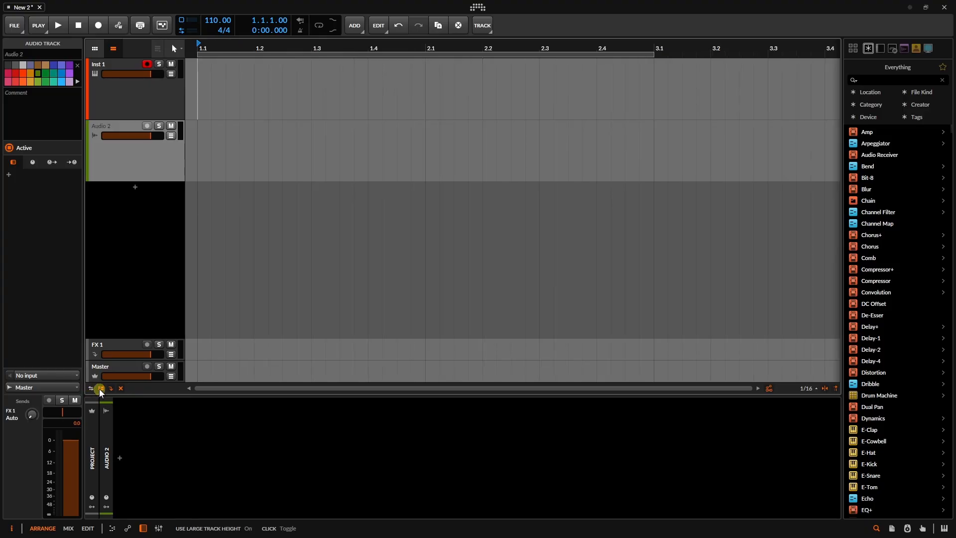
- Switch the large track height off and on, and hide the FX 1 track and show it again
click(100, 388)
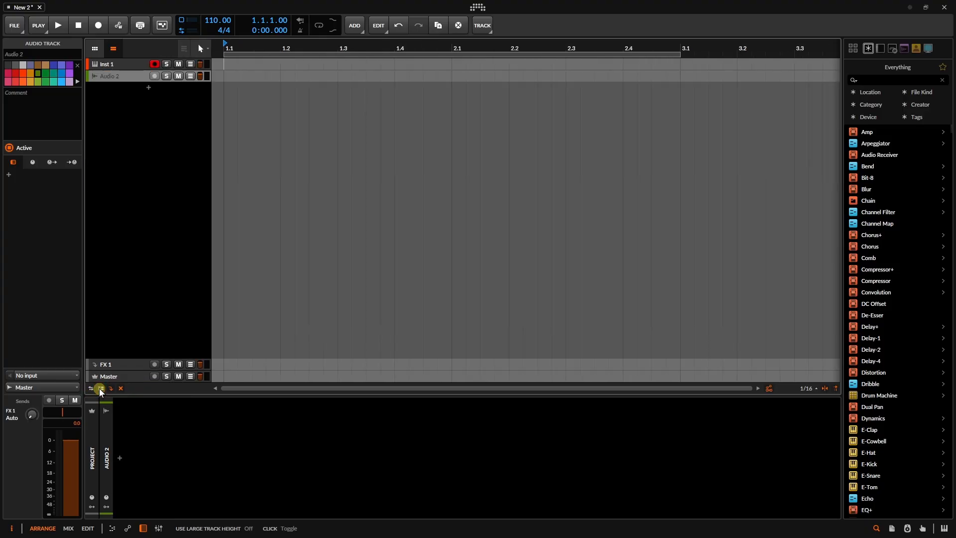
click(100, 388)
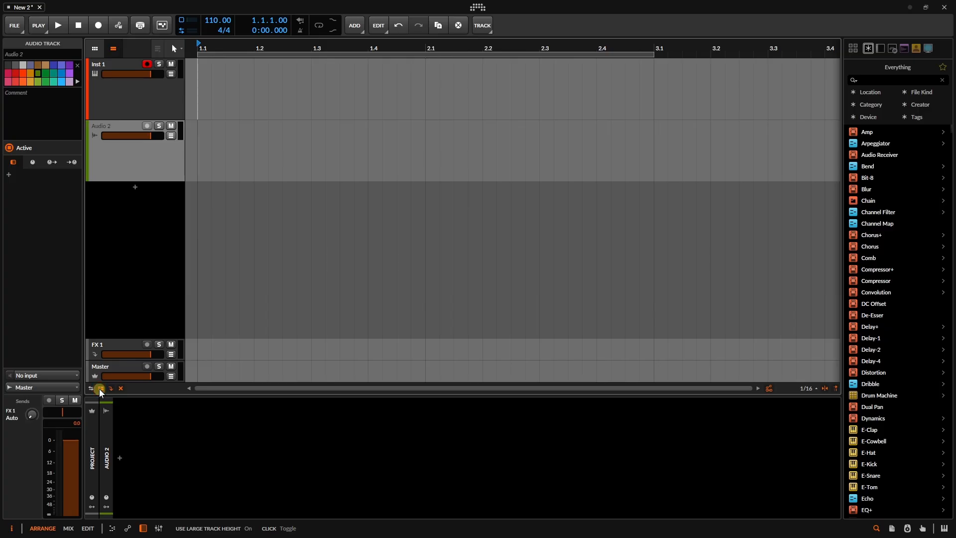
click(112, 388)
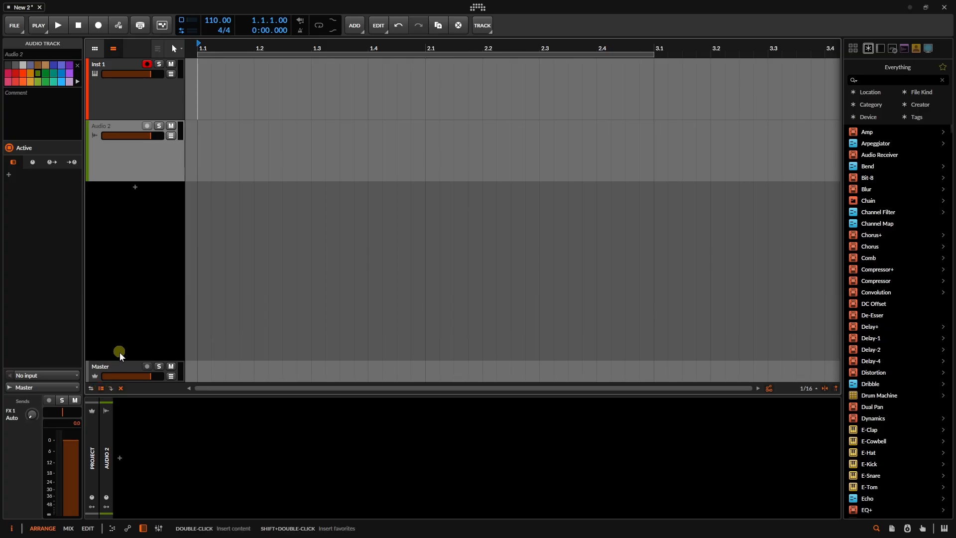
click(112, 387)
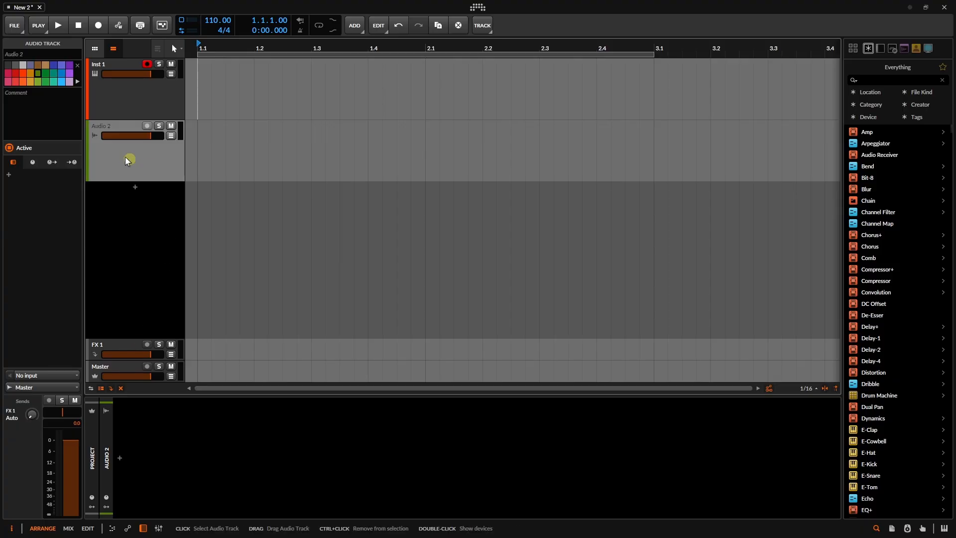
- Deactivate the Audio 2 track, and hide deactivated tracks before showing them again
right_click(140, 160)
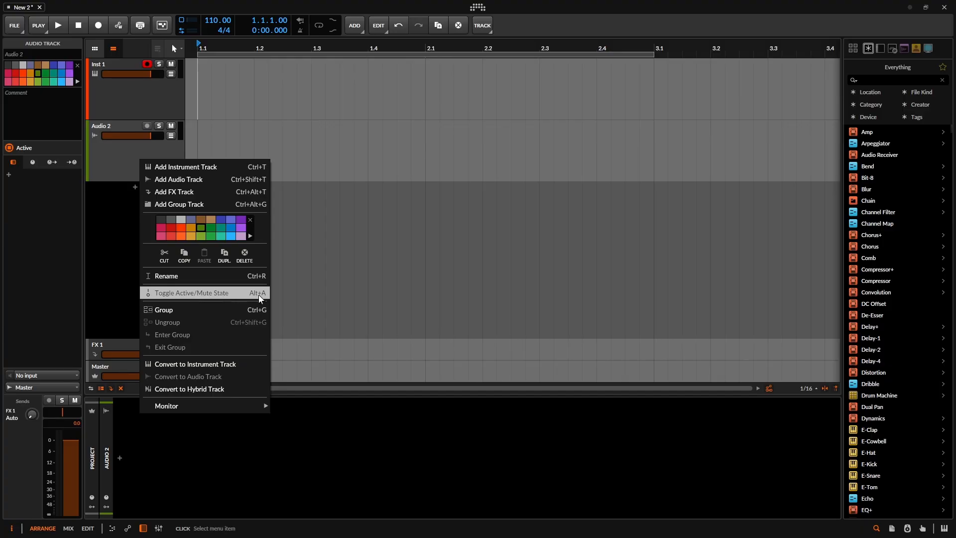
click(209, 291)
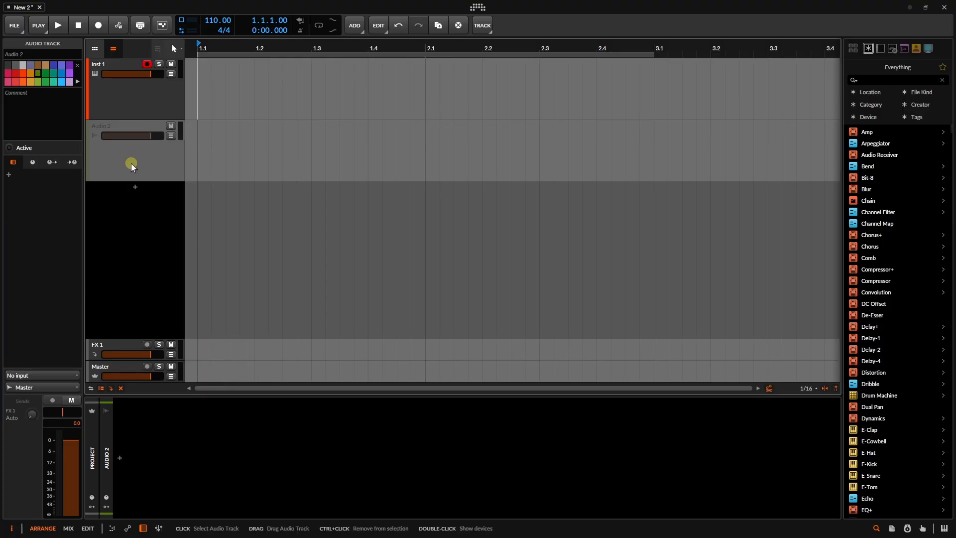
click(121, 389)
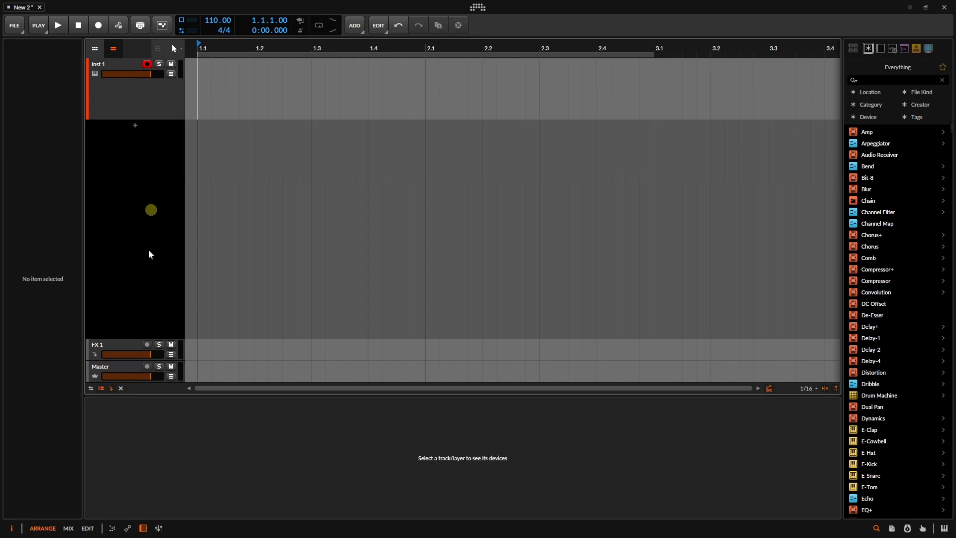
click(121, 388)
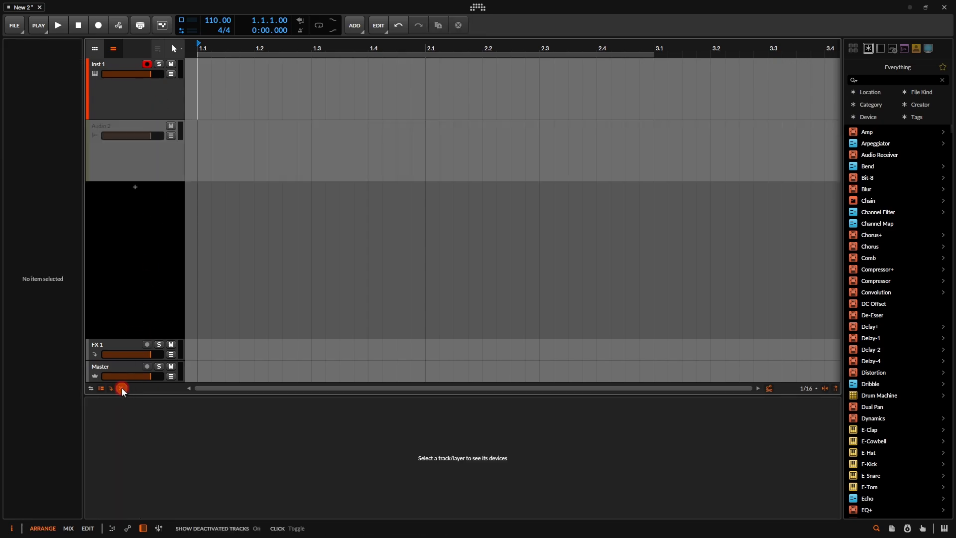
- Reactivate the Audio 2 track
click(139, 163)
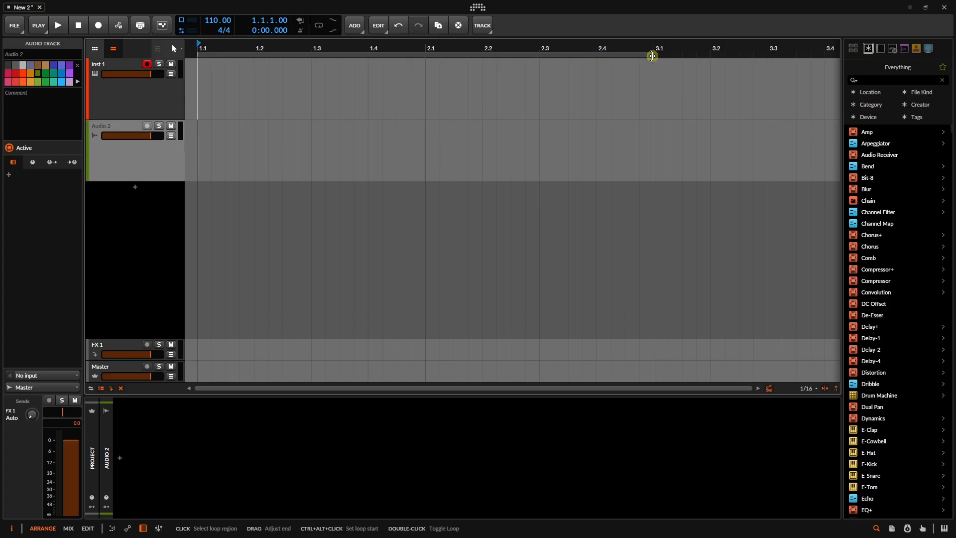
- Select the arranger's loop region and switch looping on and off again
mouse_move(656, 51)
mouse_down()
mouse_move(391, 57)
mouse_move(527, 54)
mouse_move(689, 71)
mouse_move(635, 64)
mouse_move(652, 66)
mouse_up()
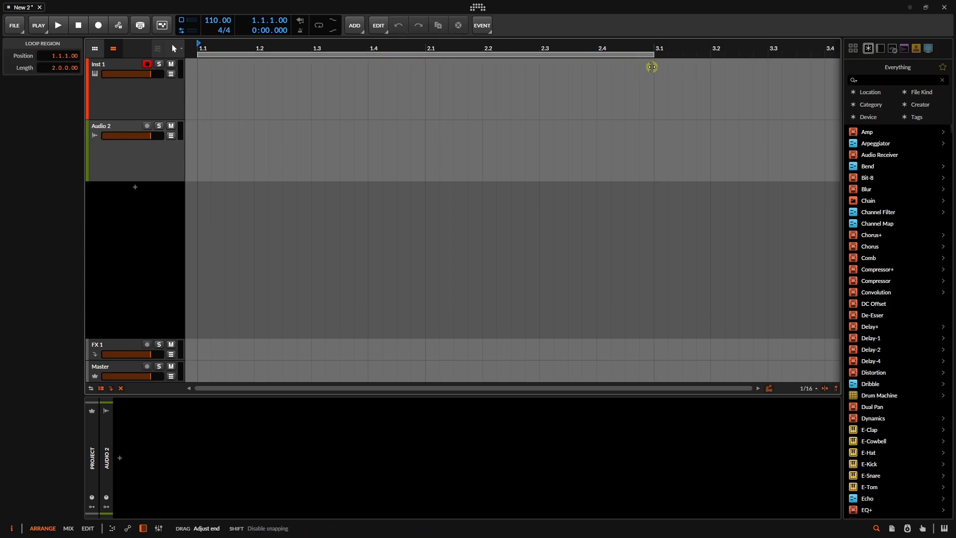
click(319, 25)
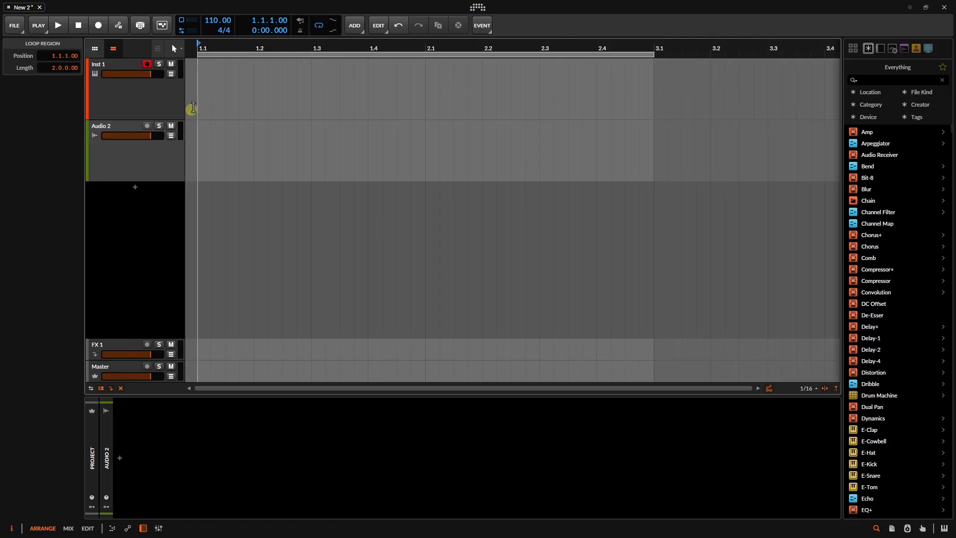
click(315, 28)
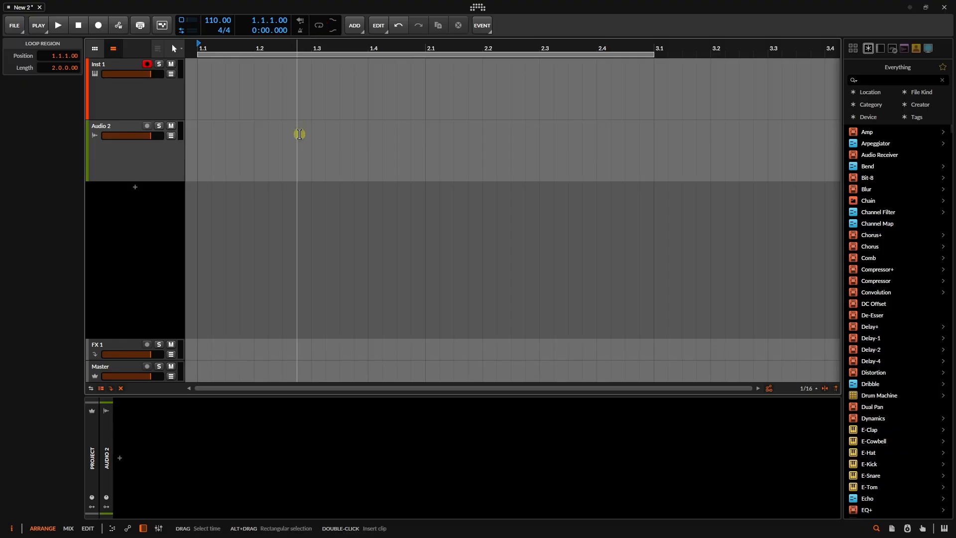
- Widen the browser panel, and view all browser sources before returning to the Everything source
drag(410, 46, 361, 60)
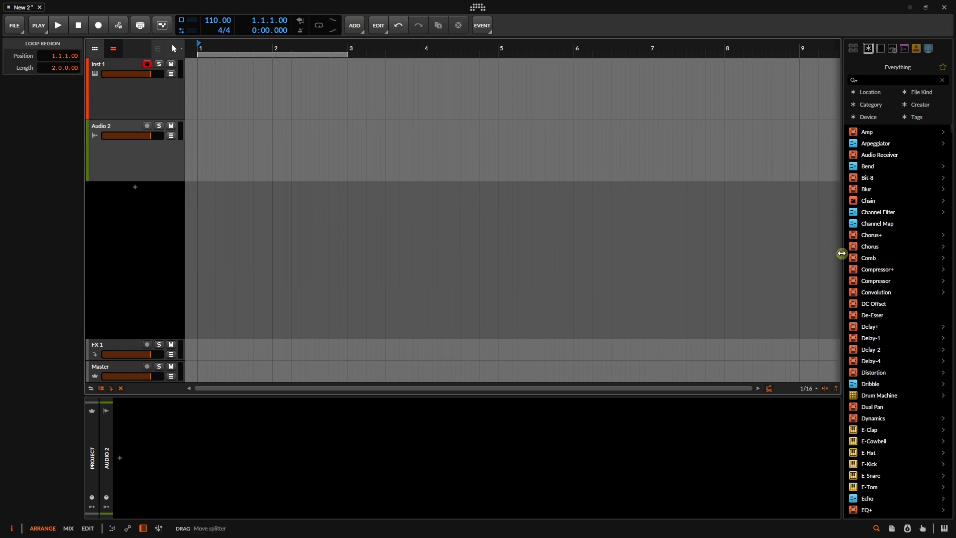
drag(842, 253, 765, 257)
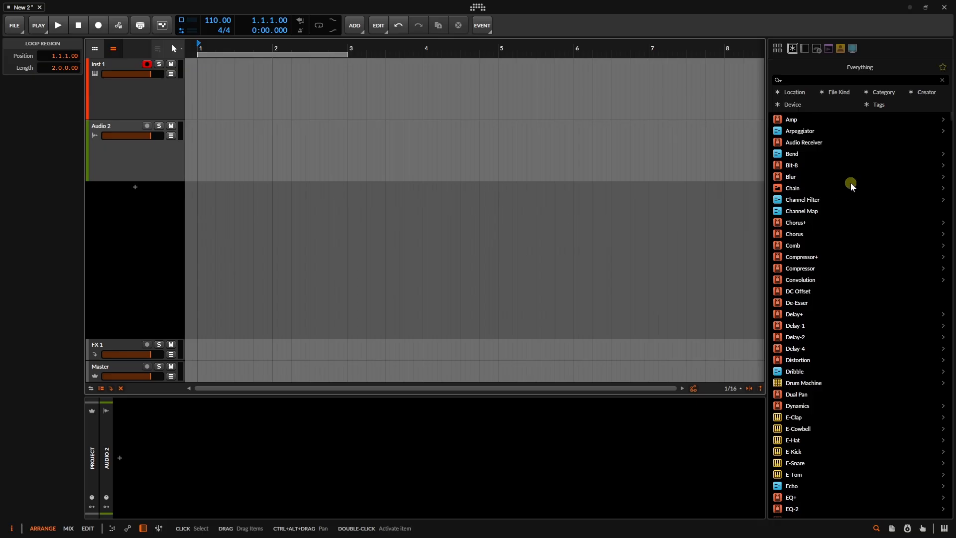
click(778, 51)
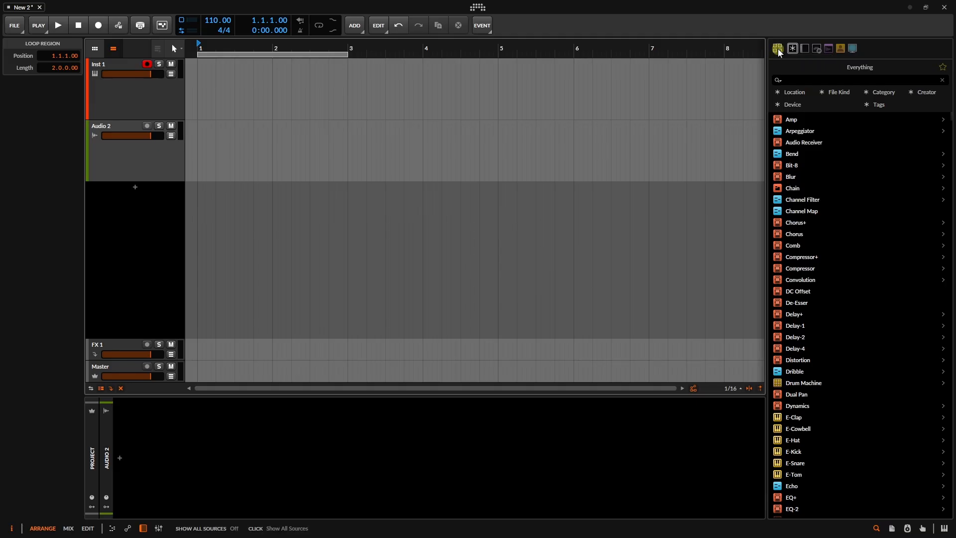
click(779, 51)
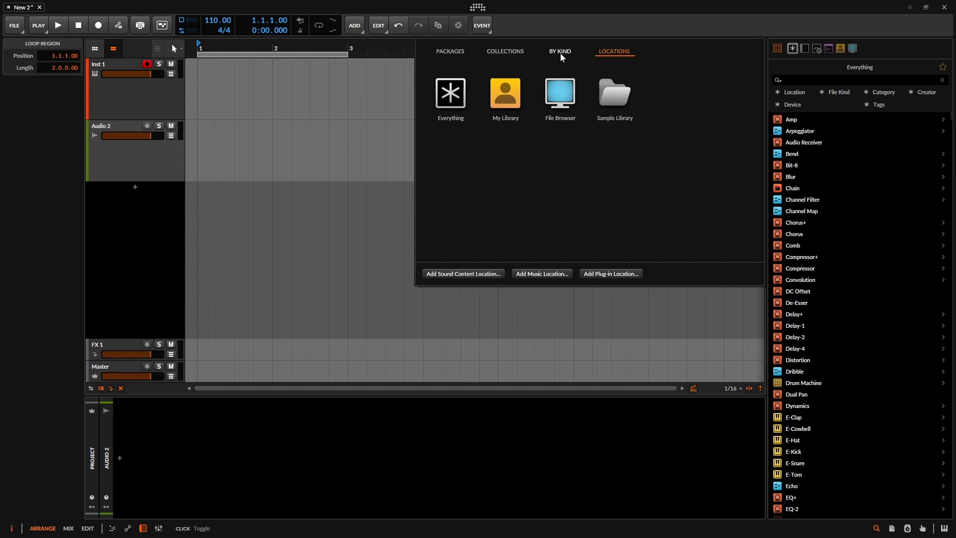
click(777, 48)
click(791, 48)
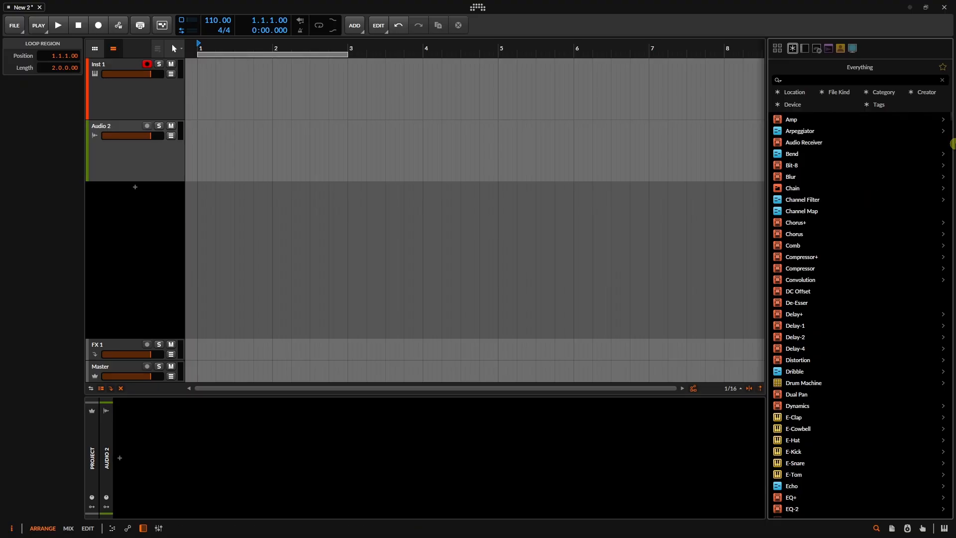
- View the File Kind and Location filter choices for the Everything source and collapse them again
click(837, 94)
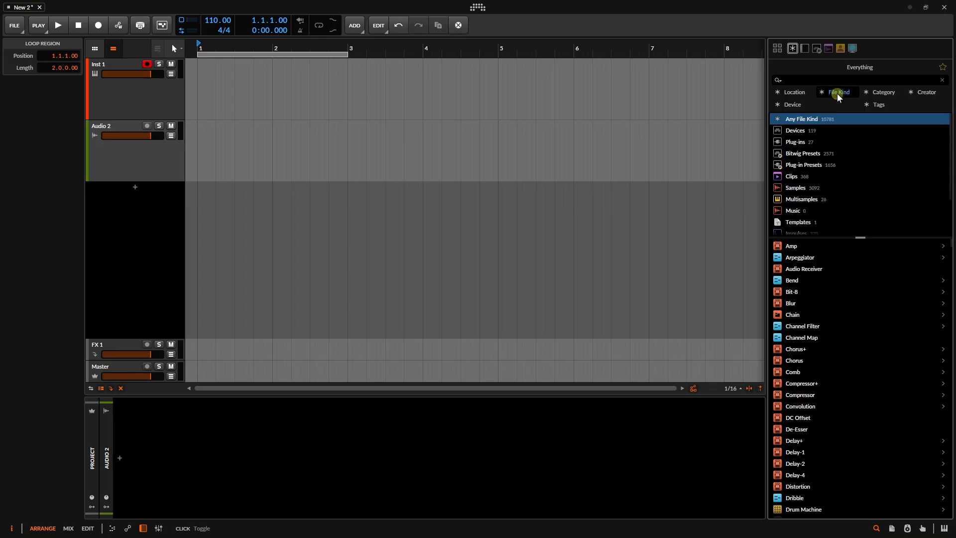
click(794, 93)
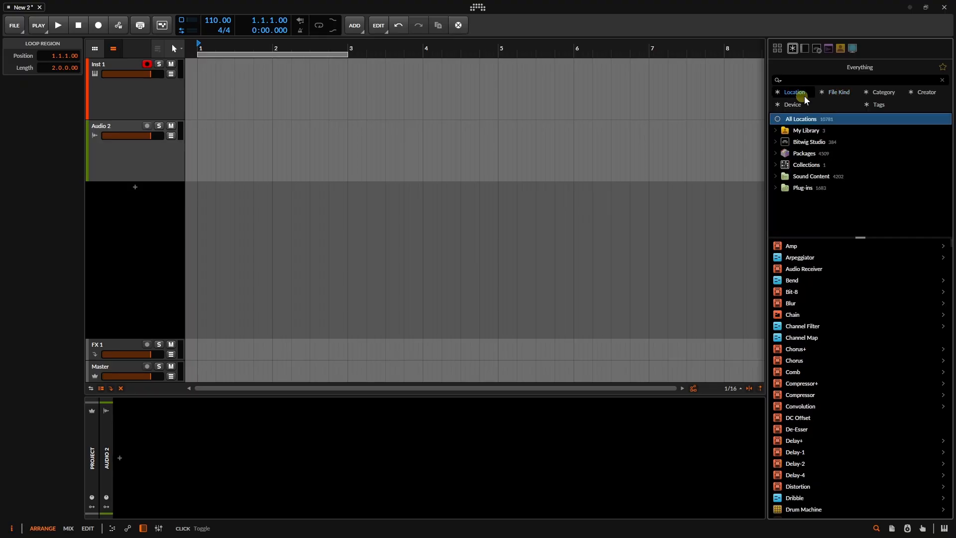
click(793, 94)
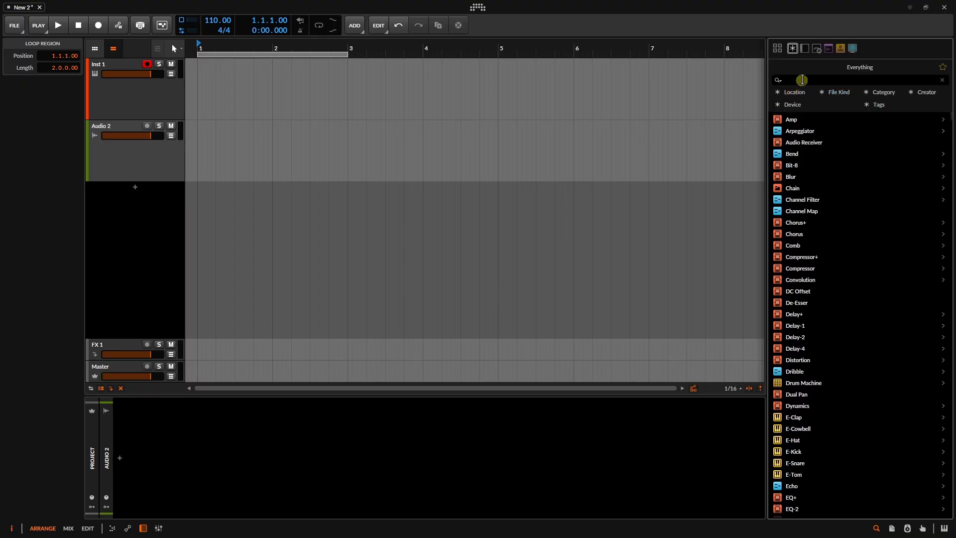
- Browse All Devices filtered to instruments, audio effects and note effects in turn, and clear the filter
click(804, 47)
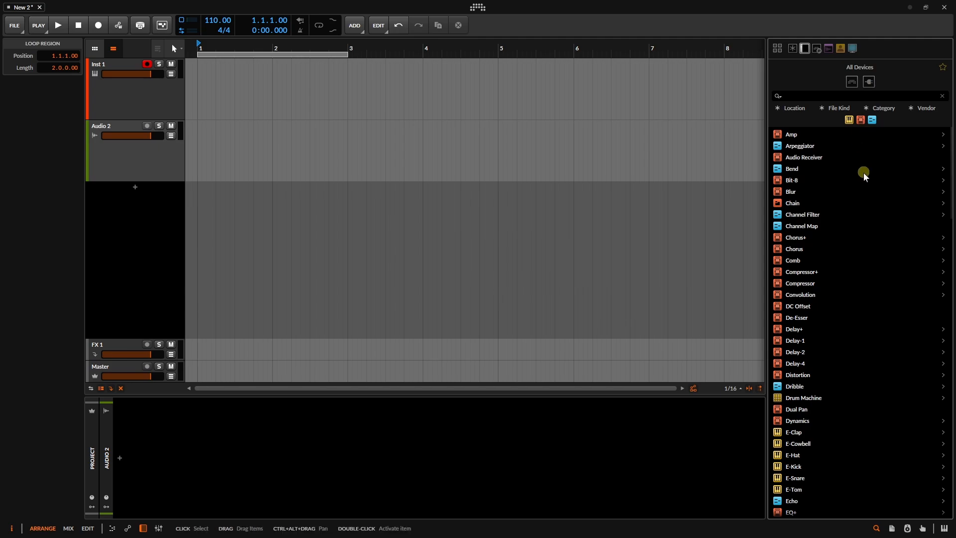
click(847, 120)
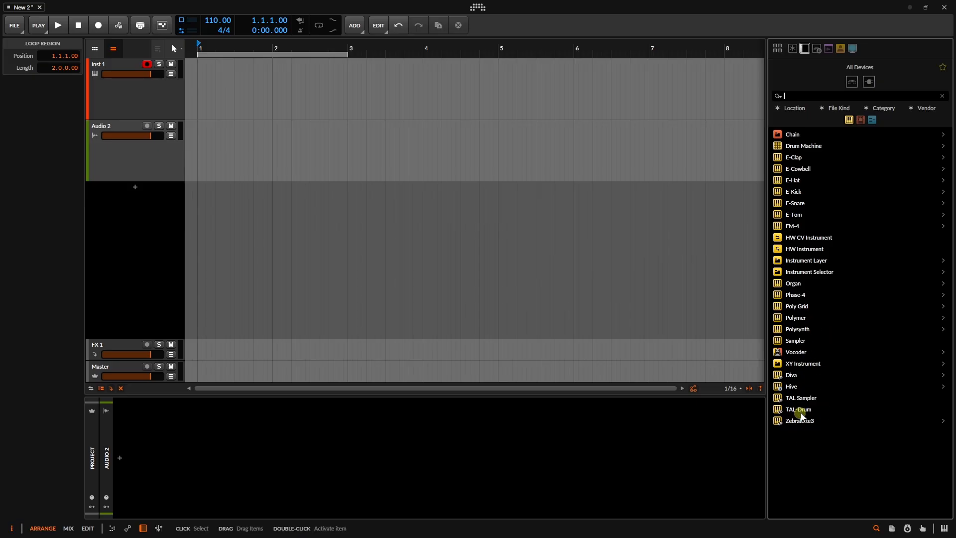
click(848, 119)
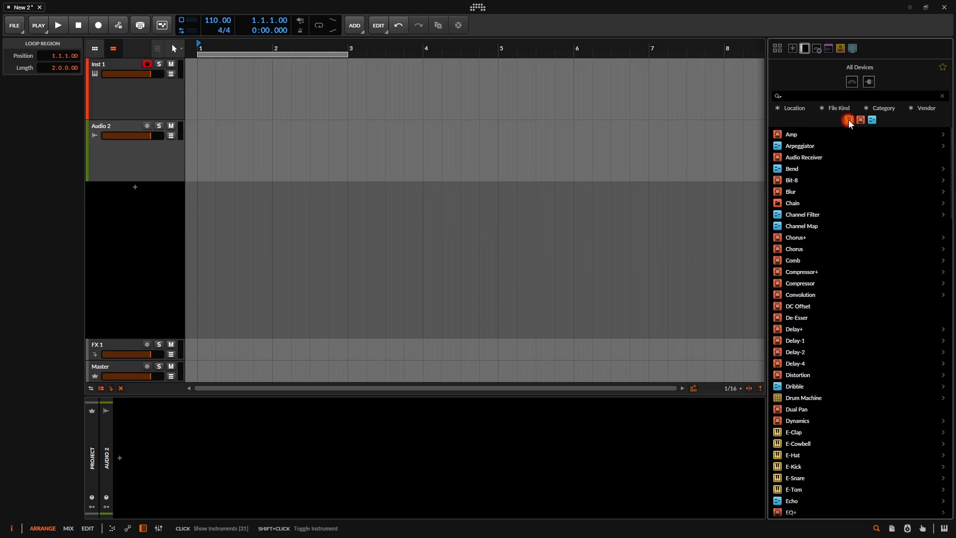
click(860, 119)
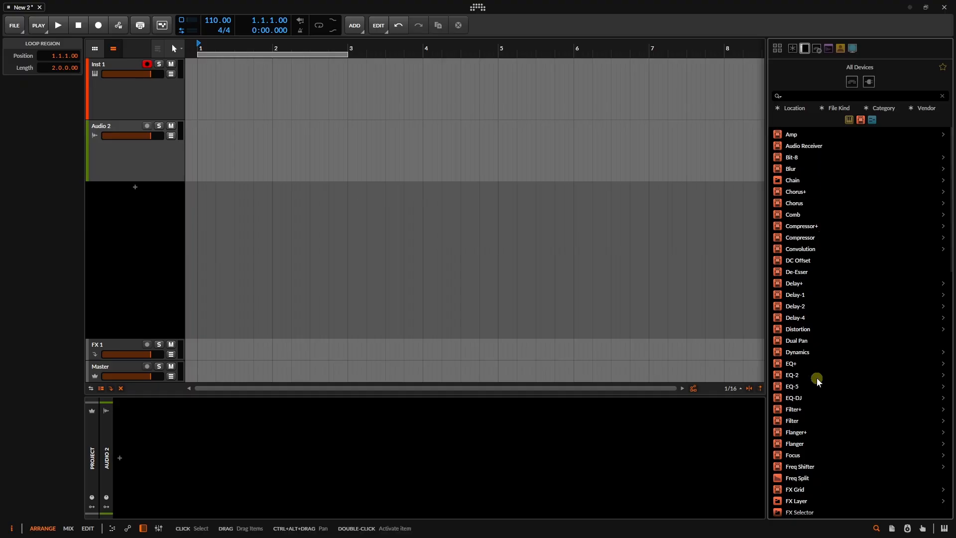
click(872, 119)
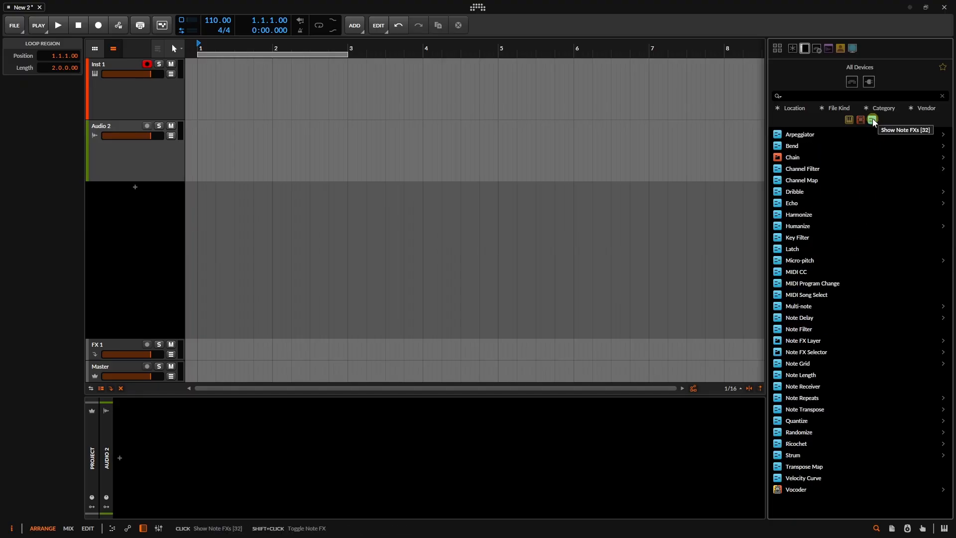
click(872, 119)
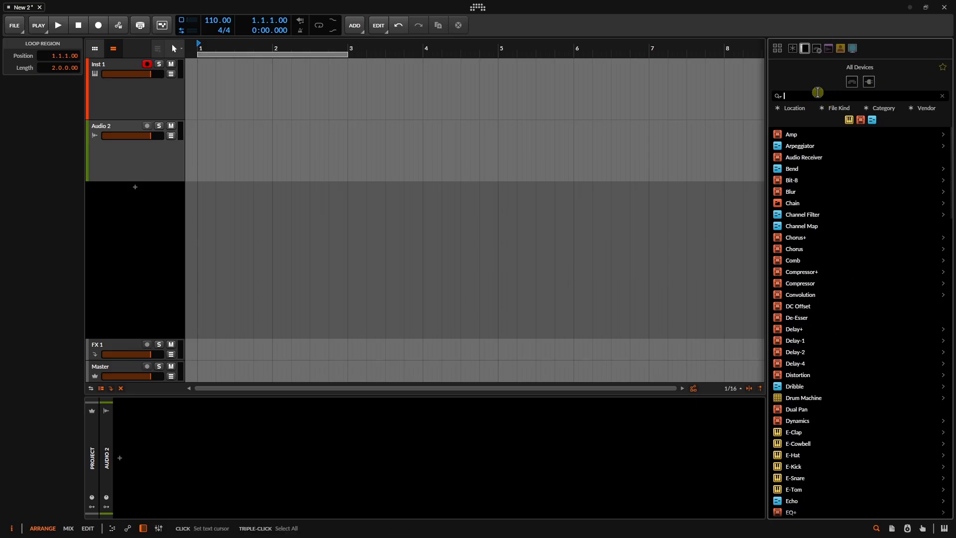
- Search All Devices for "hive" and clear the search, and look through the Bitwig Presets list
text(hive)
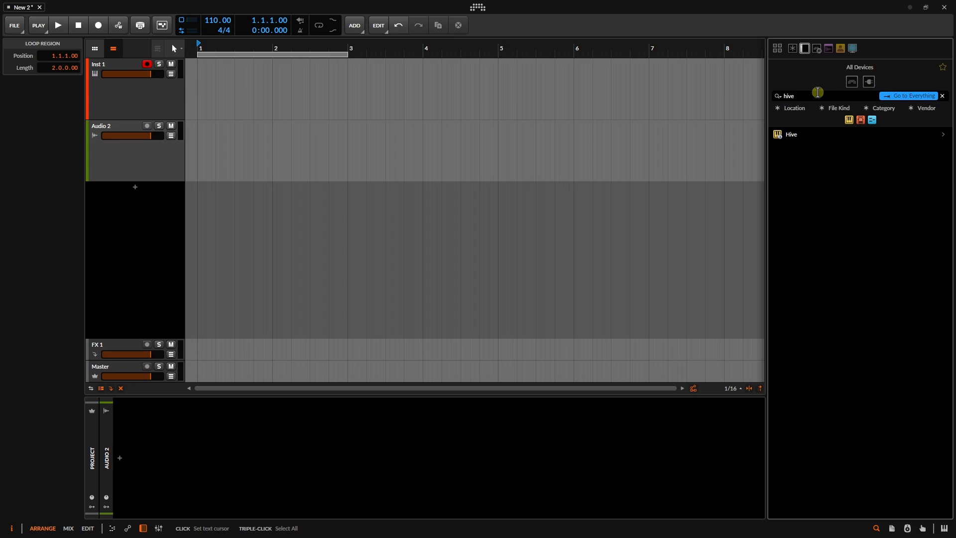
click(941, 94)
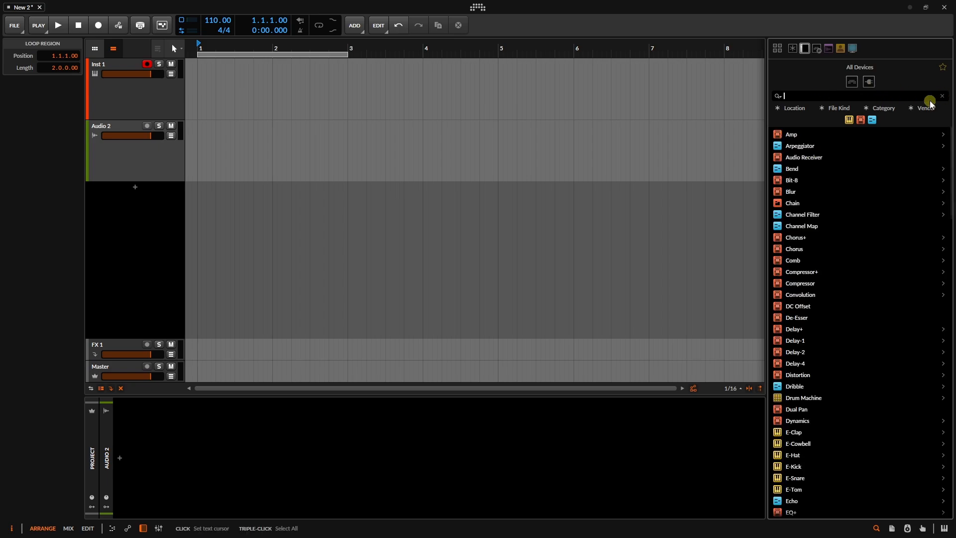
click(817, 49)
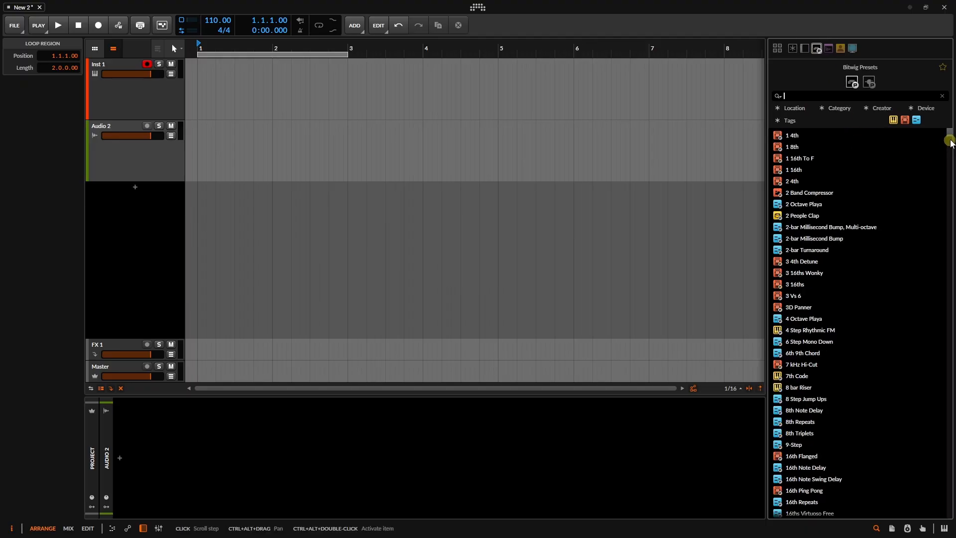
mouse_move(949, 133)
mouse_down()
mouse_move(945, 239)
mouse_move(947, 125)
mouse_up()
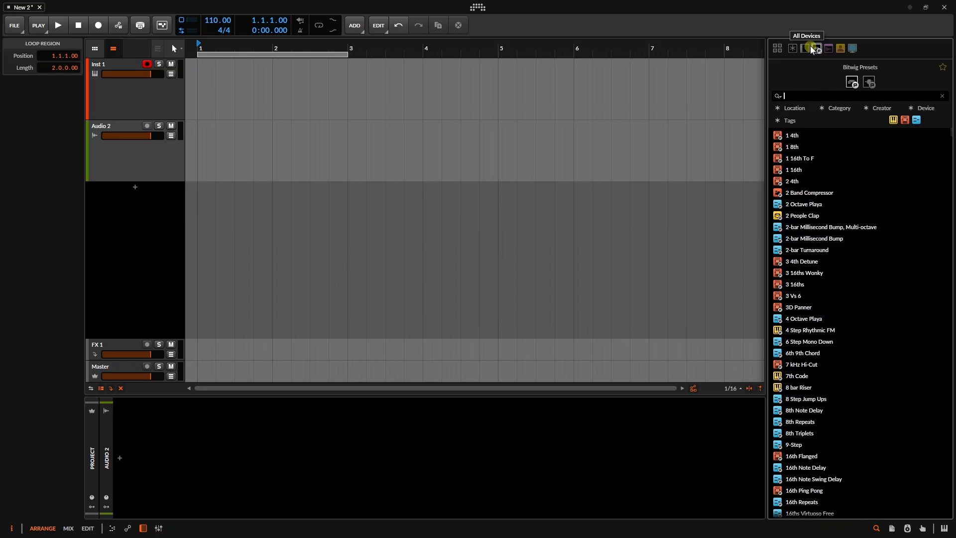
- Browse Samples + Clips limited to samples, note clips and audio clips in turn, and return to the combined list
click(827, 49)
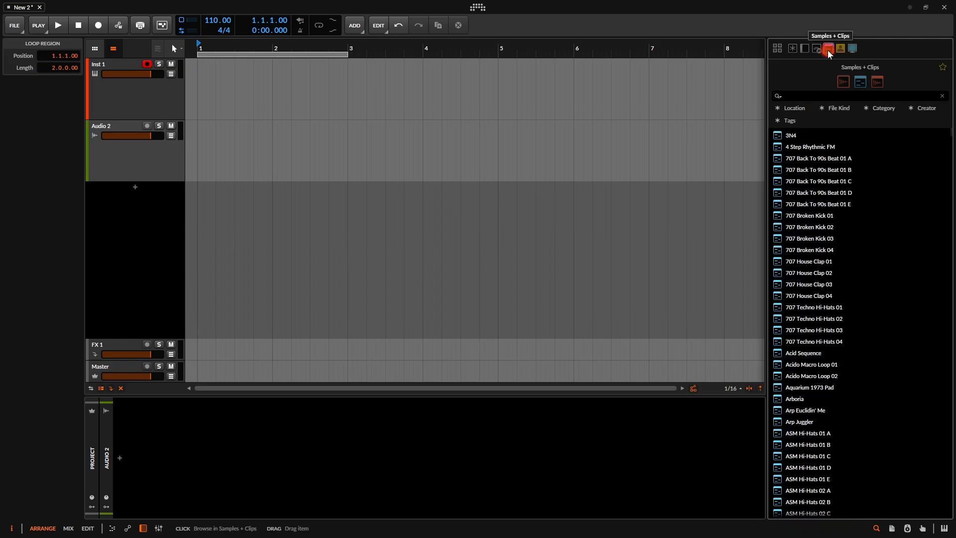
click(844, 82)
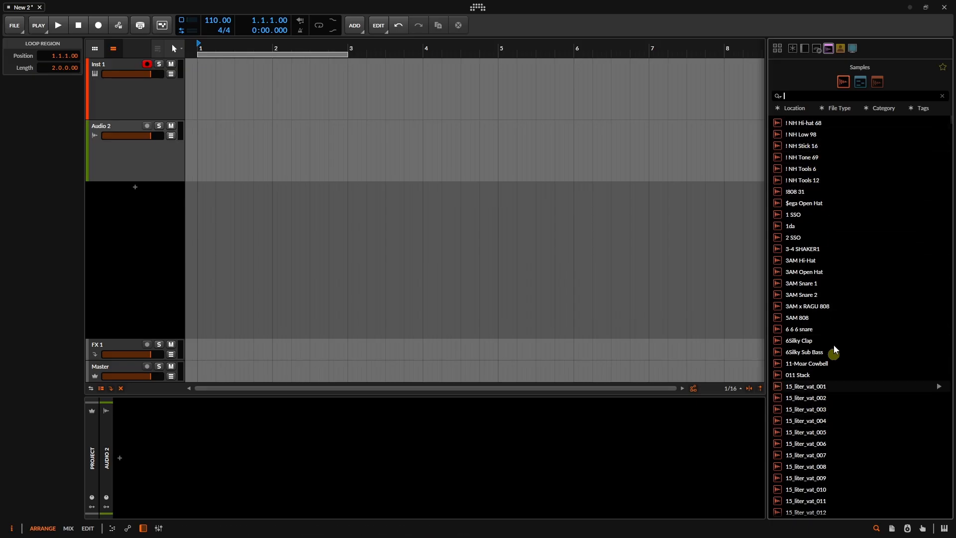
click(860, 81)
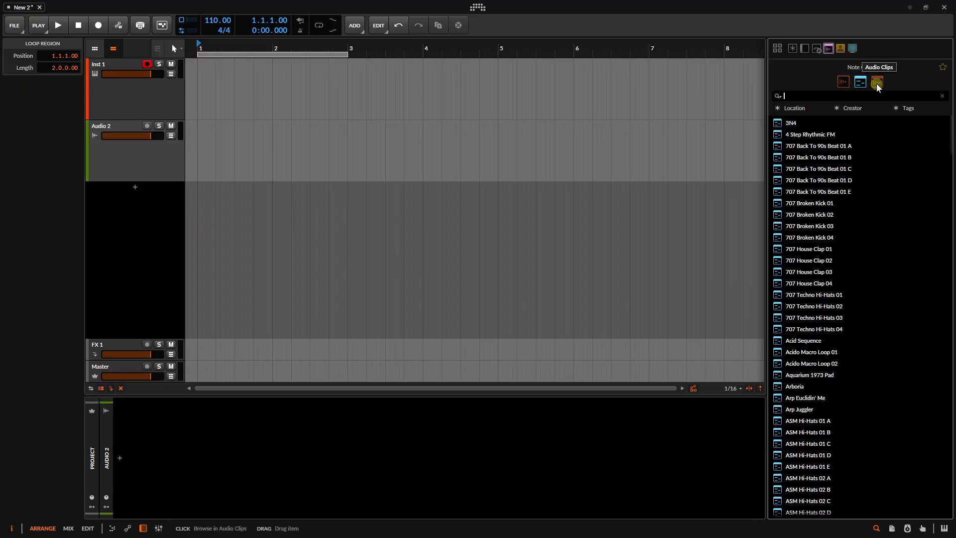
click(876, 83)
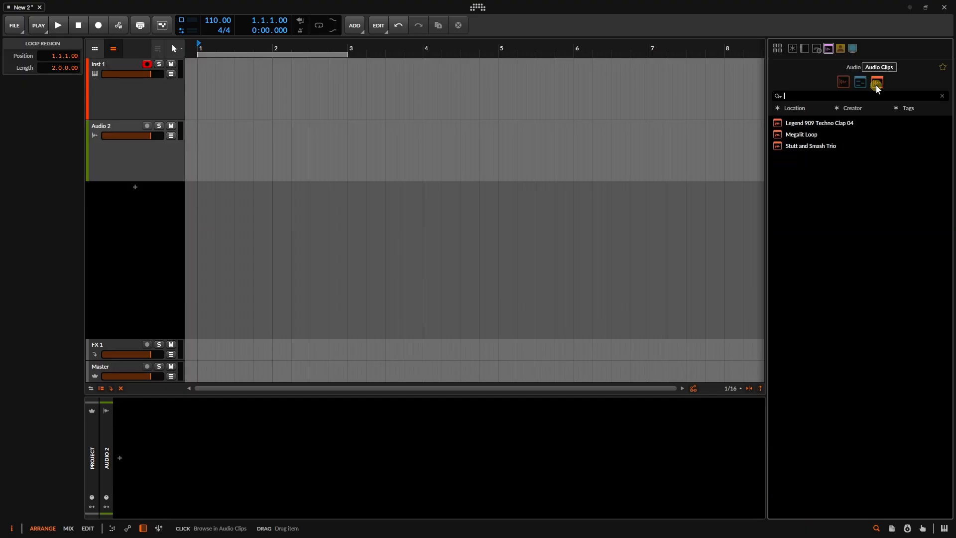
click(876, 82)
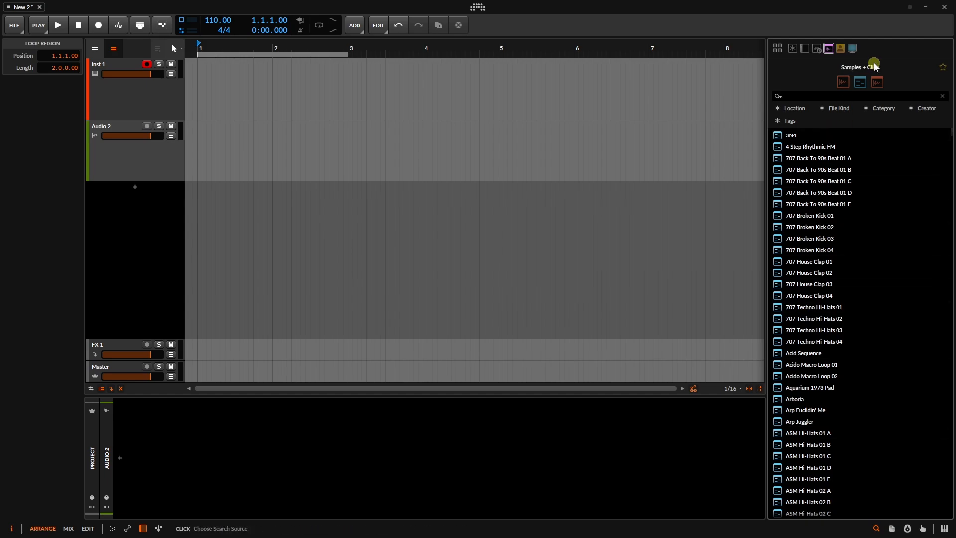
- View the contents of My Library and the File Browser, and return the browser to All Devices
click(841, 49)
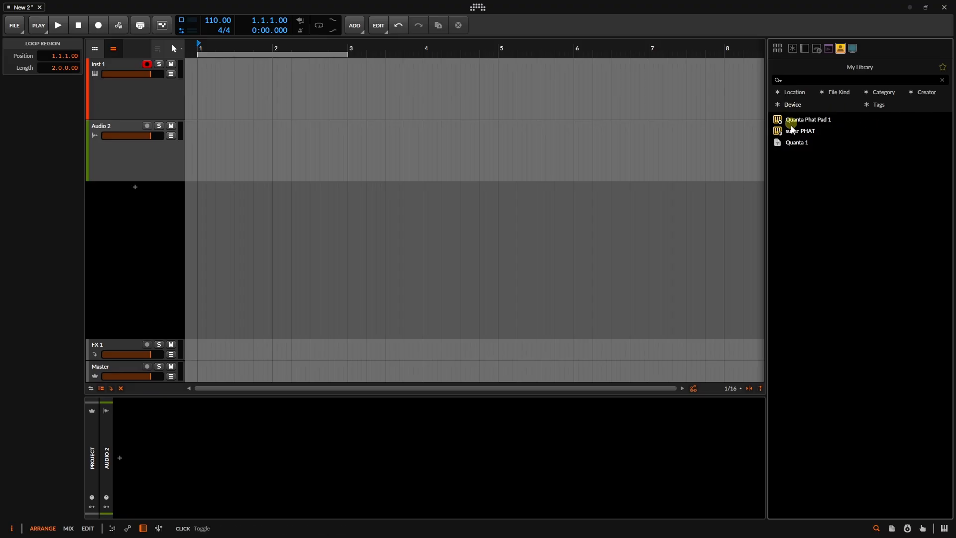
click(869, 80)
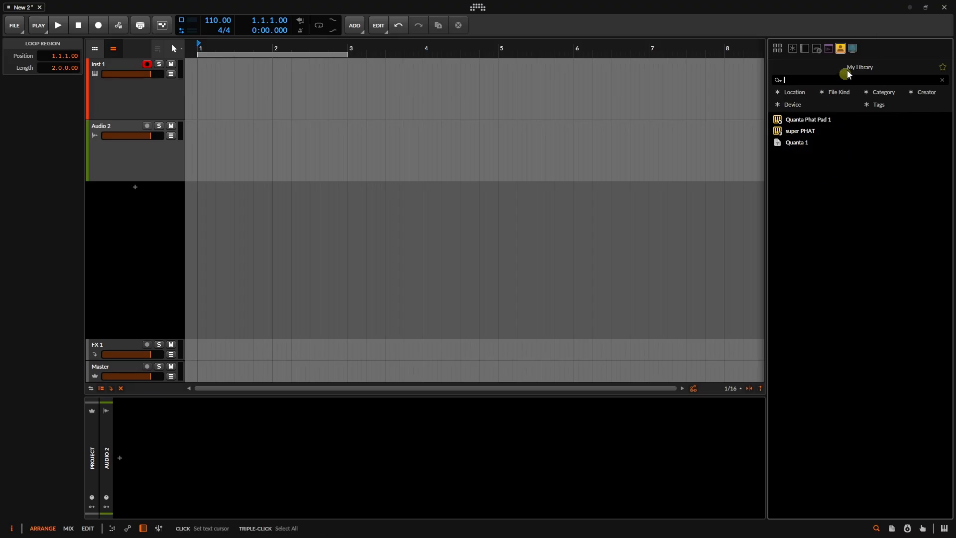
click(853, 49)
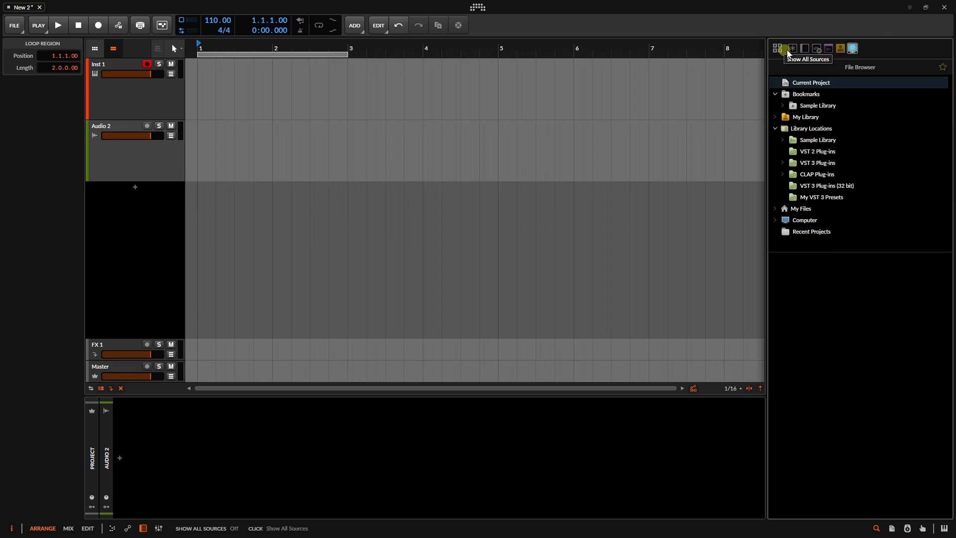
click(803, 50)
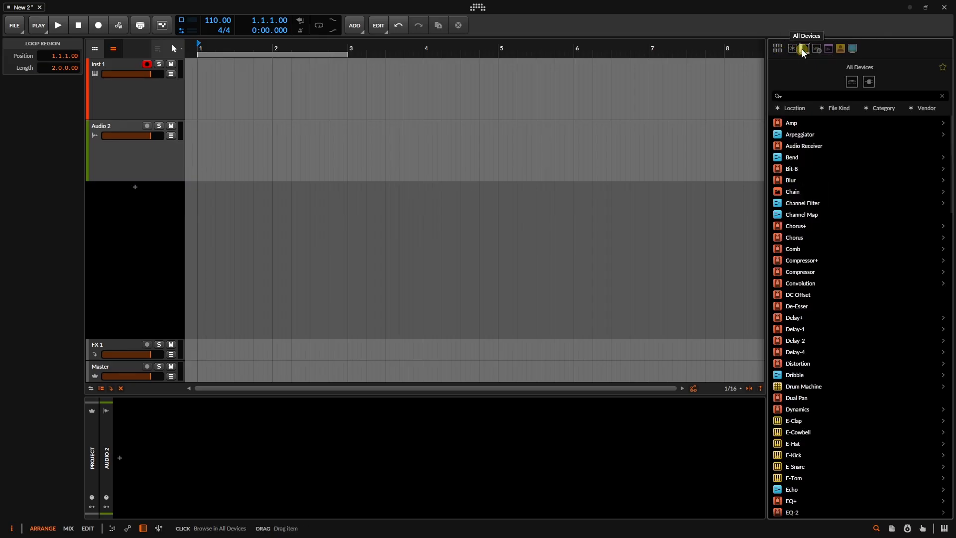
- Show the Project Panel and view its Settings, Info, Sections and Files pages
click(891, 527)
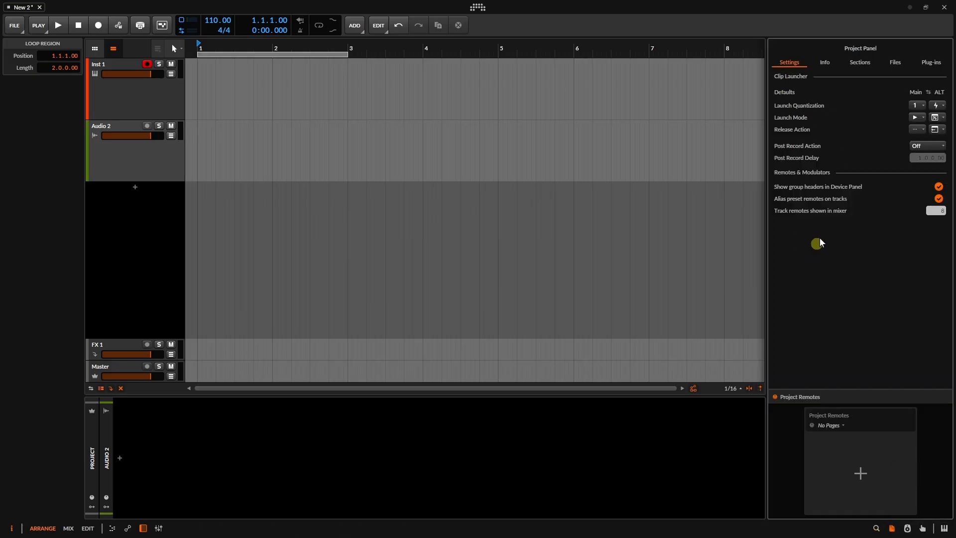
click(820, 63)
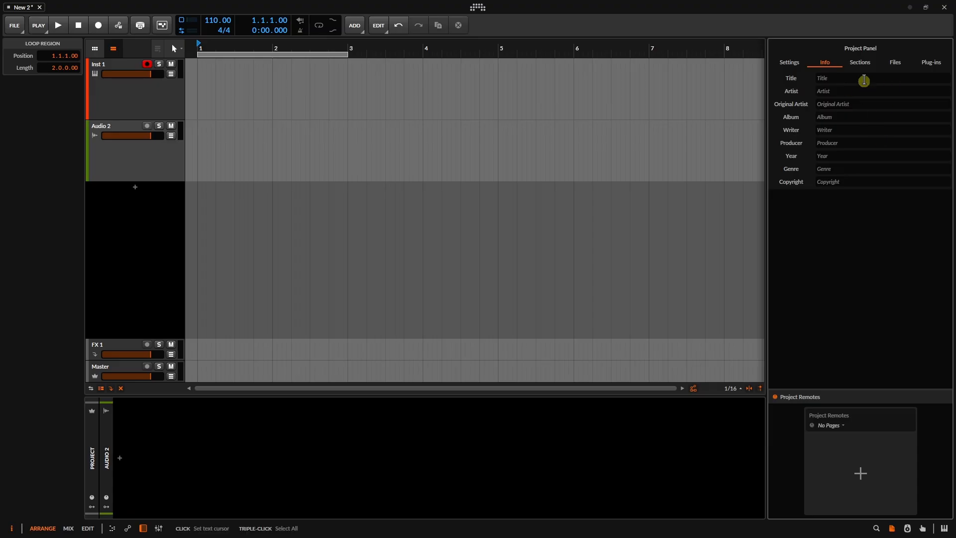
click(866, 64)
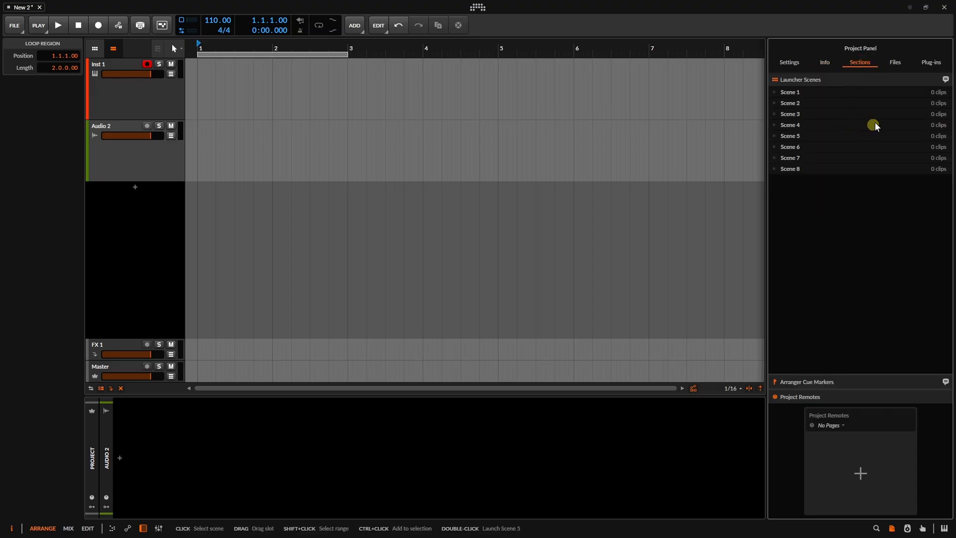
click(896, 65)
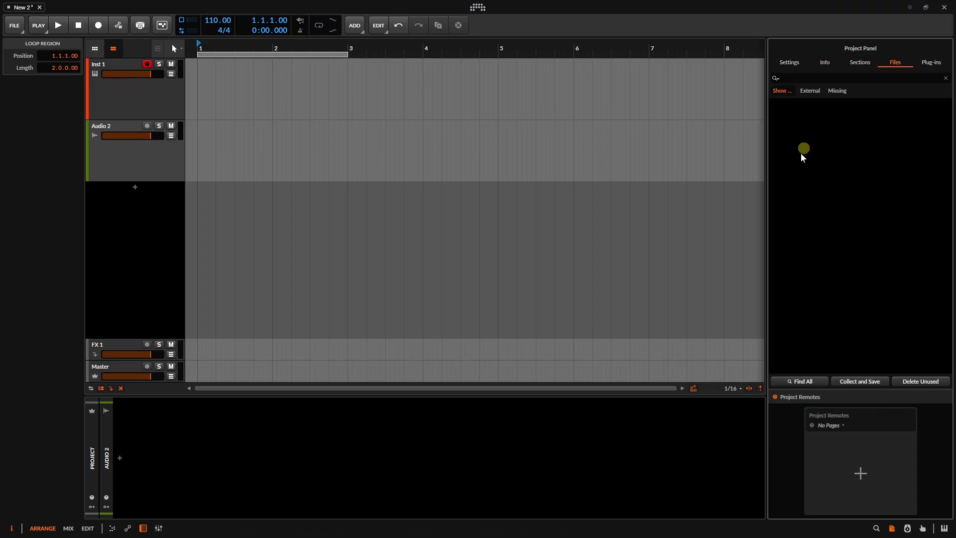
- View the Project Panel's Plug-ins and Settings pages, the Output Monitoring Panel and the Mappings Panel, and hide the side panel
click(932, 62)
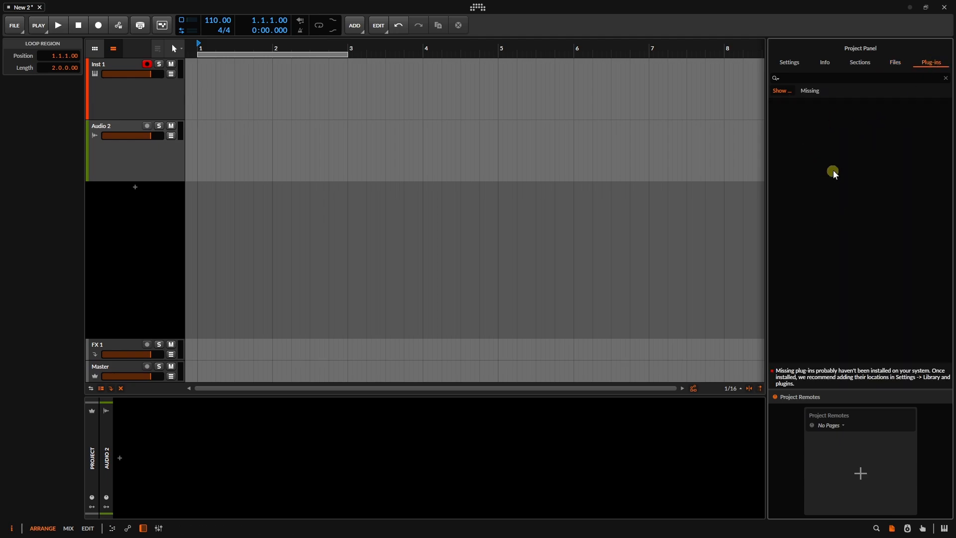
click(791, 66)
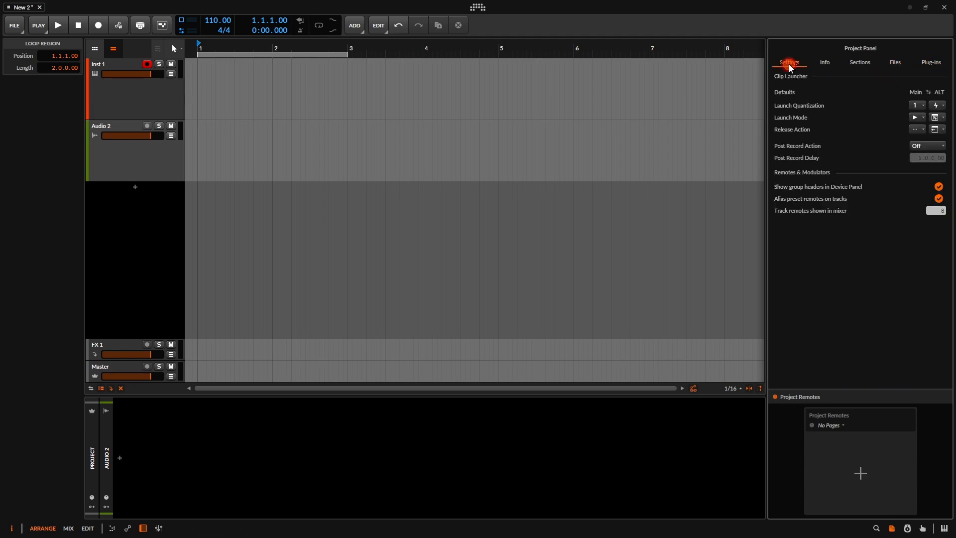
click(906, 529)
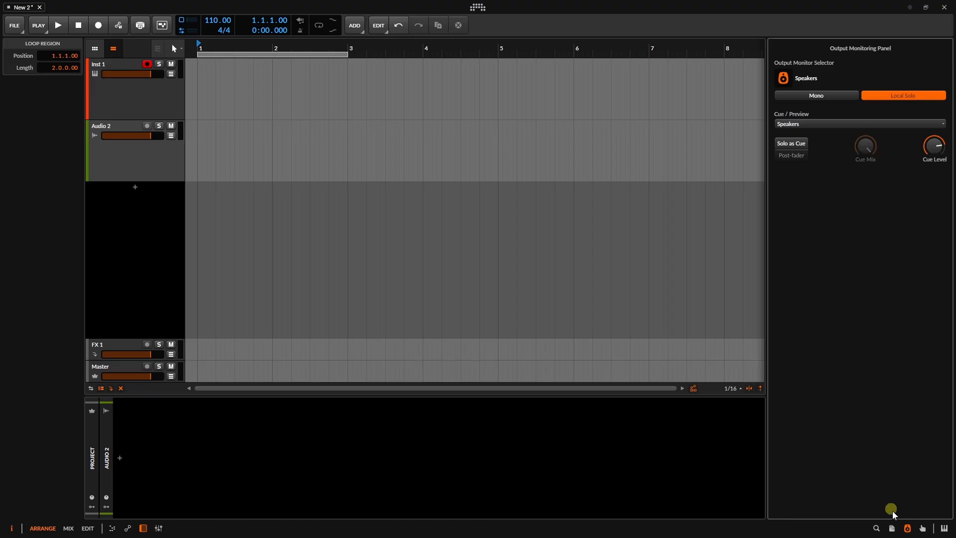
click(923, 529)
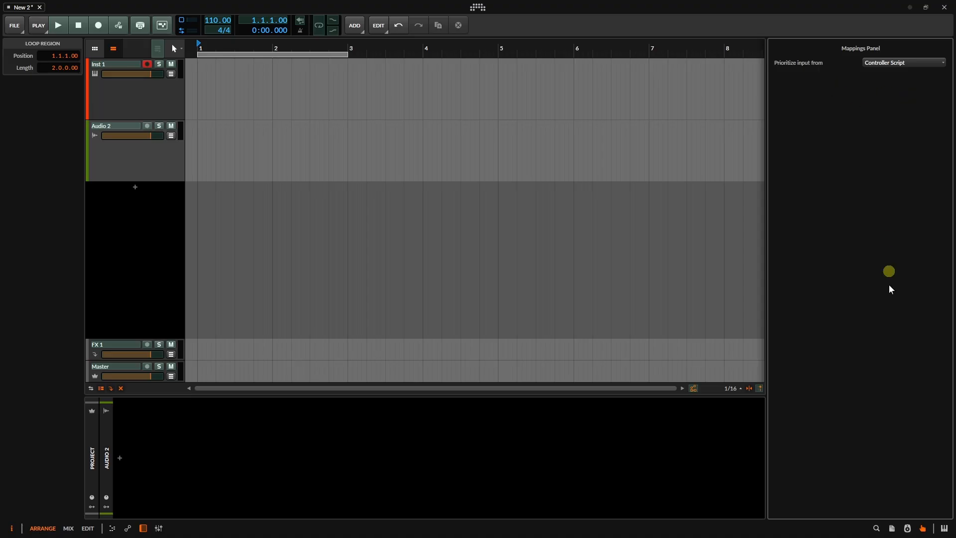
click(926, 530)
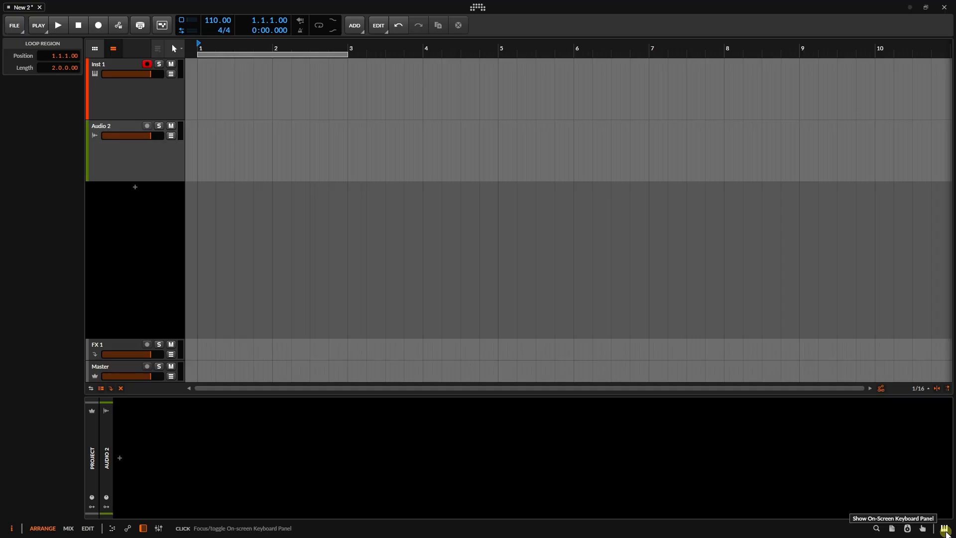
- Show the on-screen keyboard, compare its four keyboard layouts, return it to the Piano layout and hide it
click(944, 529)
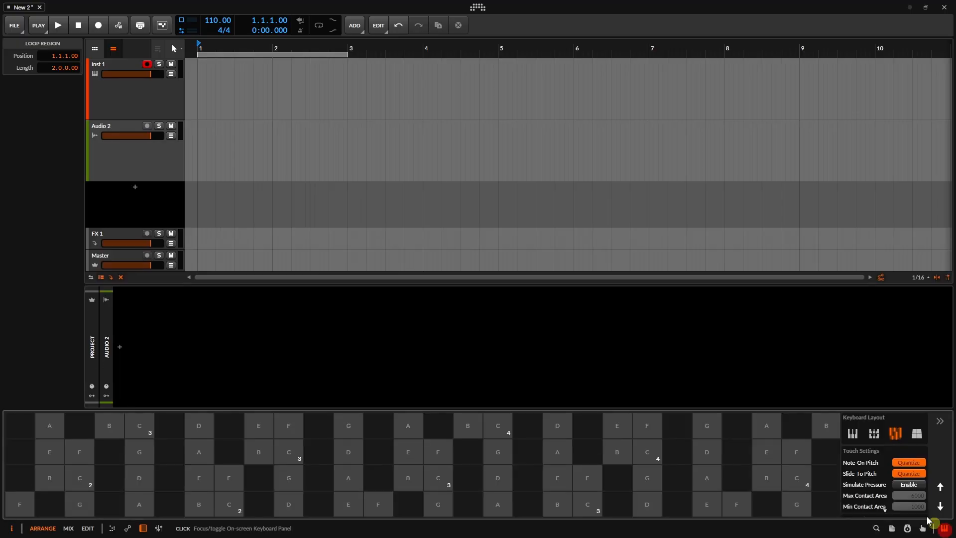
click(468, 427)
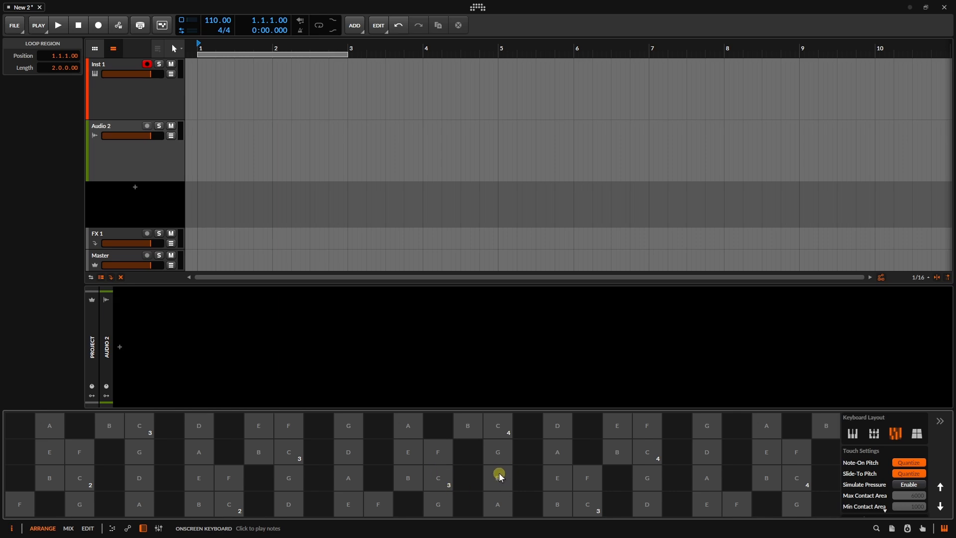
click(854, 433)
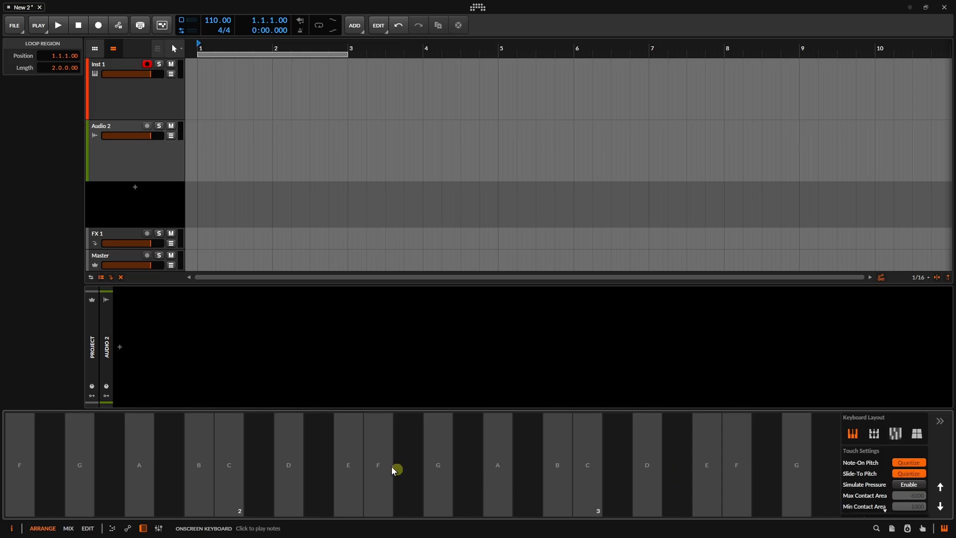
click(875, 434)
click(895, 433)
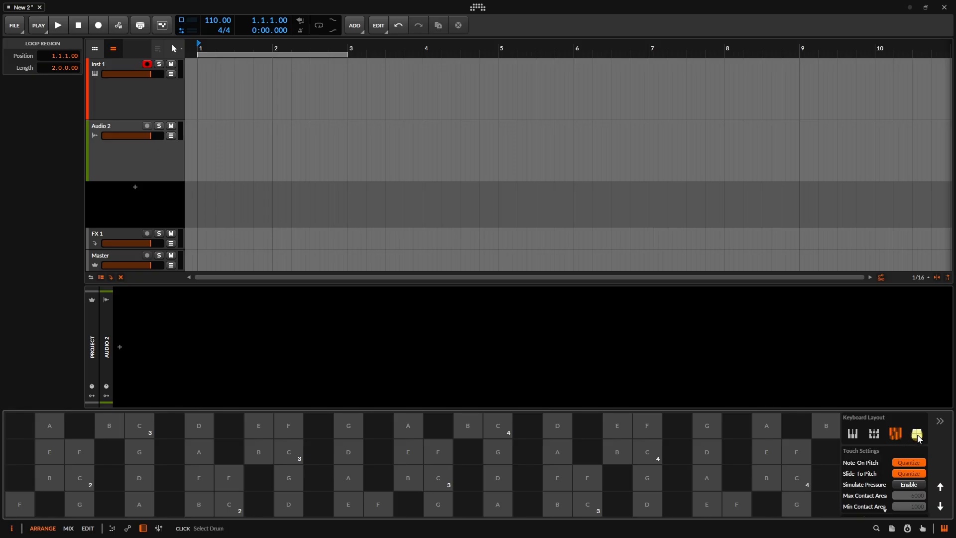
click(919, 437)
click(852, 435)
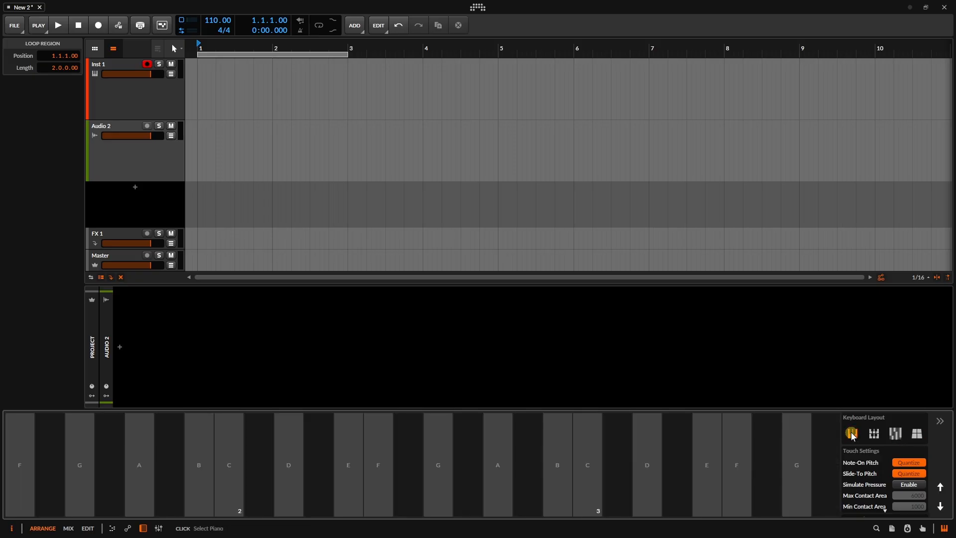
click(944, 528)
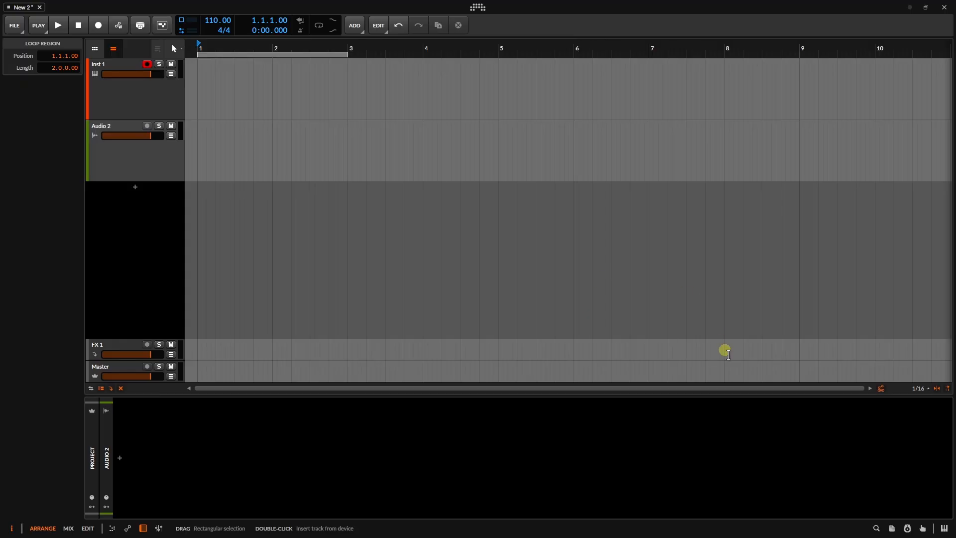
- Limit All Devices to instruments, load Phase-4 onto the Inst 1 track, and view its expanded editor before closing it
click(876, 529)
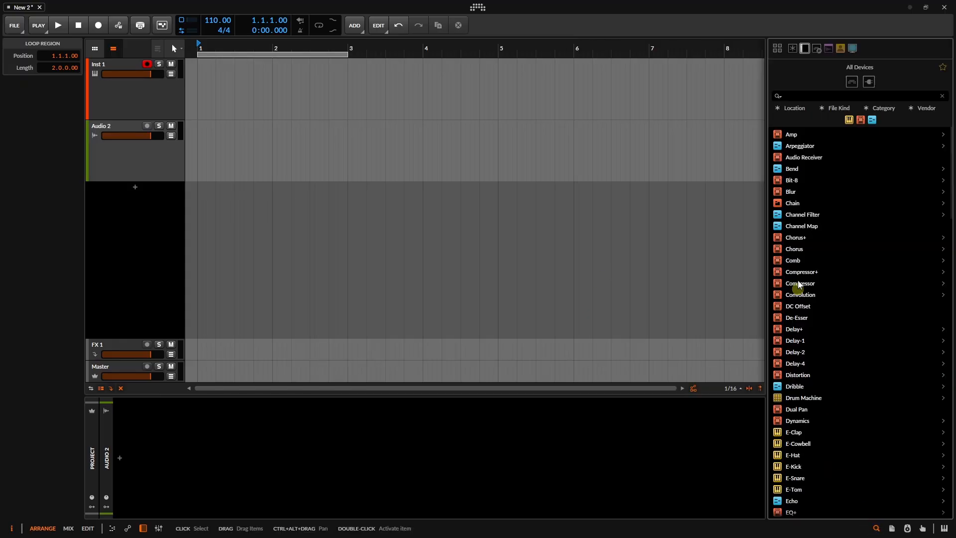
click(848, 119)
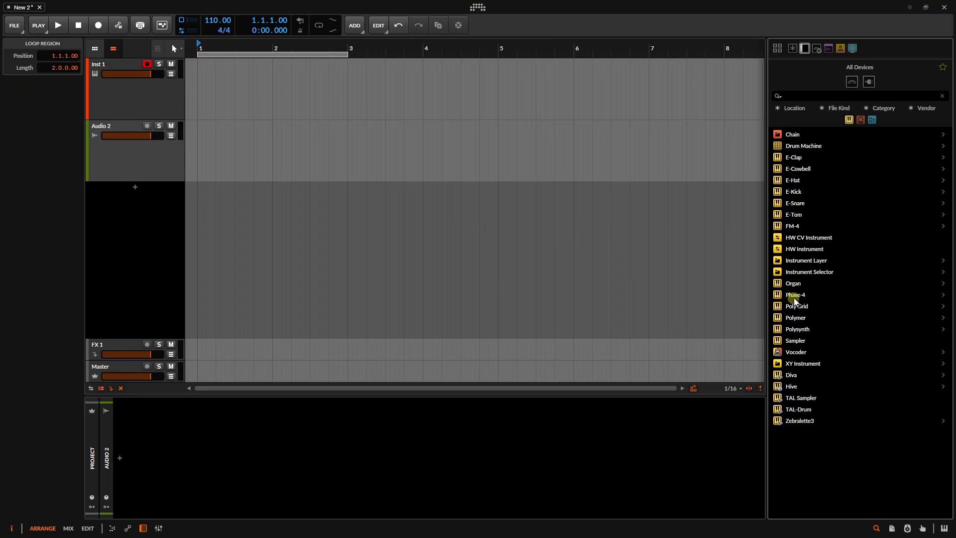
drag(797, 297, 273, 98)
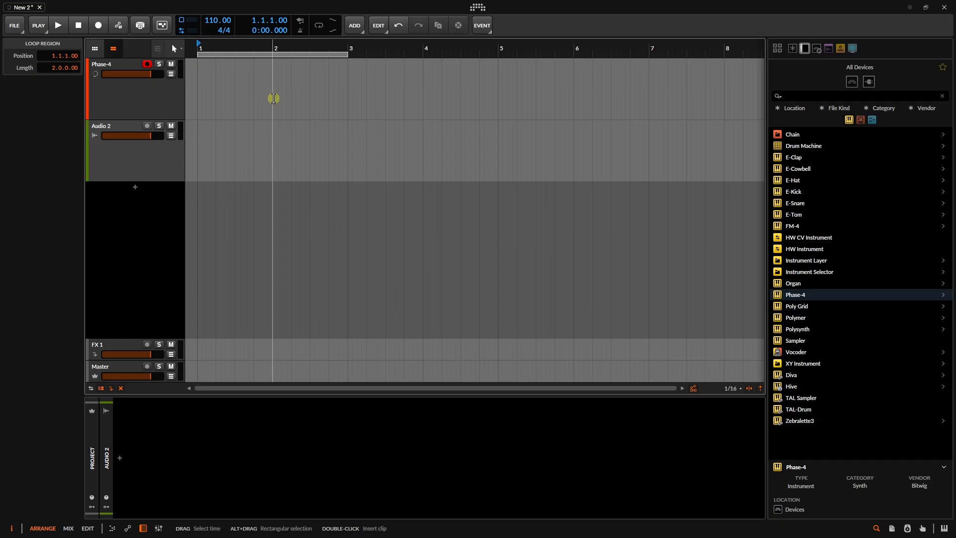
click(139, 93)
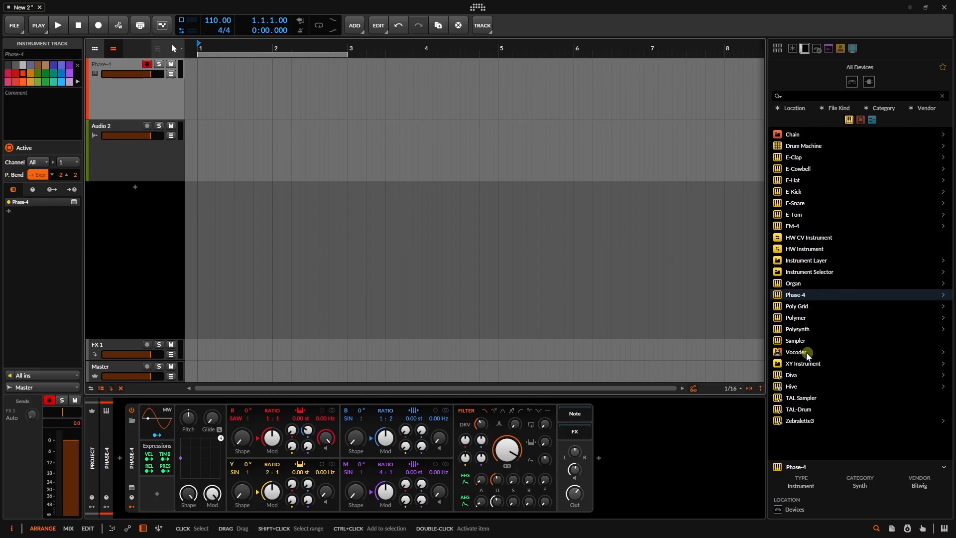
click(132, 488)
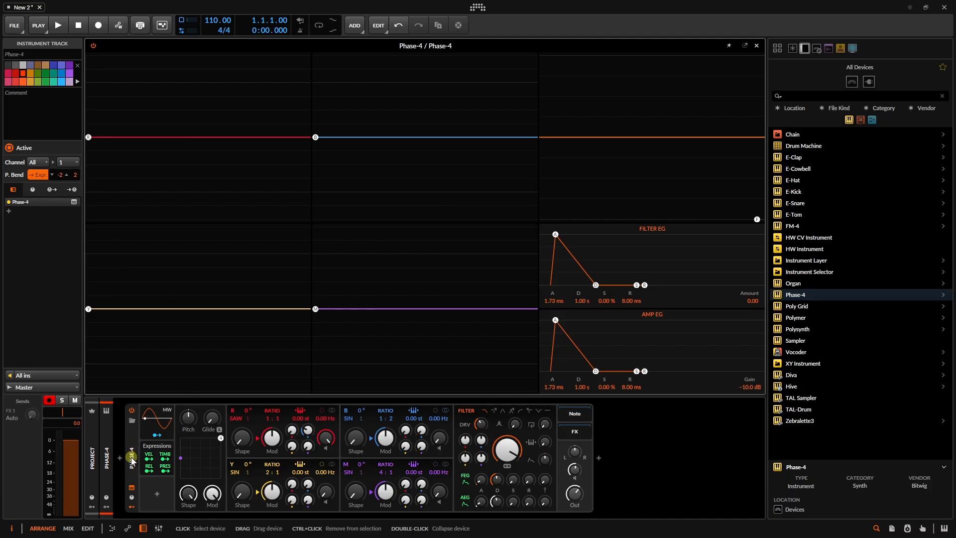
click(132, 488)
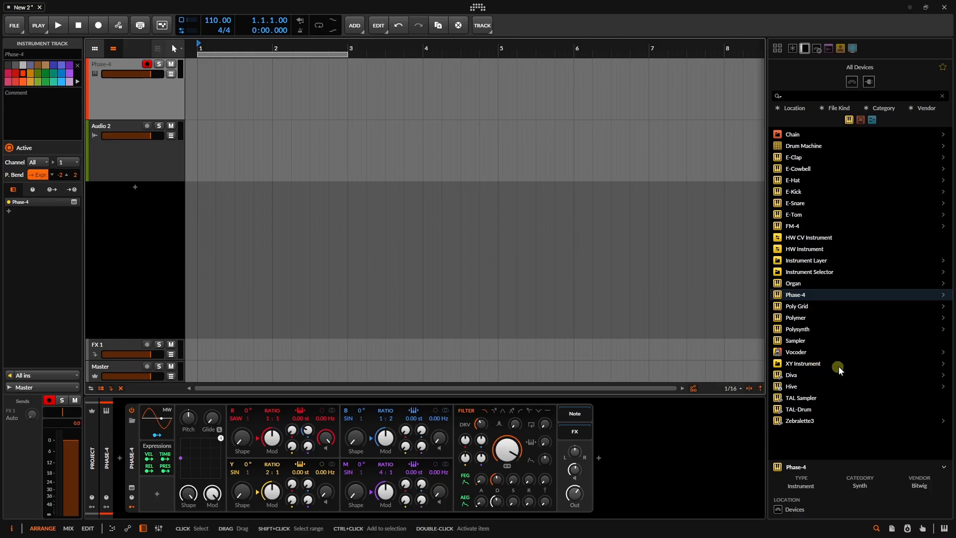
- Add the Hive synth from the browser as a new instrument track below Audio 2 and select that track
drag(790, 388, 310, 228)
drag(247, 219, 247, 218)
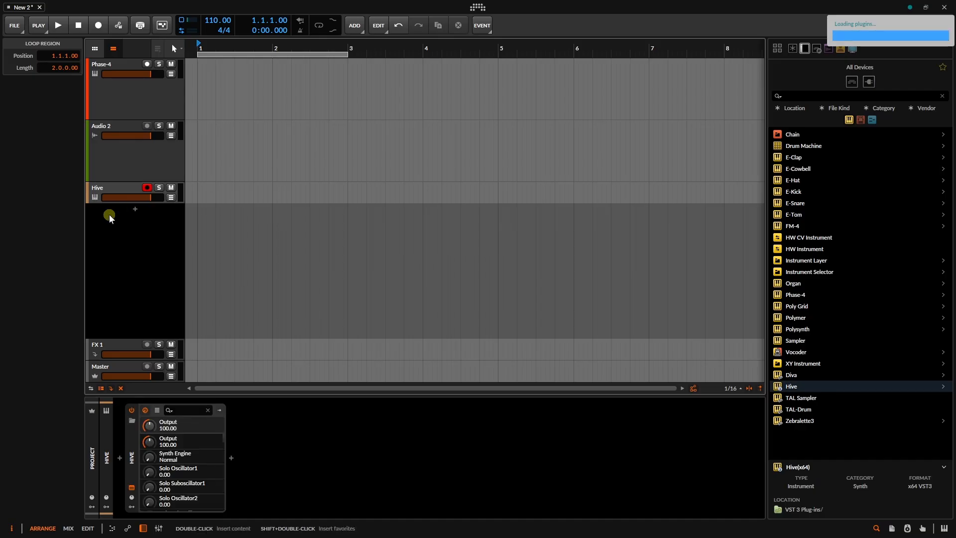
click(115, 190)
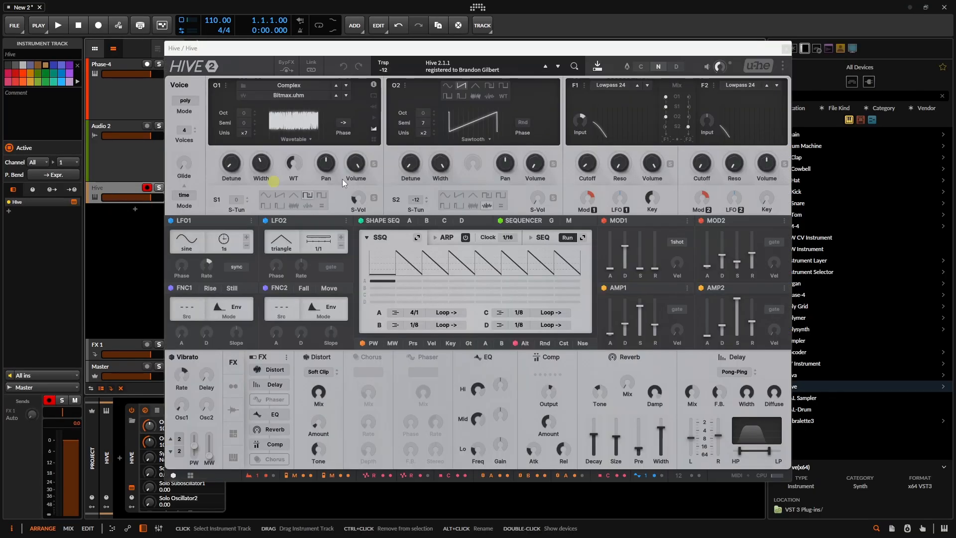
click(445, 220)
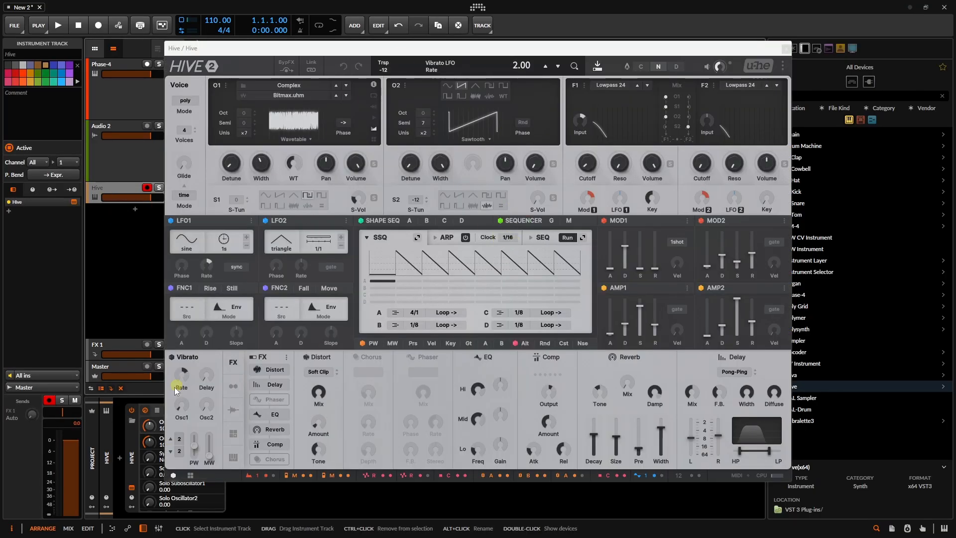
- Hide and show Hive's plug-in window repeatedly from its device, leaving the window hidden
click(131, 488)
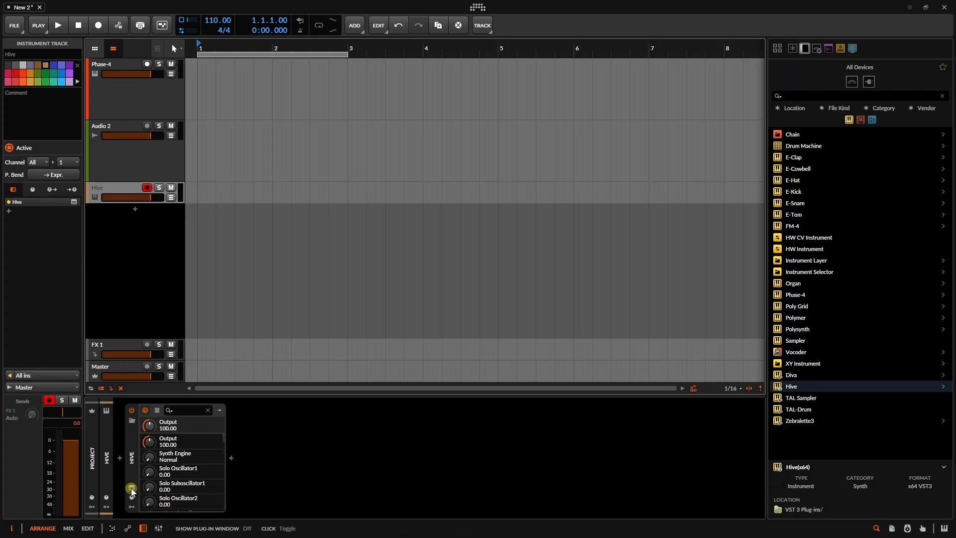
click(132, 488)
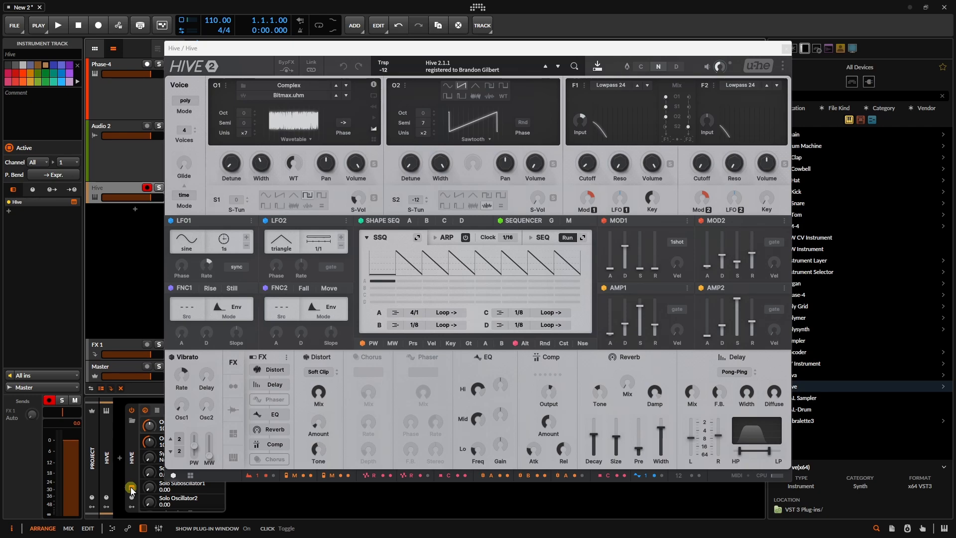
click(131, 488)
click(131, 488)
click(131, 489)
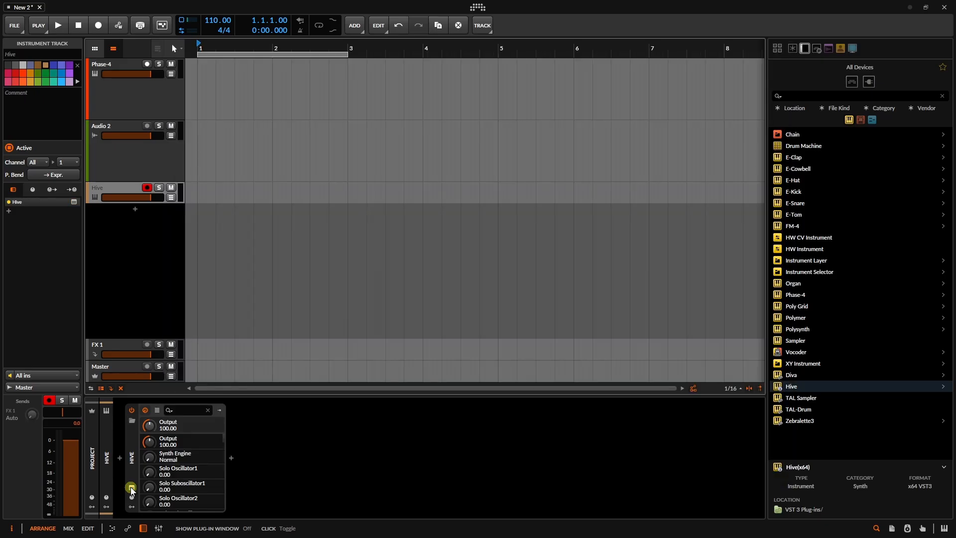
- Enlarge the Hive track to full height in the arranger and hide the browser
double_click(105, 203)
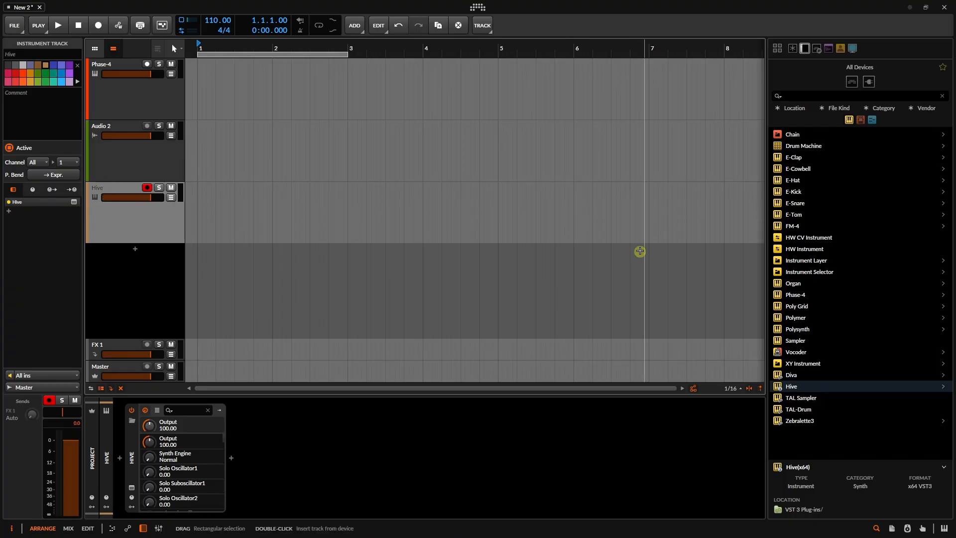
click(873, 528)
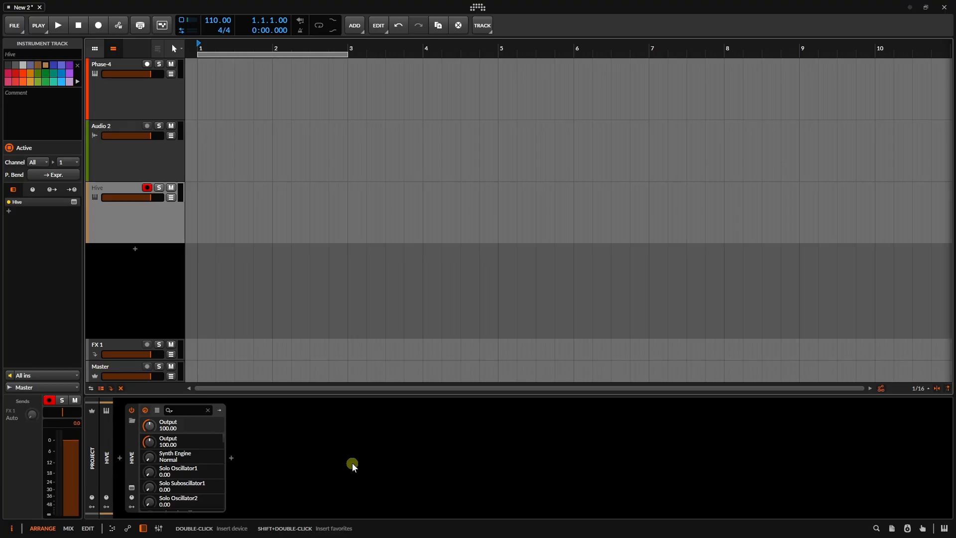
- Select the Hive device and insert the Compressor+ audio effect after it in the device chain
click(131, 455)
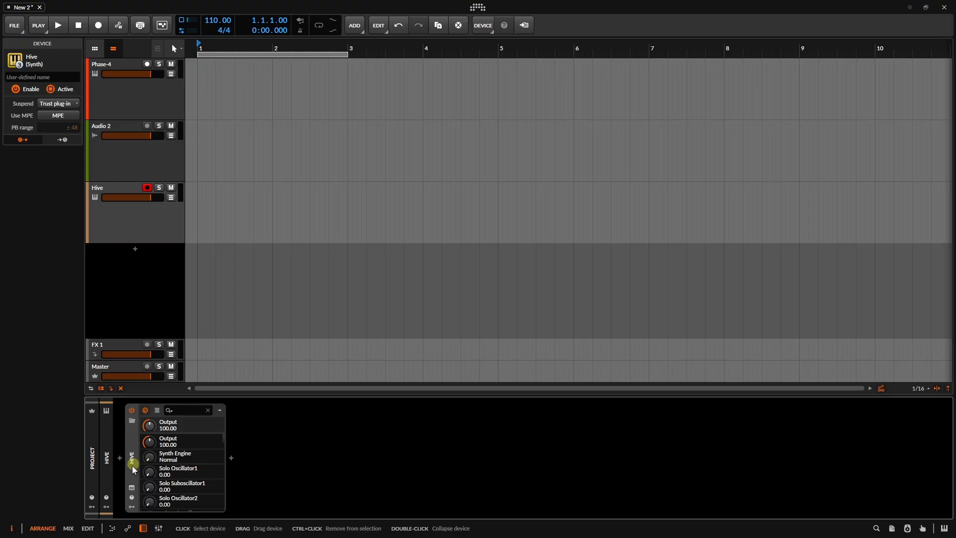
click(131, 485)
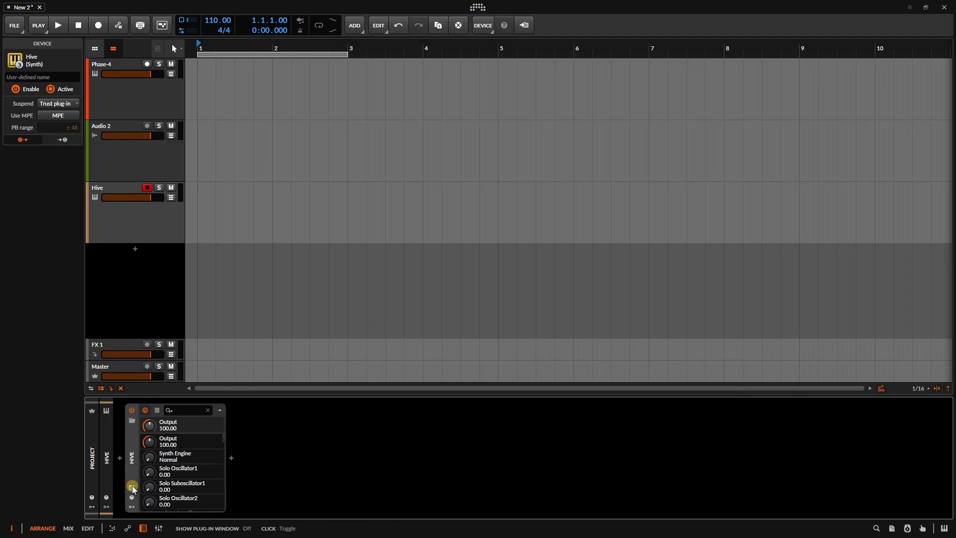
click(231, 456)
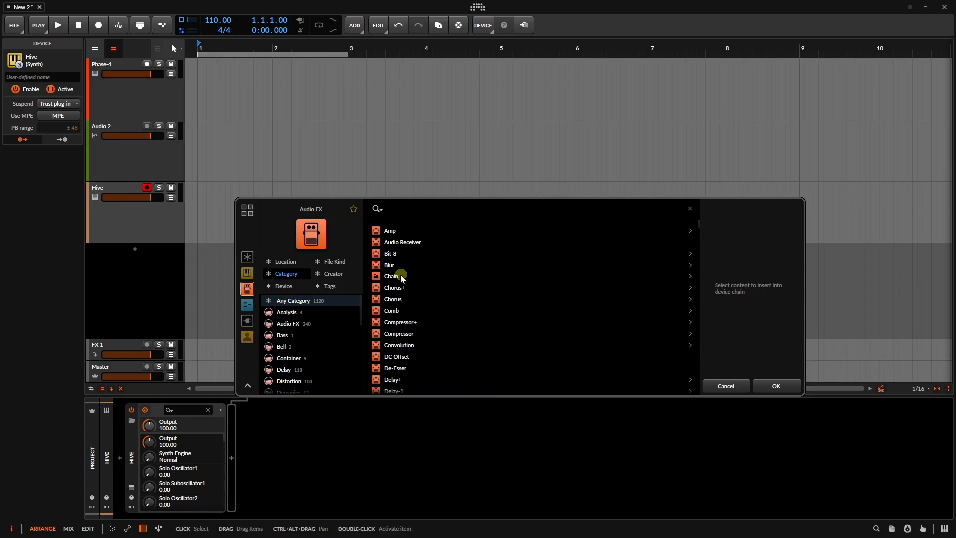
click(398, 322)
double_click(398, 321)
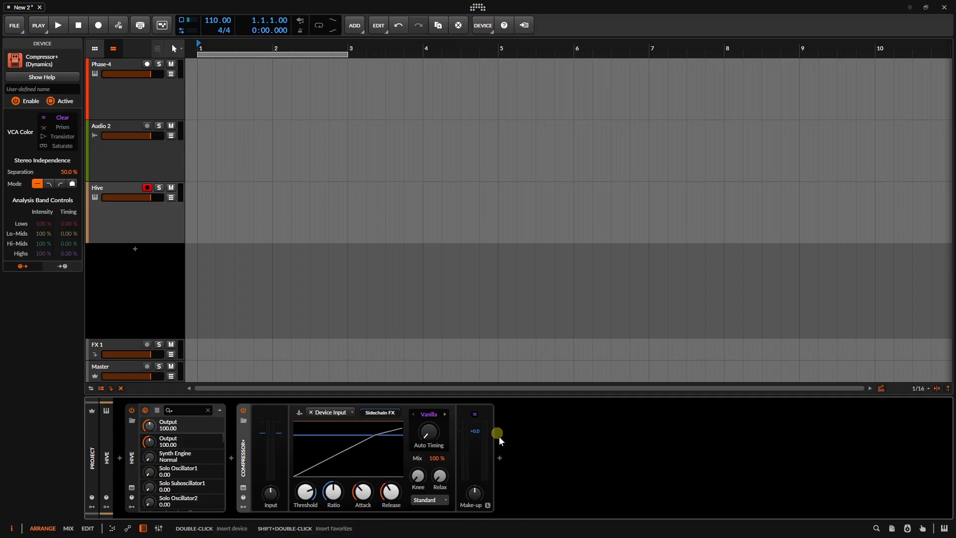
- Search the audio effects for "lim", insert Peak Limiter after Compressor+, and move the device selection to Compressor+ and back
click(499, 458)
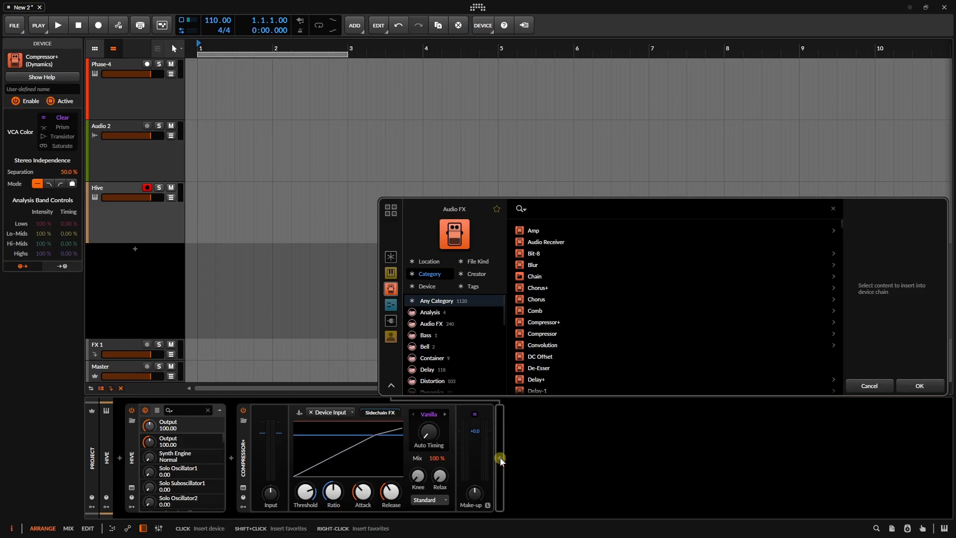
text(lim)
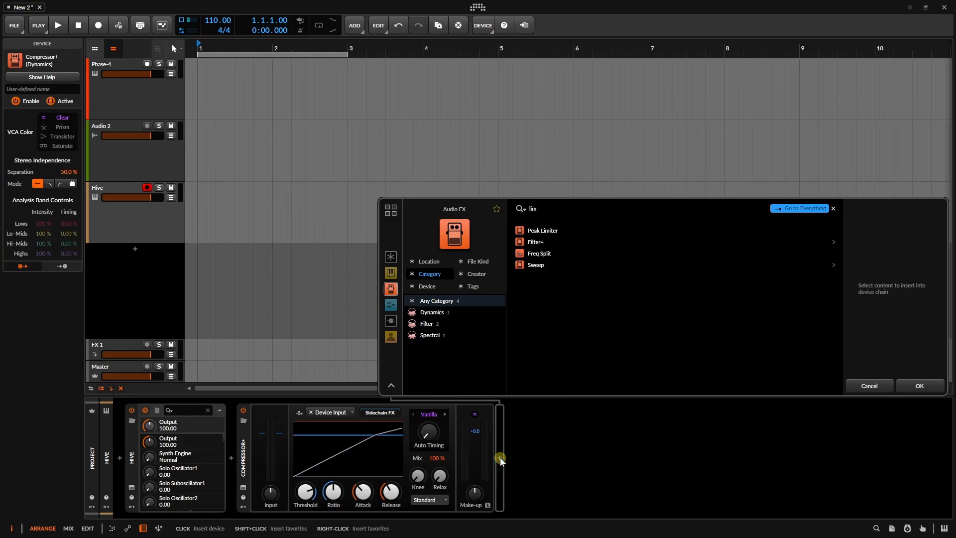
key(Down)
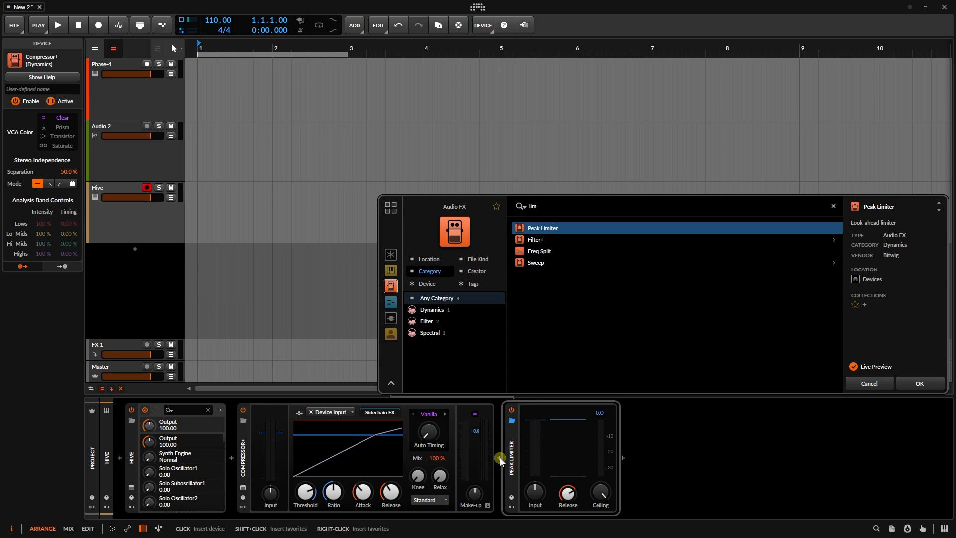
key(Return)
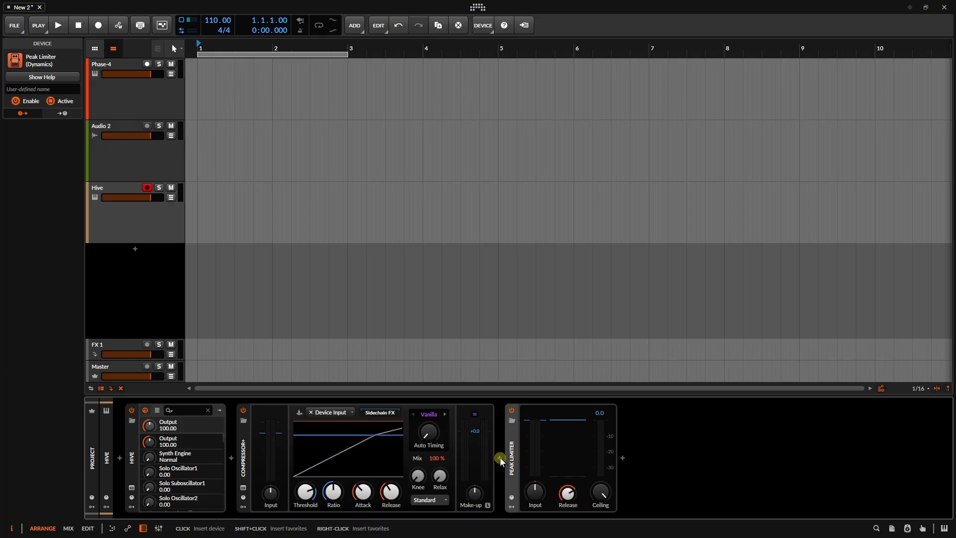
key(Left)
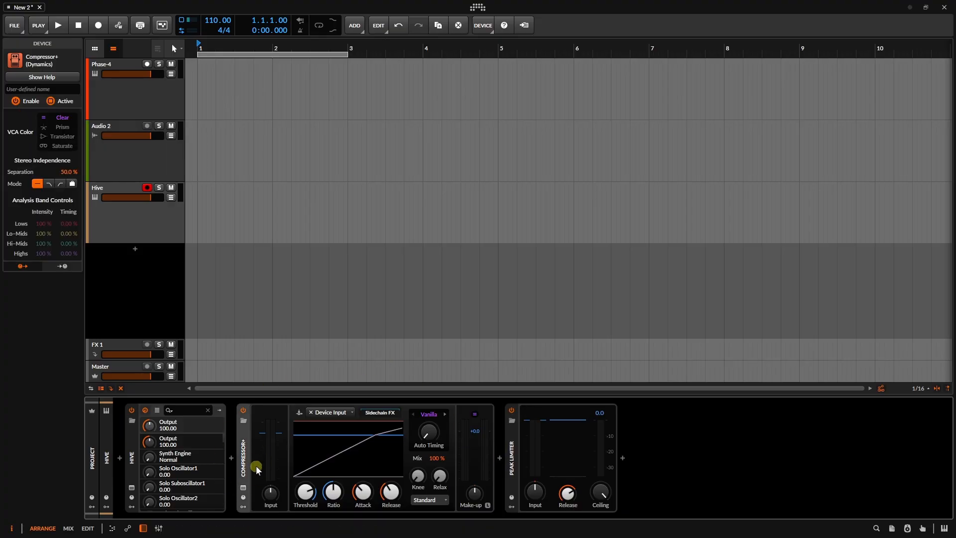
key(Right)
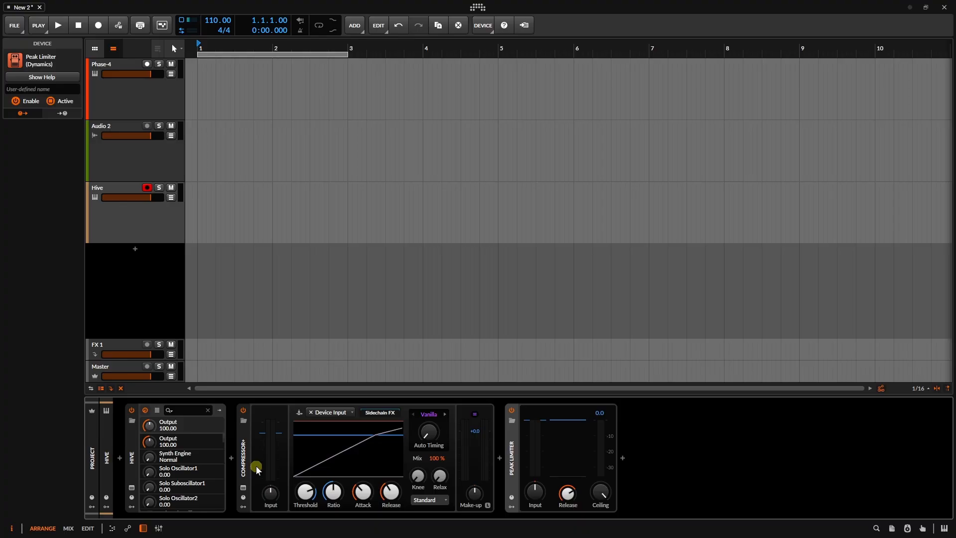
- Move the selection back and forth between Hive, Compressor+ and Peak Limiter to examine each device's inspector parameters
key(Left)
key(Right)
key(Left)
key(Left)
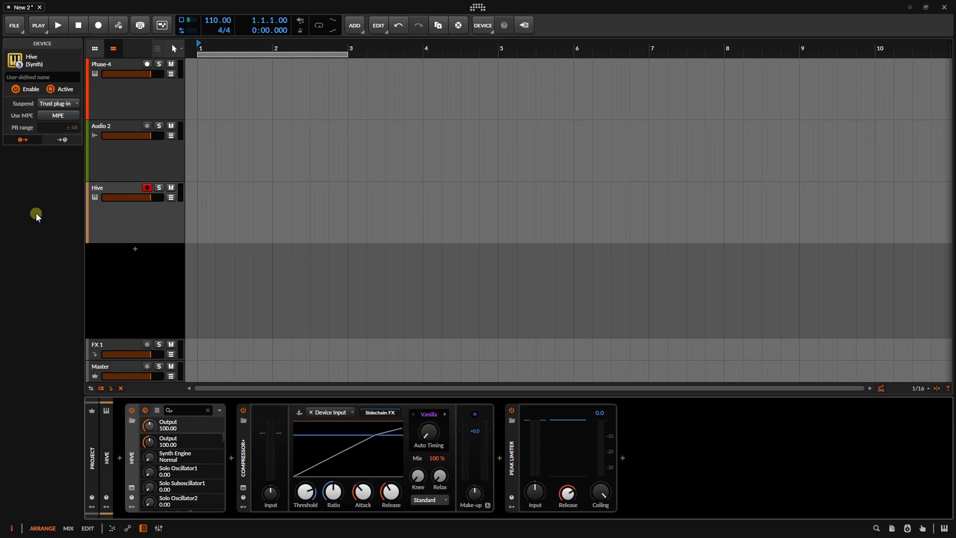
key(Right)
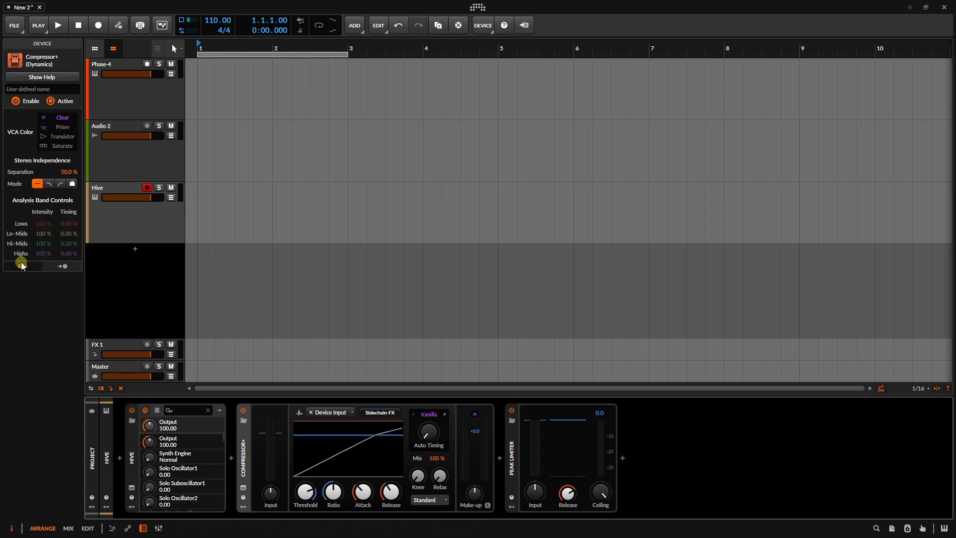
key(Right)
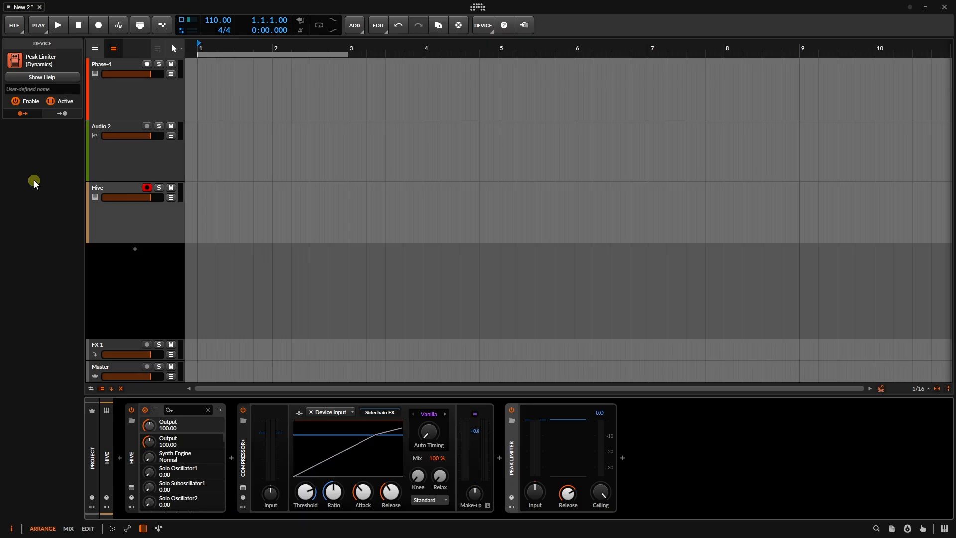
key(Left)
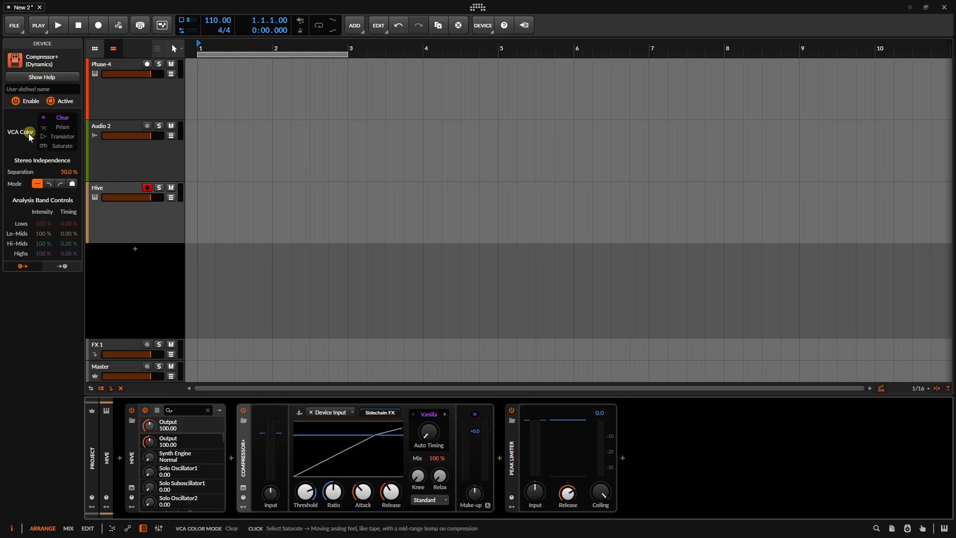
- Open the help for Compressor+, lower its Threshold slightly from within the help view, and close the help
click(44, 77)
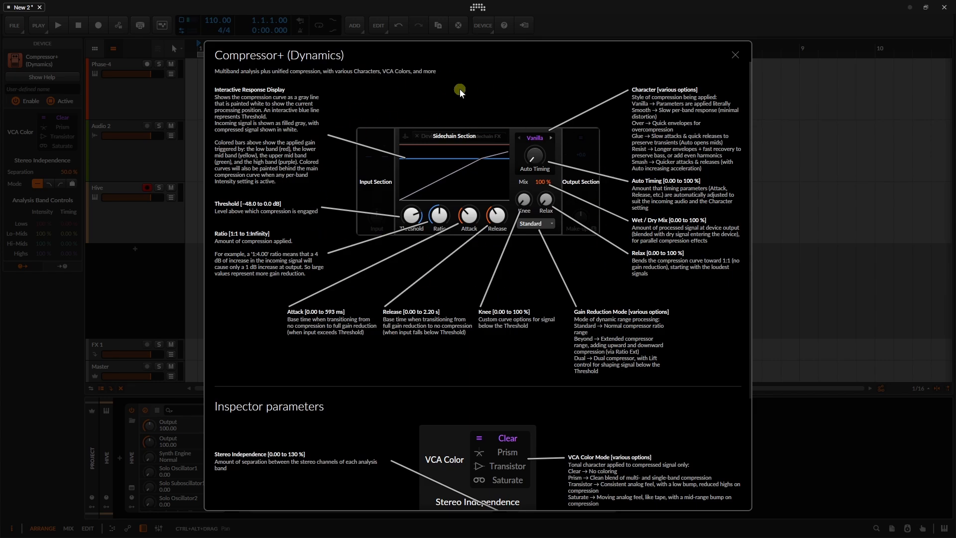
drag(411, 215, 409, 214)
click(157, 443)
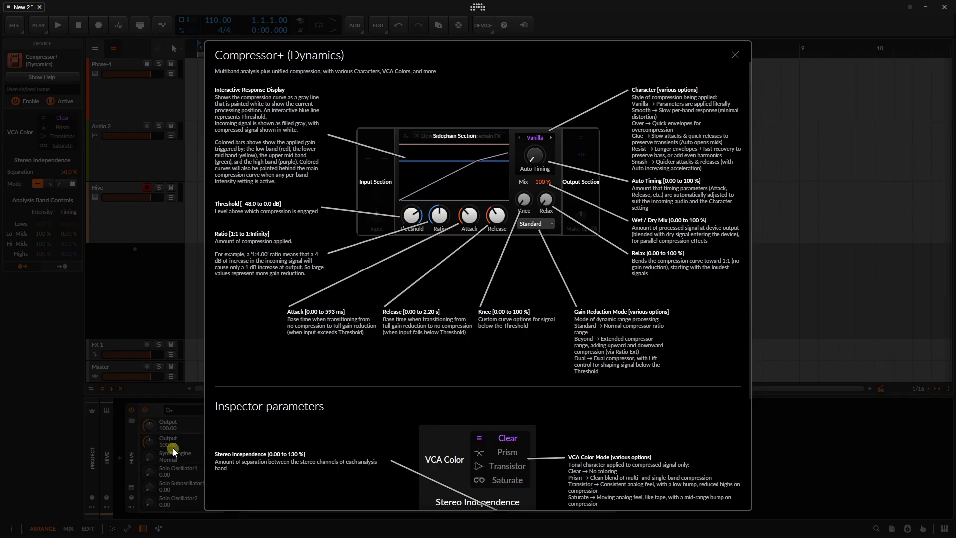
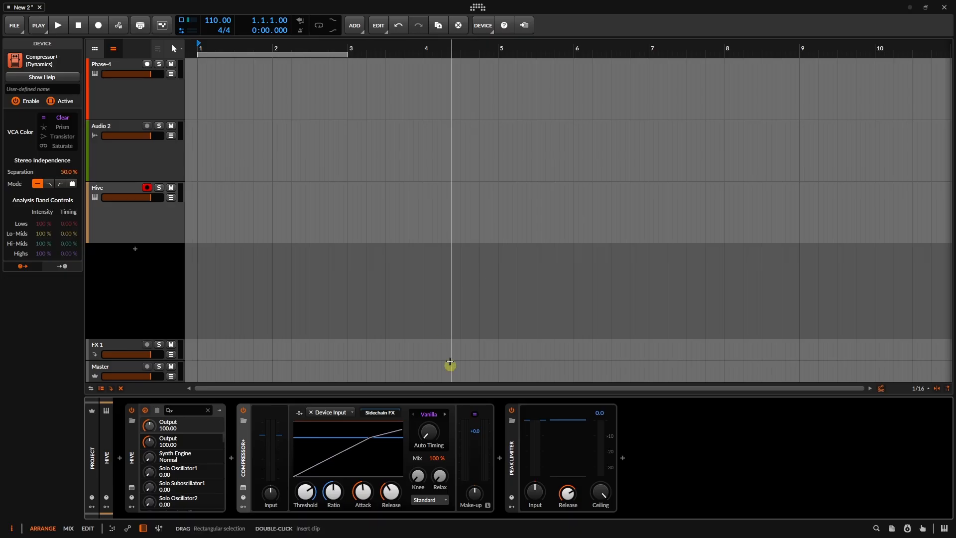
- Select Peak Limiter, and switch Peak Limiter, Compressor+ and Hive each off and back on
click(512, 463)
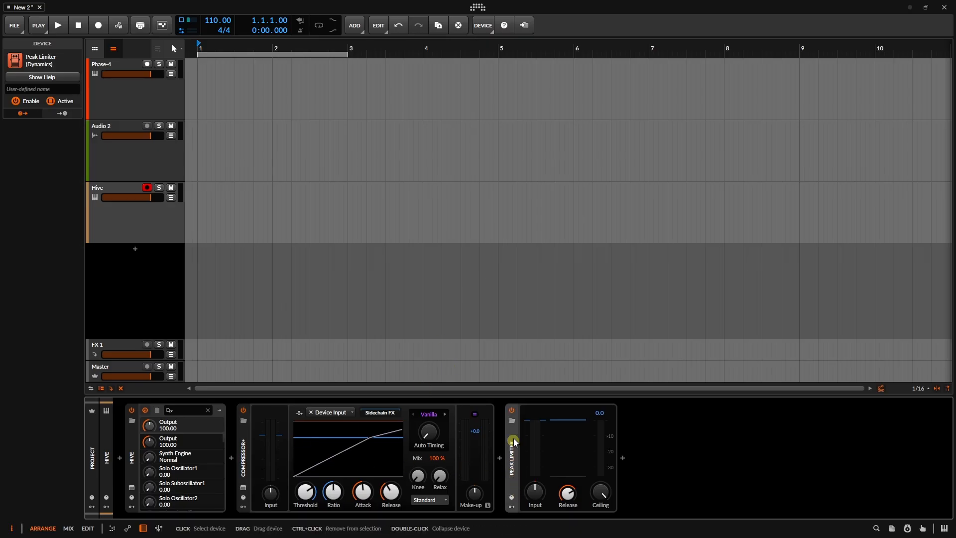
click(512, 409)
click(512, 409)
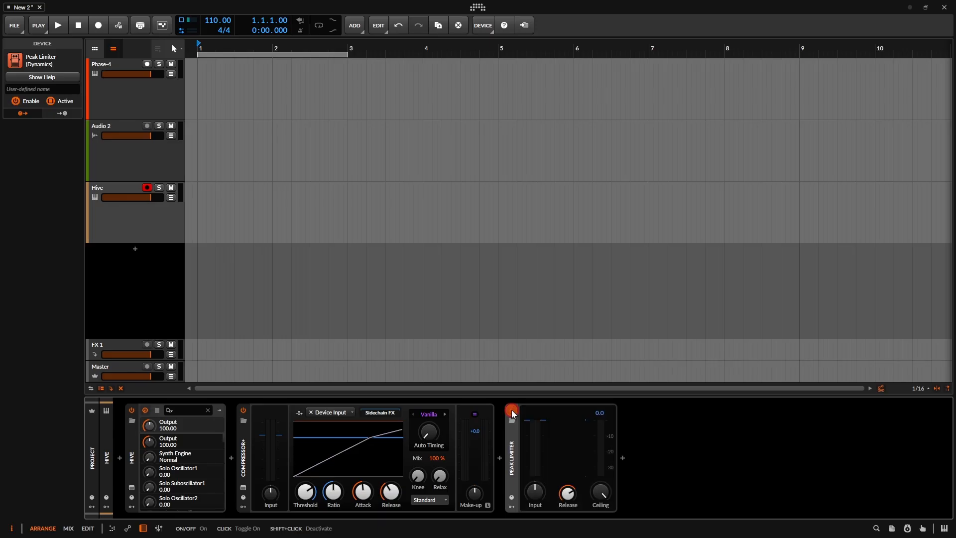
click(243, 411)
click(244, 410)
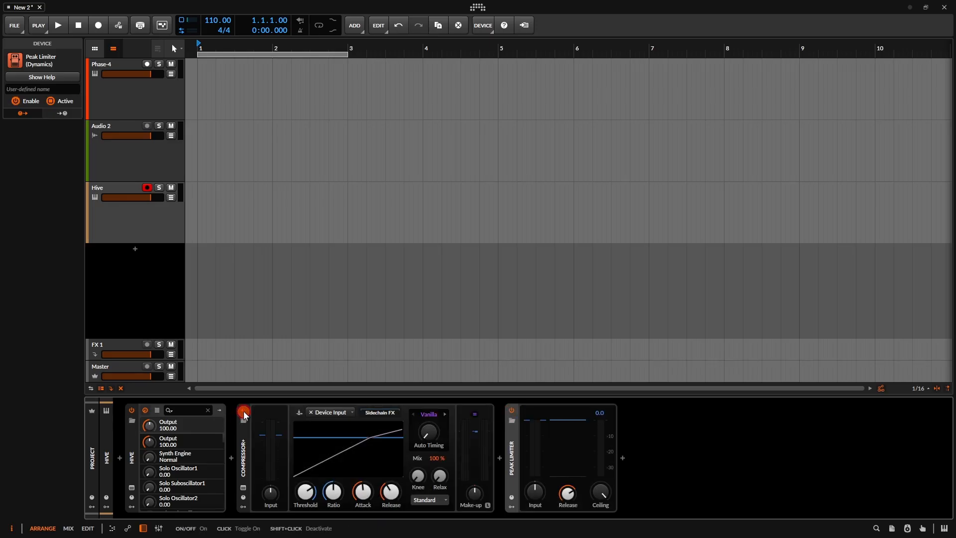
click(130, 410)
click(130, 410)
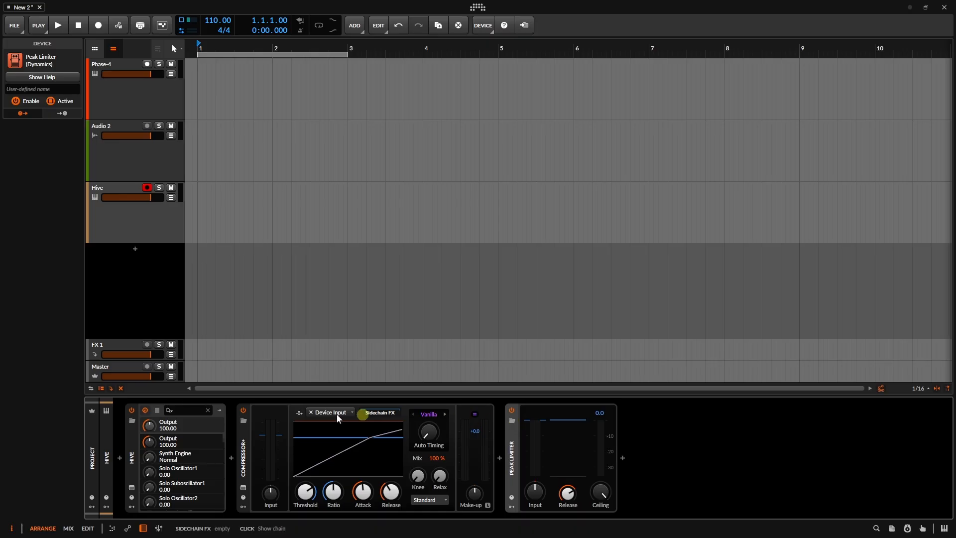
- Browse replacement effects for Peak Limiter in the "lim" results and confirm Peak Limiter as the choice
click(513, 421)
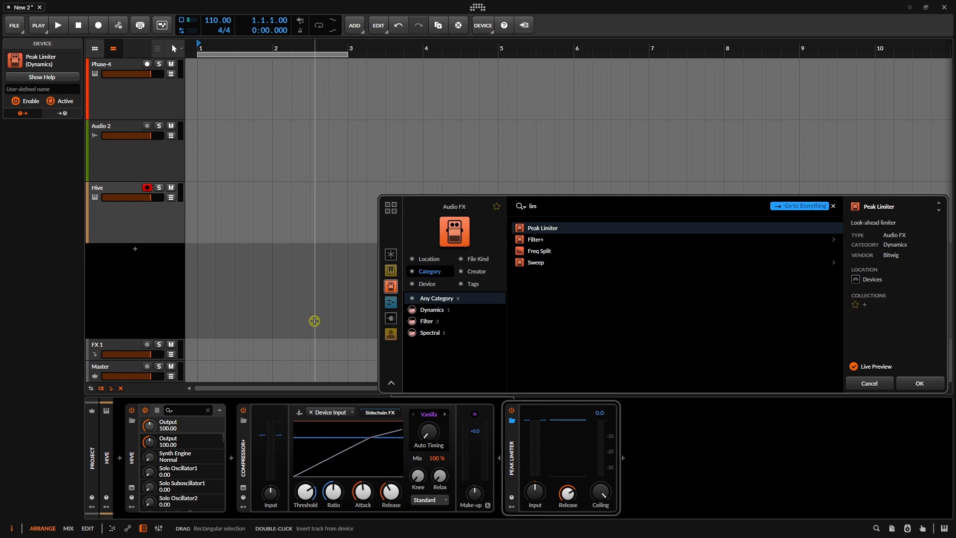
key(Down)
key(Down)
key(Up)
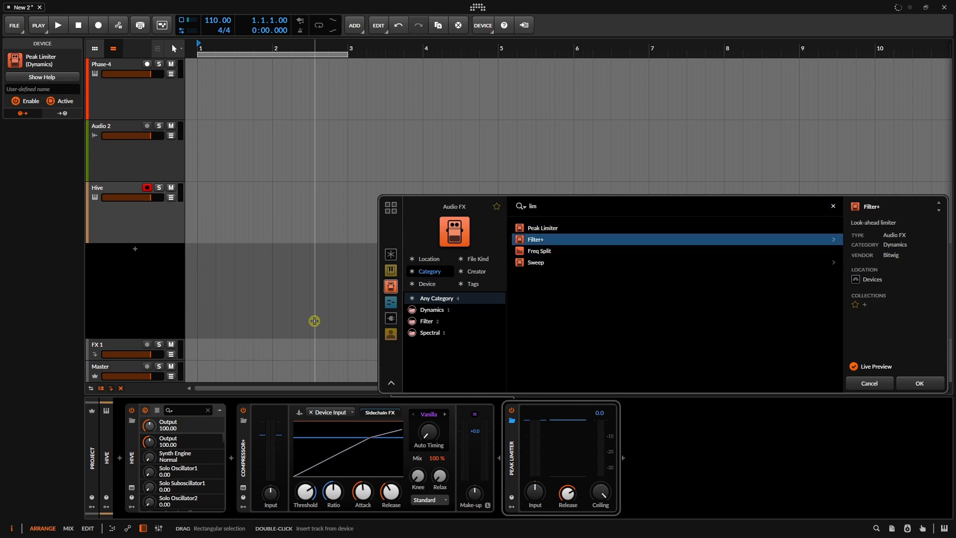
key(Up)
key(Return)
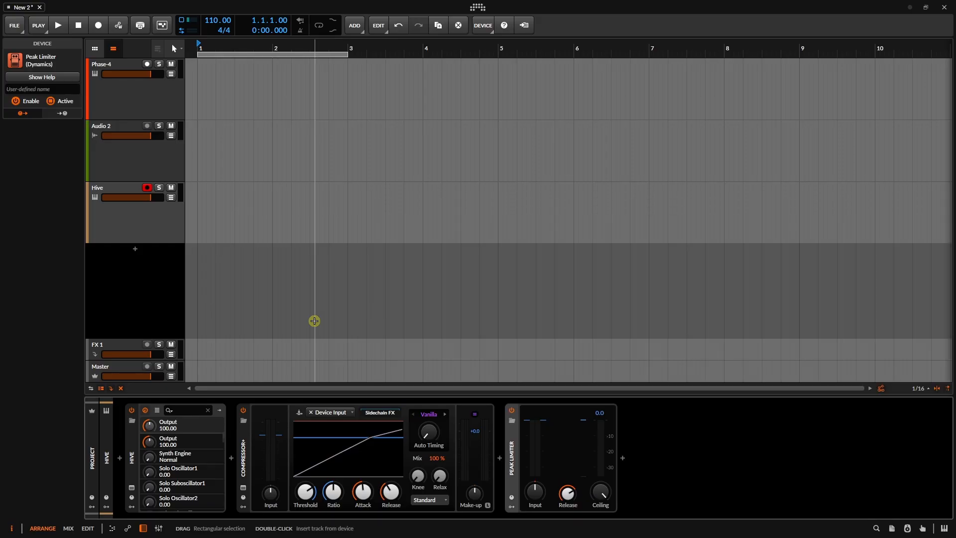
- Look through the available presets for Compressor+ and cancel without loading one
click(245, 424)
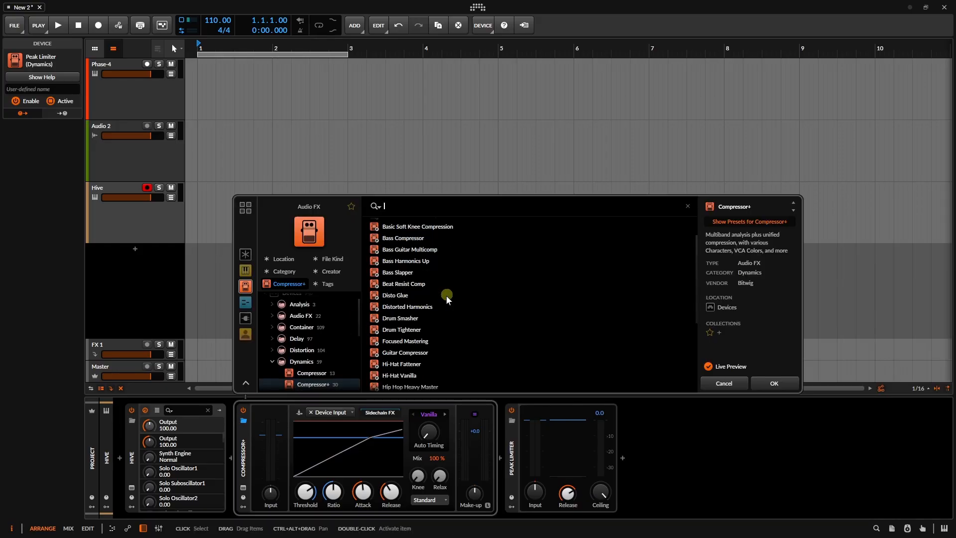
scroll(446, 294, down, 5)
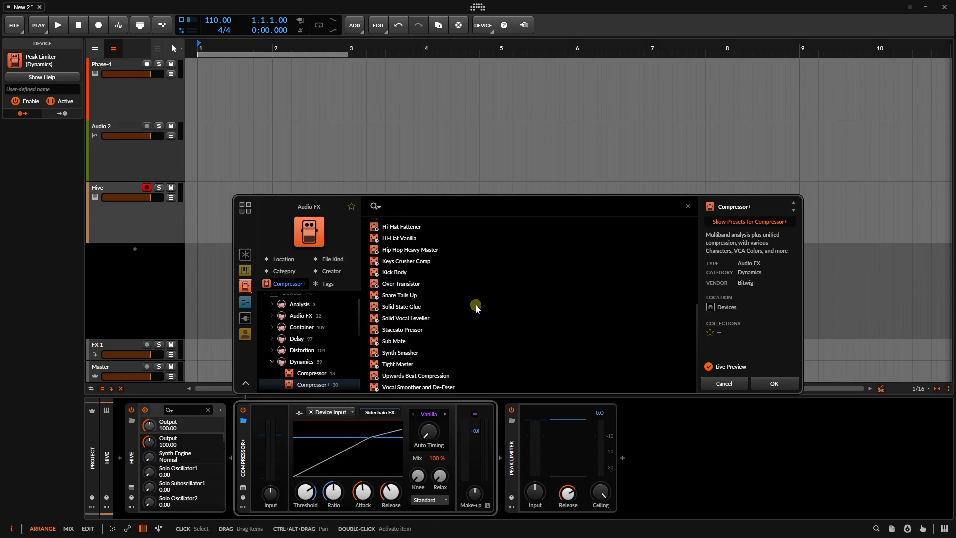
key(Escape)
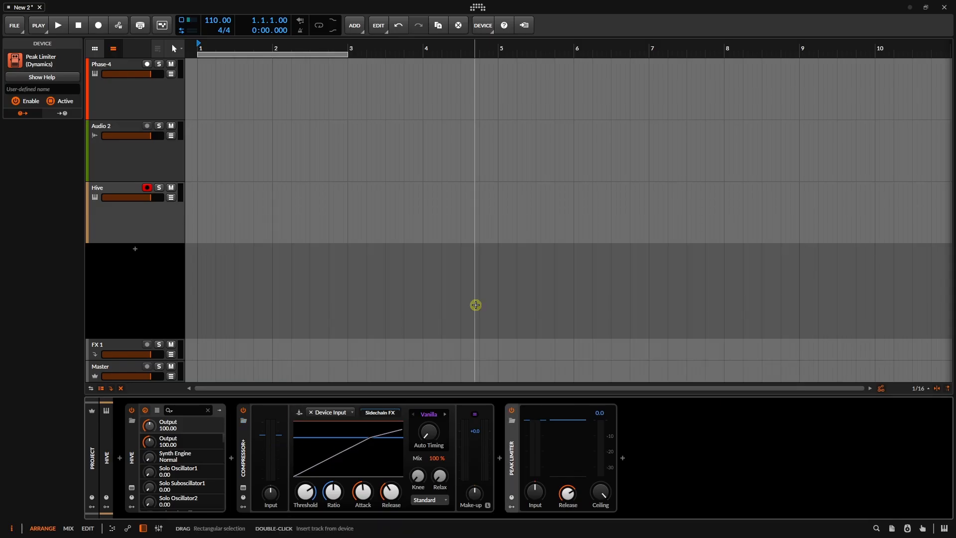
- Collapse the Compressor+ and Peak Limiter devices in the chain and expand both again
double_click(244, 458)
double_click(267, 460)
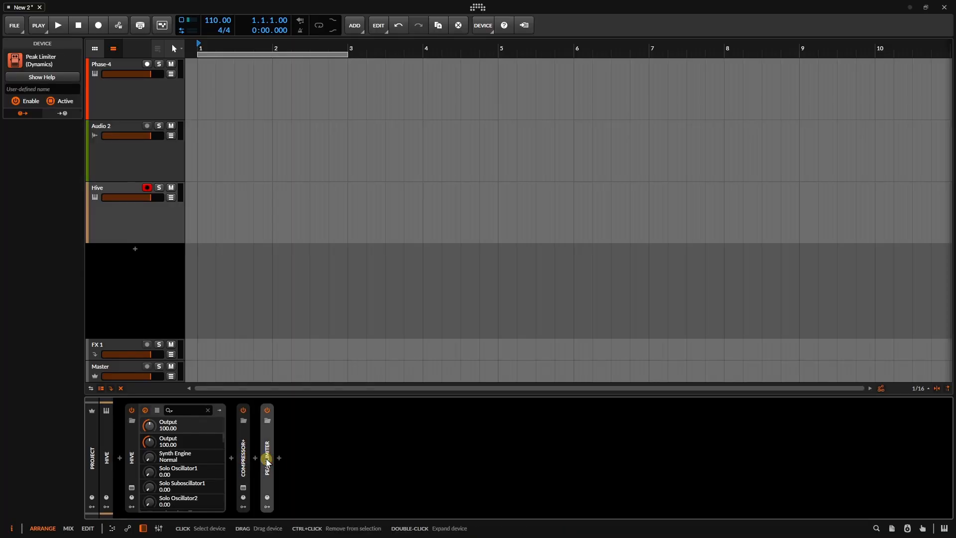
double_click(267, 460)
double_click(244, 453)
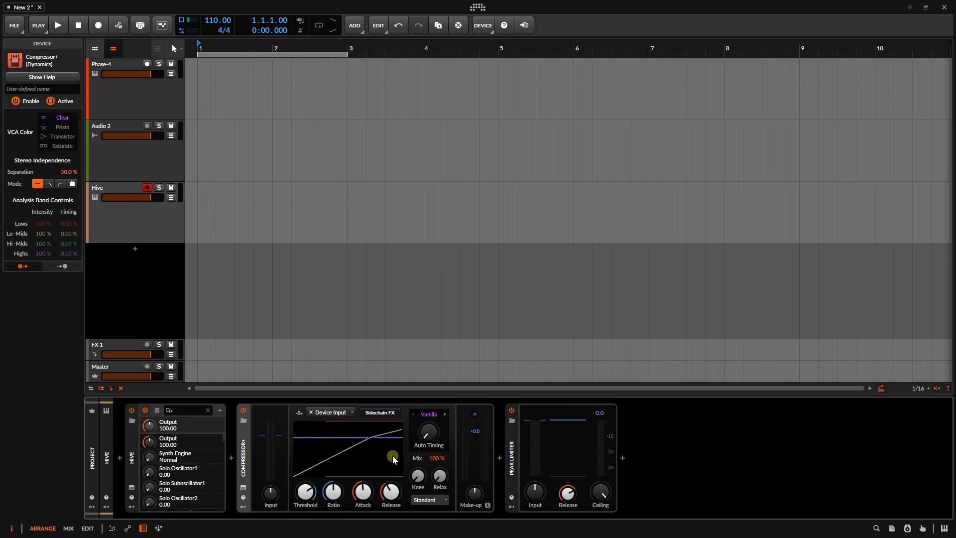
- Open and close the expanded device view of Compressor+, and show its remote controls
click(245, 487)
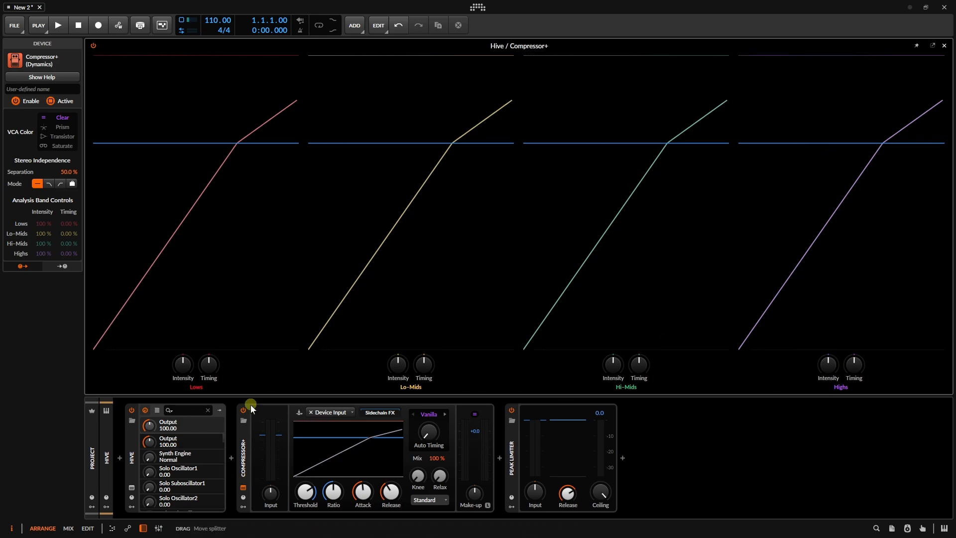
click(243, 487)
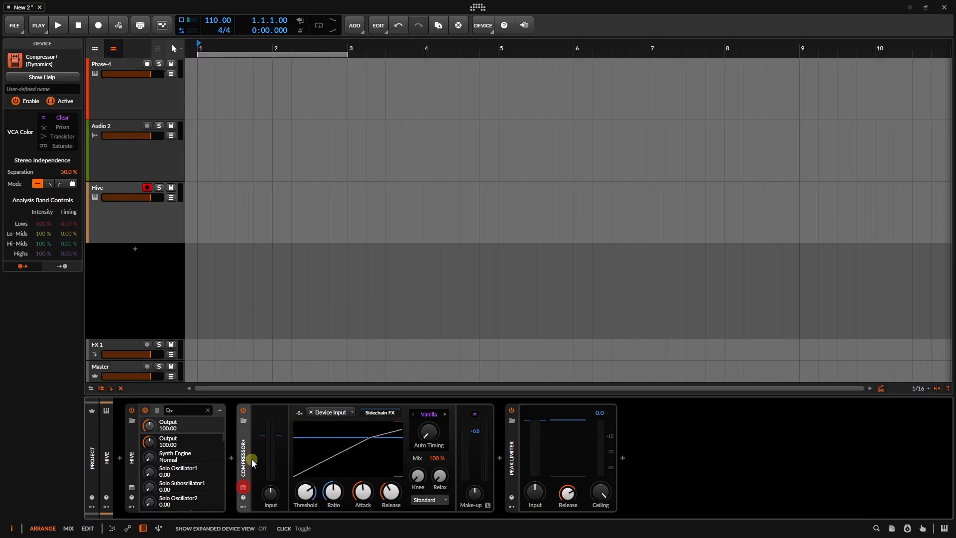
click(243, 497)
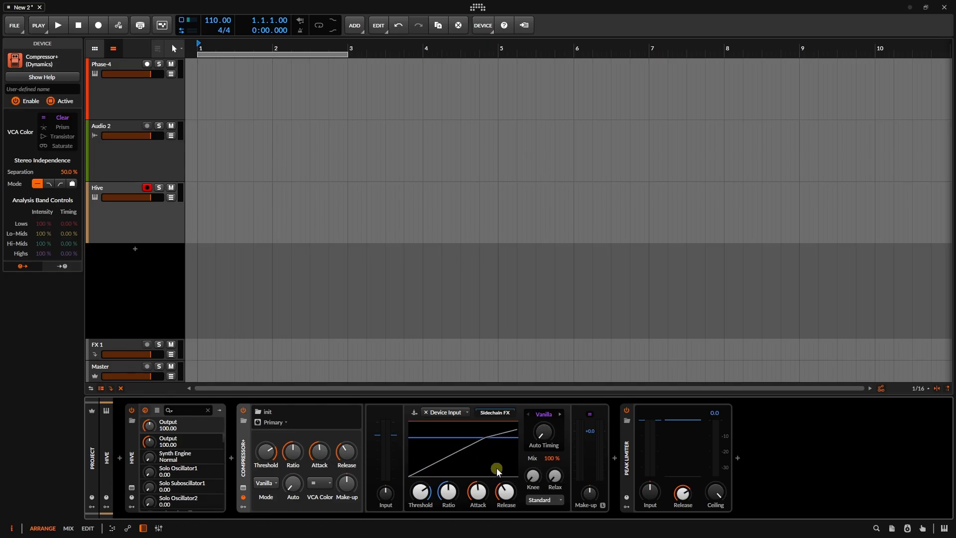
- Show the remote controls of the Hive device and add a remote control page to it
click(131, 465)
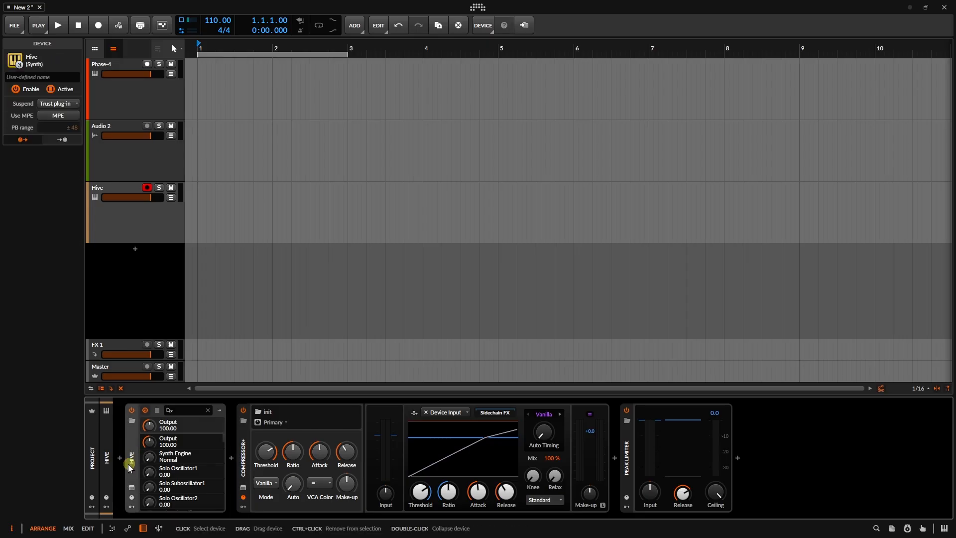
click(132, 498)
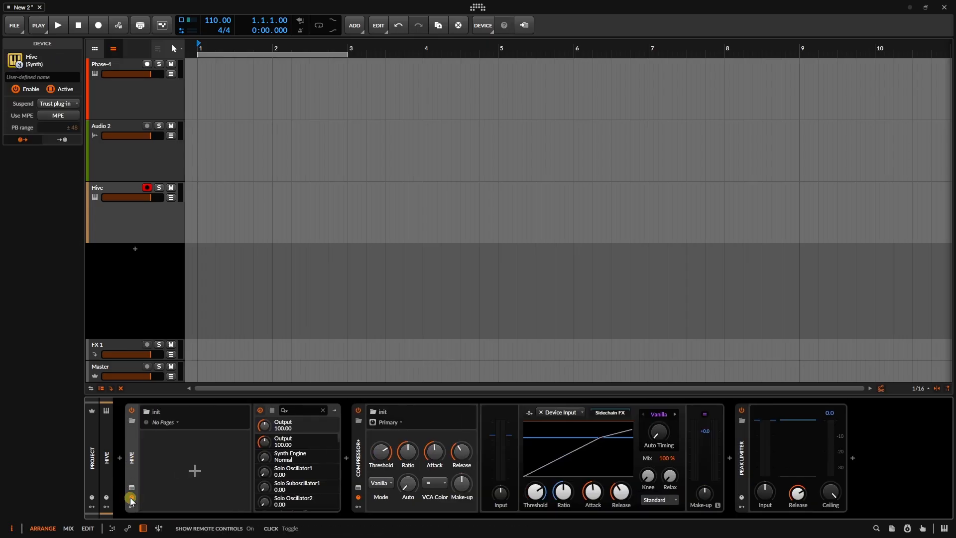
click(194, 470)
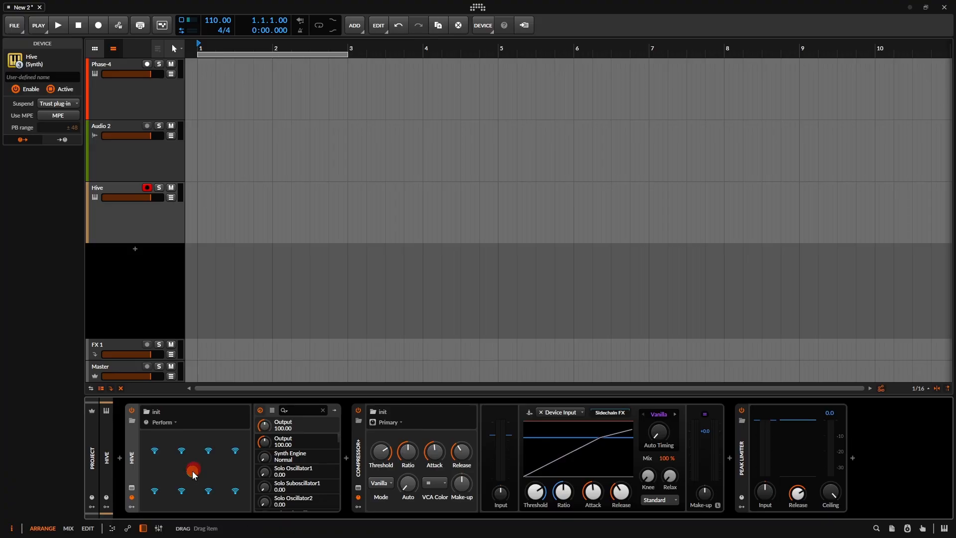
- Start and cancel mapping for Hive's first empty remote control slot, and toggle its remote controls off and on
click(155, 451)
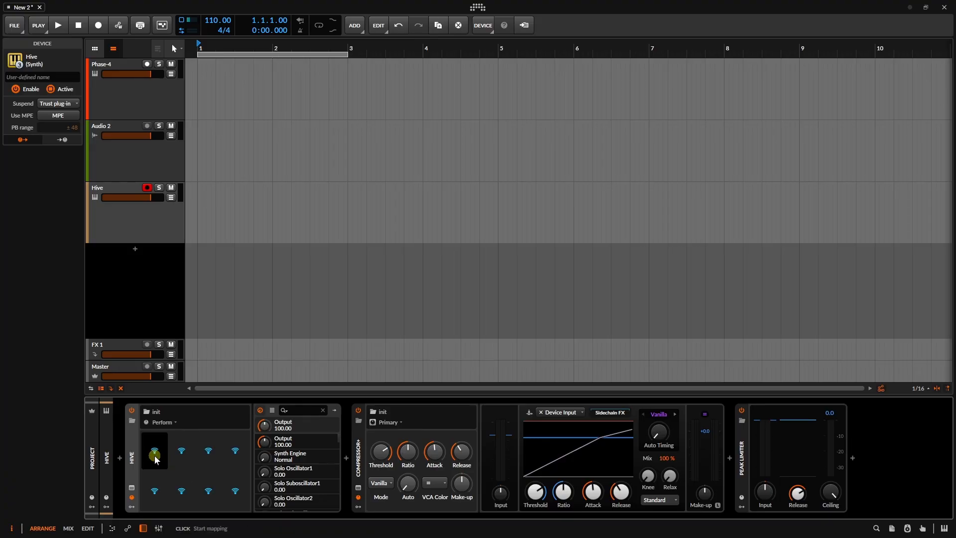
click(155, 454)
scroll(274, 485, down, 10)
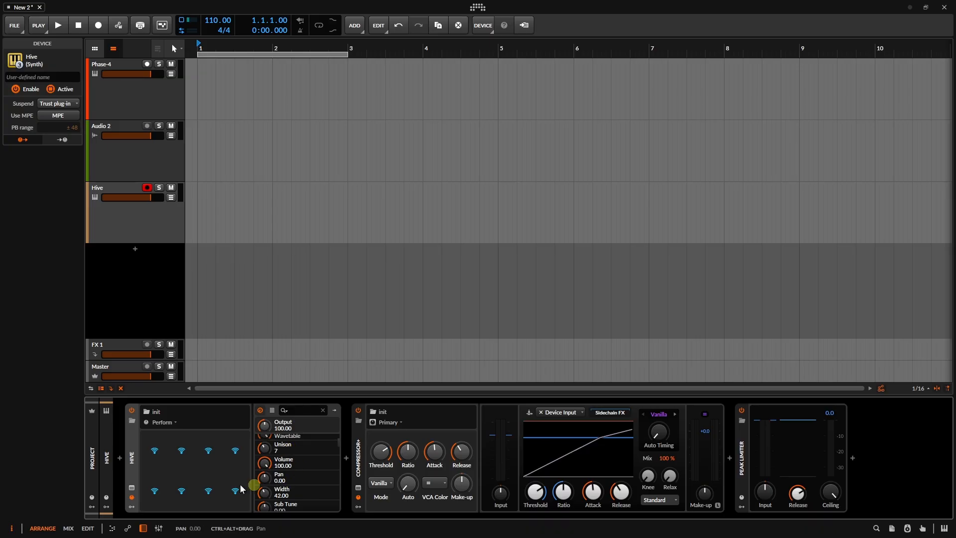
click(131, 498)
click(132, 498)
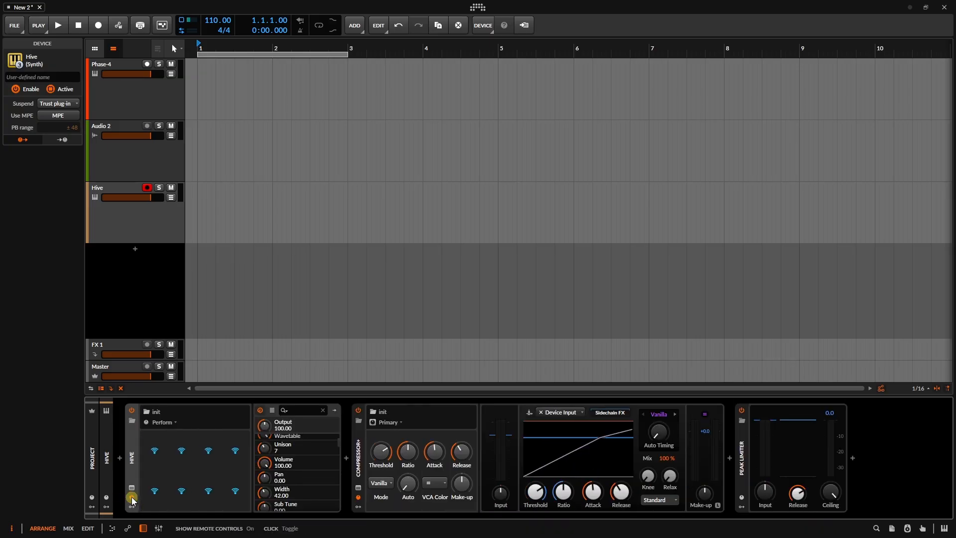
- Look through Hive's parameter list, filter it by "cut", and clear the filter
scroll(296, 467, down, 5)
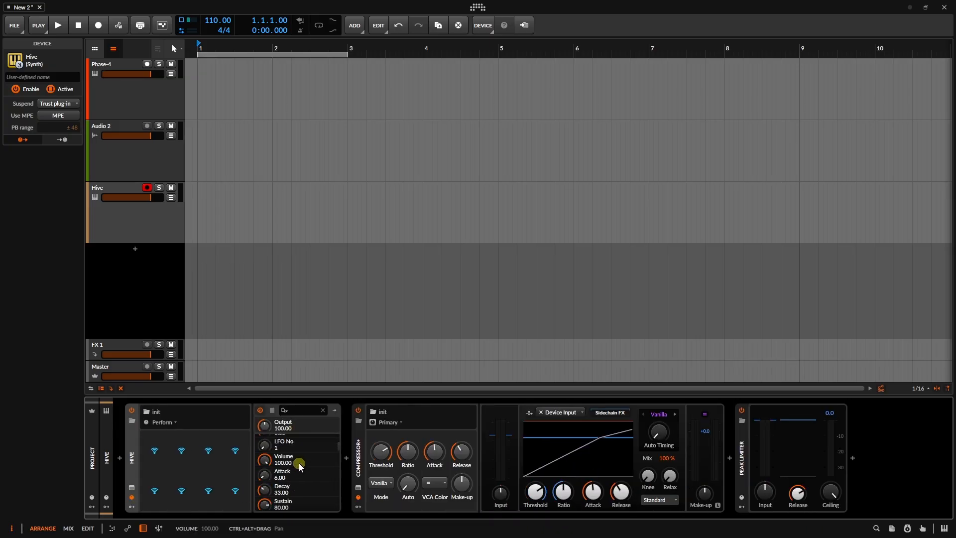
scroll(303, 459, down, 8)
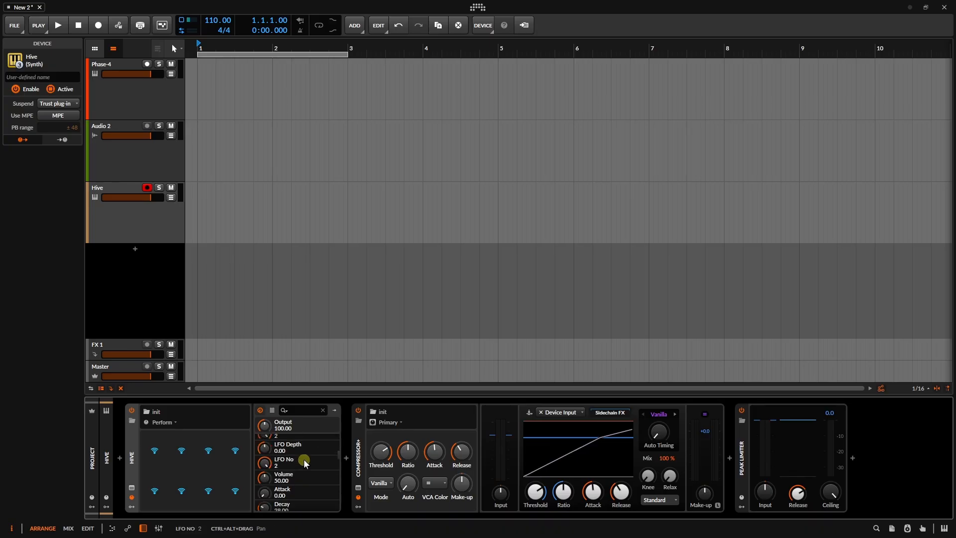
scroll(306, 464, down, 8)
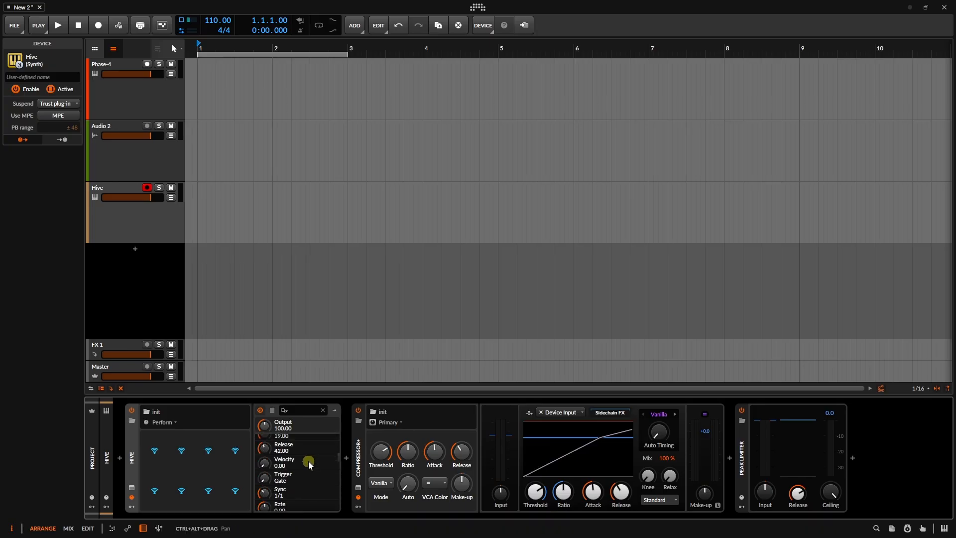
scroll(307, 463, up, 20)
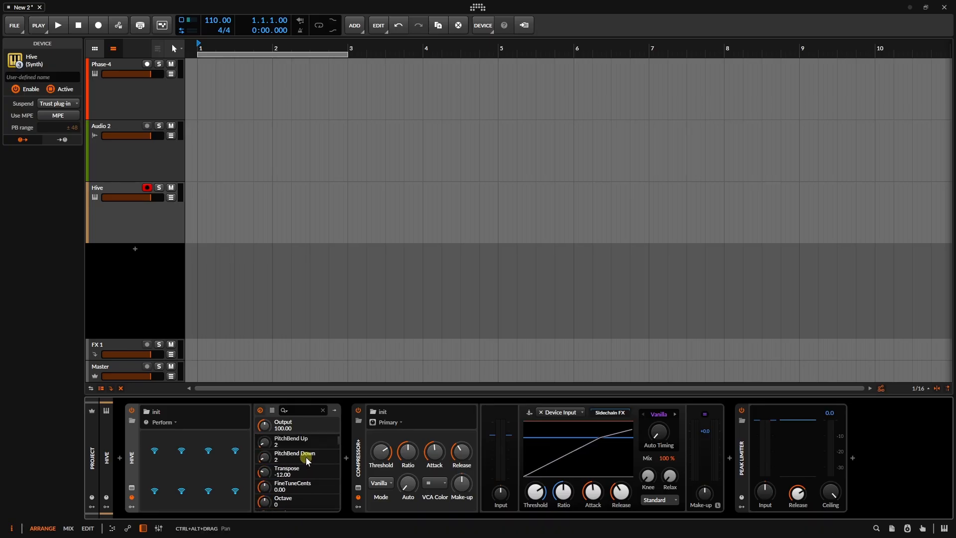
click(302, 410)
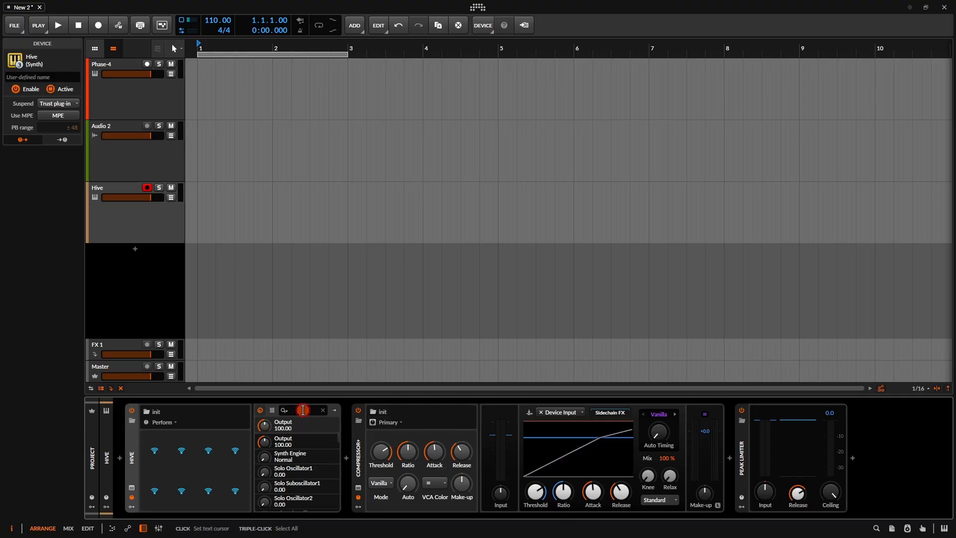
text(cut)
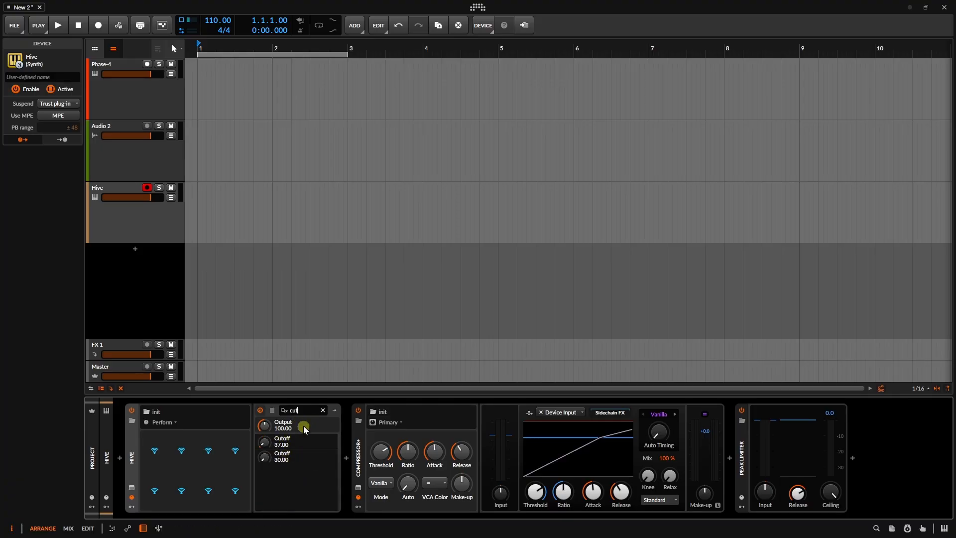
click(323, 410)
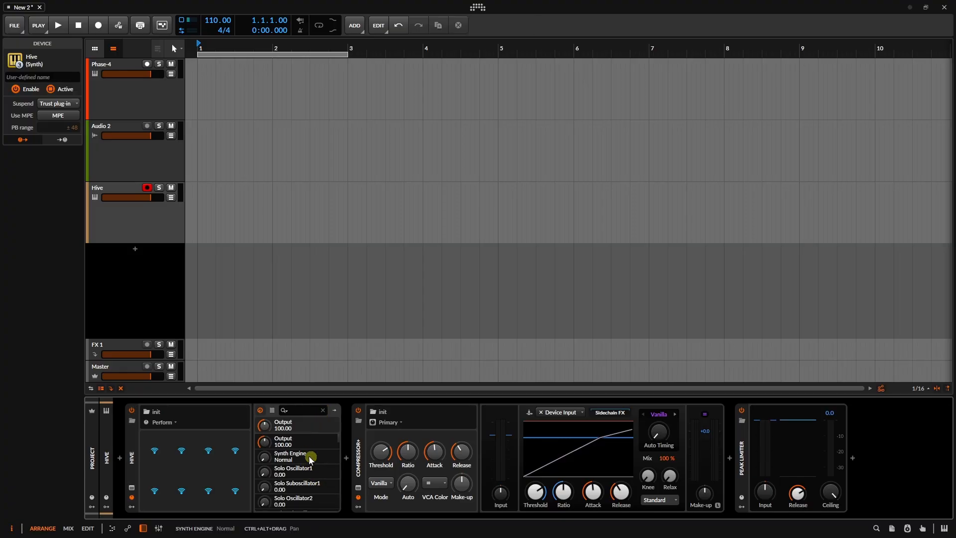
- Find the filter Cutoff in Hive's parameter list and add an automation lane for it
scroll(317, 473, down, 5)
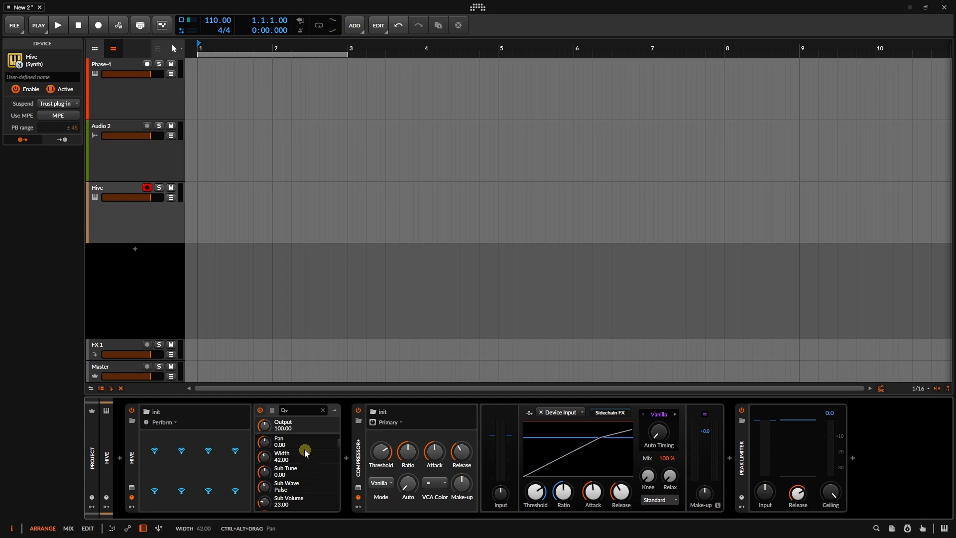
scroll(309, 463, down, 2)
scroll(310, 466, down, 3)
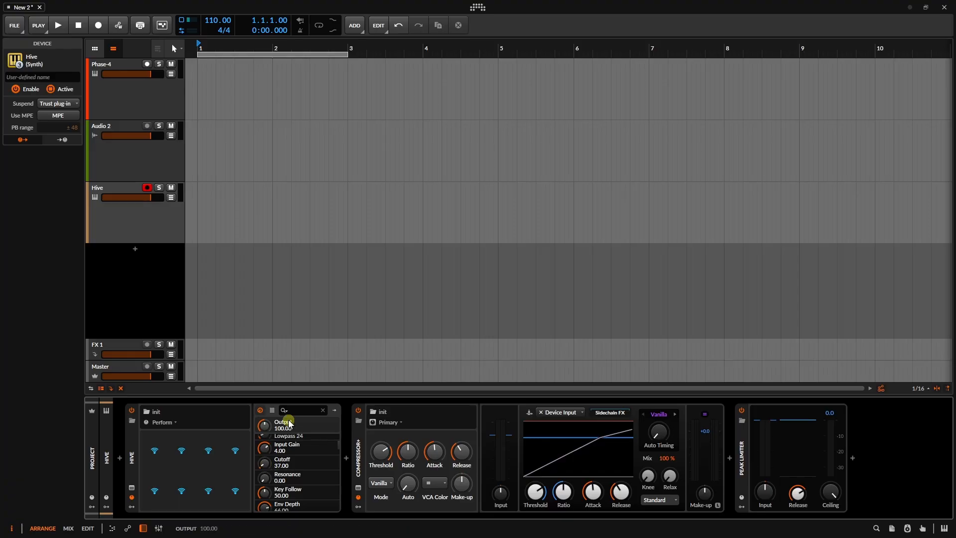
click(262, 464)
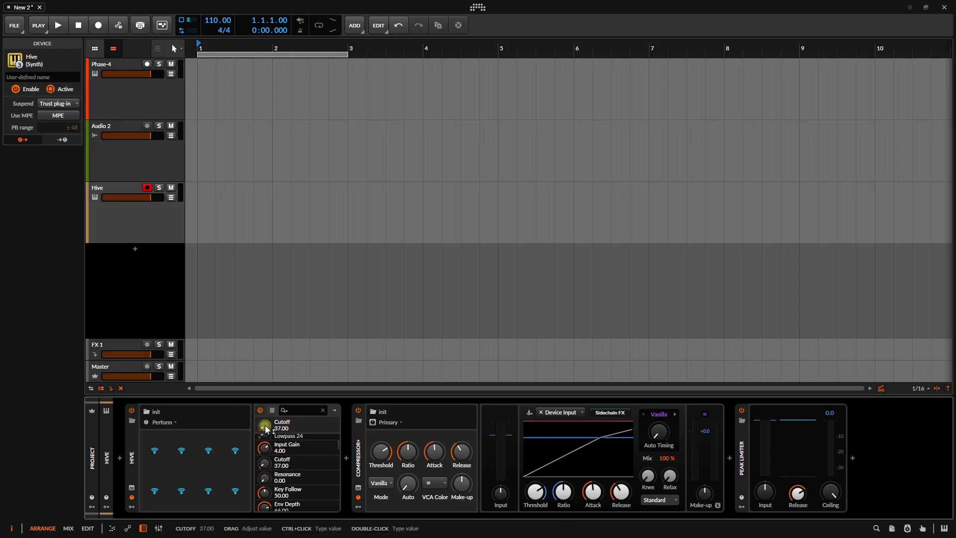
right_click(265, 425)
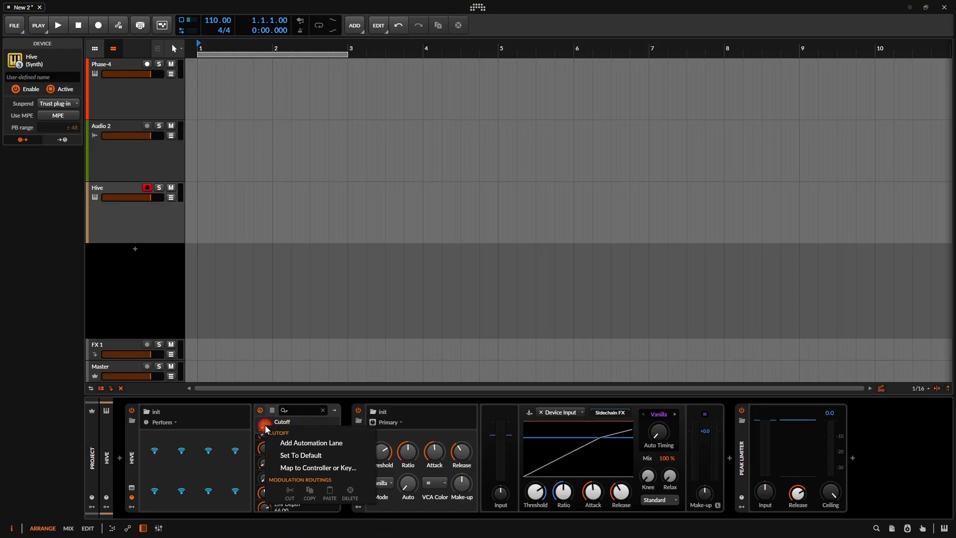
click(292, 443)
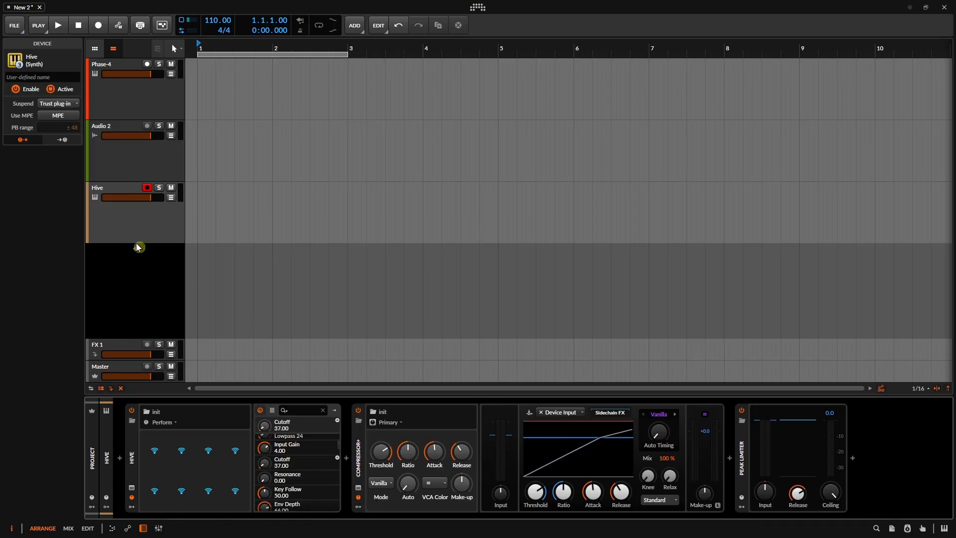
- Show the Hive track's automation lane and draw a Cutoff curve rising to about 90.8 % by bar 2, then falling to about 39.8 % after bar 4
click(124, 219)
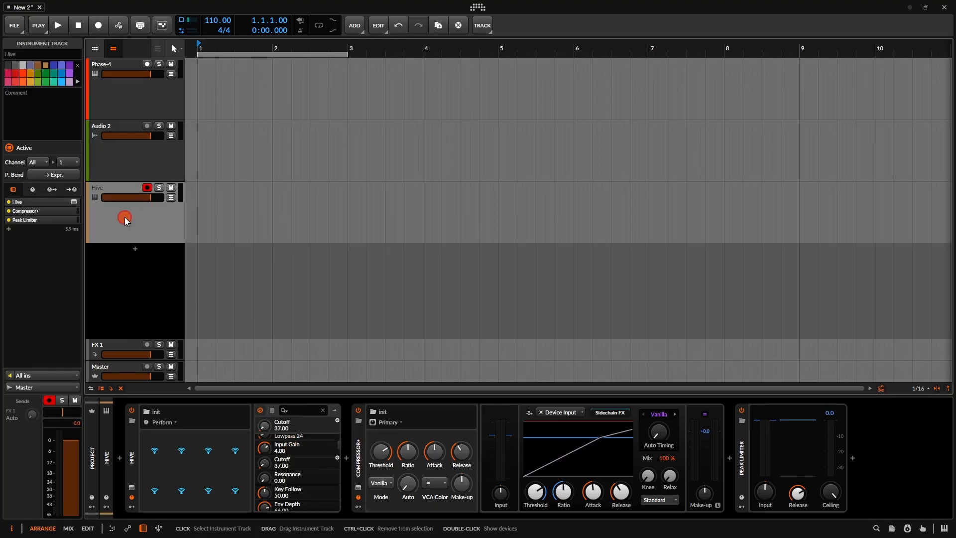
click(171, 197)
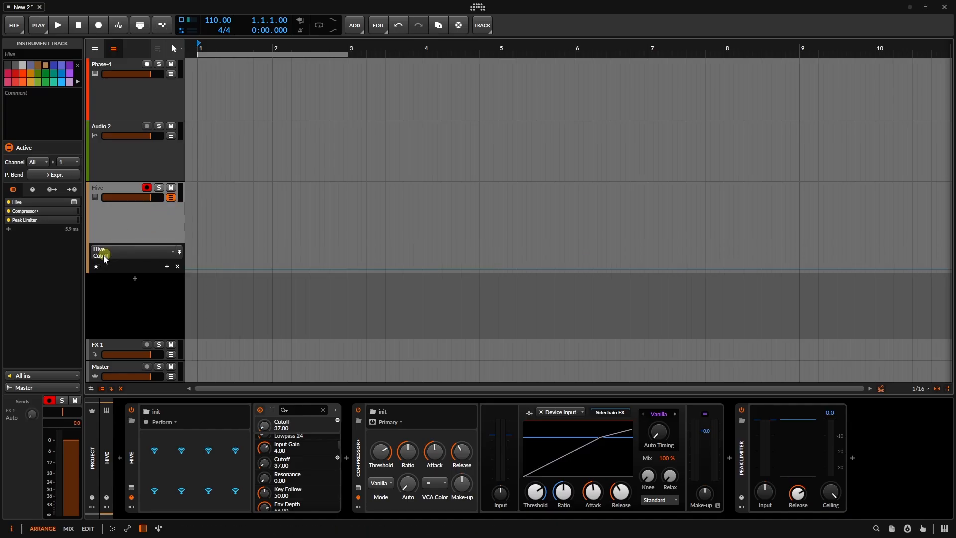
click(220, 269)
drag(271, 268, 277, 248)
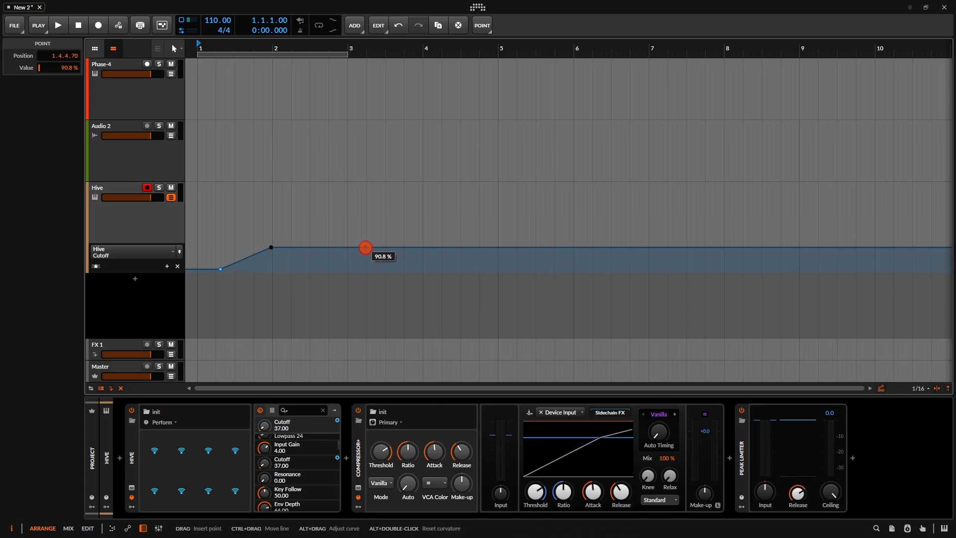
click(365, 248)
drag(452, 248, 446, 260)
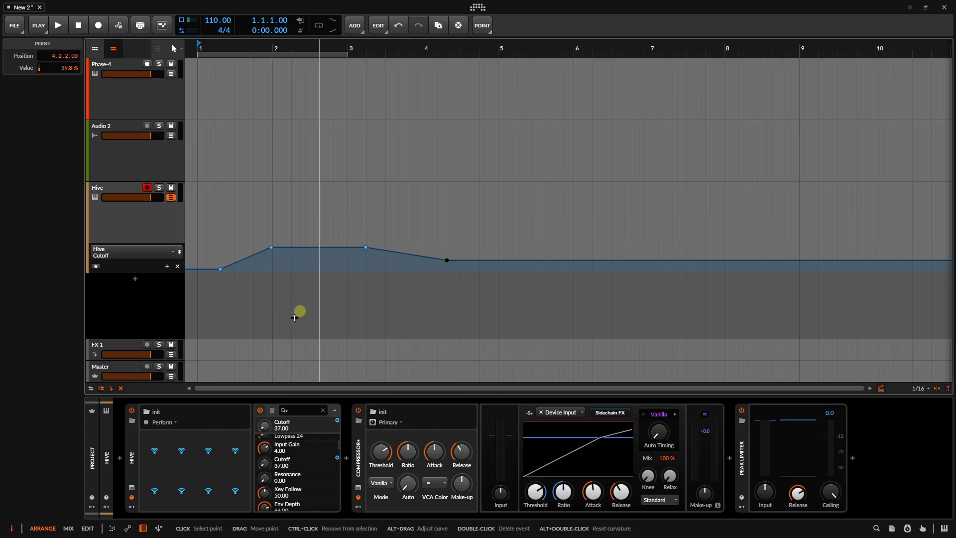
- View the options for Hive's Cutoff, then delete its automation lane and hide the track's automation
right_click(264, 426)
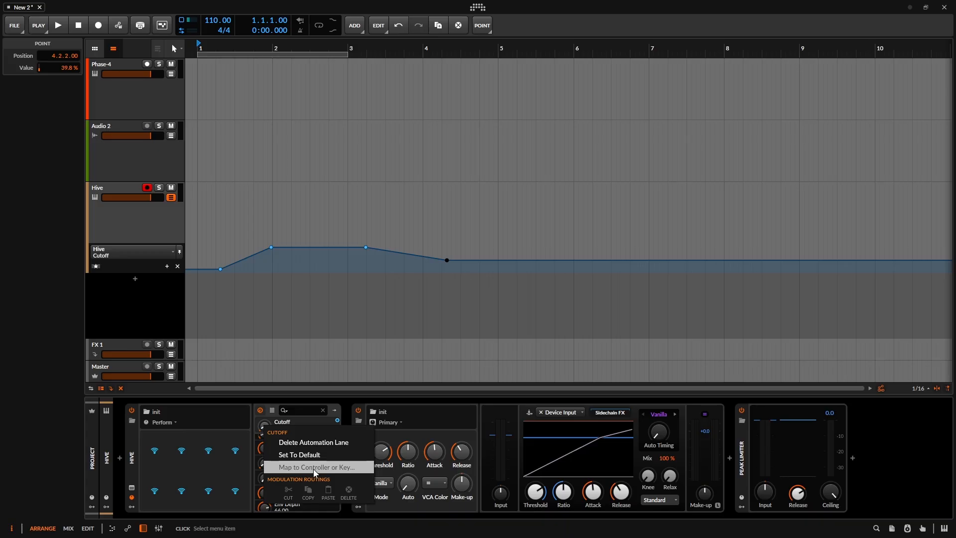
click(317, 309)
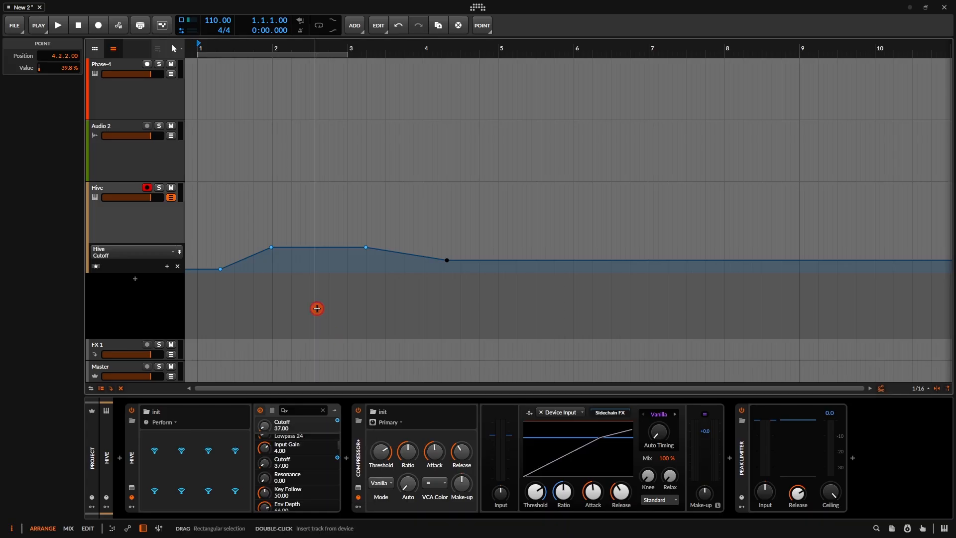
click(178, 268)
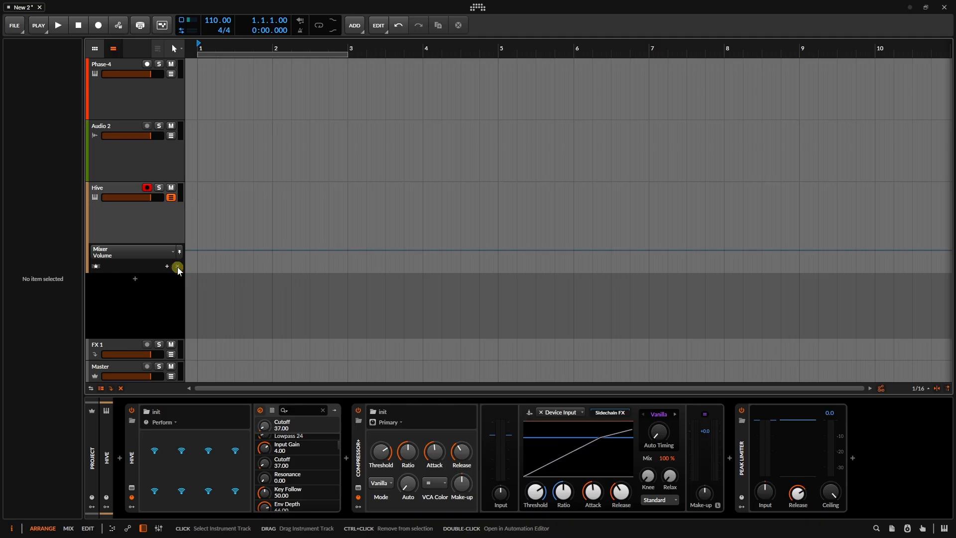
click(172, 198)
click(144, 221)
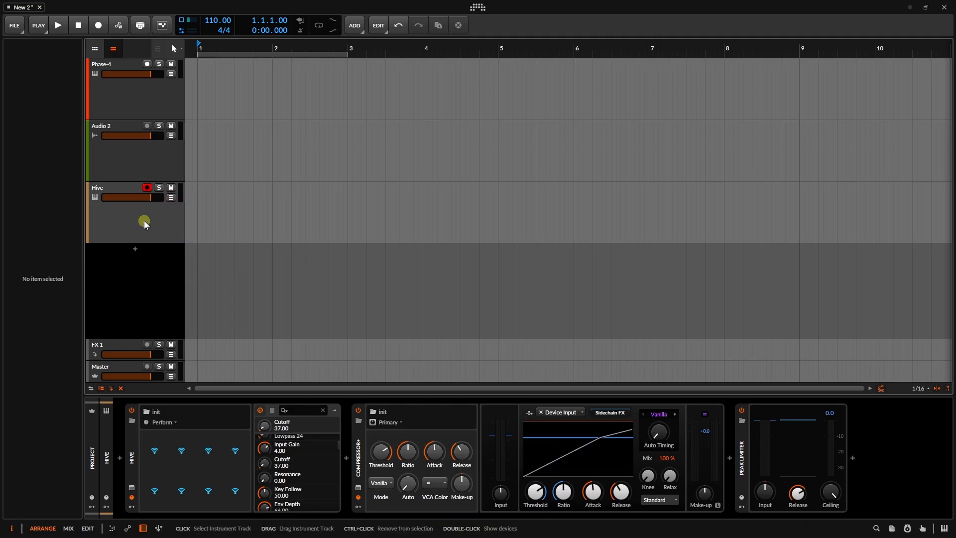
- Hide Hive's remote controls and show its modulator slots
click(131, 498)
click(134, 451)
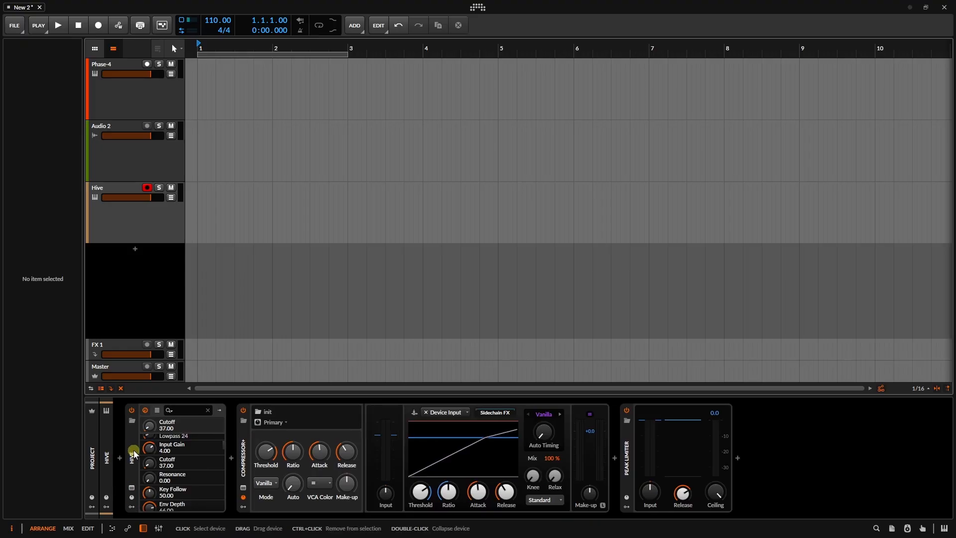
click(132, 507)
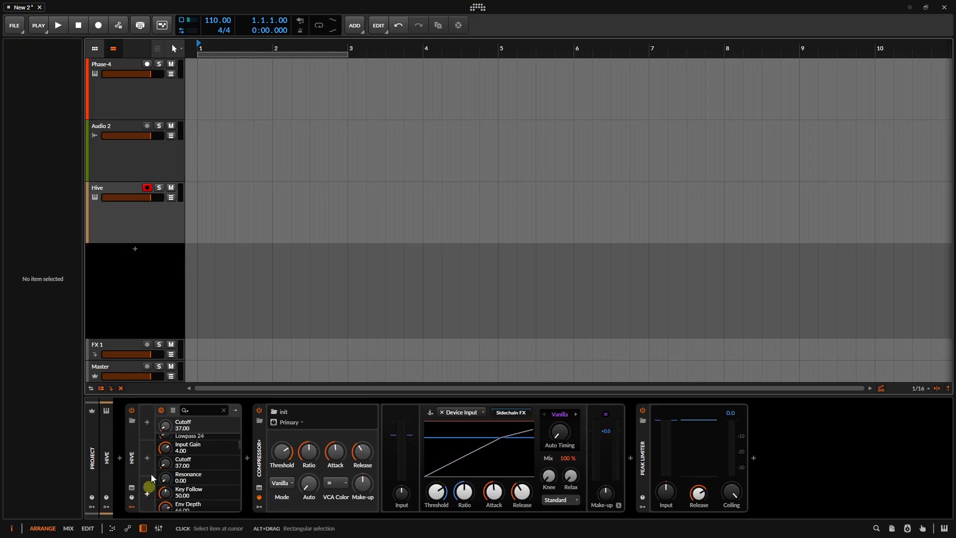
- Add a Beat LFO modulator to Hive's first modulator slot and expand its settings
click(147, 423)
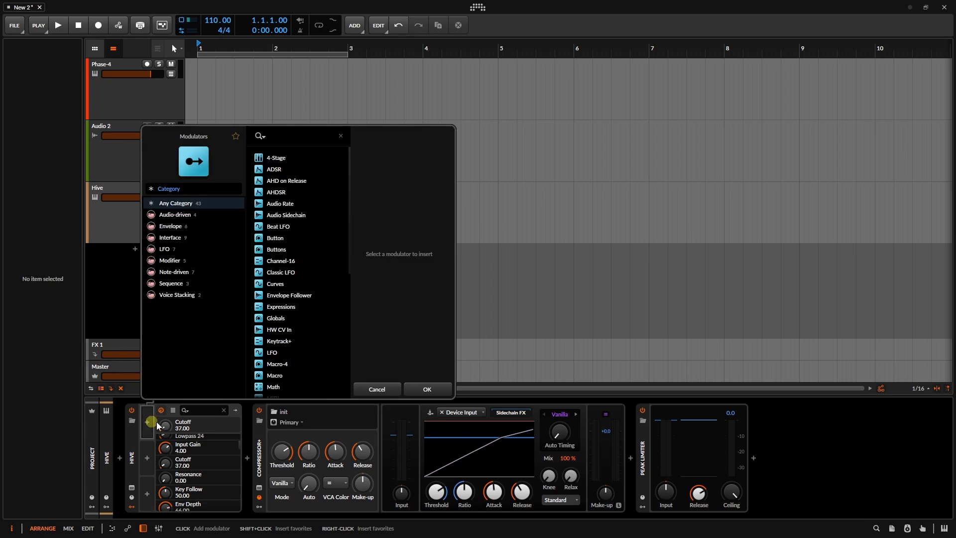
double_click(282, 225)
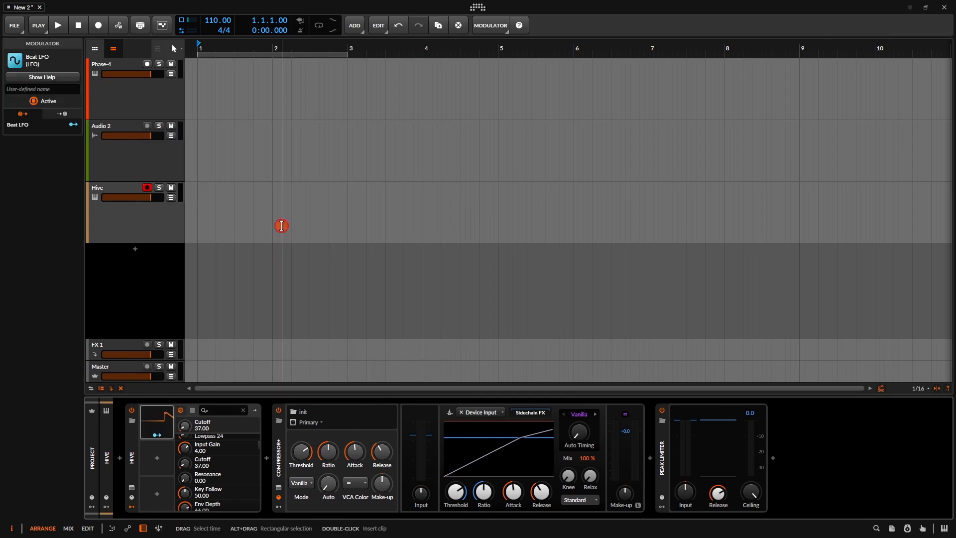
click(158, 423)
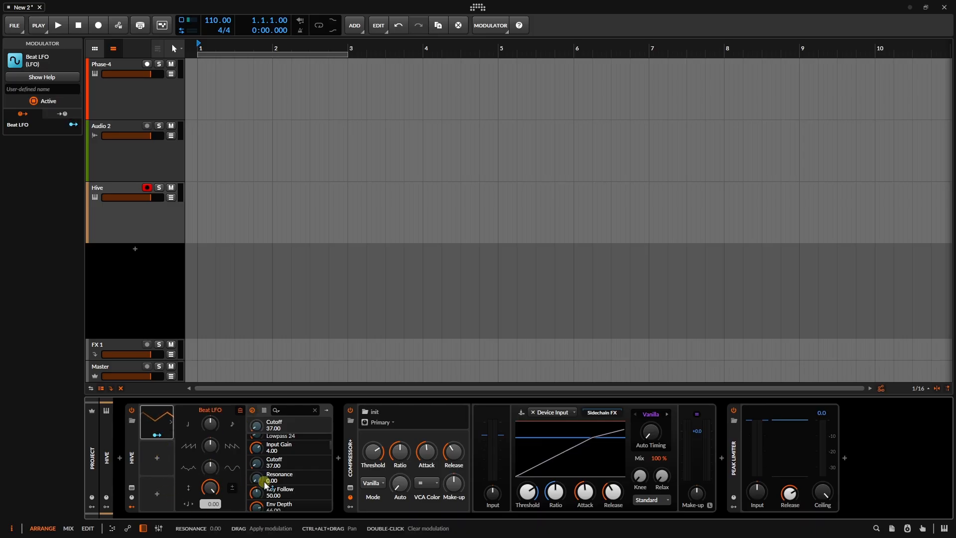
- Map the Beat LFO to Hive's Cutoff with a depth of about 0.645 and to Attack with about 0.675
mouse_move(257, 463)
mouse_down()
mouse_move(255, 485)
mouse_move(256, 472)
mouse_up()
scroll(256, 483, down, 3)
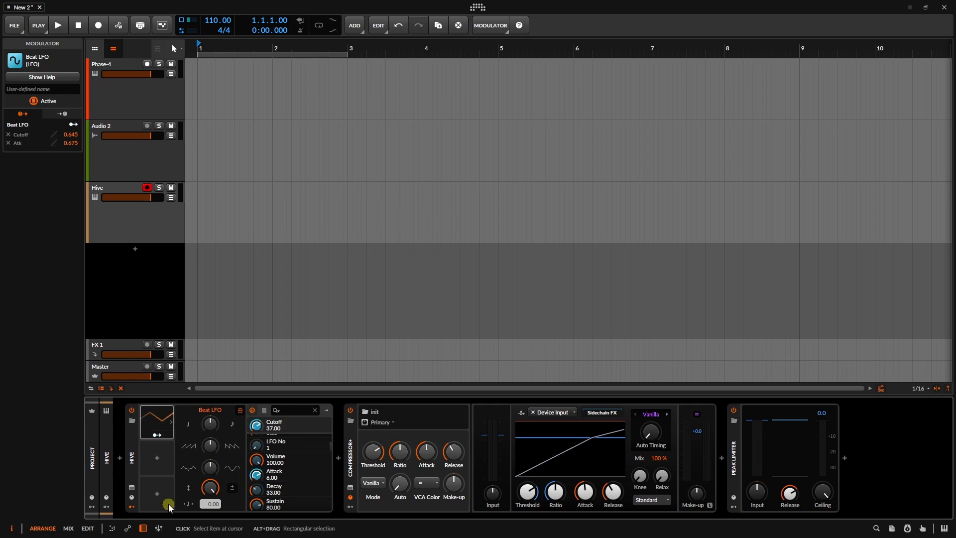
click(155, 435)
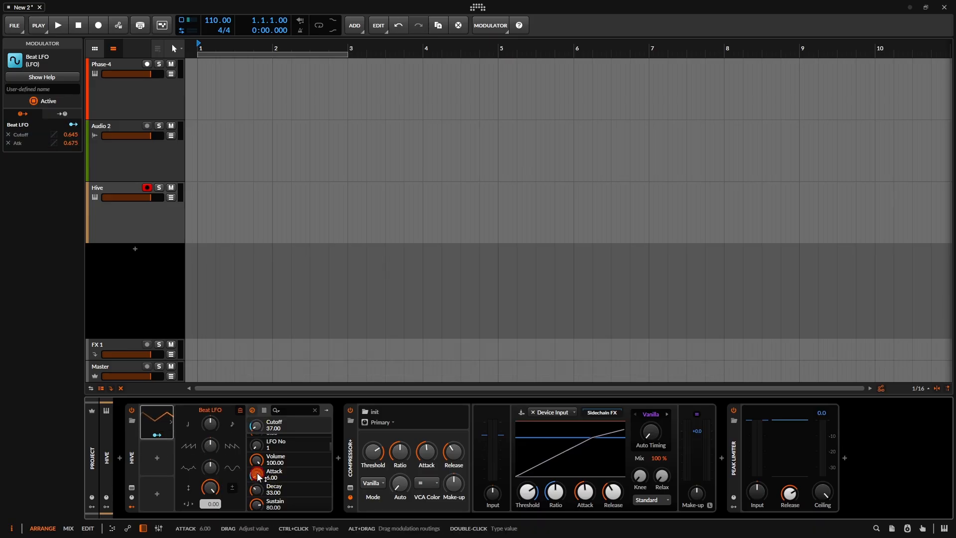
- Remove the Beat LFO modulation routings from Hive's Attack and Cutoff parameters
right_click(257, 473)
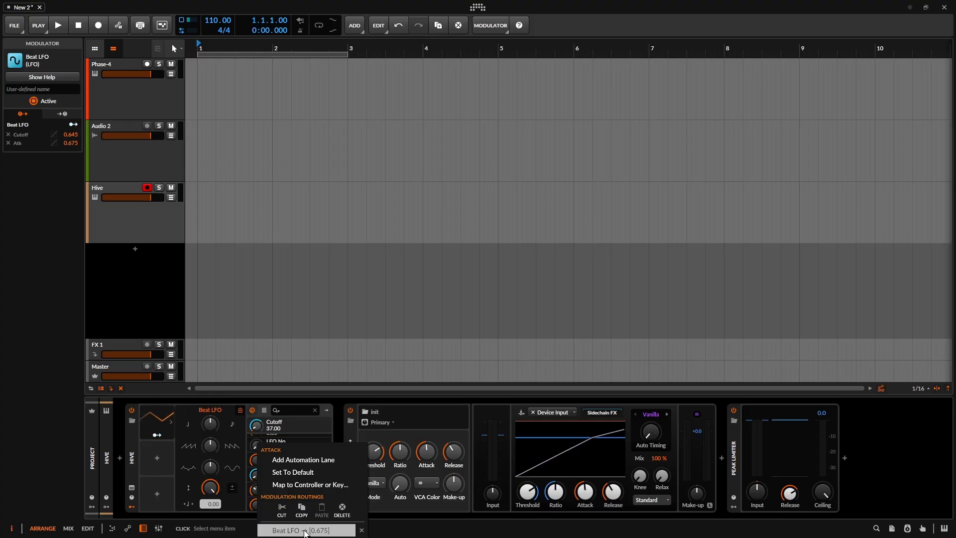
click(361, 531)
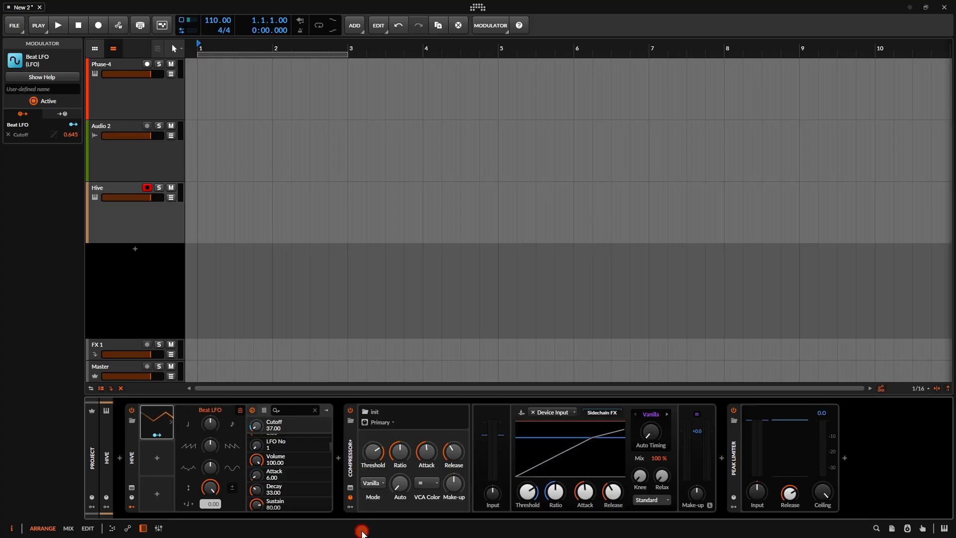
right_click(256, 426)
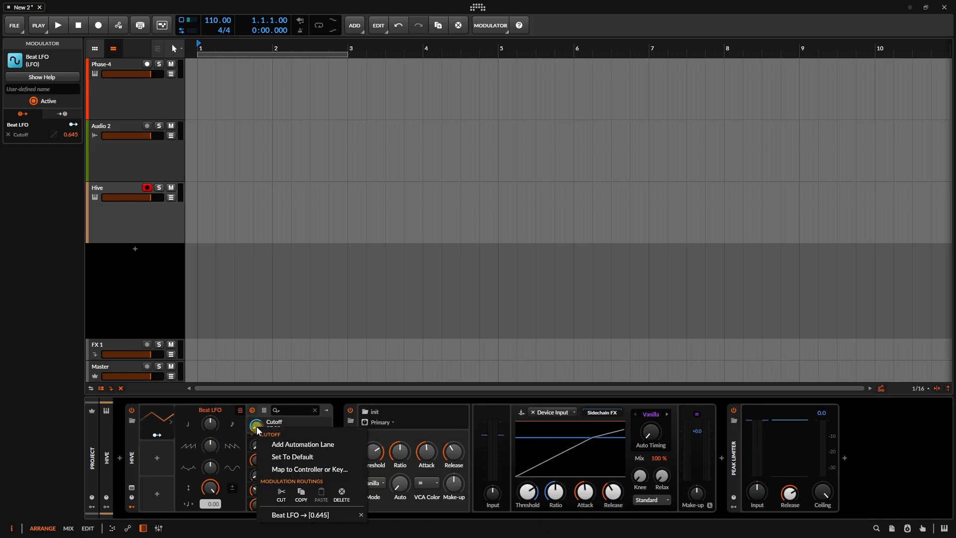
click(361, 514)
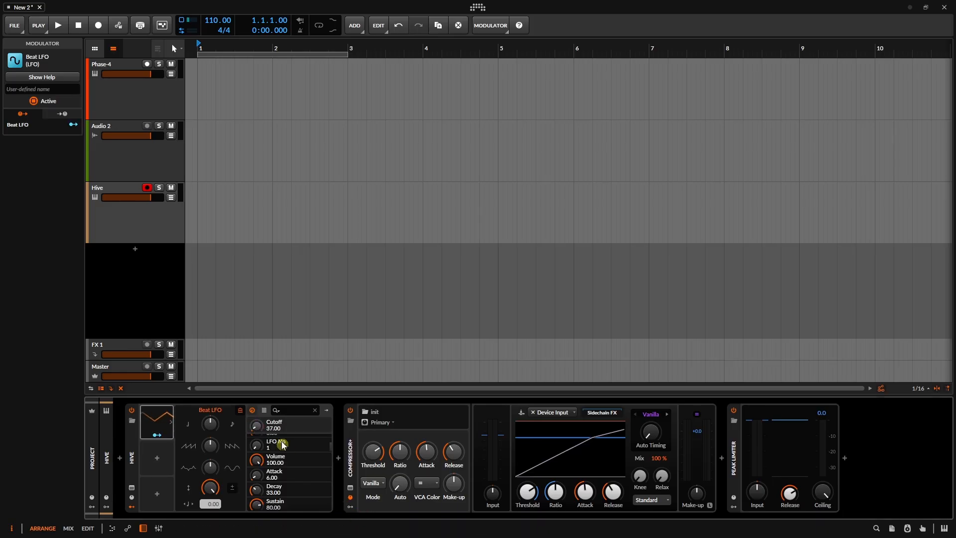
- Add a Globals modulator and a Curves modulator to Hive's next two empty modulator slots
click(157, 458)
double_click(275, 354)
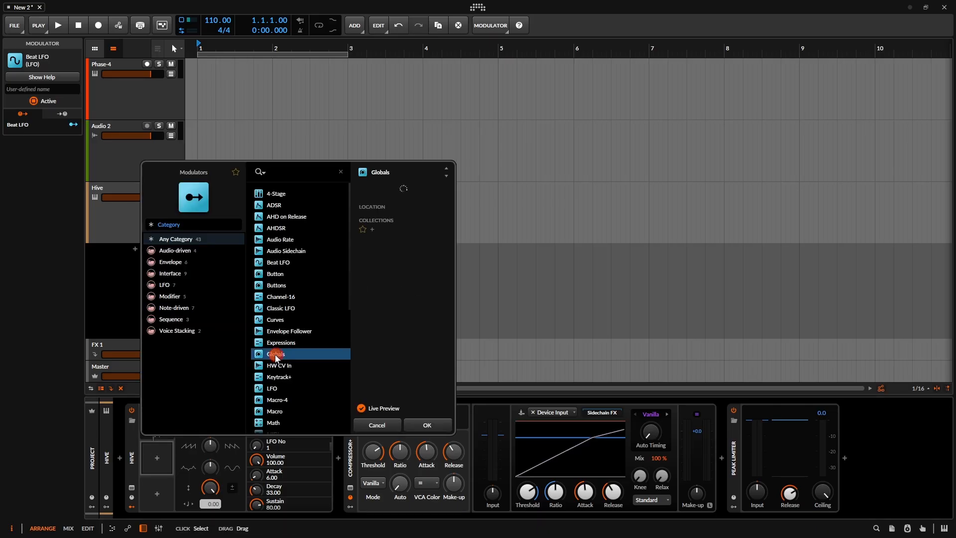
click(158, 494)
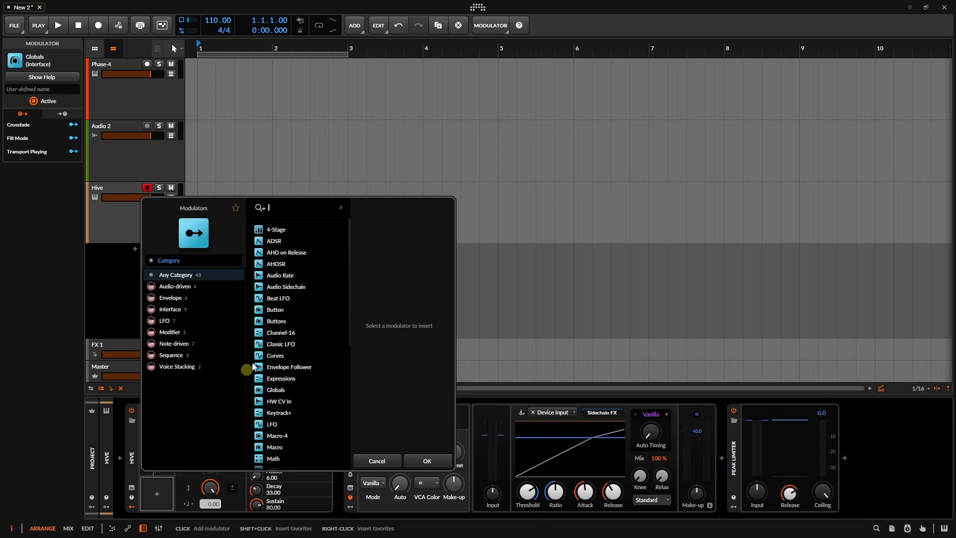
double_click(275, 356)
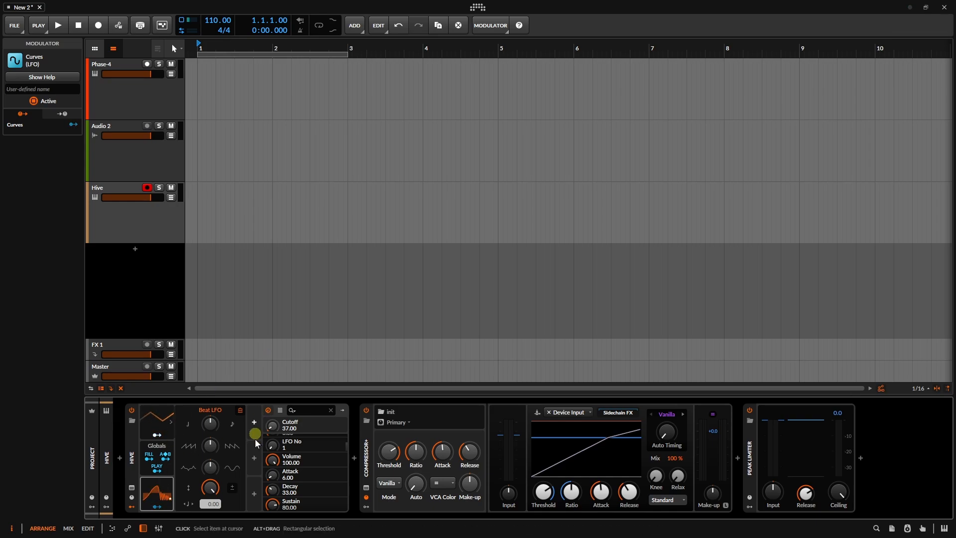
- Add an LFO modulator to the first slot of Hive's second modulator column and expand its settings
click(253, 421)
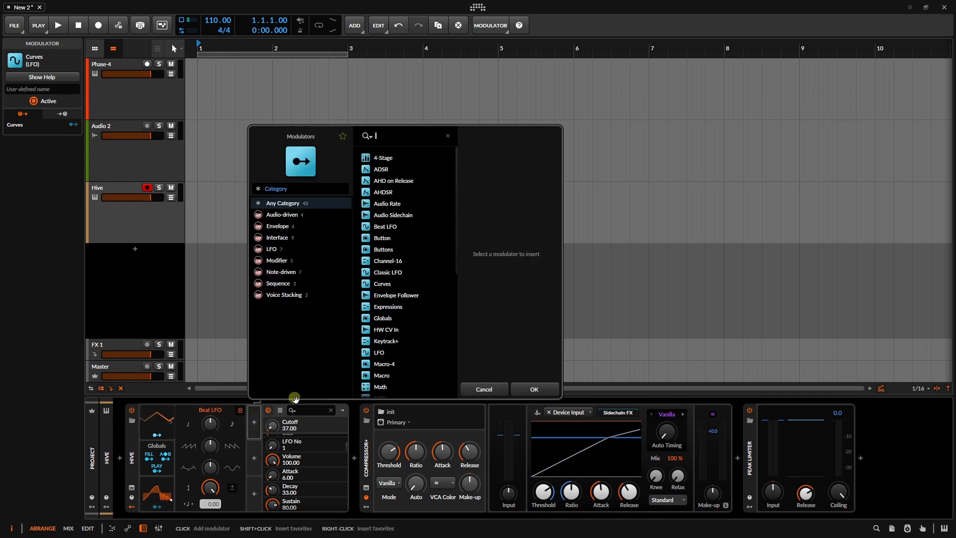
click(376, 352)
double_click(374, 351)
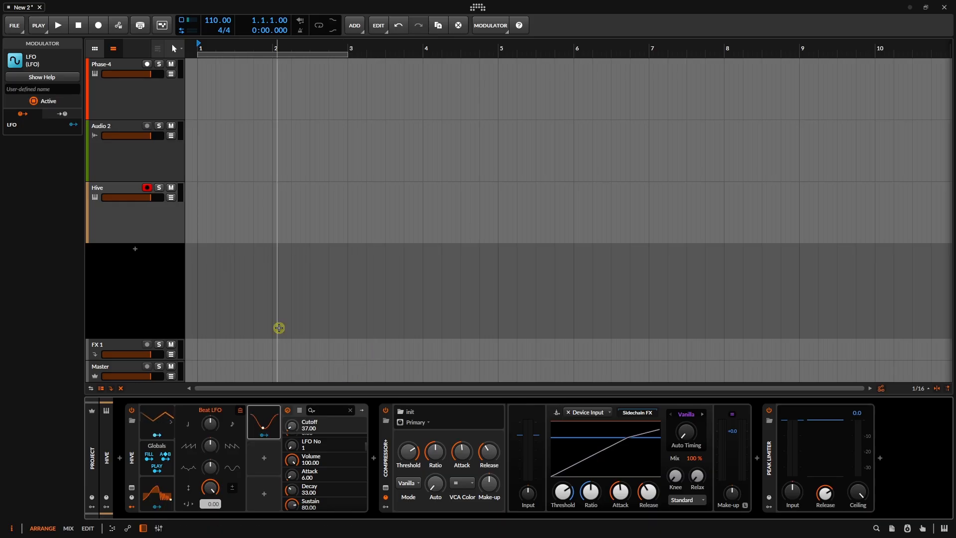
click(265, 427)
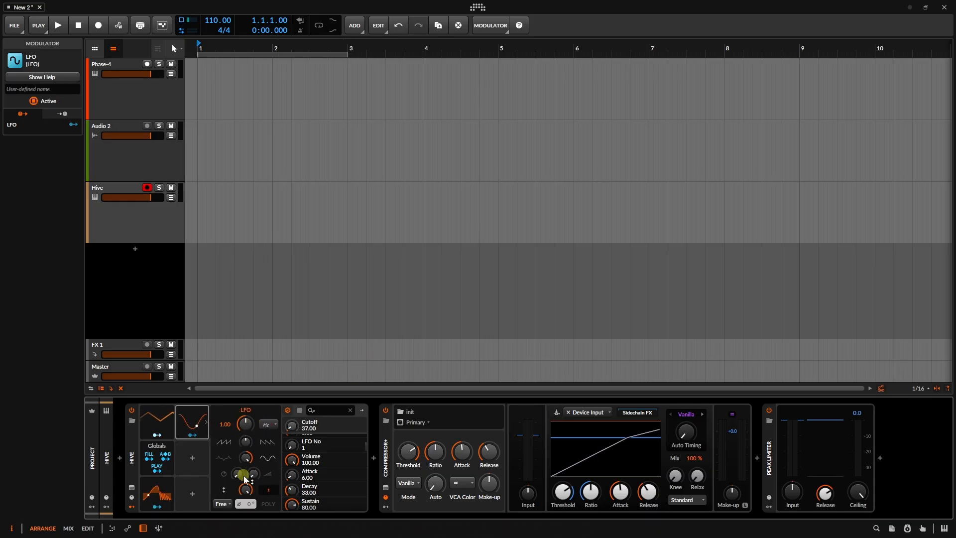
- Inspect the Beat LFO, Globals and Curves modulators, showing Beat LFO and Curves expanded side by side before collapsing Beat LFO
click(162, 424)
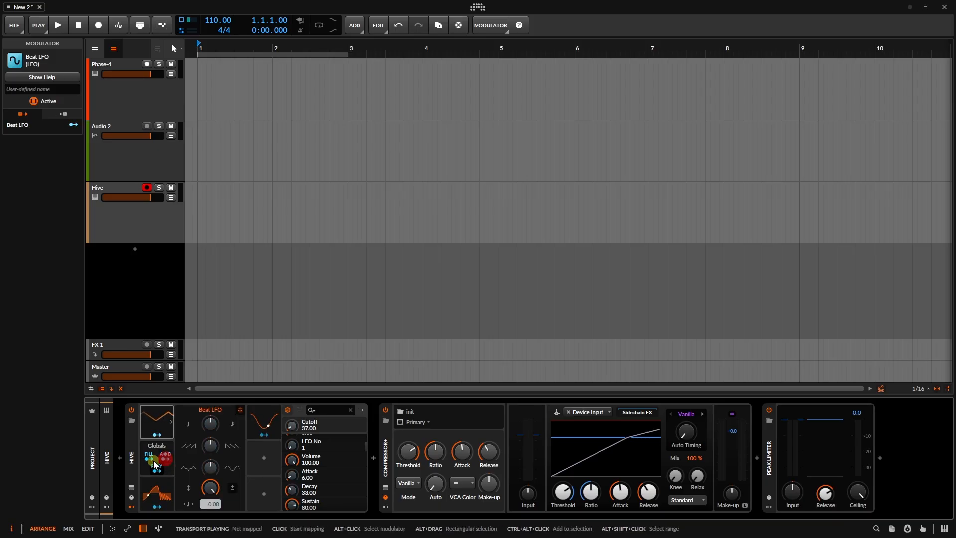
click(147, 469)
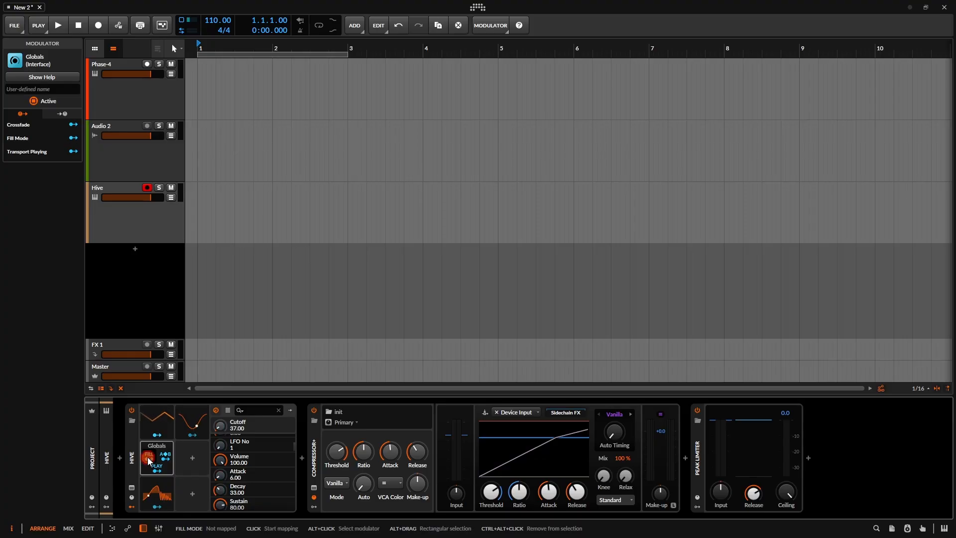
click(147, 486)
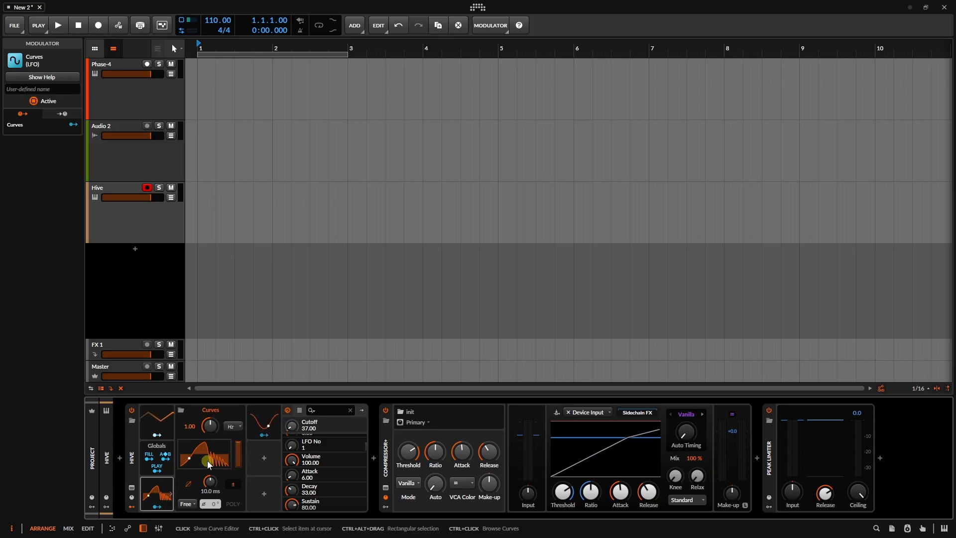
click(147, 424)
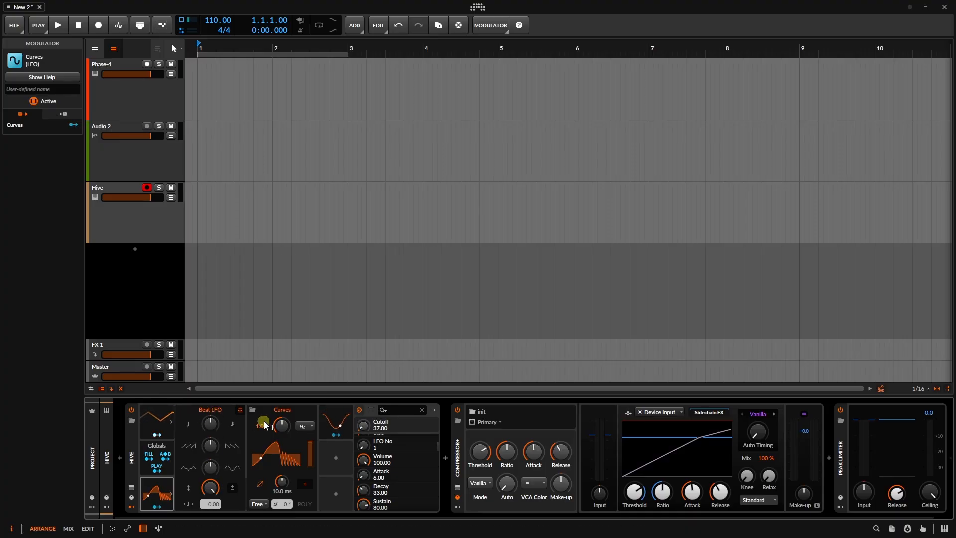
click(151, 415)
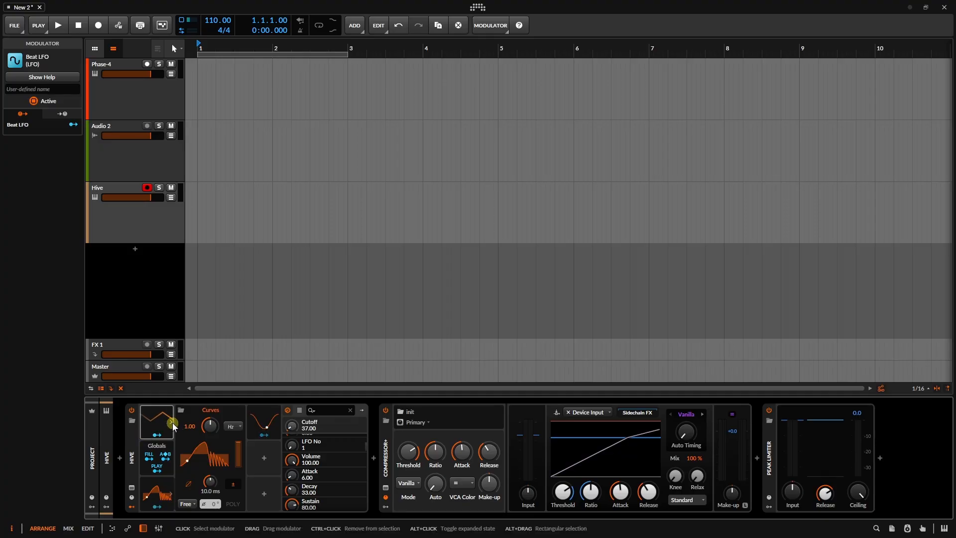
- Delete the Beat LFO, Globals, Curves and LFO modulators from Hive and hide its modulator slots
key(Delete)
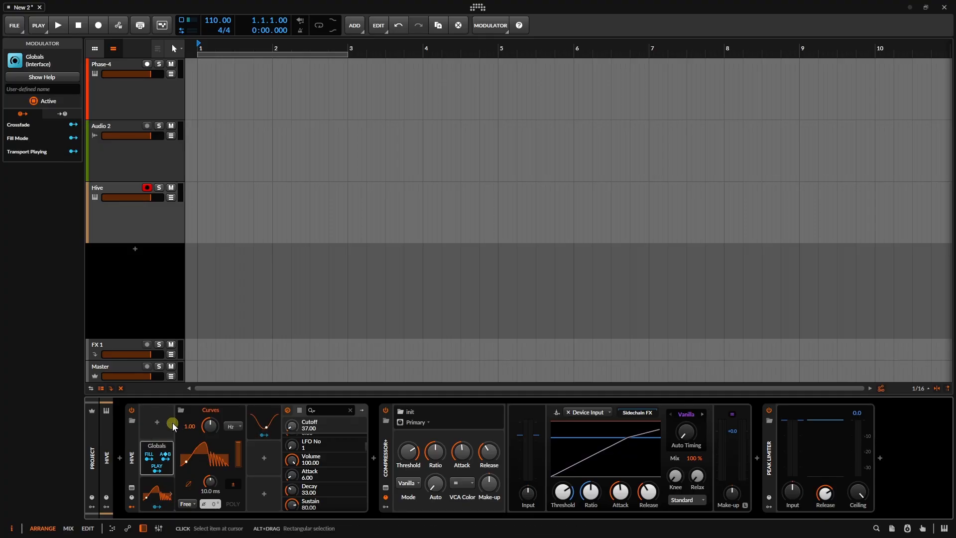
key(Delete)
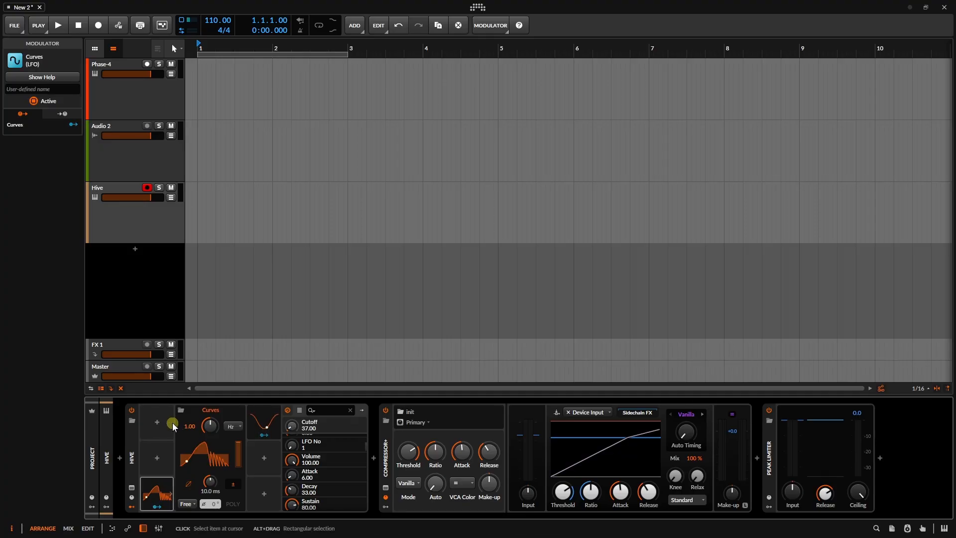
key(Delete)
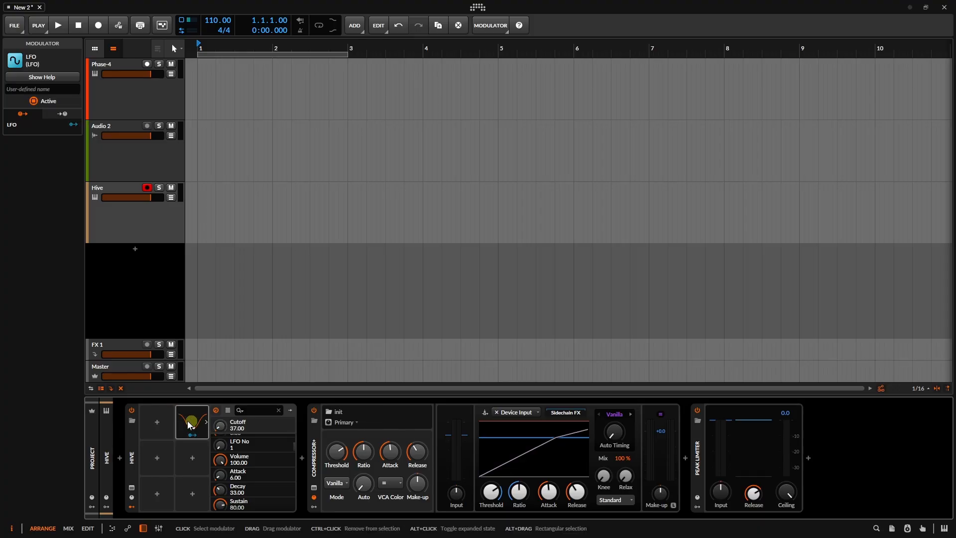
key(Delete)
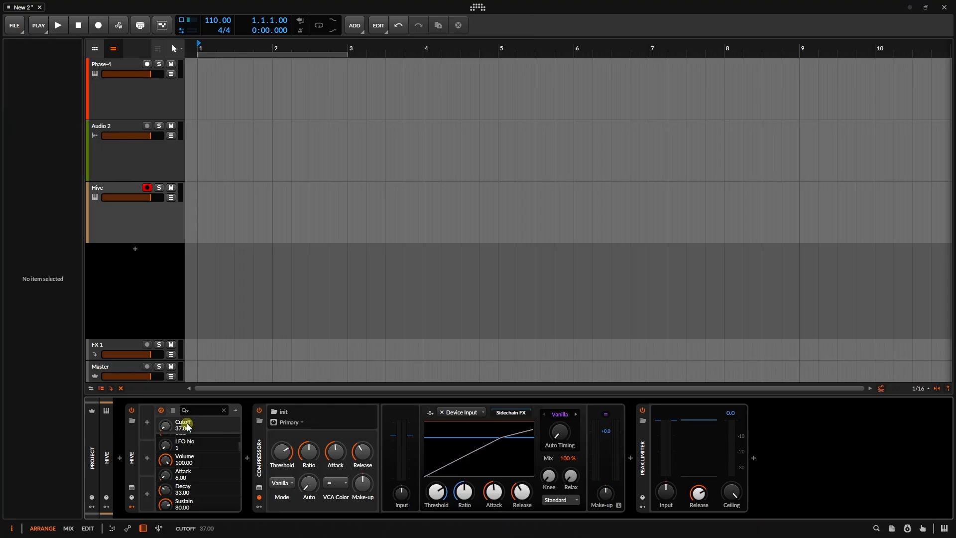
click(130, 506)
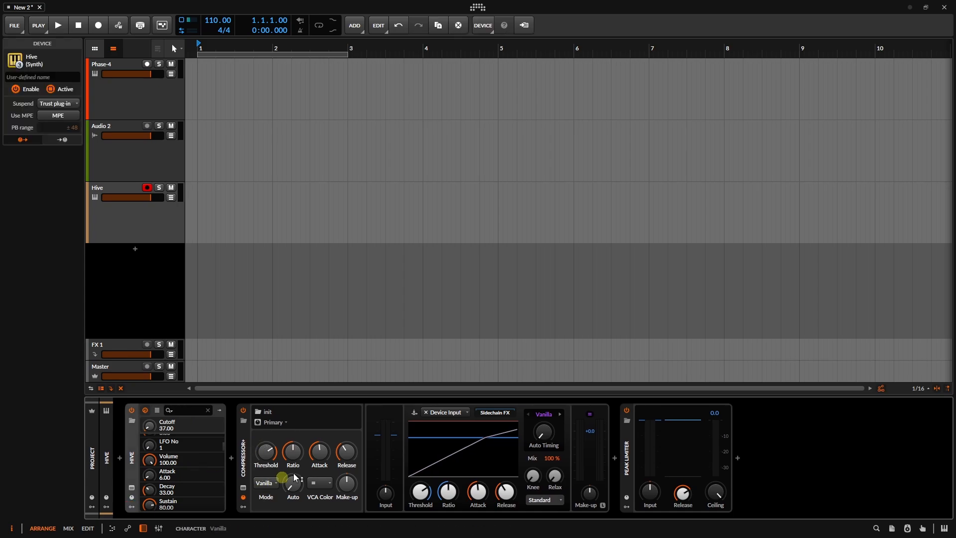
- Show and hide the modulator slots of Compressor+ and Peak Limiter
click(243, 506)
click(243, 507)
click(626, 506)
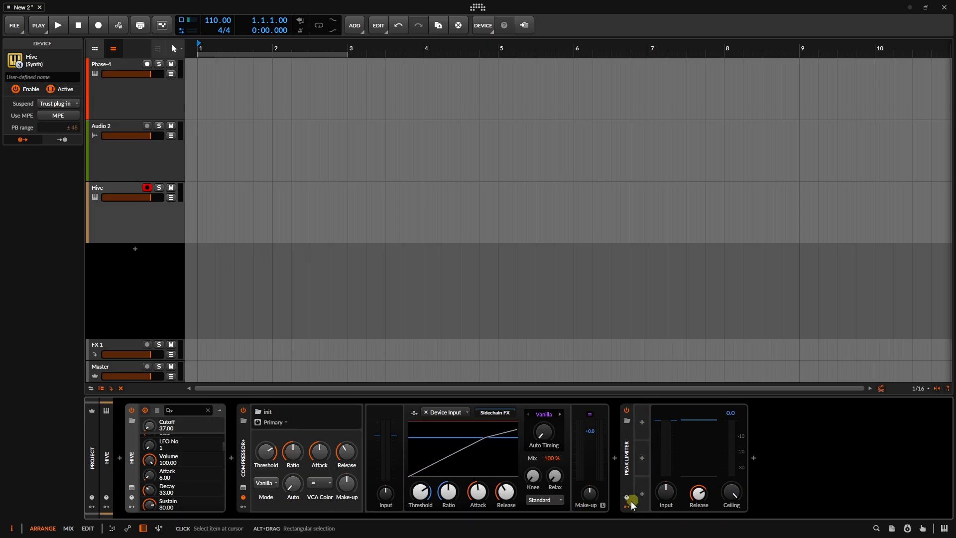
click(629, 504)
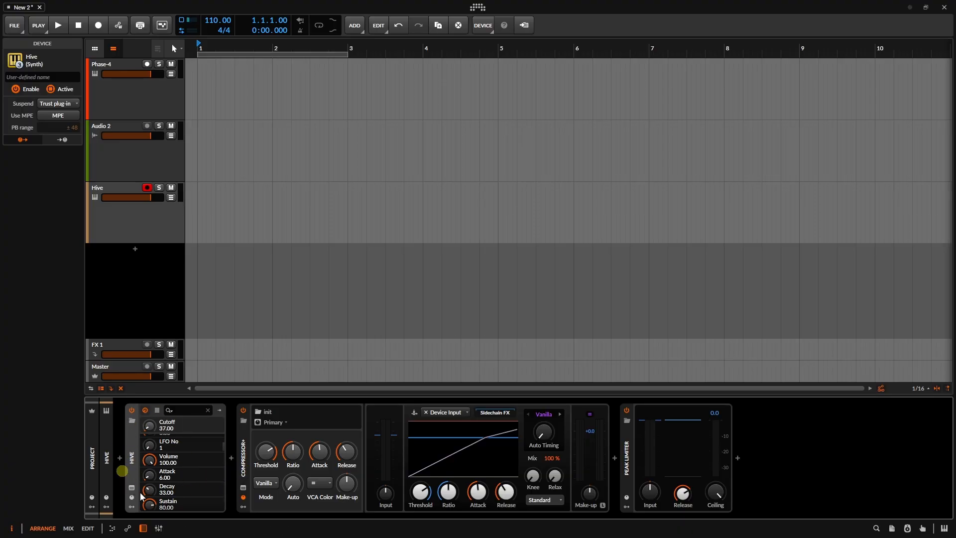
- Delete the Peak Limiter and Compressor+ devices from the Hive track's device chain
click(627, 465)
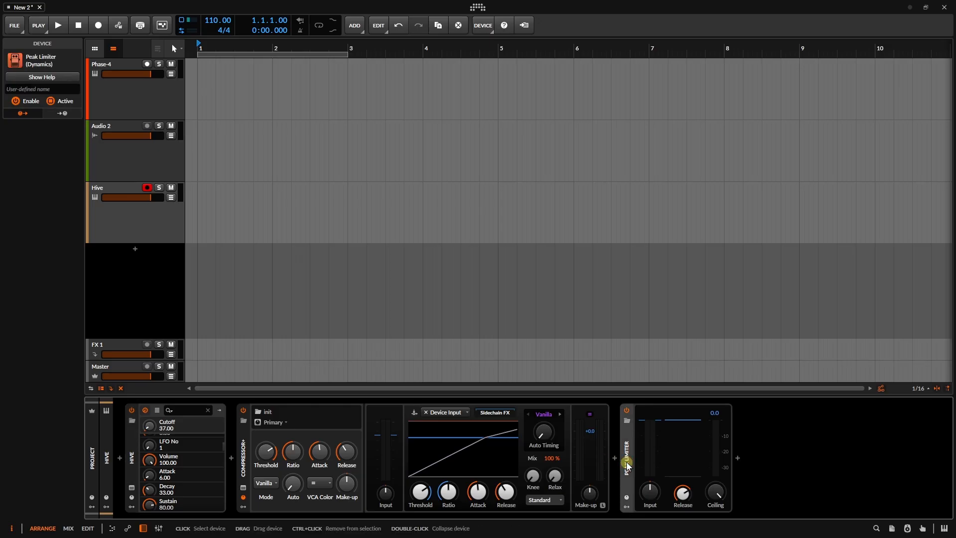
key(Delete)
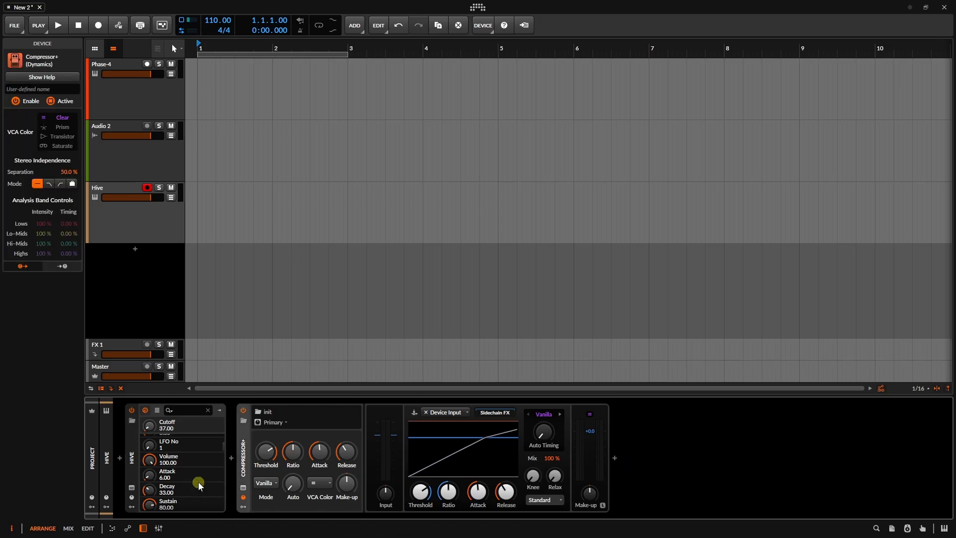
click(245, 459)
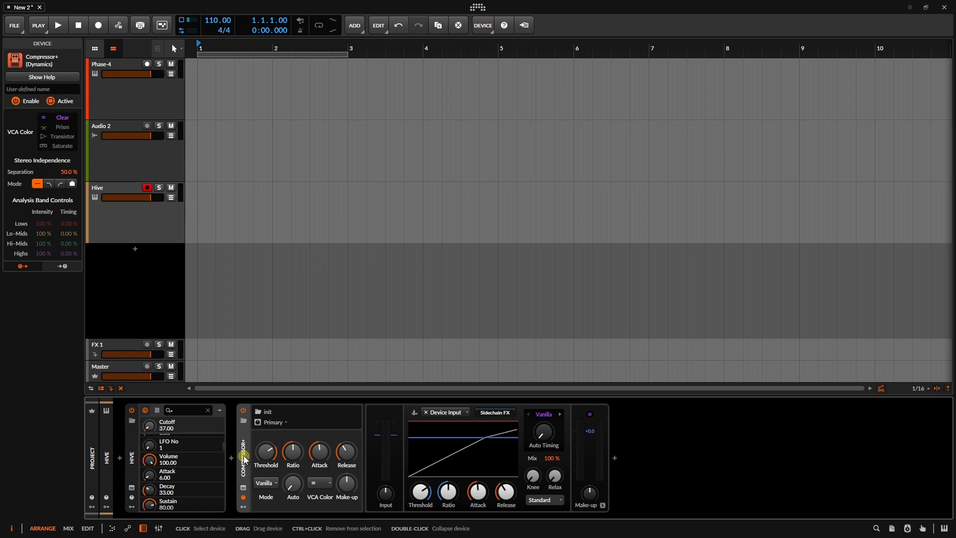
key(Delete)
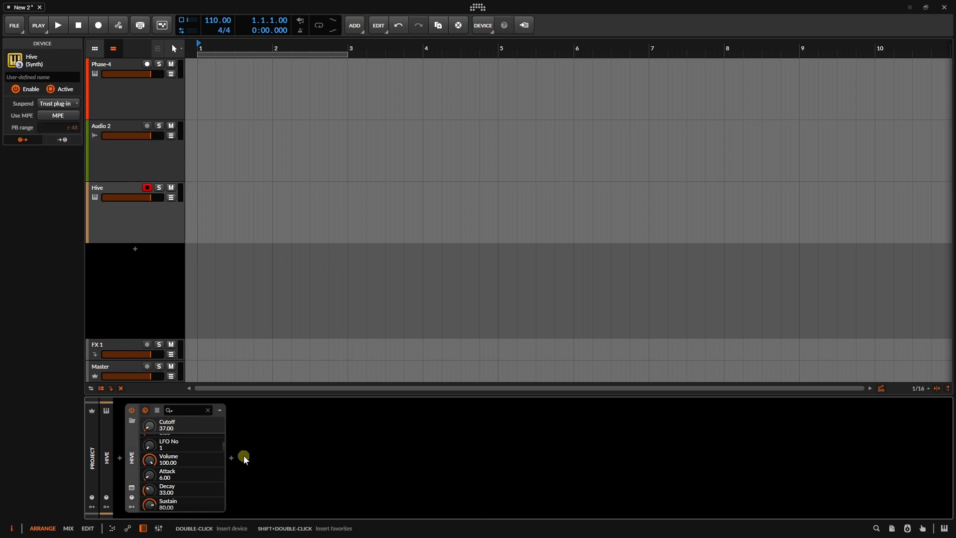
- Insert a Convolution reverb into Hive's plug-in Post-FX chain and collapse that chain
click(220, 410)
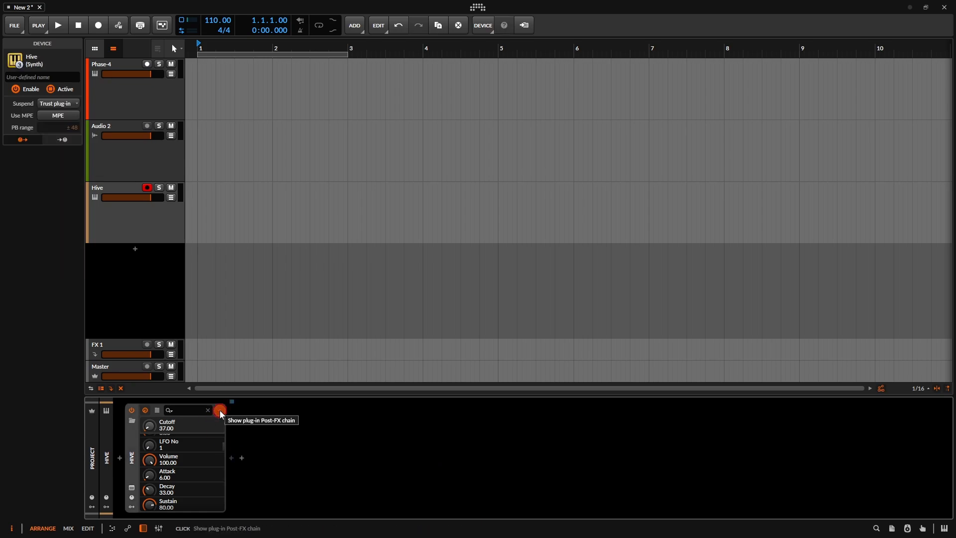
click(231, 456)
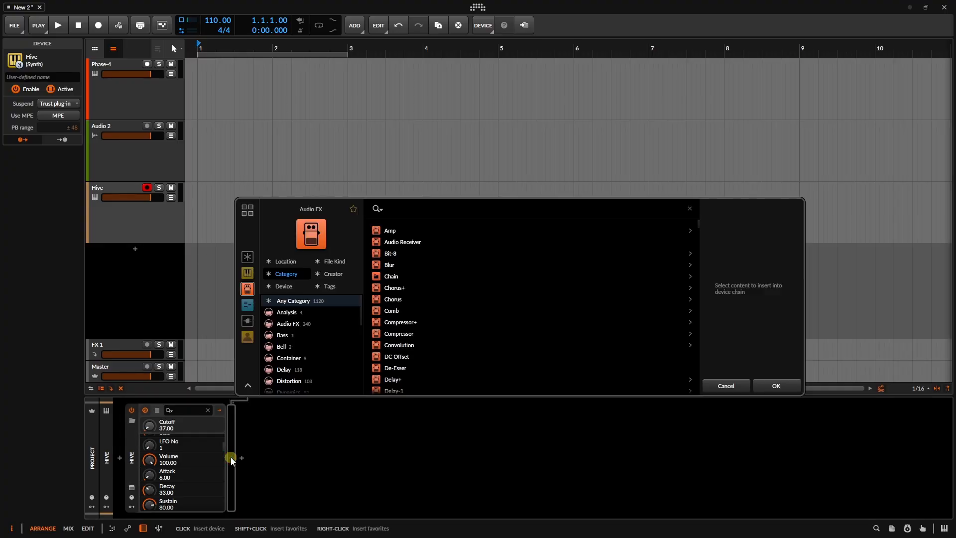
text(convo)
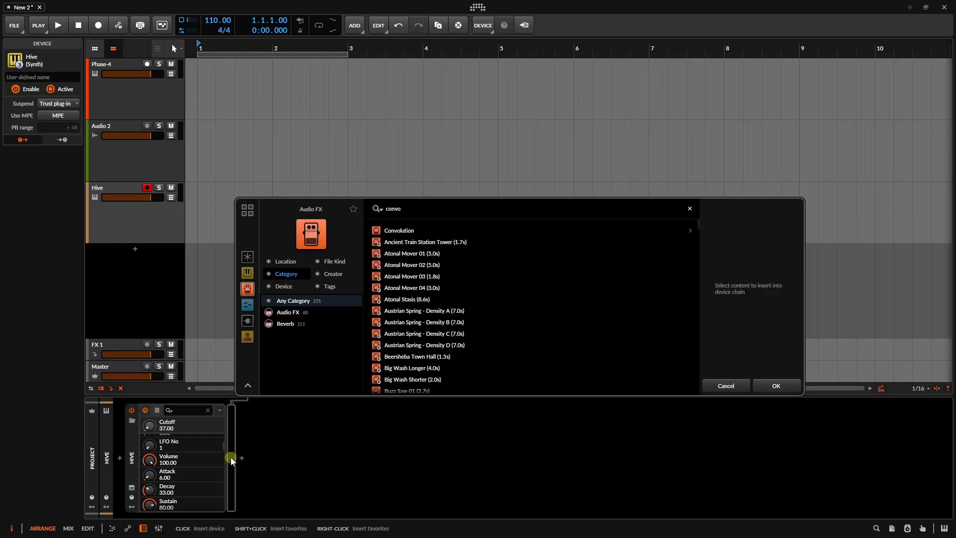
key(Down)
key(Return)
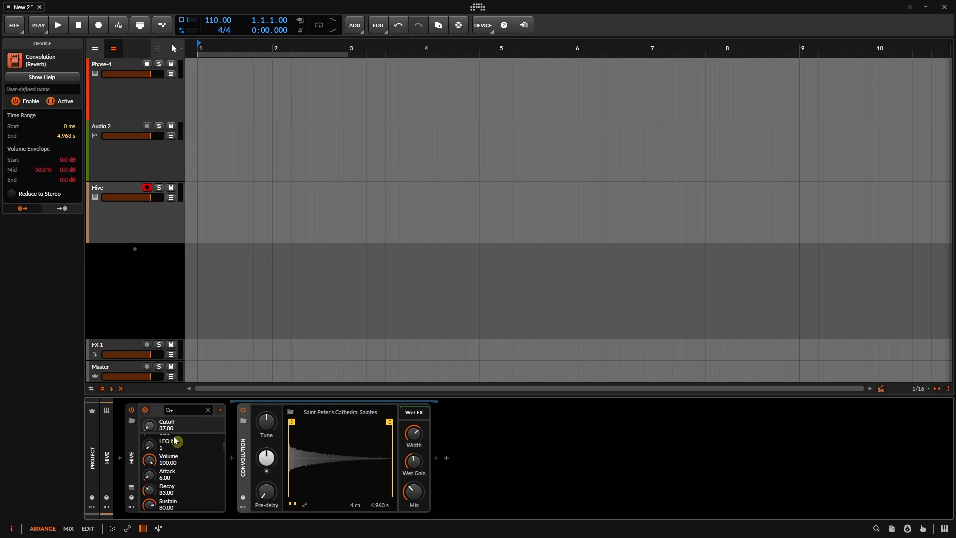
click(218, 409)
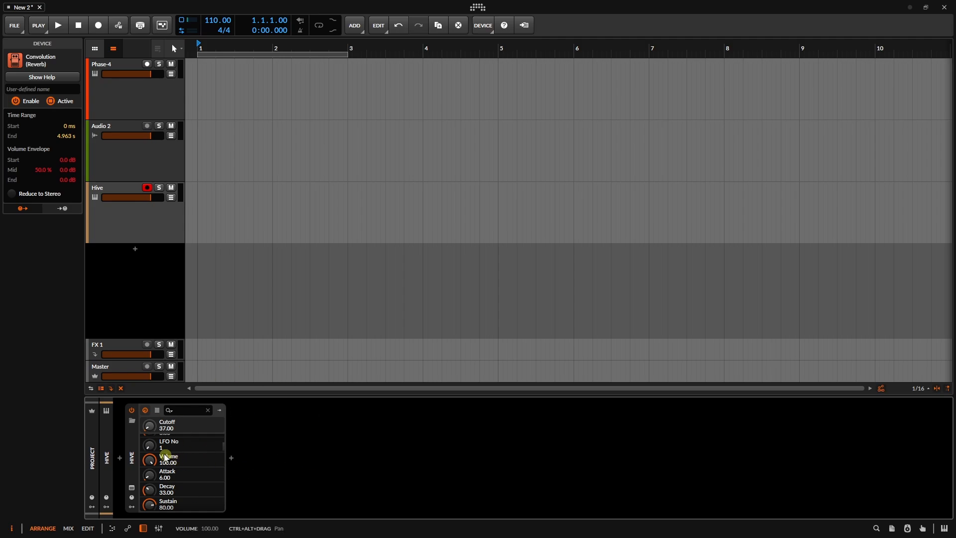
- Review Hive's preset browser and its device options for saving and loading presets, closing both without changes
click(132, 422)
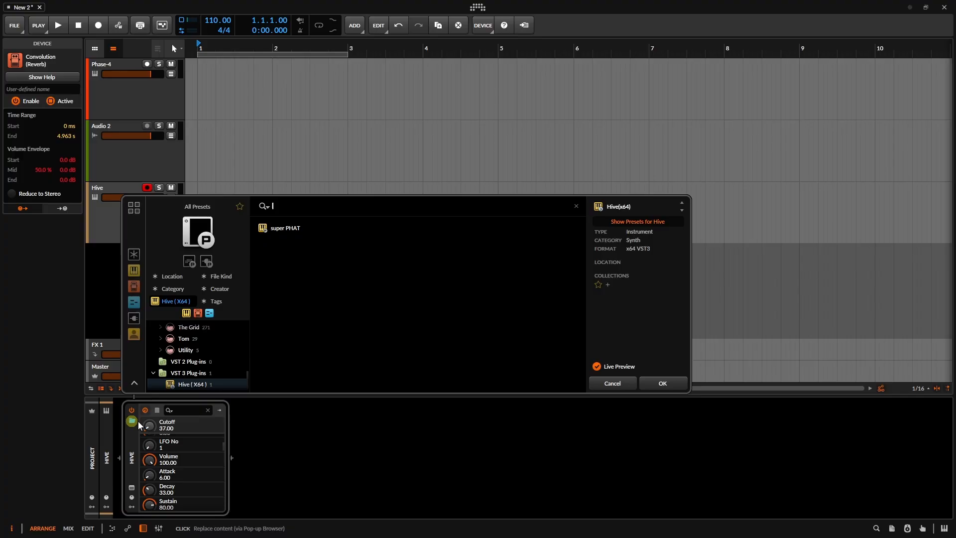
click(327, 471)
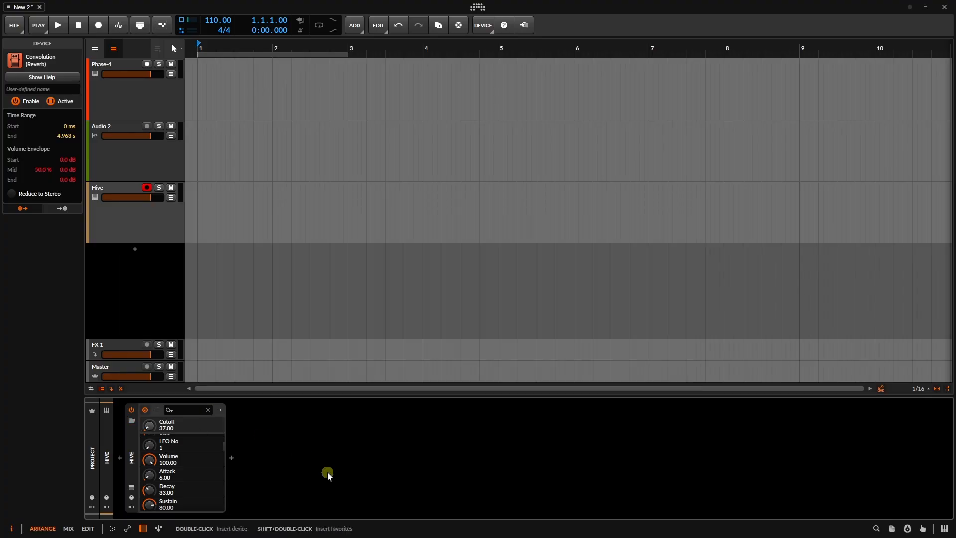
right_click(133, 464)
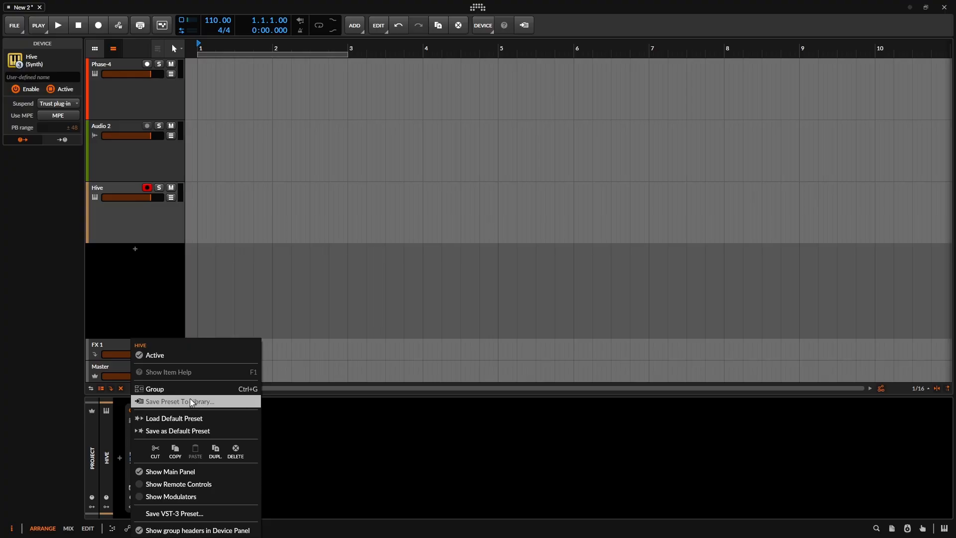
click(316, 441)
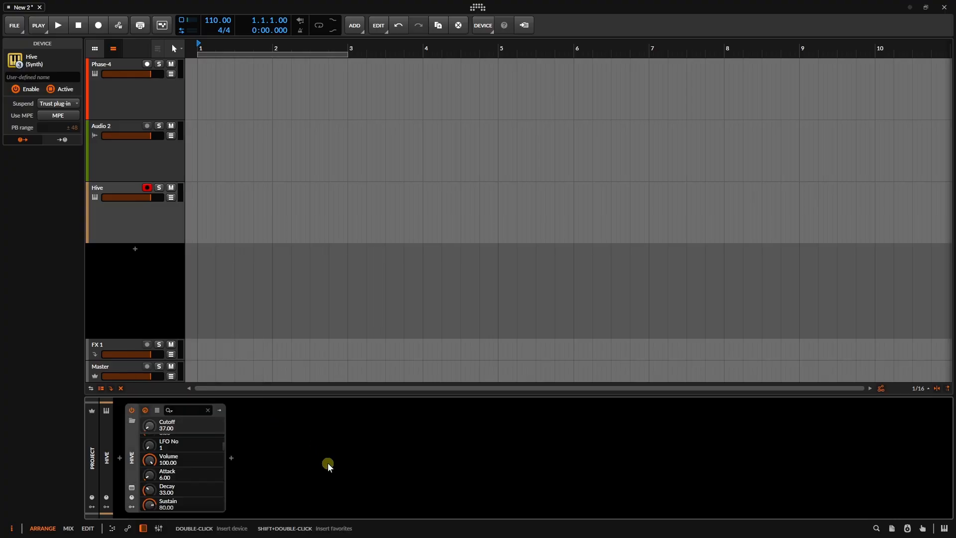
- Insert a Blur effect into the nested FX chain of the Phase-4 track's synth and collapse that chain
click(128, 101)
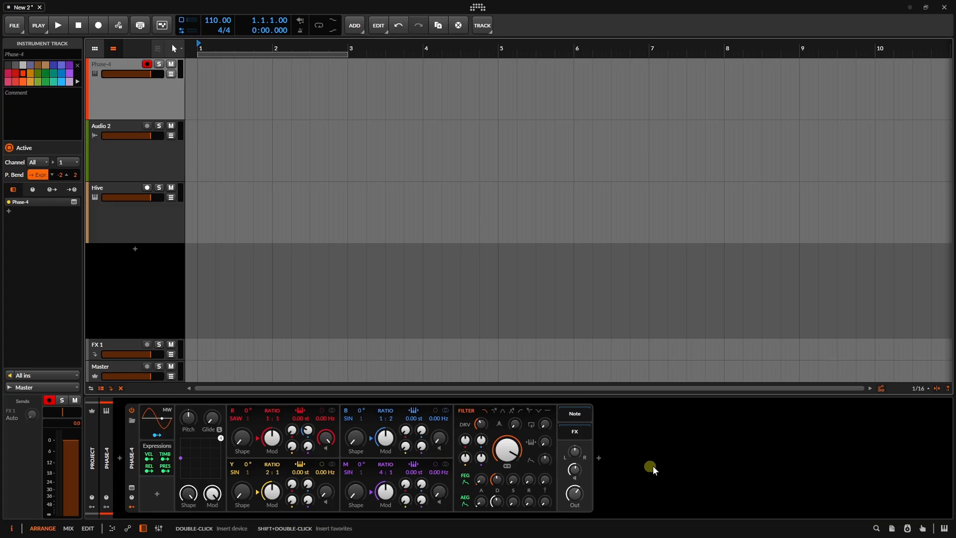
click(579, 436)
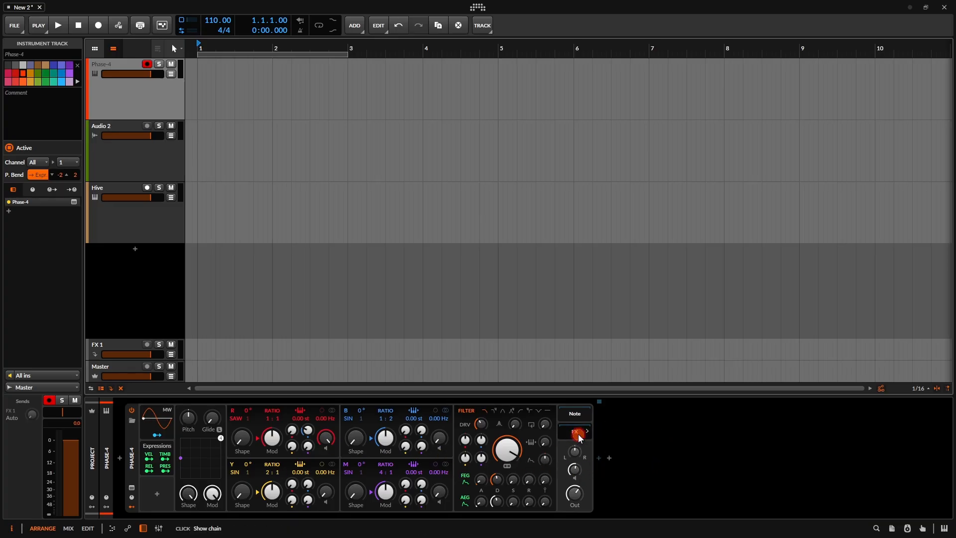
click(598, 458)
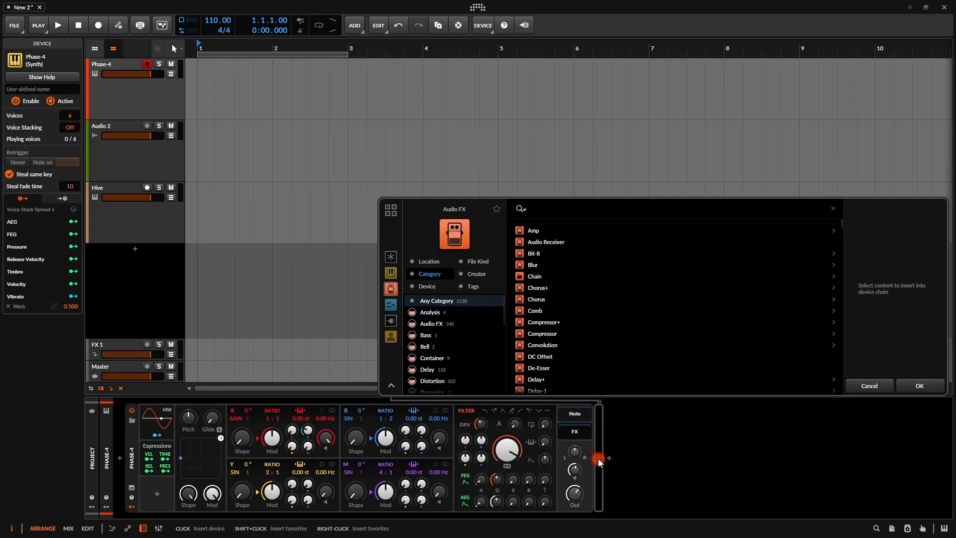
click(531, 265)
double_click(531, 265)
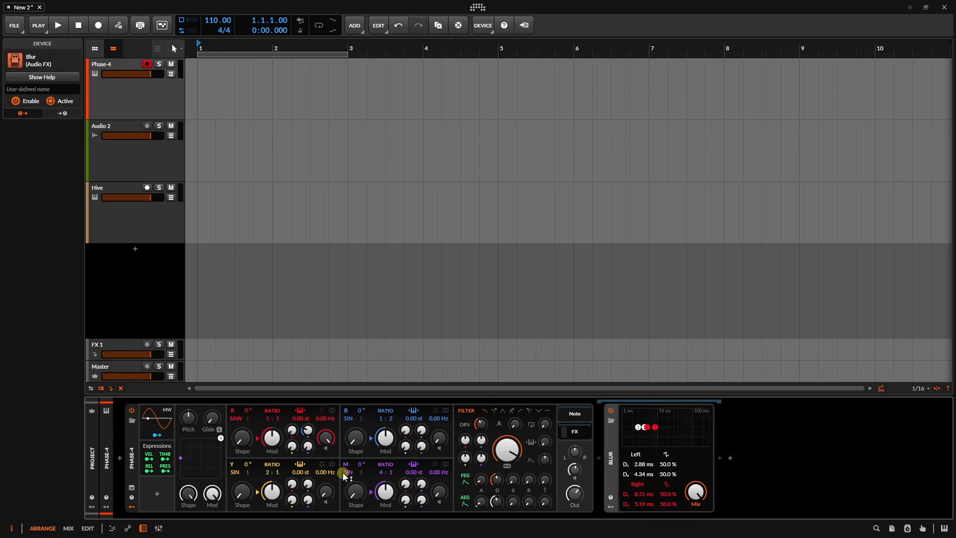
click(574, 433)
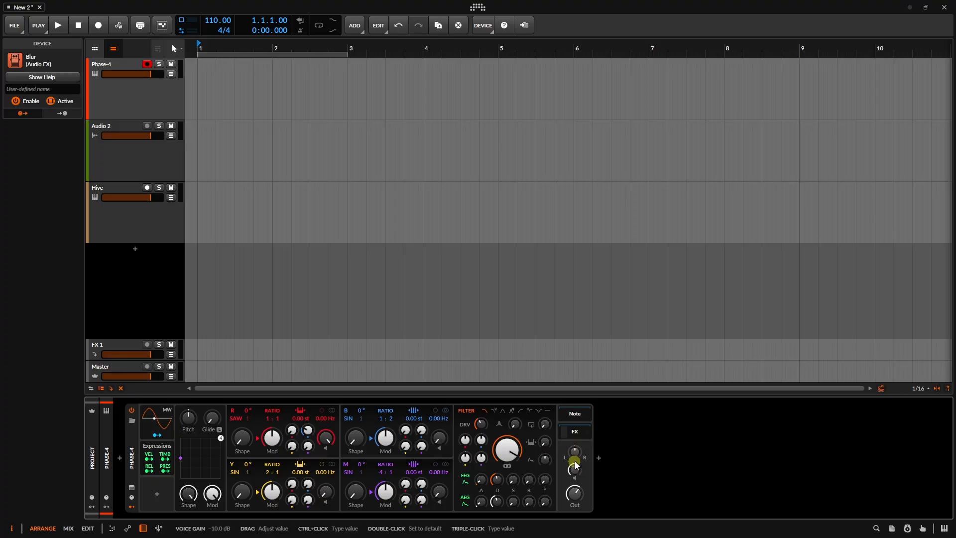
- Insert a Chorus+ after Blur in the Phase-4's nested FX chain and collapse that chain
click(575, 433)
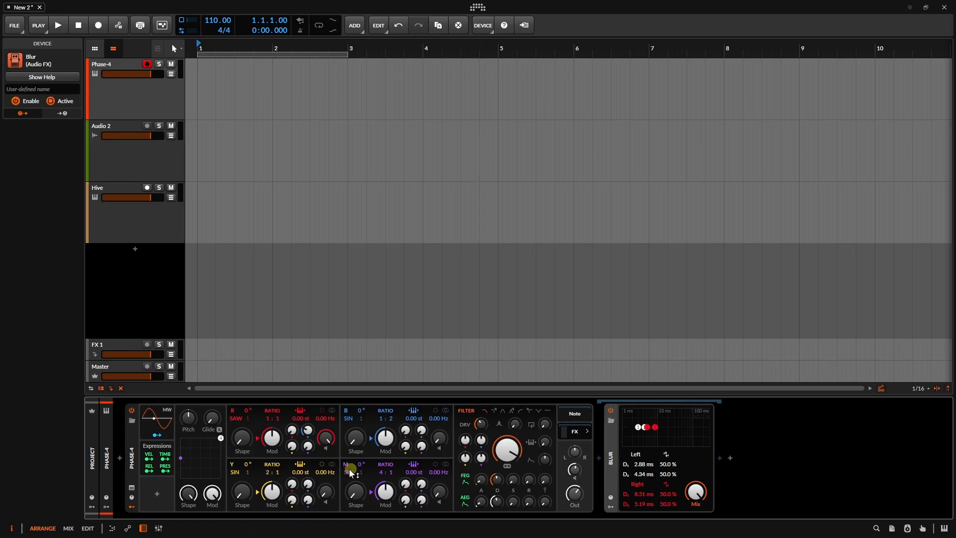
click(720, 458)
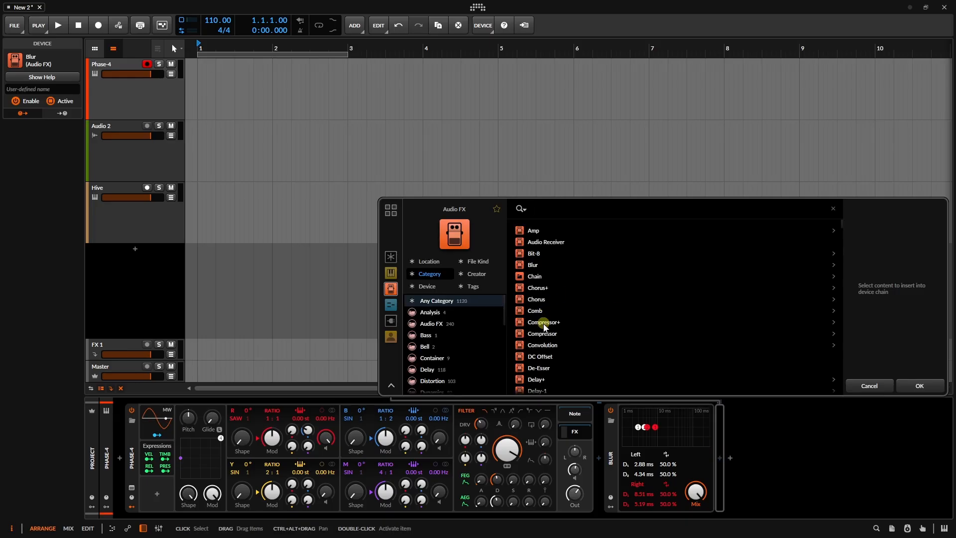
double_click(536, 291)
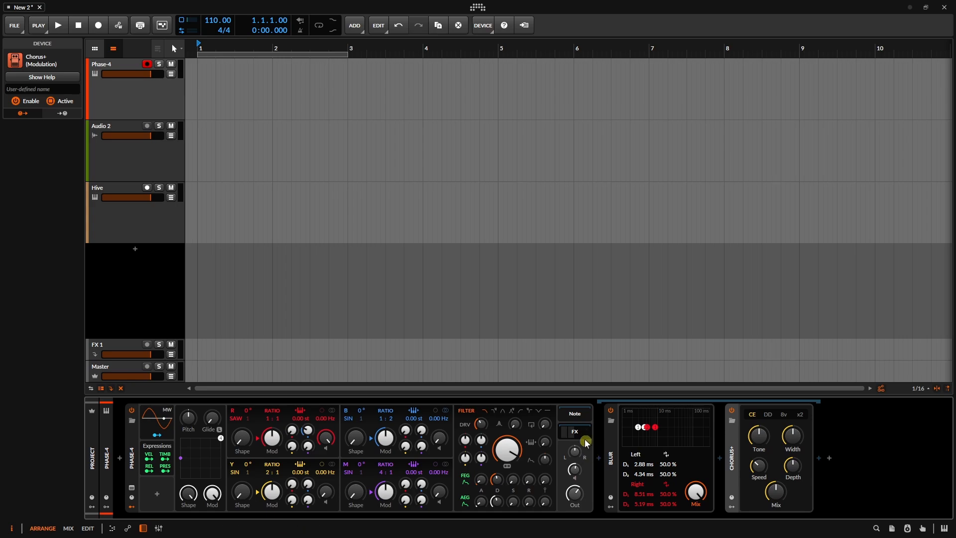
click(569, 432)
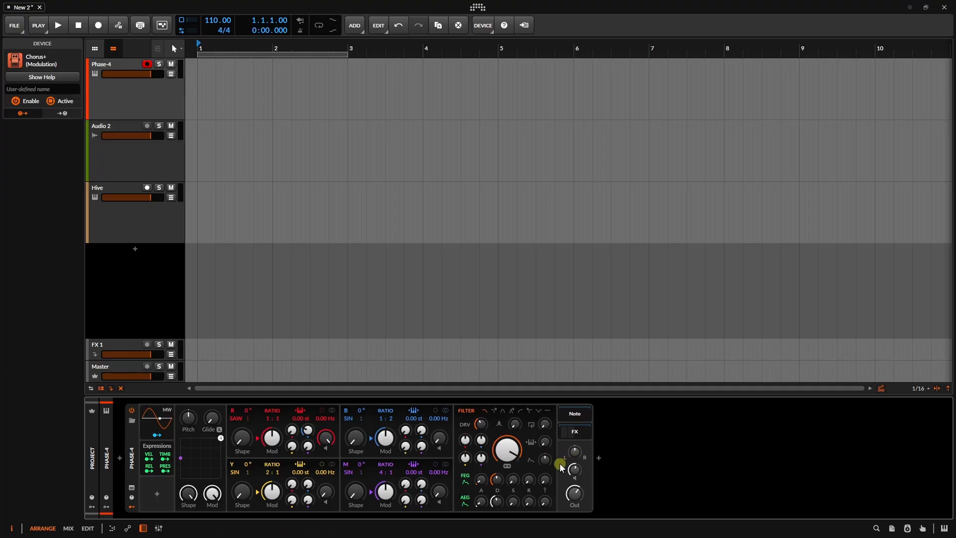
- Insert an Amp device after the Phase-4 on the track's main device chain
click(598, 456)
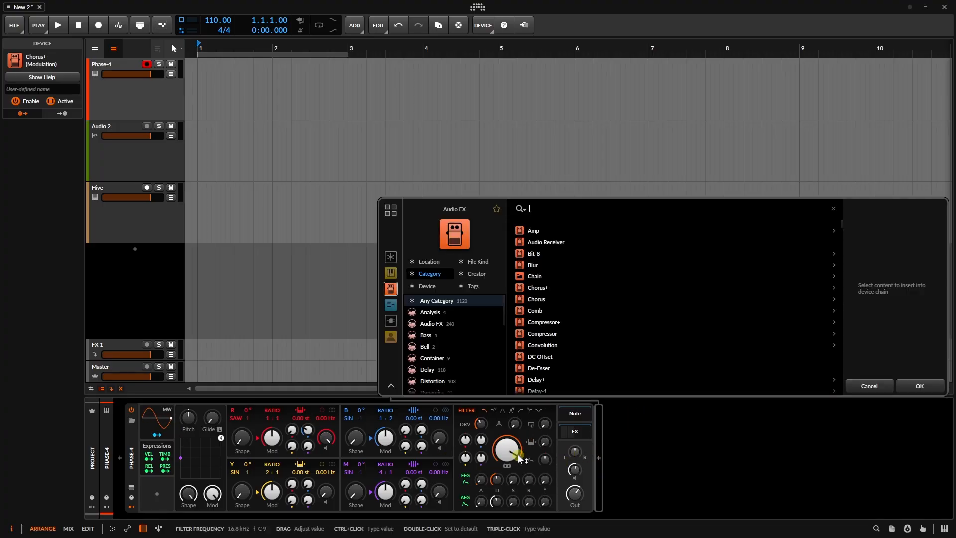
click(530, 231)
double_click(531, 231)
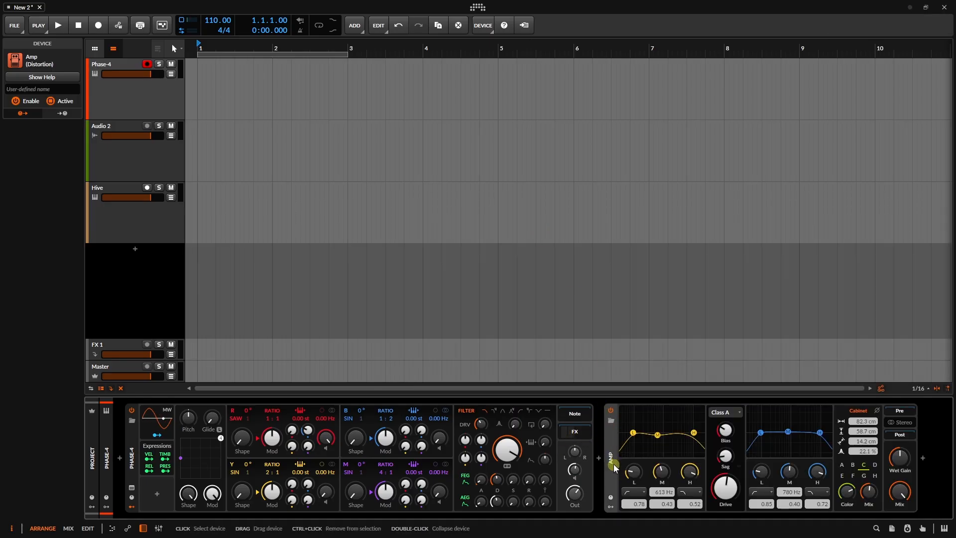
- Delete the Amp device that follows the Phase-4
right_click(132, 465)
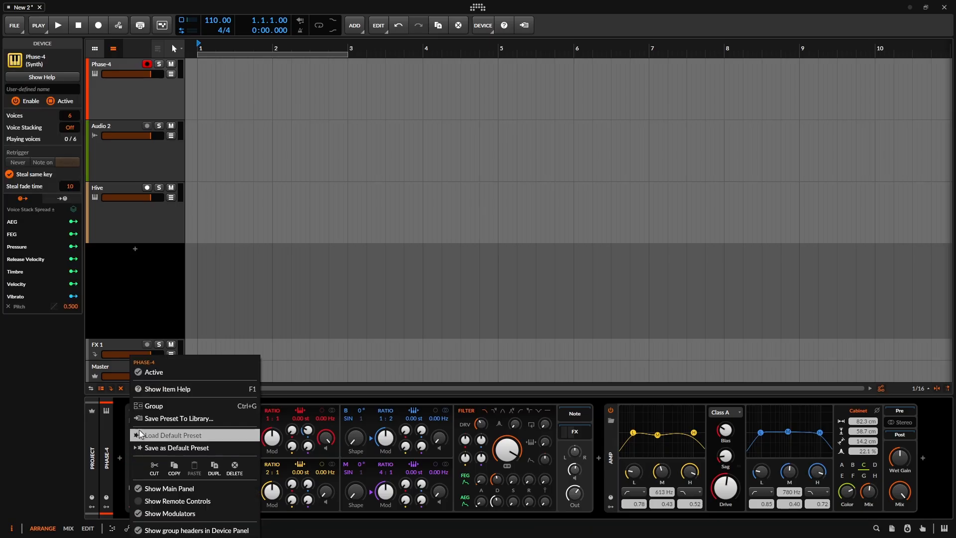
click(444, 286)
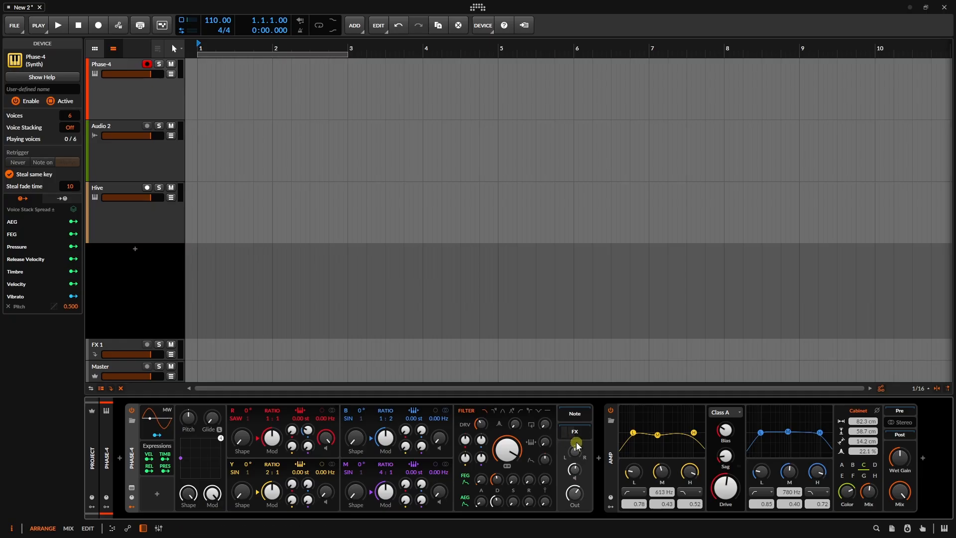
click(612, 464)
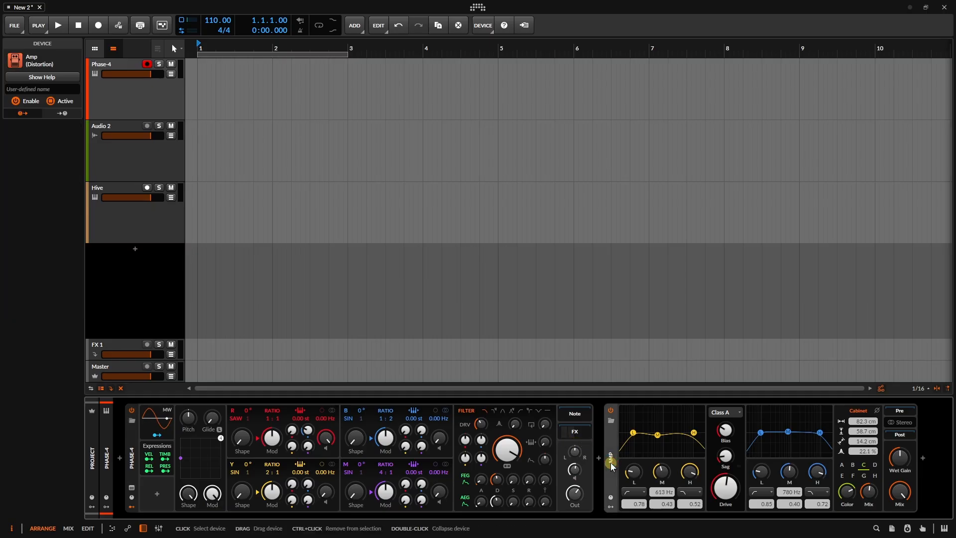
key(Delete)
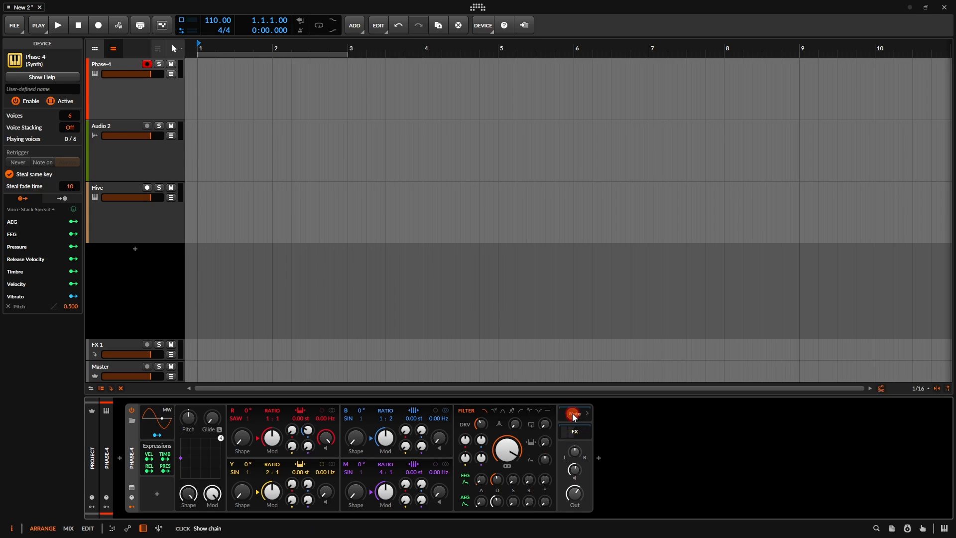
- Insert an Echo note effect into the Phase-4's nested Note chain
click(599, 456)
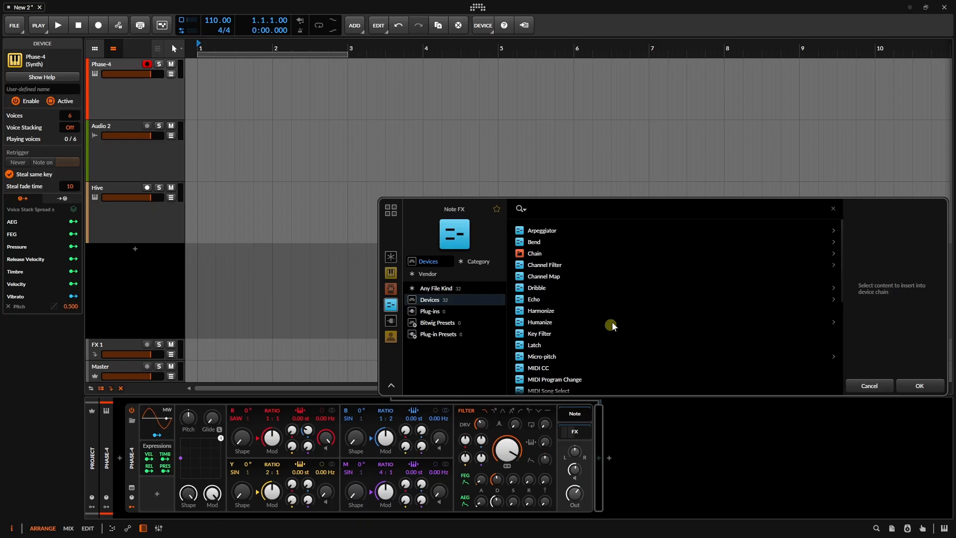
scroll(612, 322, down, 5)
scroll(613, 327, up, 5)
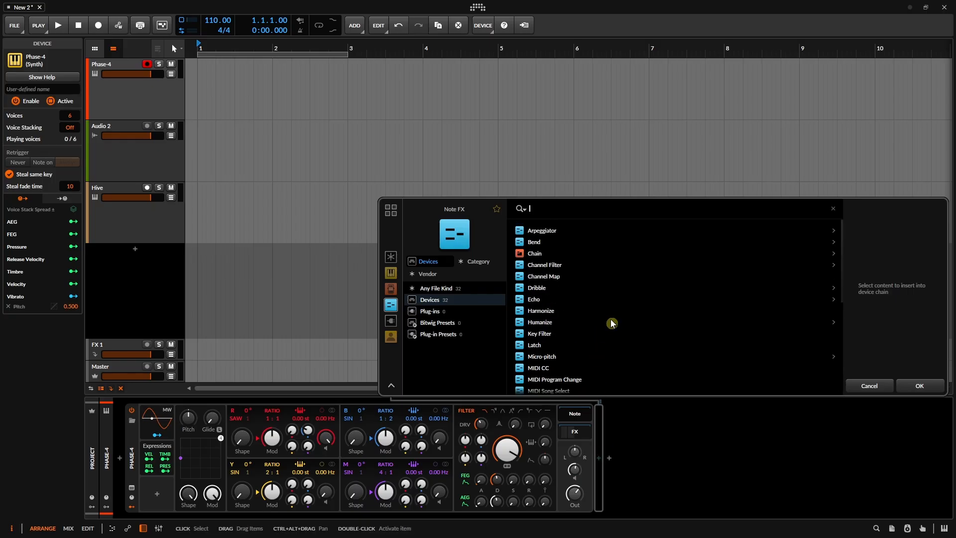
double_click(533, 299)
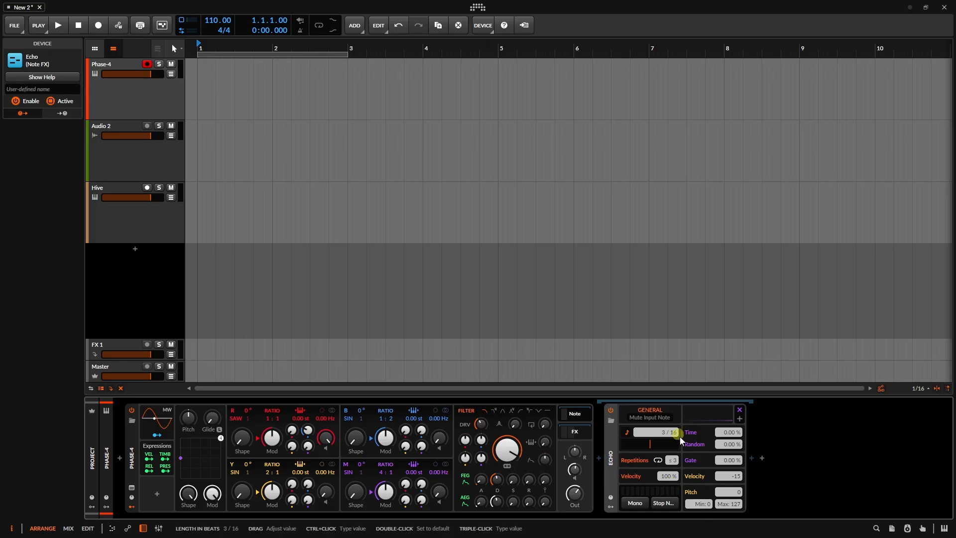
- Insert a Dribble note effect after Echo in the Phase-4's Note chain
click(570, 414)
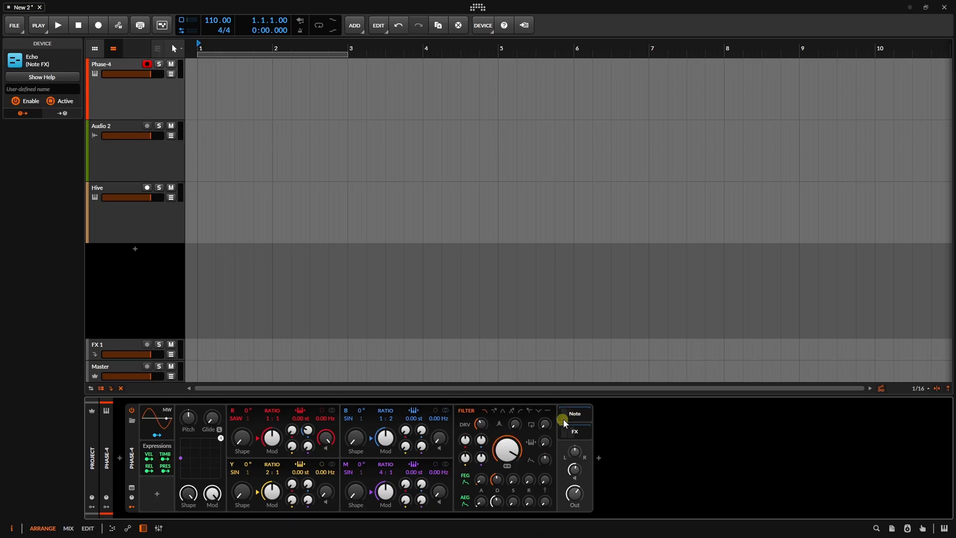
click(570, 416)
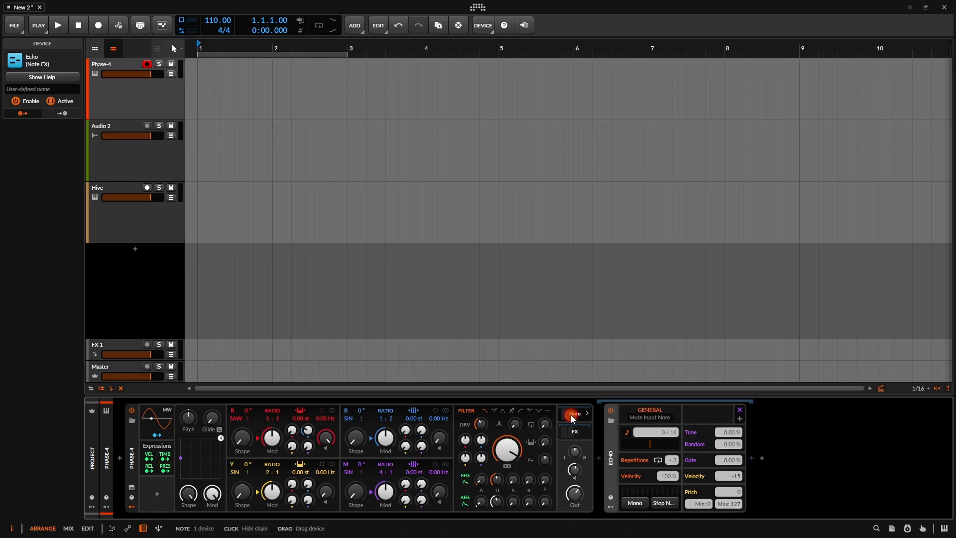
click(751, 458)
double_click(534, 289)
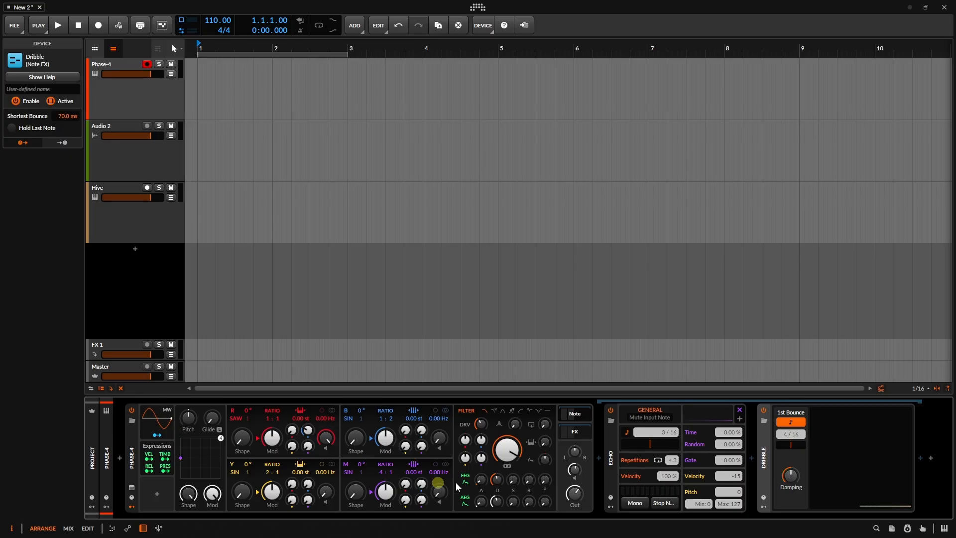
right_click(131, 461)
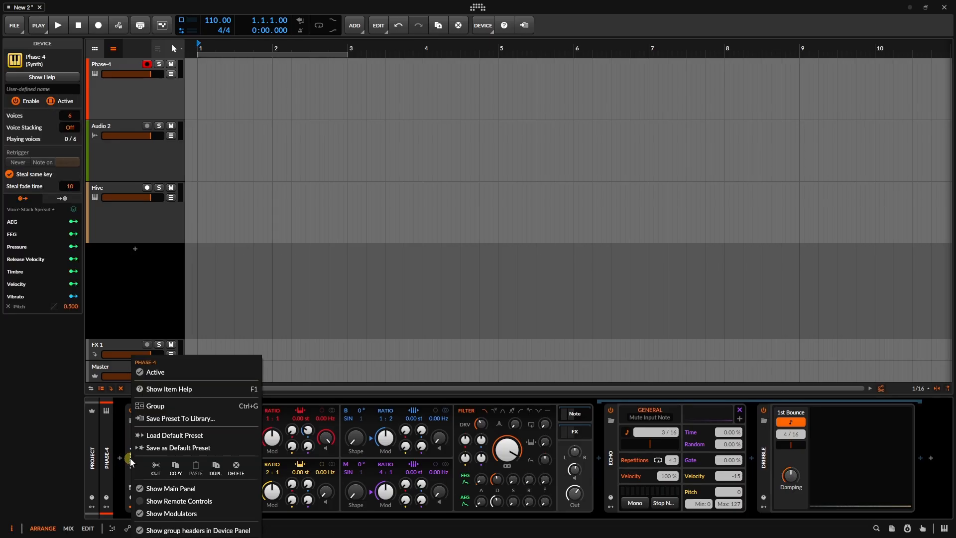
click(534, 319)
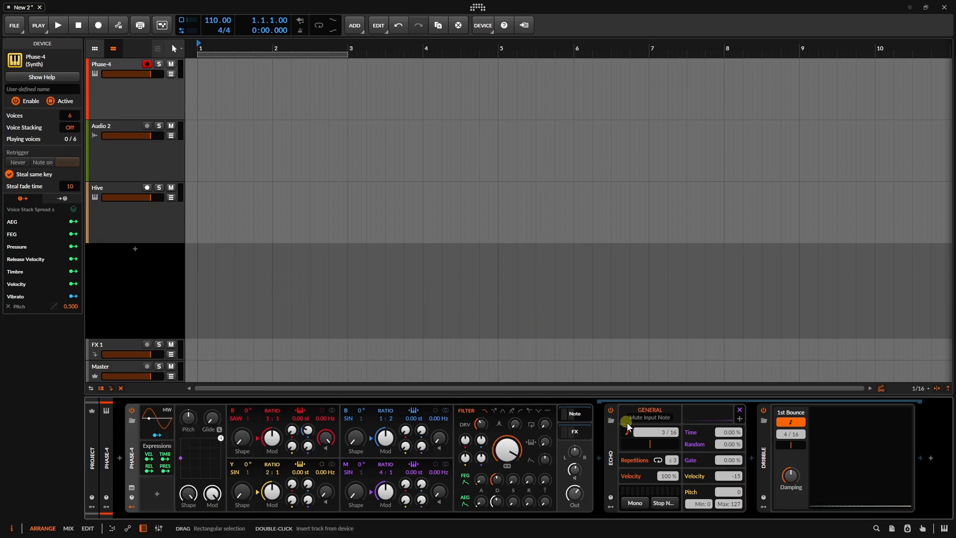
- Show the Phase-4's FX chain instead of its Note chain and add a Classic LFO modulator to the synth
click(570, 414)
click(569, 432)
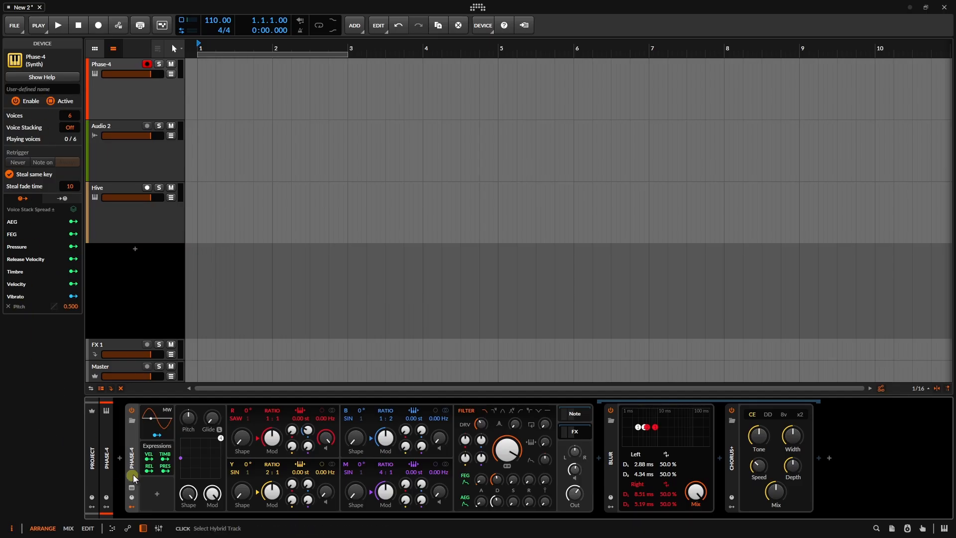
click(156, 492)
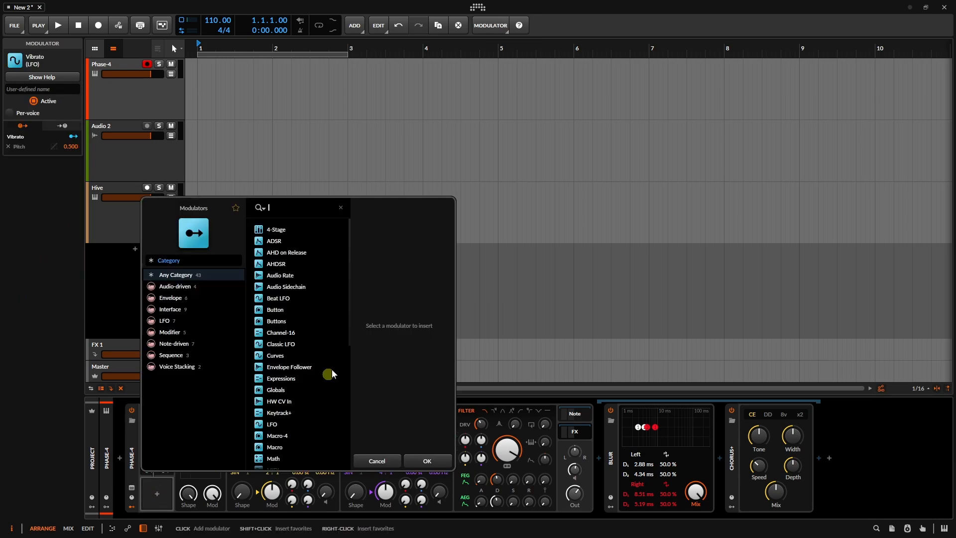
double_click(280, 345)
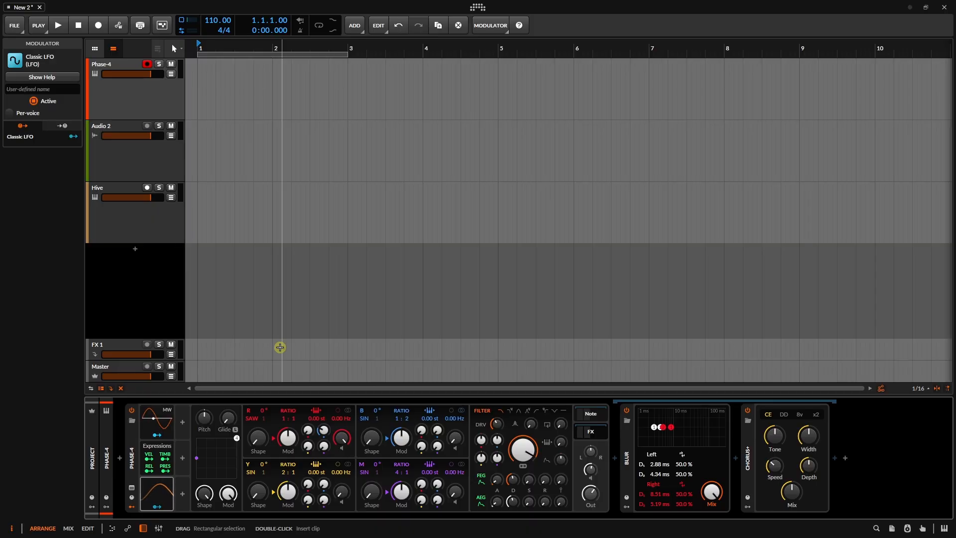
- Map the Classic LFO to oscillator B's Shape with a modulation amount of about 0.635
click(156, 508)
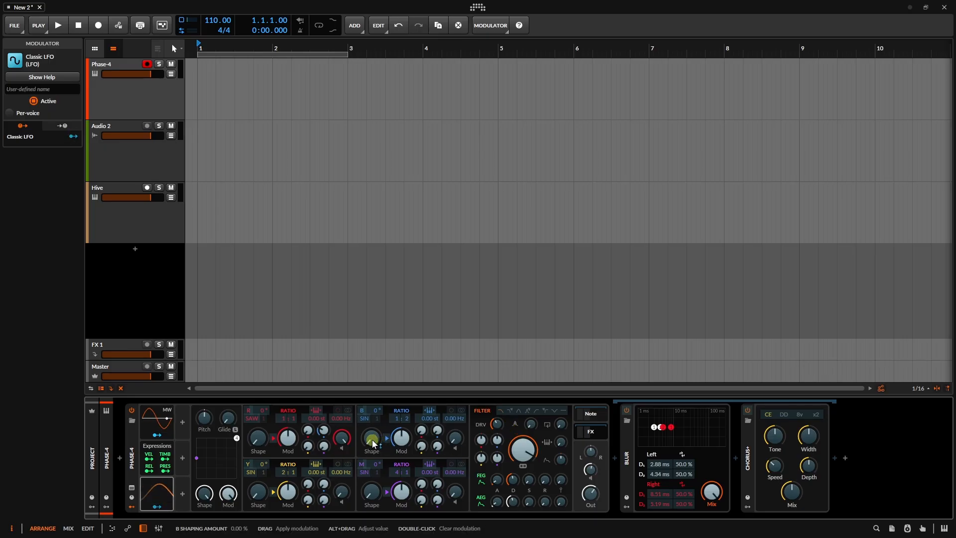
drag(371, 439, 372, 395)
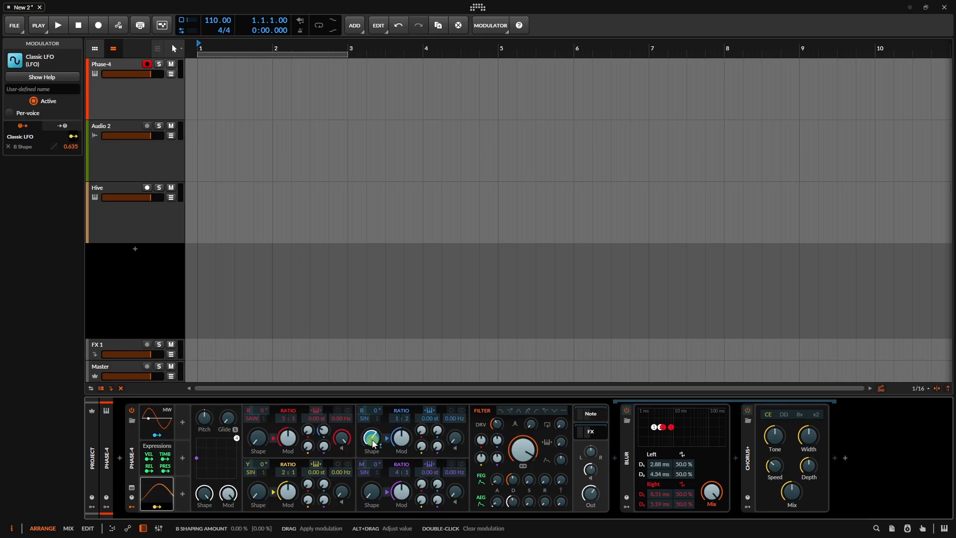
click(158, 508)
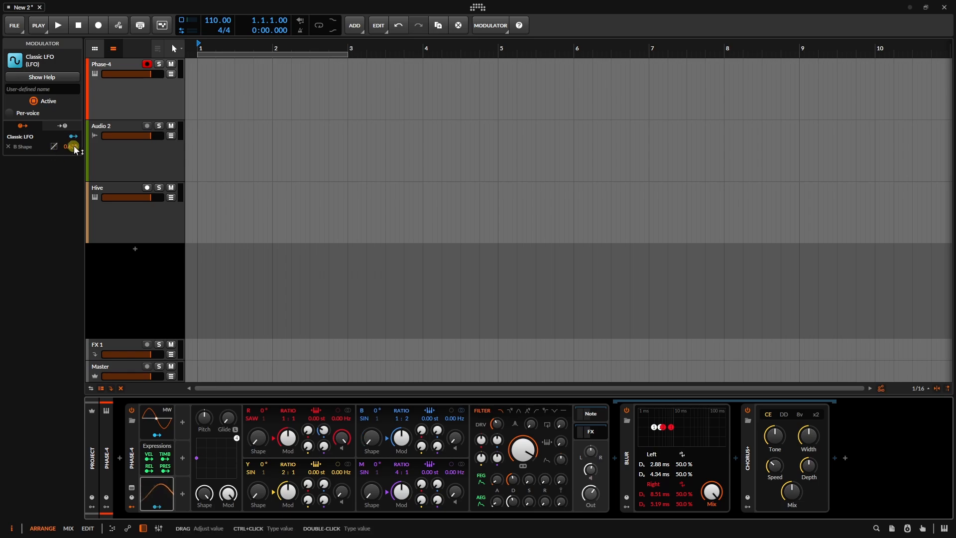
- Set the Classic LFO's B Shape modulation amount to about -0.10 and its response curve to Toward Zero
drag(72, 148, 71, 90)
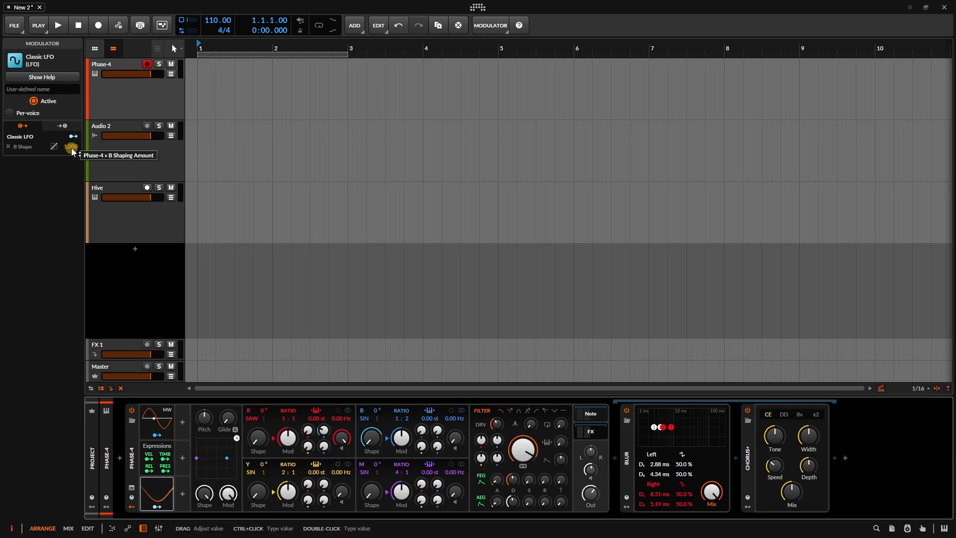
drag(70, 148, 70, 197)
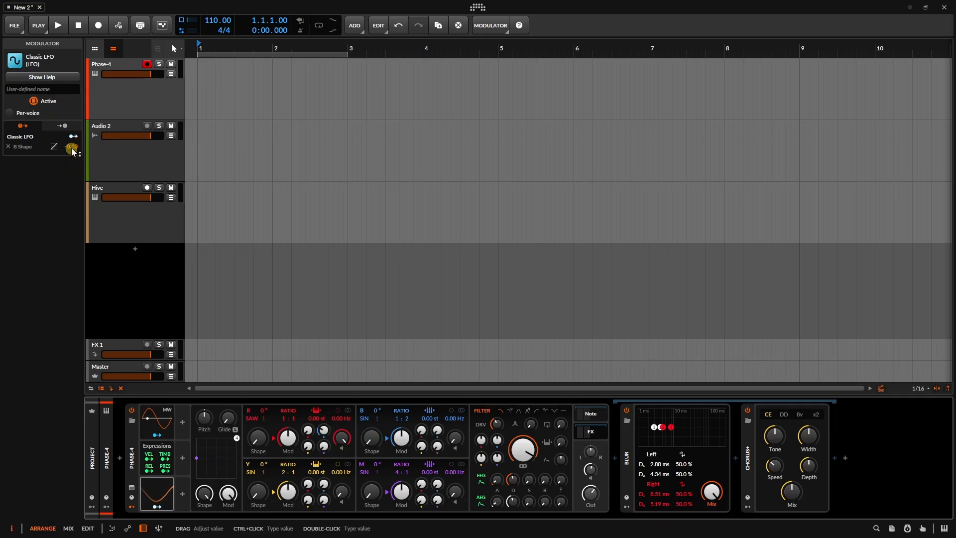
click(54, 146)
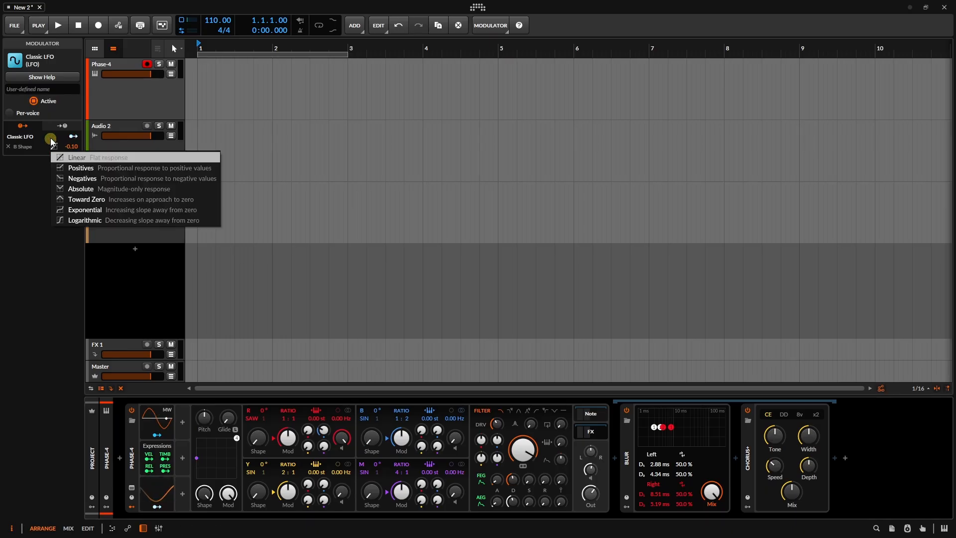
click(50, 142)
click(53, 145)
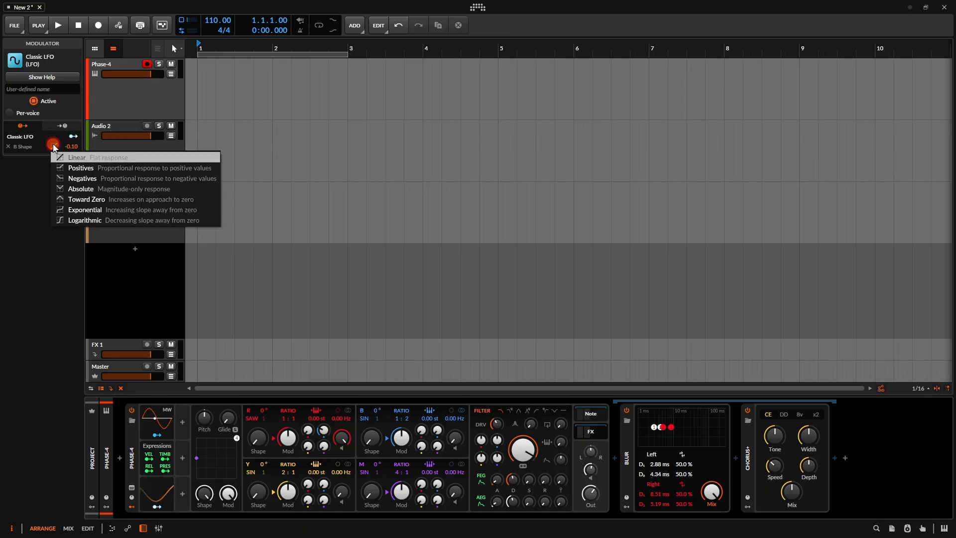
click(80, 199)
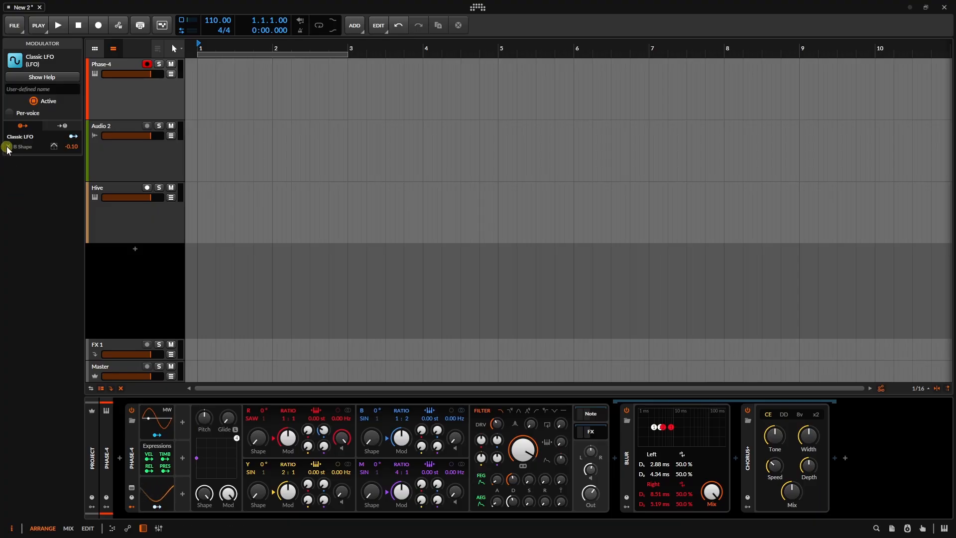
- Readjust the B Shape modulation amount among the Phase-4's own modulation mappings and remove that mapping
click(132, 458)
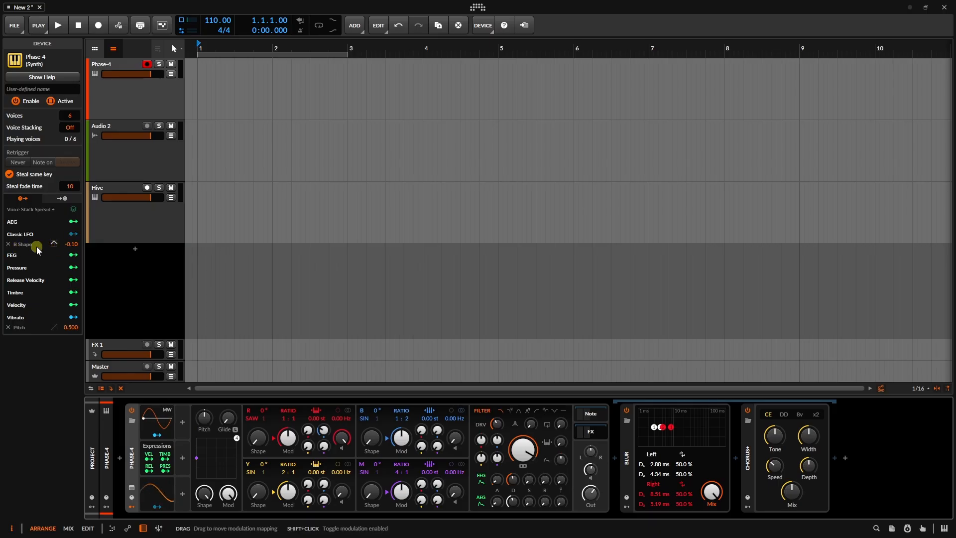
drag(66, 247, 66, 243)
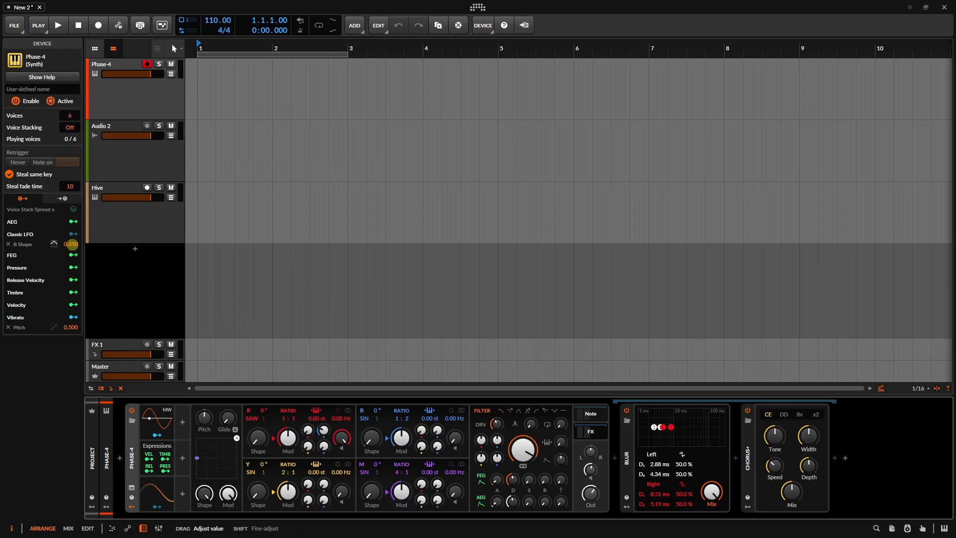
click(9, 244)
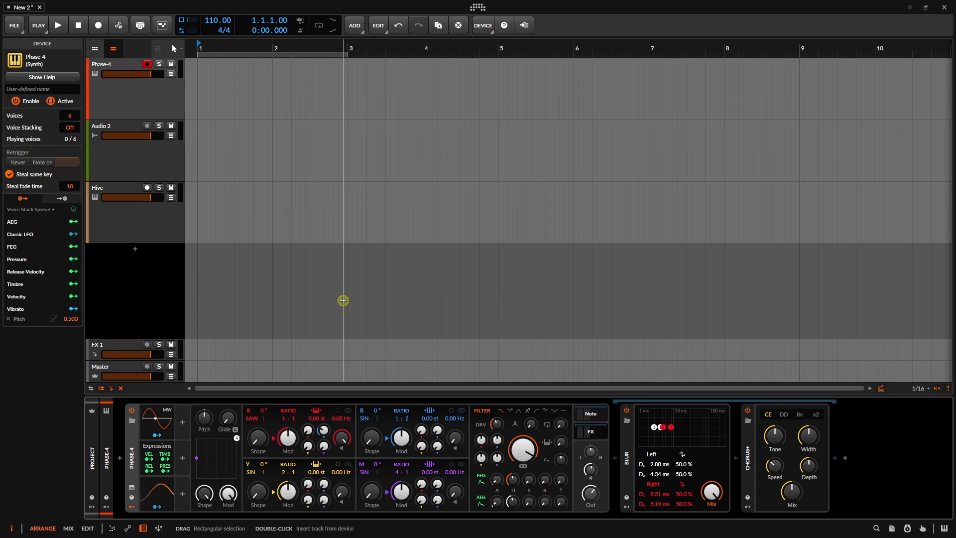
- Add a new empty instrument track below the Hive track
click(343, 300)
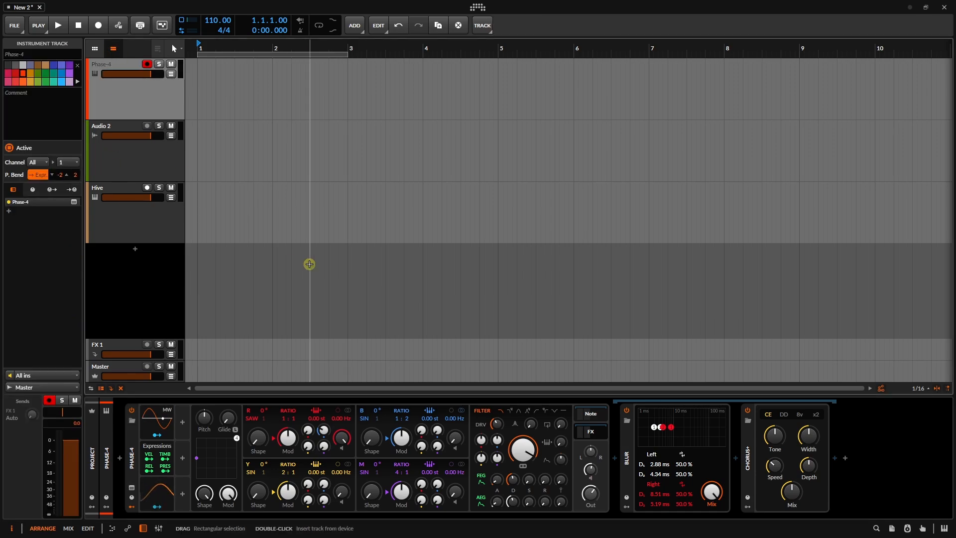
key(Down)
key(Down)
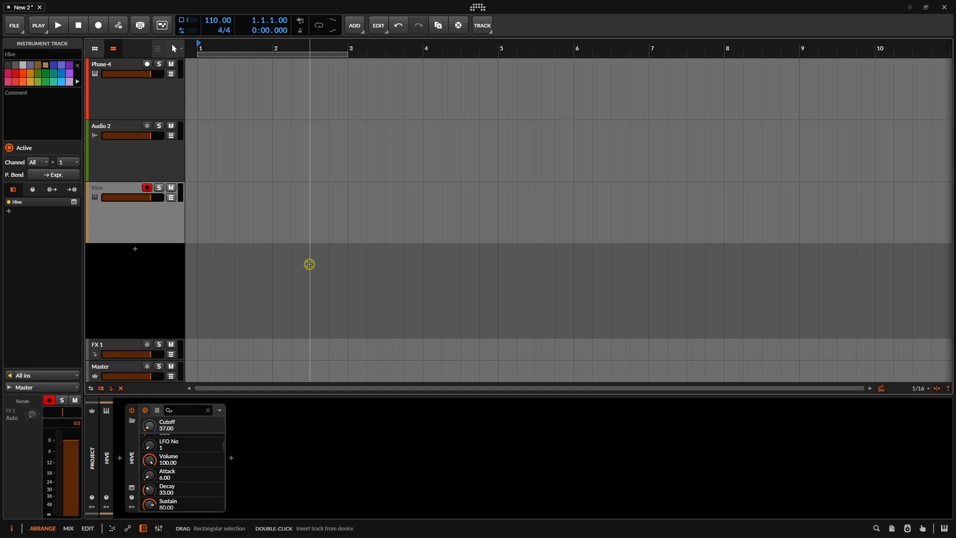
double_click(309, 264)
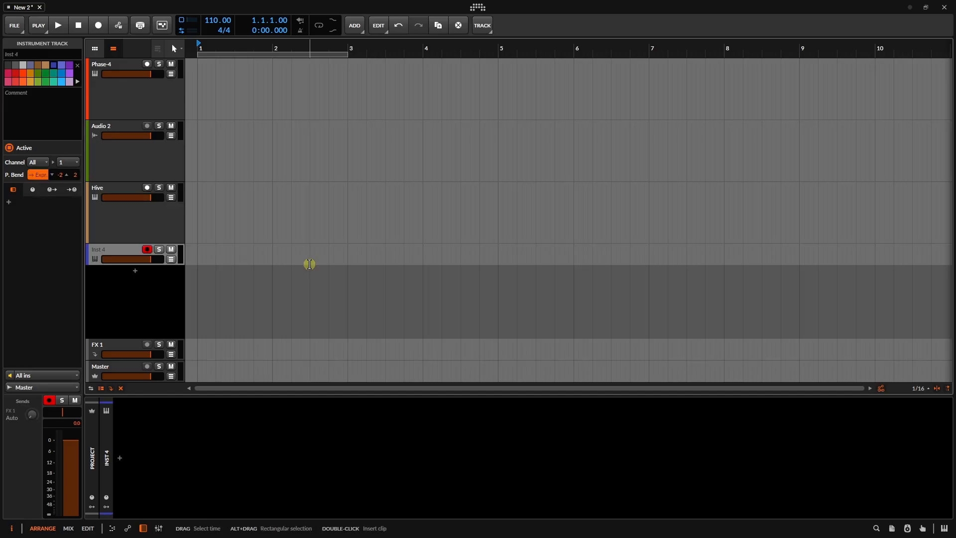
- Insert the Drum Machine device on the new empty instrument track, finding it by searching for "drum"
click(309, 263)
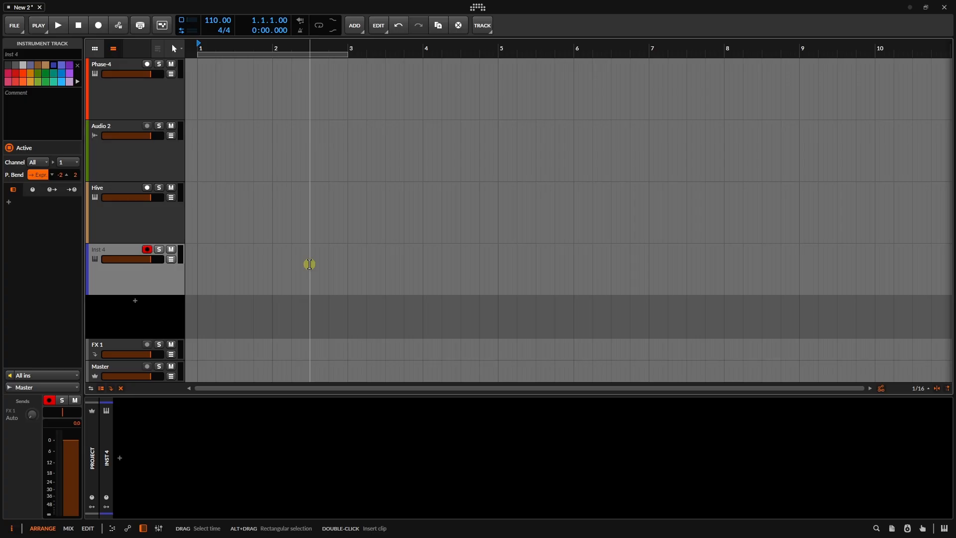
key(Escape)
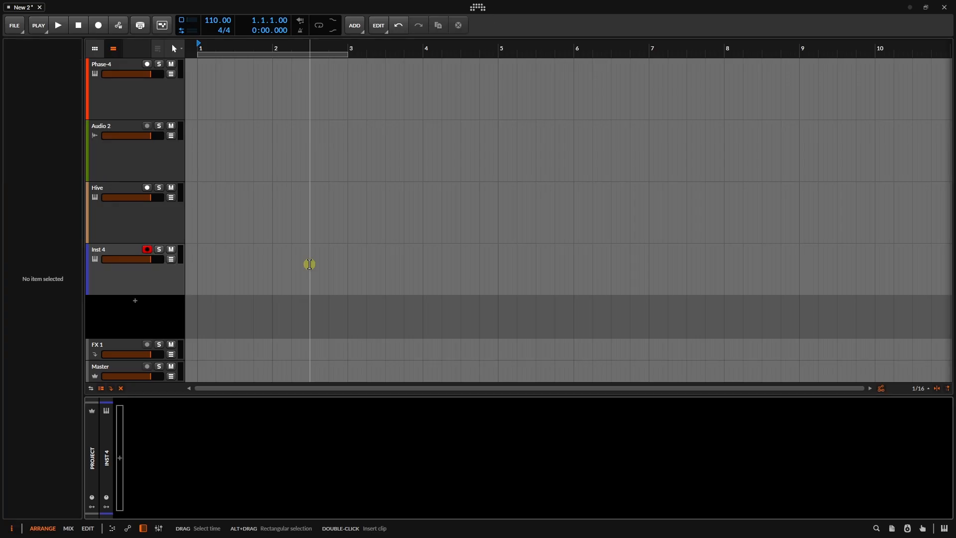
double_click(309, 263)
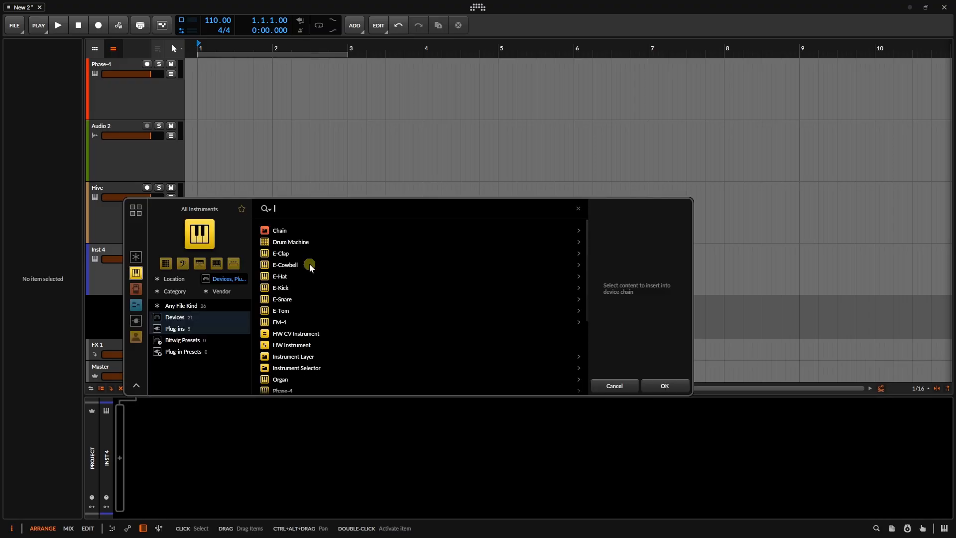
text(drum)
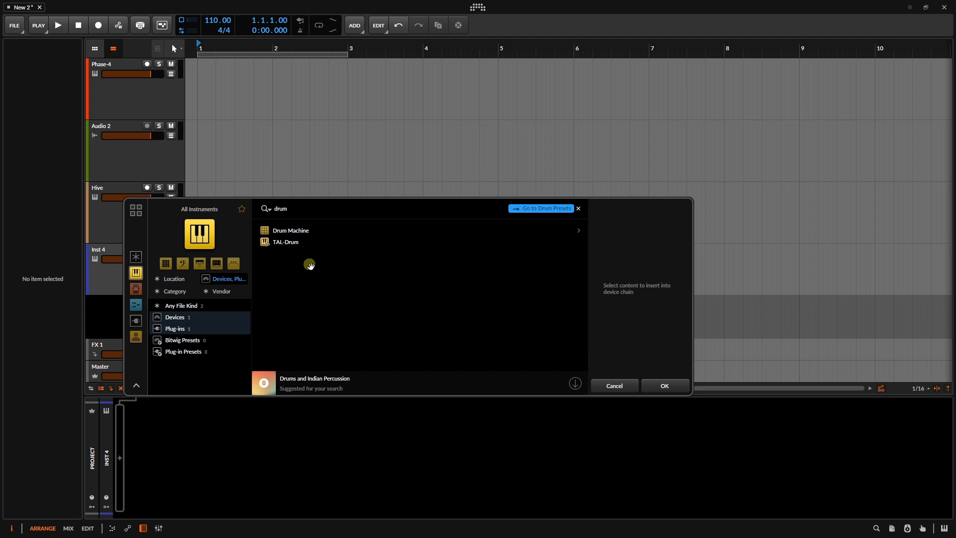
key(Down)
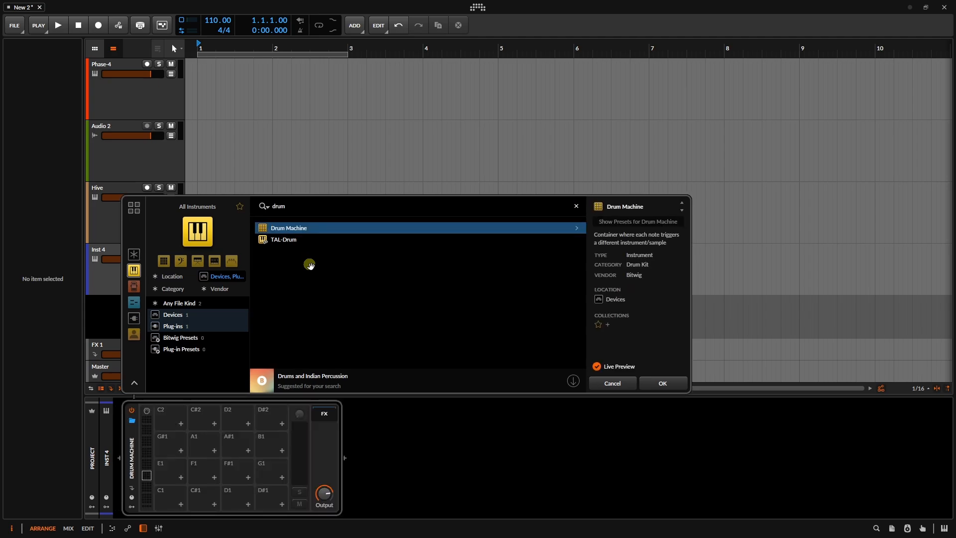
key(Return)
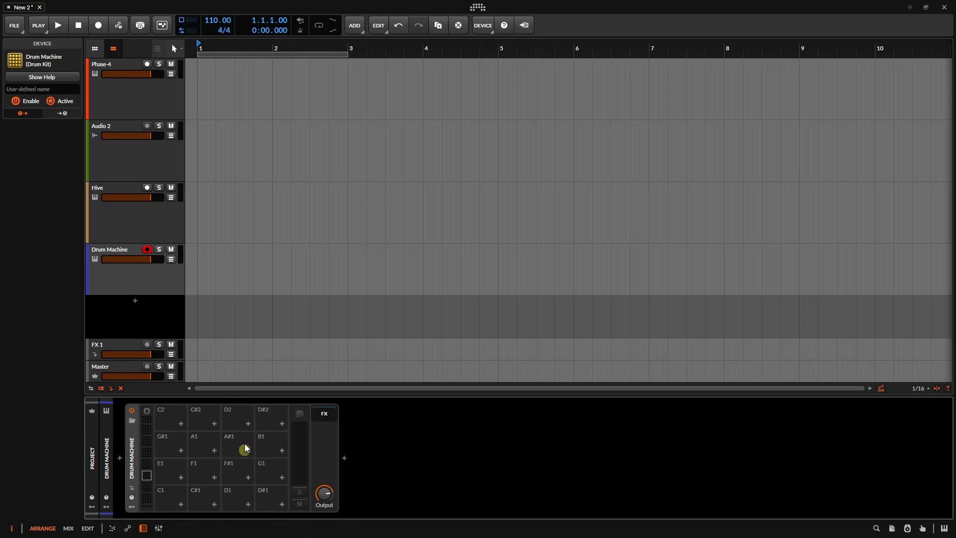
- Browse the Packages, Collections and Field Samples locations for the Drum Machine's C1 pad and leave without loading a sample
click(181, 504)
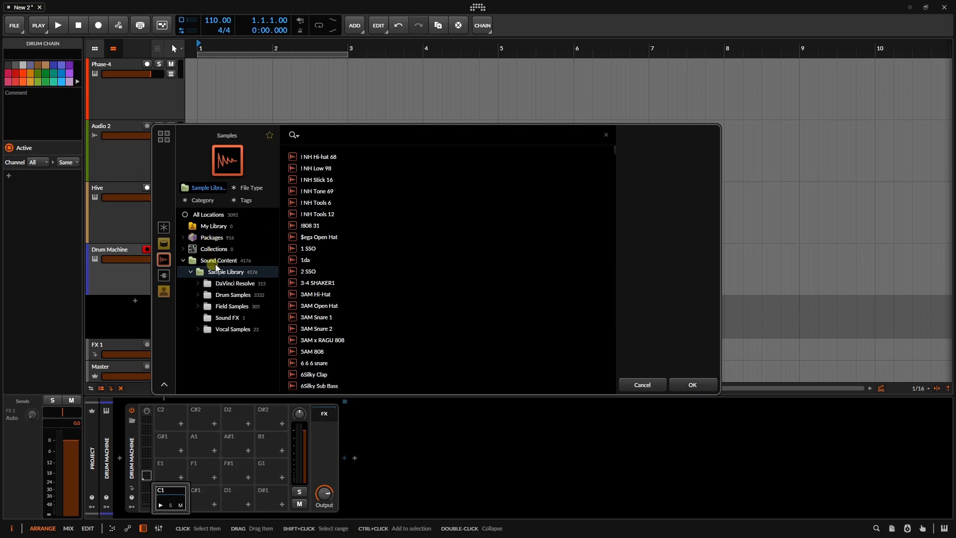
click(210, 237)
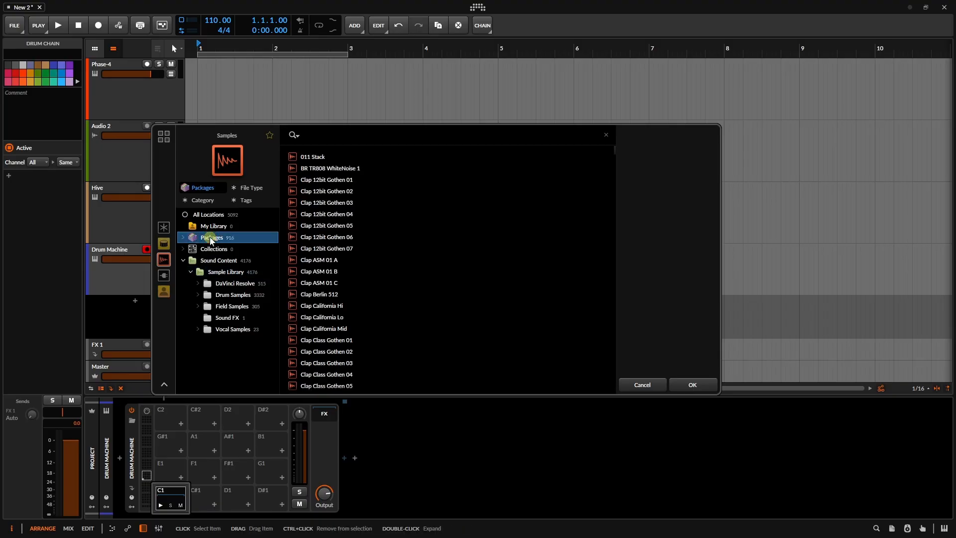
click(210, 248)
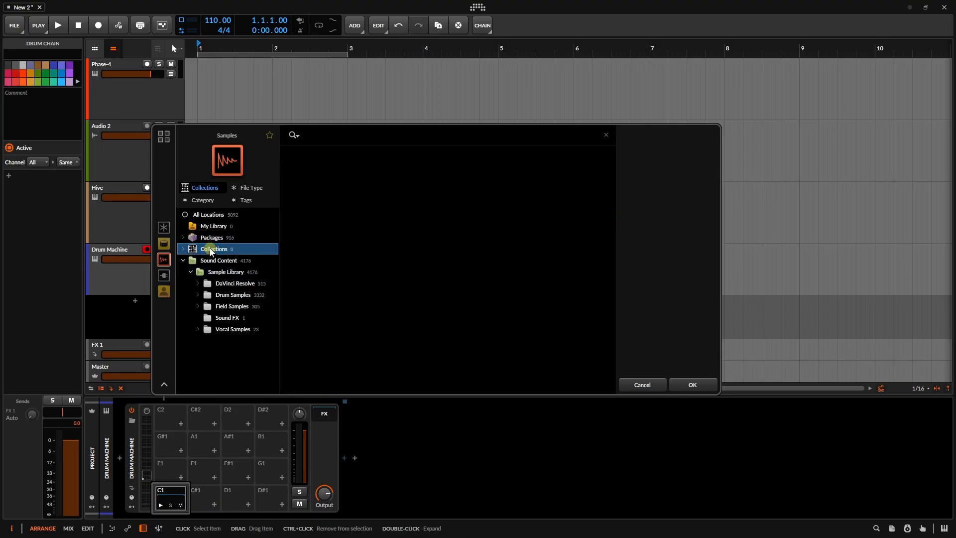
click(219, 310)
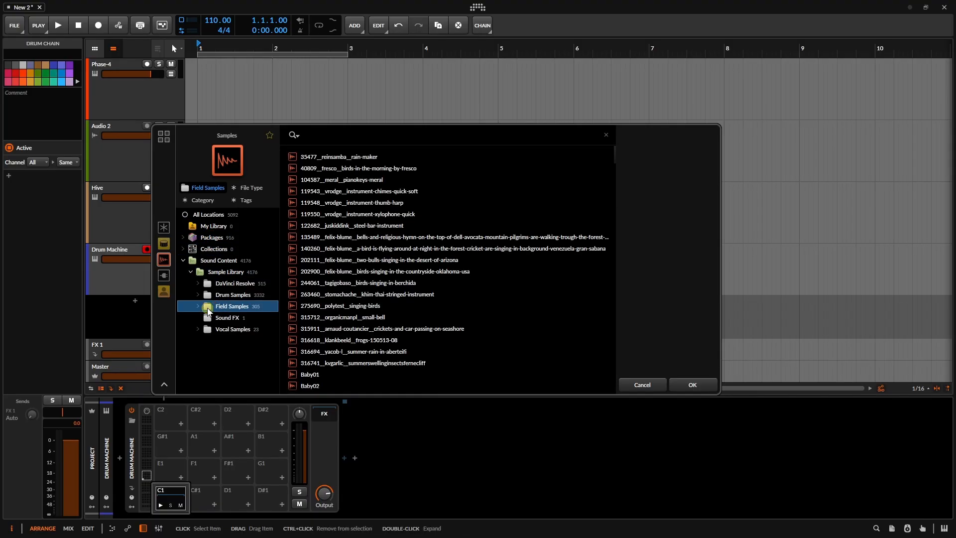
right_click(222, 364)
mouse_move(257, 423)
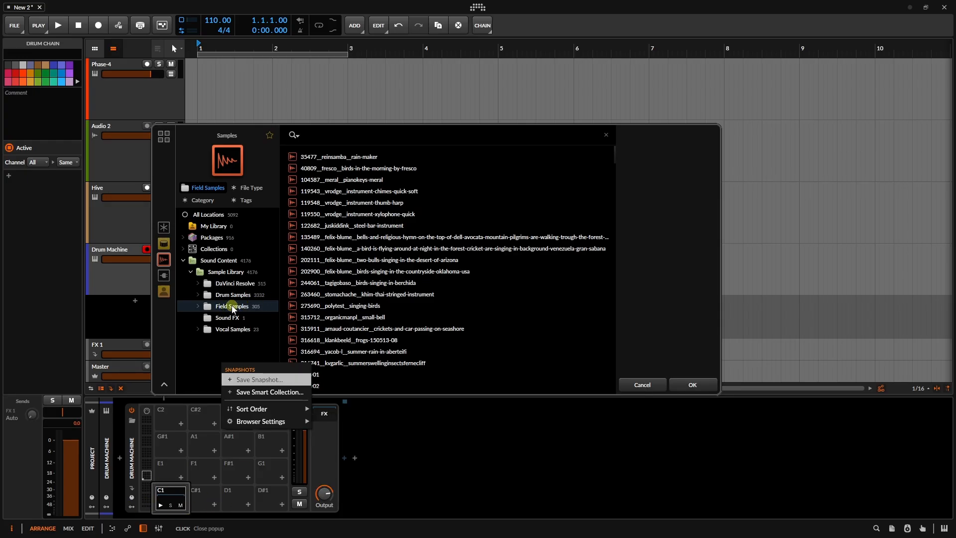
click(201, 352)
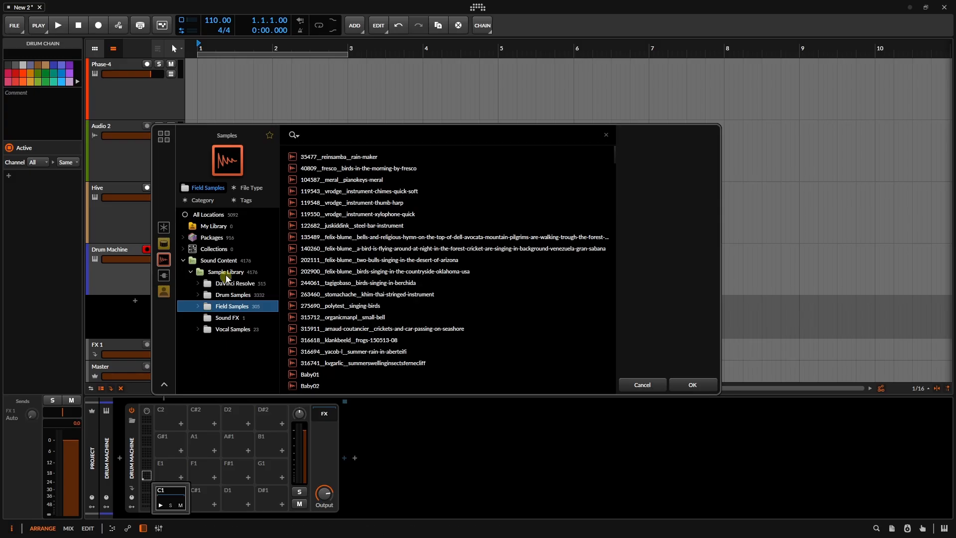
click(641, 386)
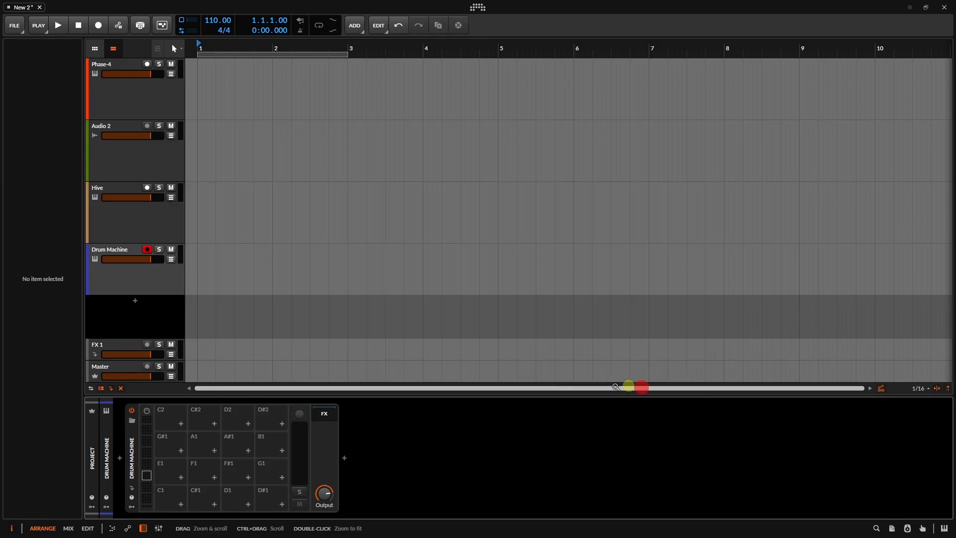
- Load the steel-bar-instrument sample from Field Samples onto the Drum Machine's C1 pad and select its Sampler device
click(181, 503)
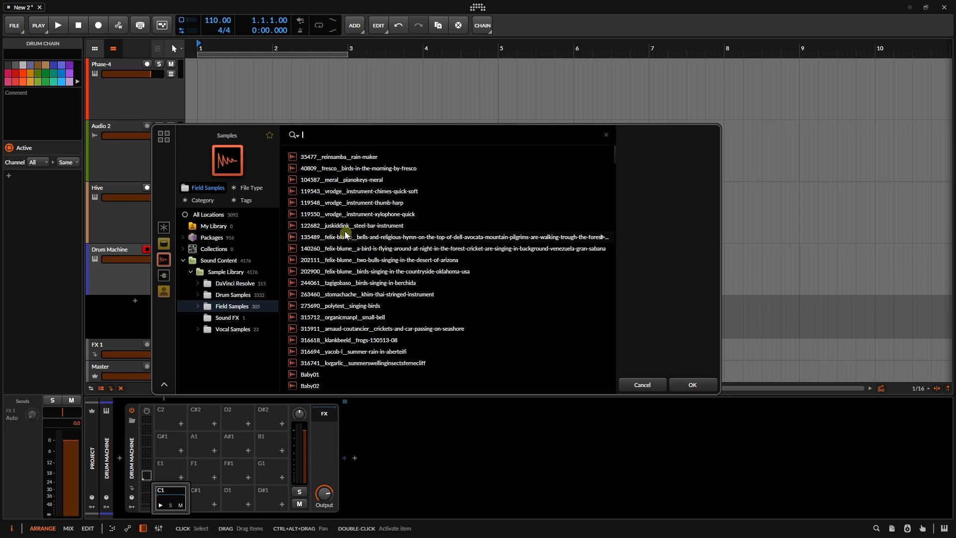
click(365, 225)
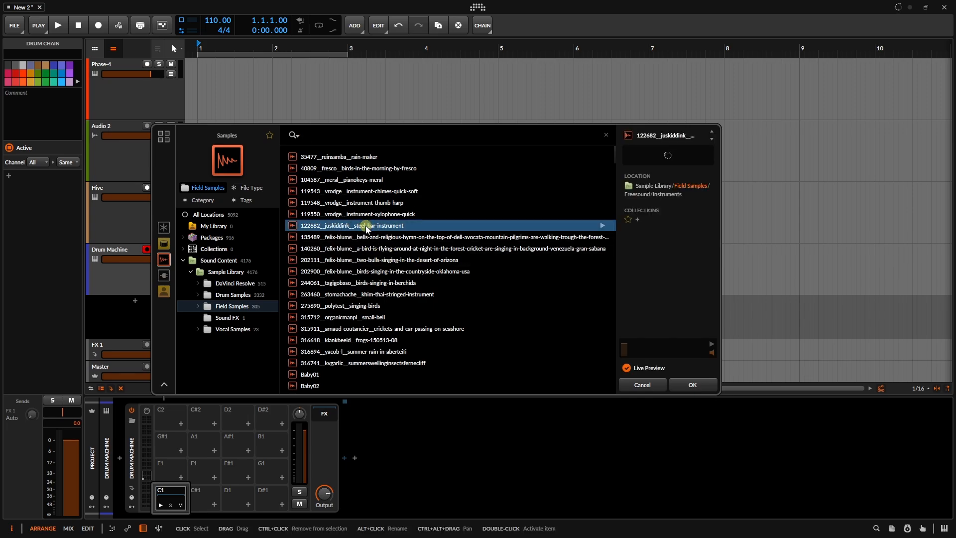
double_click(366, 226)
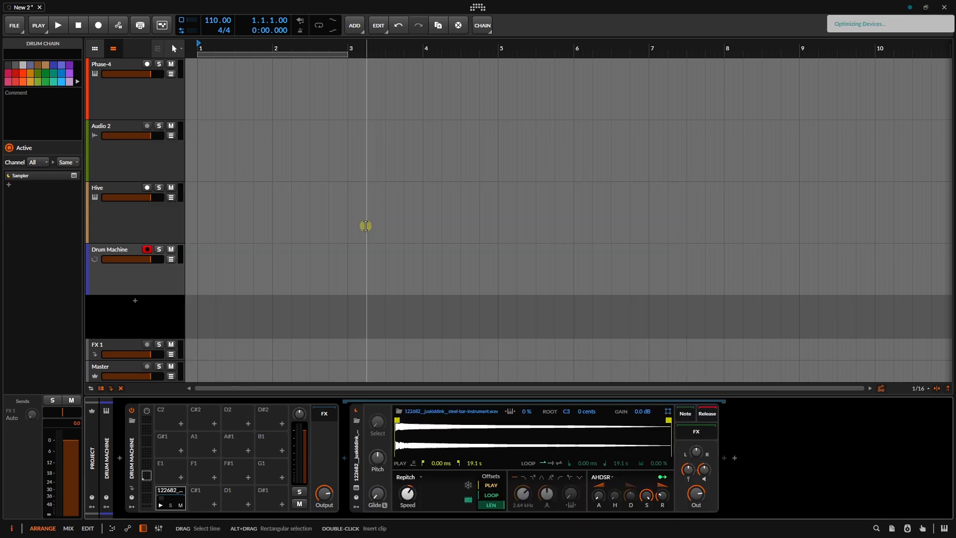
click(360, 456)
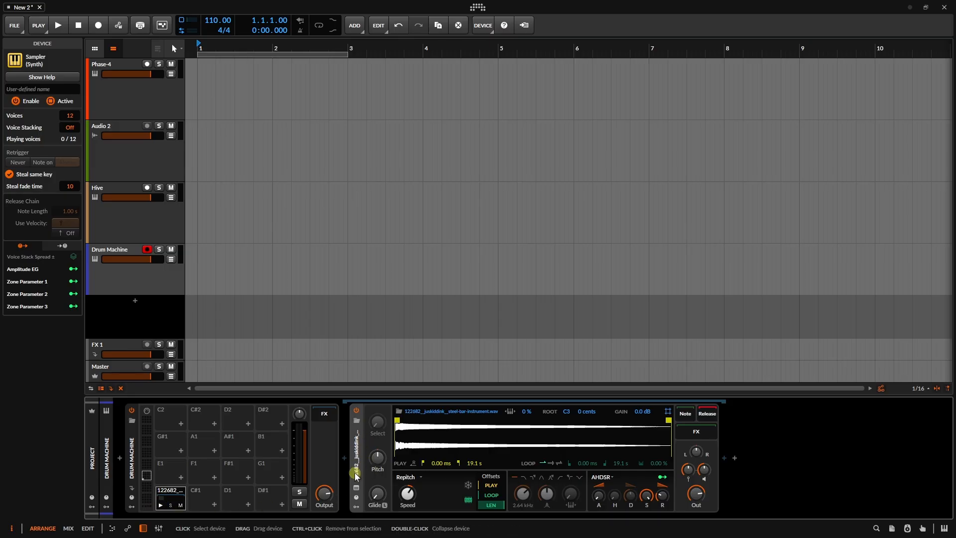
- Load the Hive instrument plug-in onto the Drum Machine's C#1 pad, close its plug-in window and audition the pad
double_click(214, 502)
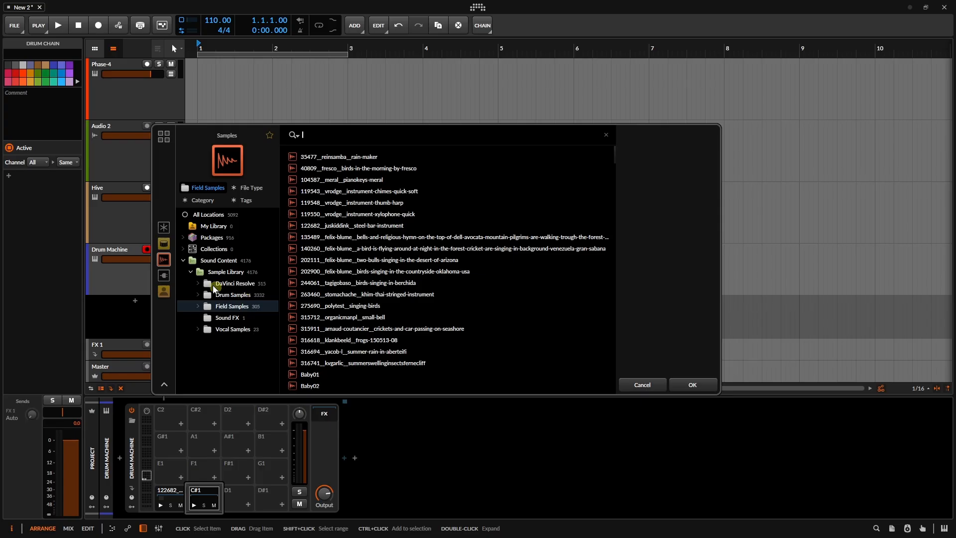
click(163, 243)
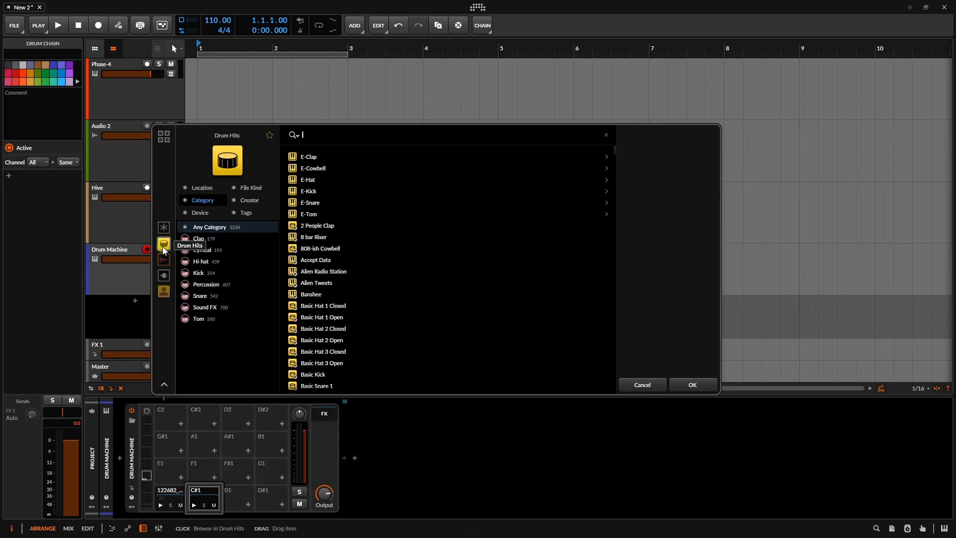
click(164, 275)
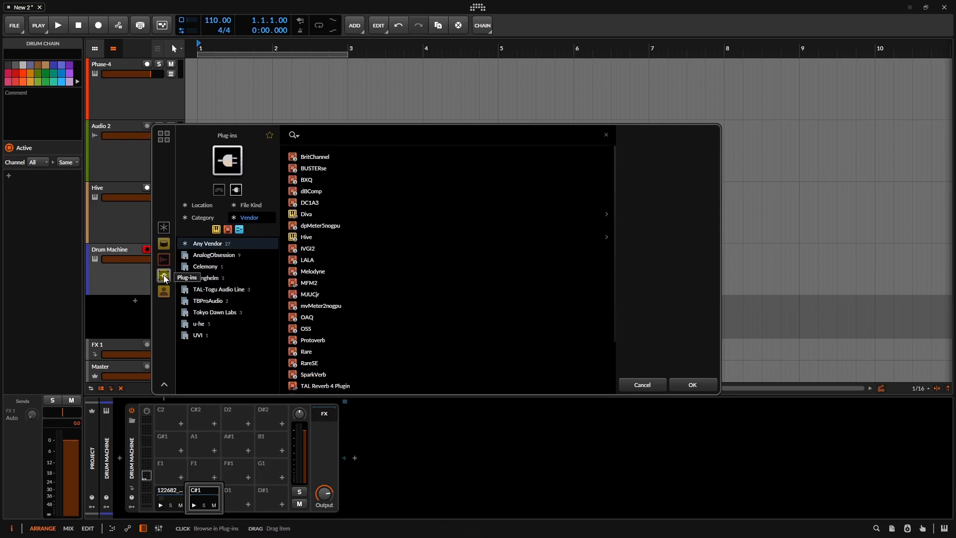
click(215, 230)
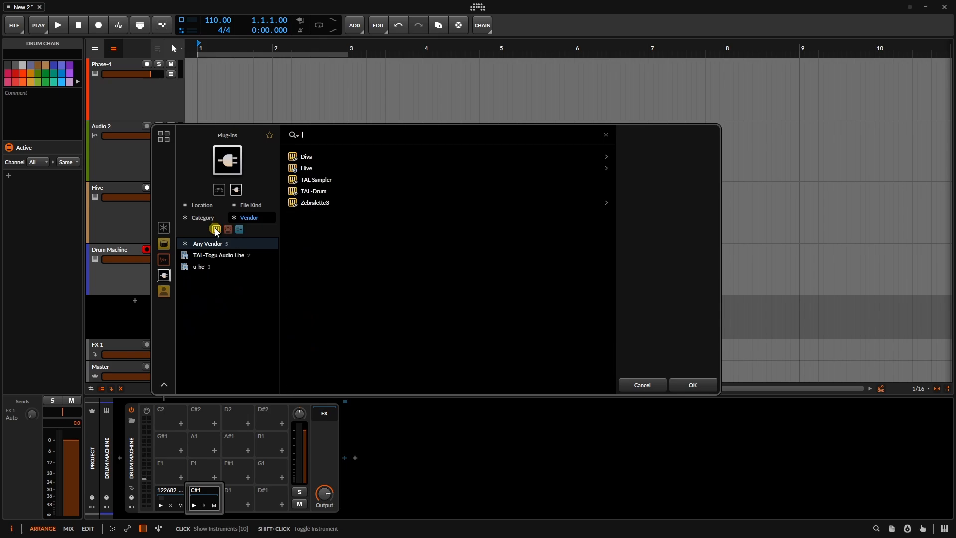
double_click(303, 169)
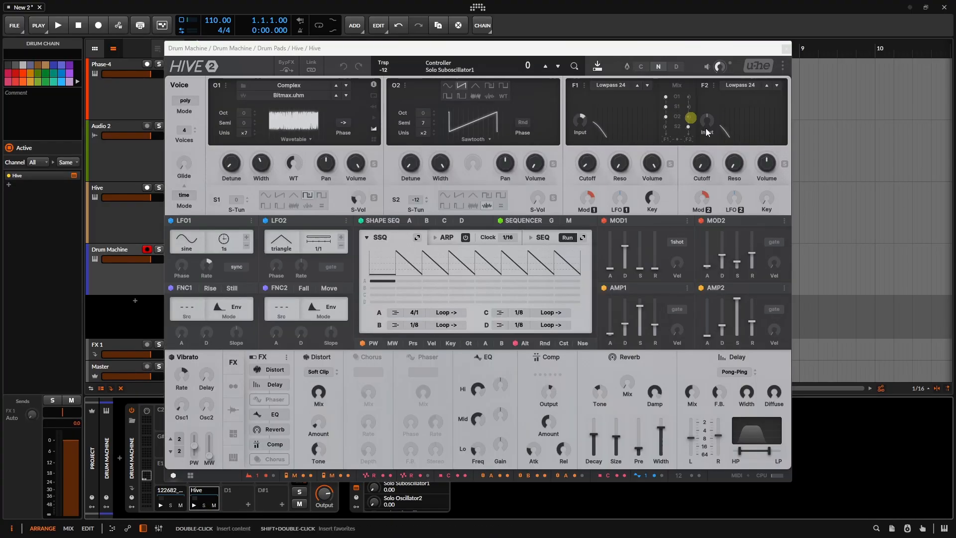
click(786, 48)
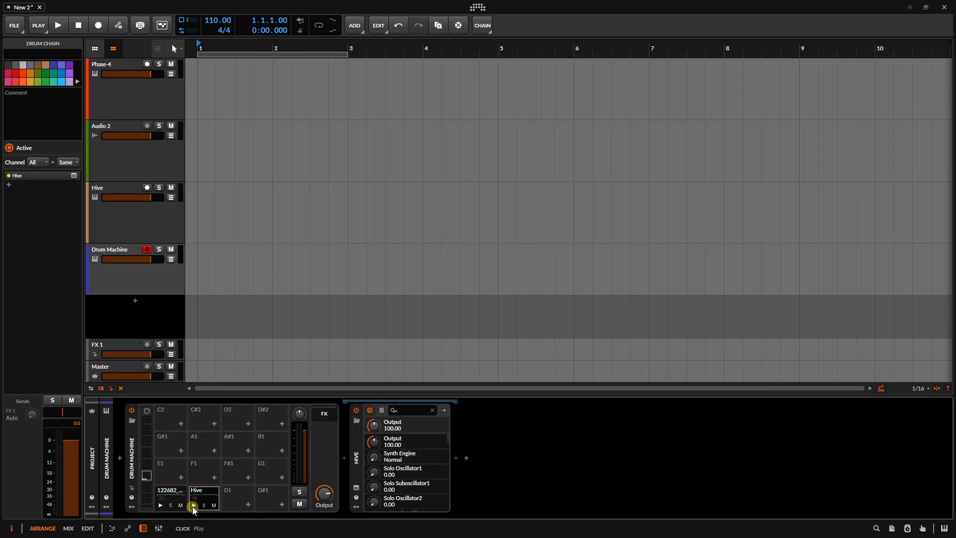
click(193, 505)
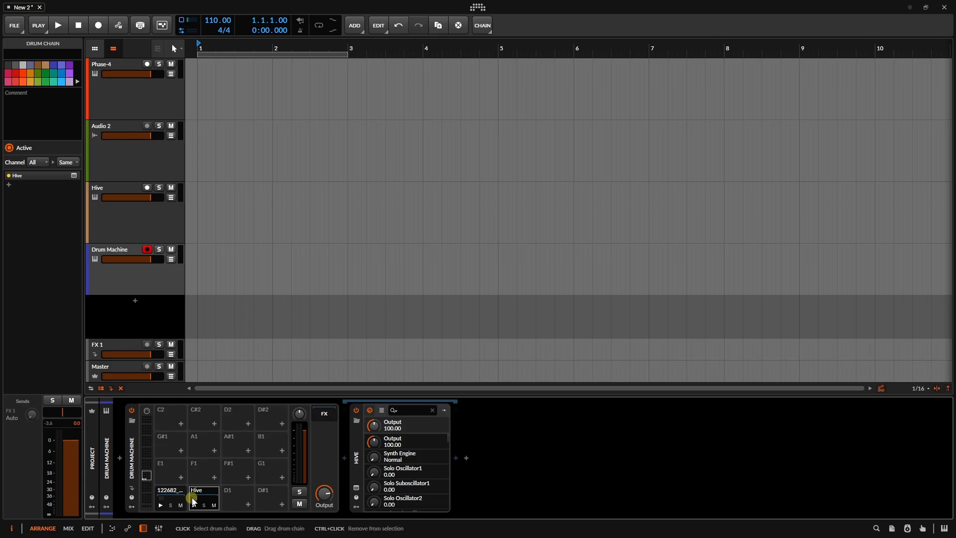
- Compare the device chains of the C1 and C#1 pads and delete the Hive pad
click(237, 498)
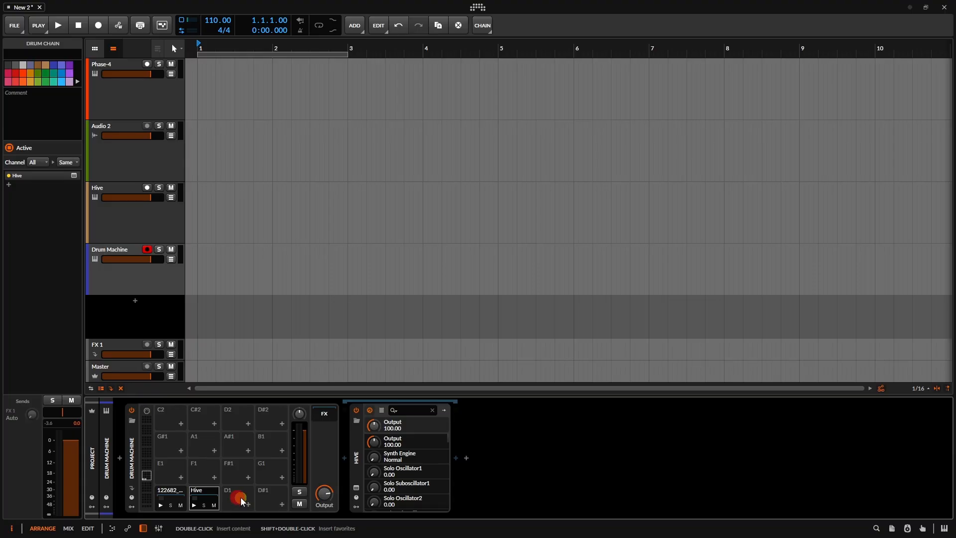
click(169, 493)
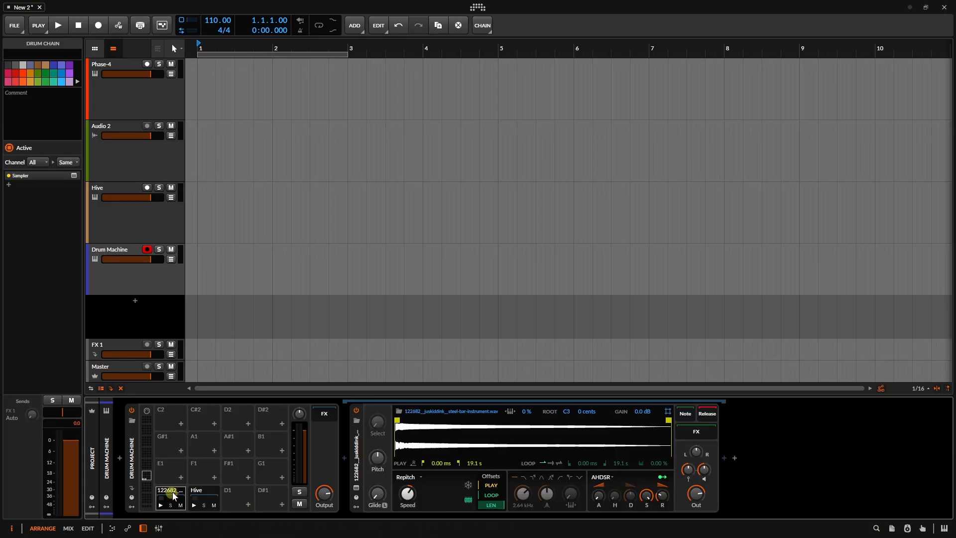
click(199, 491)
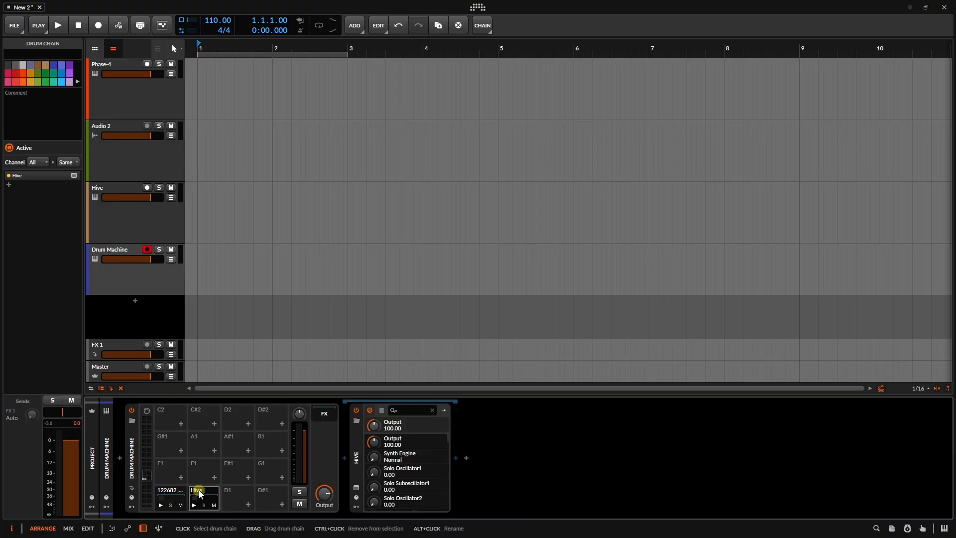
key(Delete)
- Load the instrument-chimes-quick-soft sample from Field Samples onto the Drum Machine's C#1 pad
double_click(205, 495)
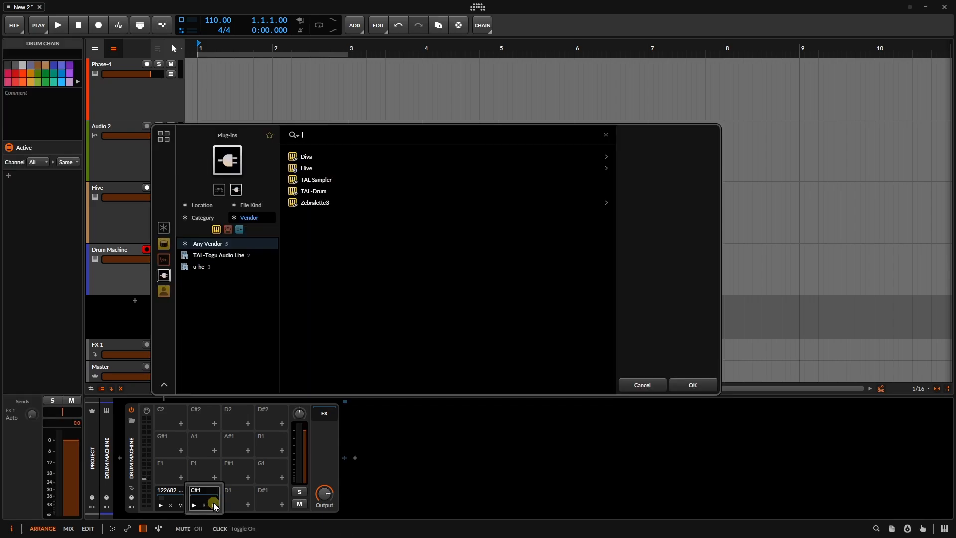
click(164, 259)
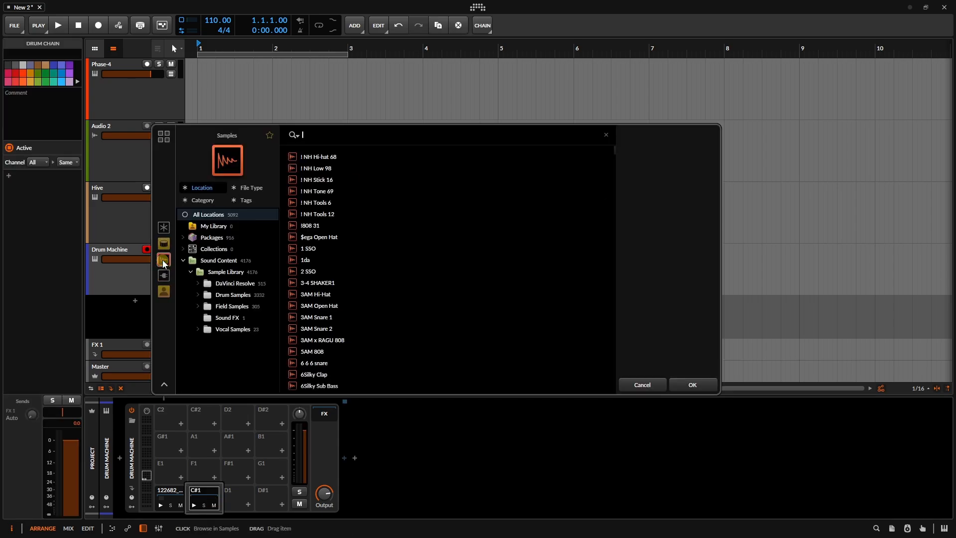
click(227, 306)
click(331, 192)
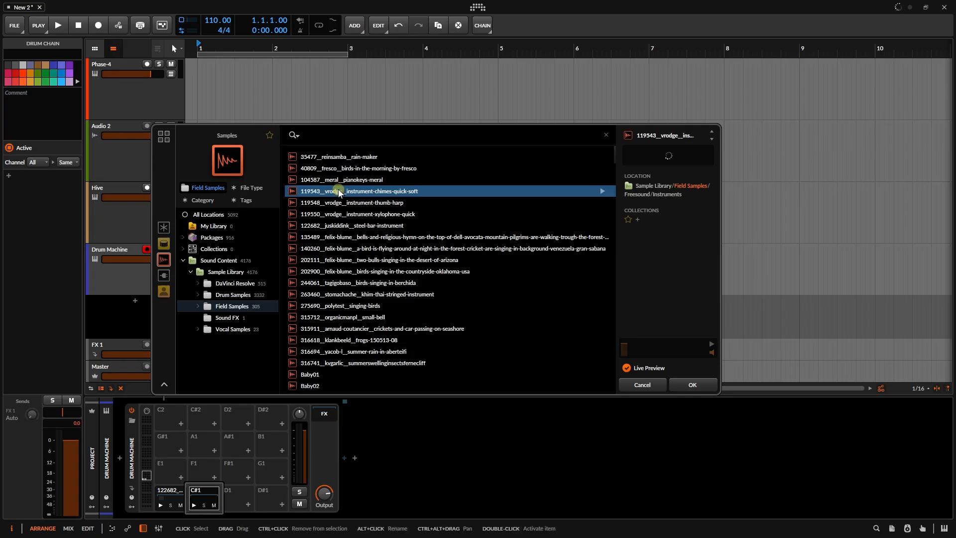
double_click(339, 192)
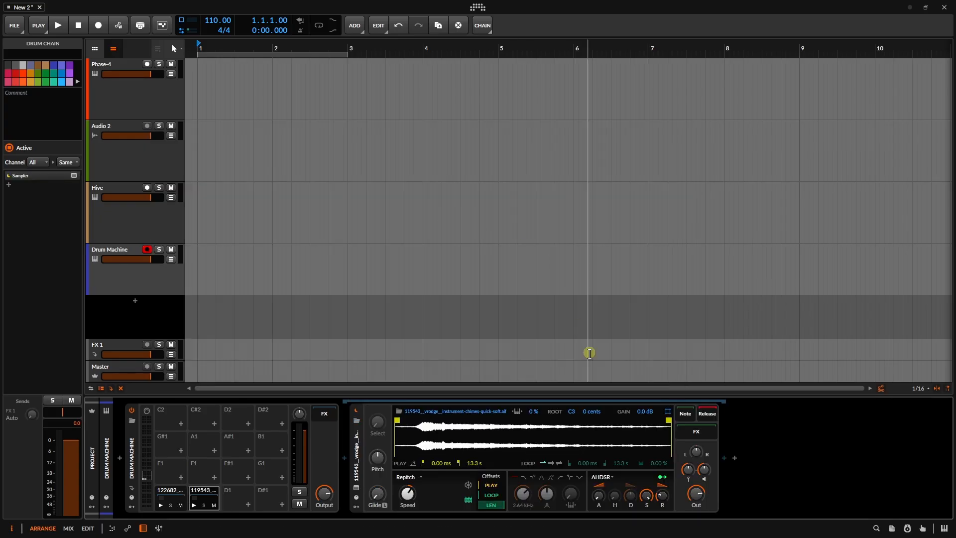
- Show the chimes Sampler's expanded waveform editor and set the play start to about 8.06 ms and the play end to 13.3 s
click(357, 464)
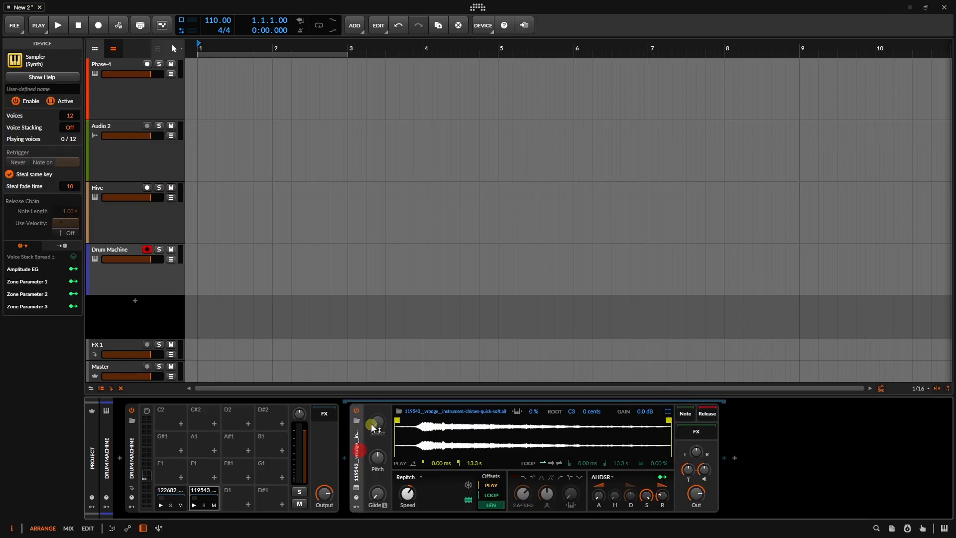
click(356, 490)
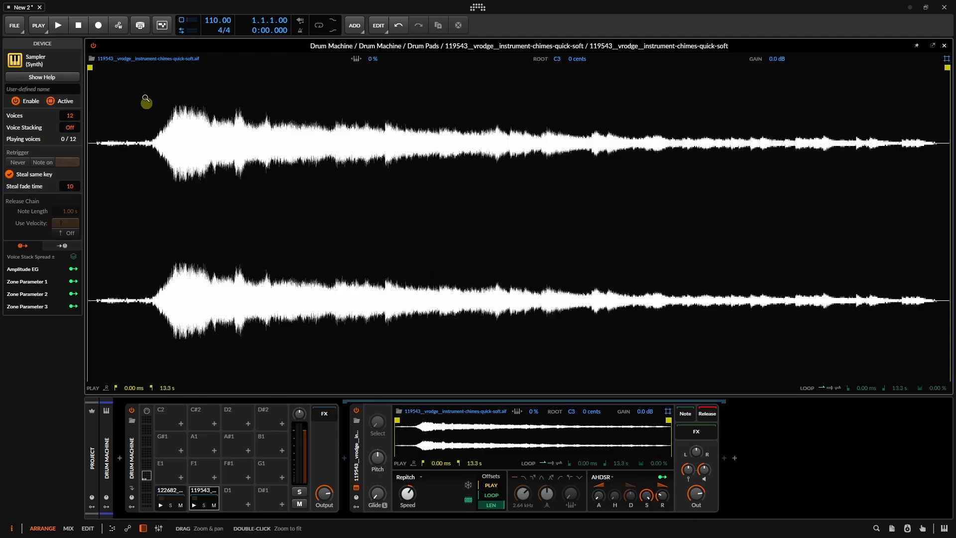
mouse_move(91, 75)
mouse_down()
mouse_move(394, 87)
mouse_move(235, 91)
mouse_move(230, 113)
mouse_move(300, 126)
mouse_move(85, 132)
mouse_move(288, 149)
mouse_move(88, 144)
mouse_up()
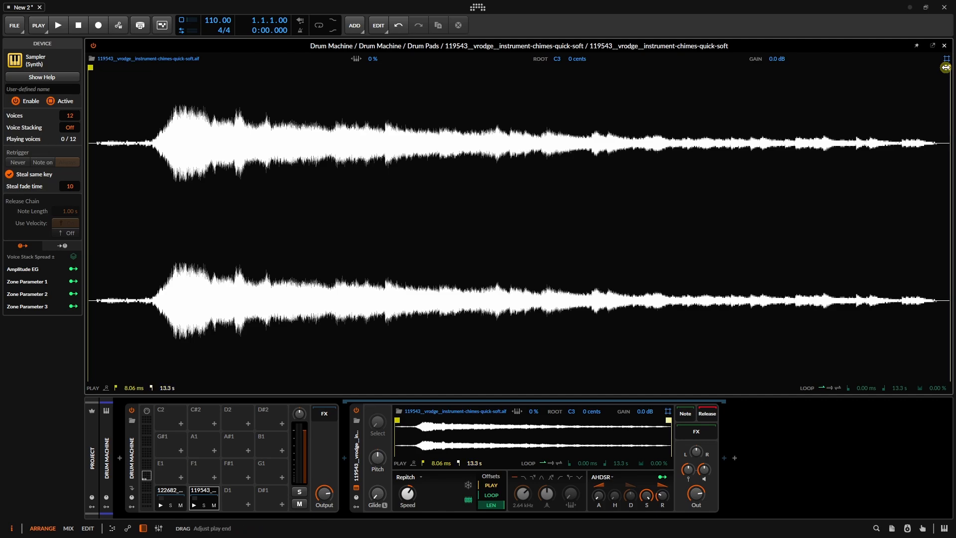
mouse_move(945, 68)
mouse_down()
mouse_move(753, 85)
mouse_move(952, 76)
mouse_up()
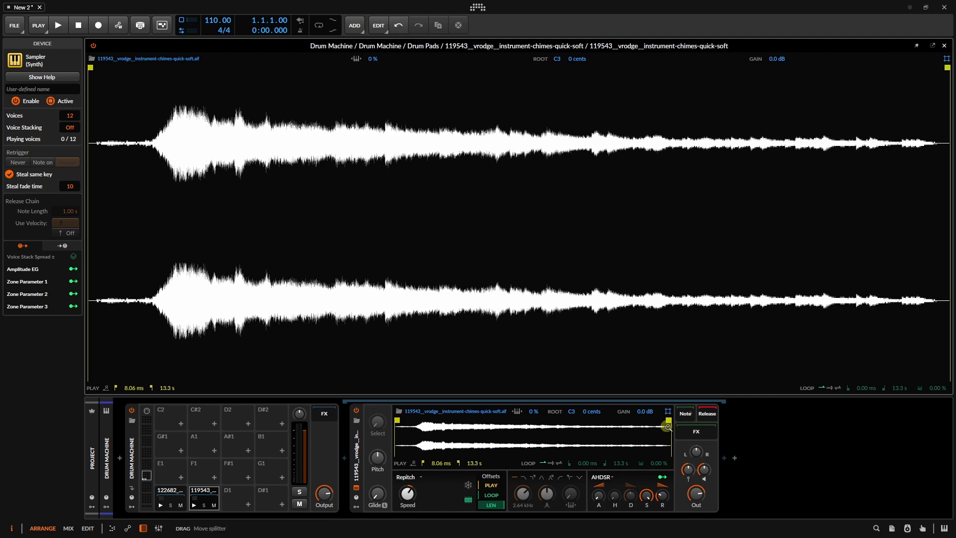
- Limit the chimes sample's playback to about 5.26 s to 8.49 s and toggle the waveform zoom between that range and the whole sample
mouse_move(668, 421)
mouse_down()
mouse_move(551, 425)
mouse_move(670, 421)
mouse_up()
drag(397, 419, 505, 421)
drag(668, 421, 568, 421)
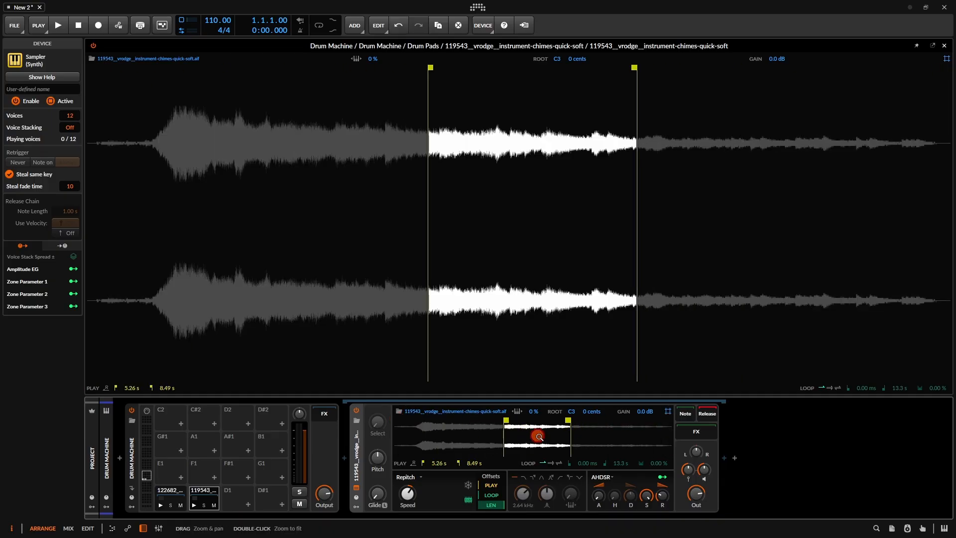
double_click(538, 436)
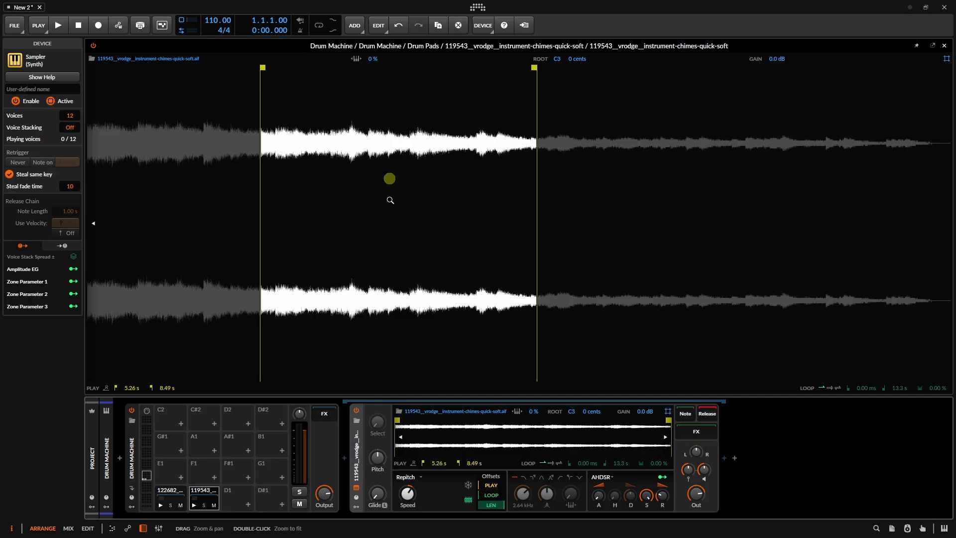
double_click(397, 213)
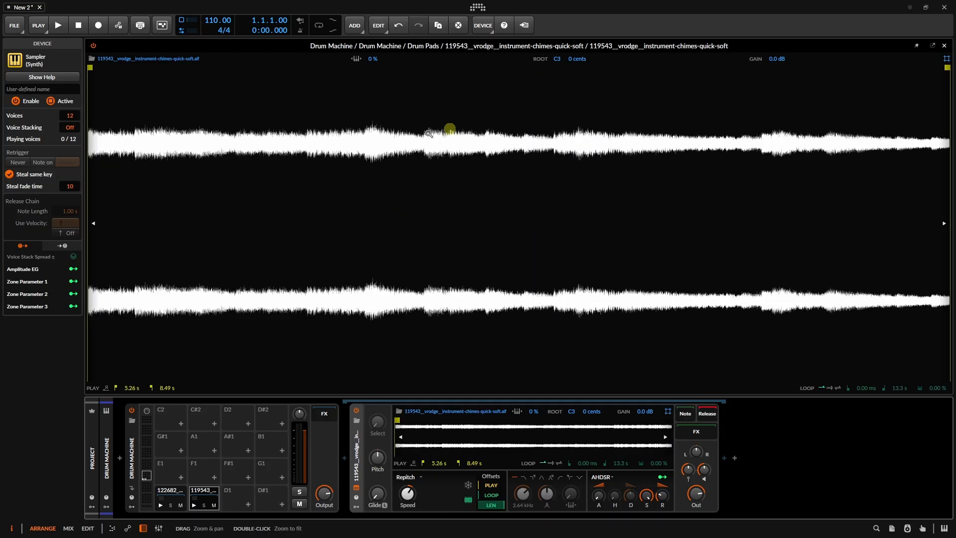
double_click(456, 193)
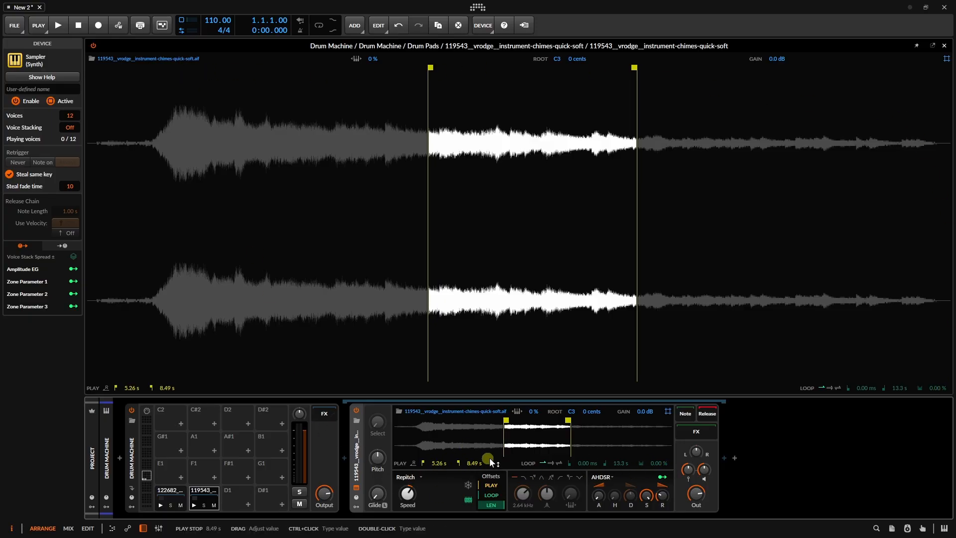
- Close the expanded waveform editor and view the Sampler's sample browser without replacing the sample
click(944, 47)
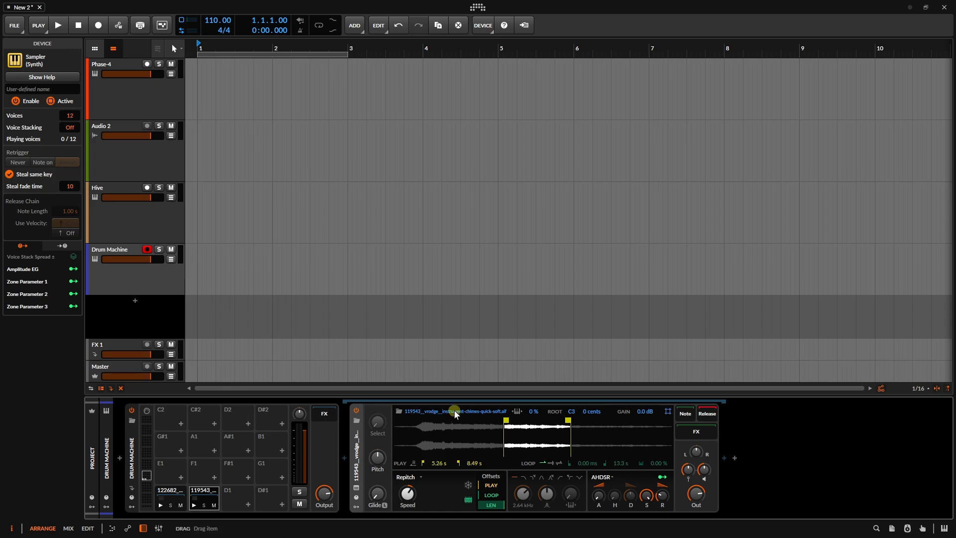
click(398, 411)
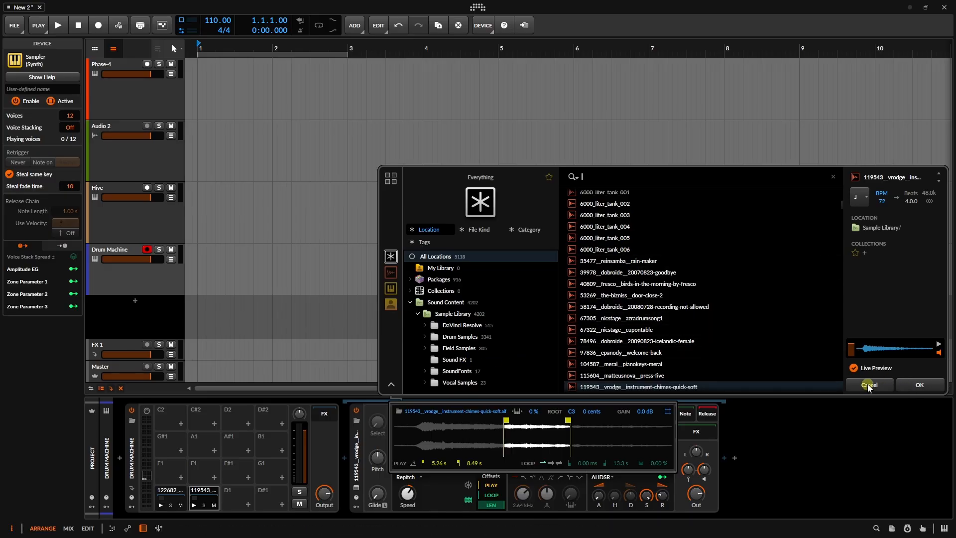
click(853, 385)
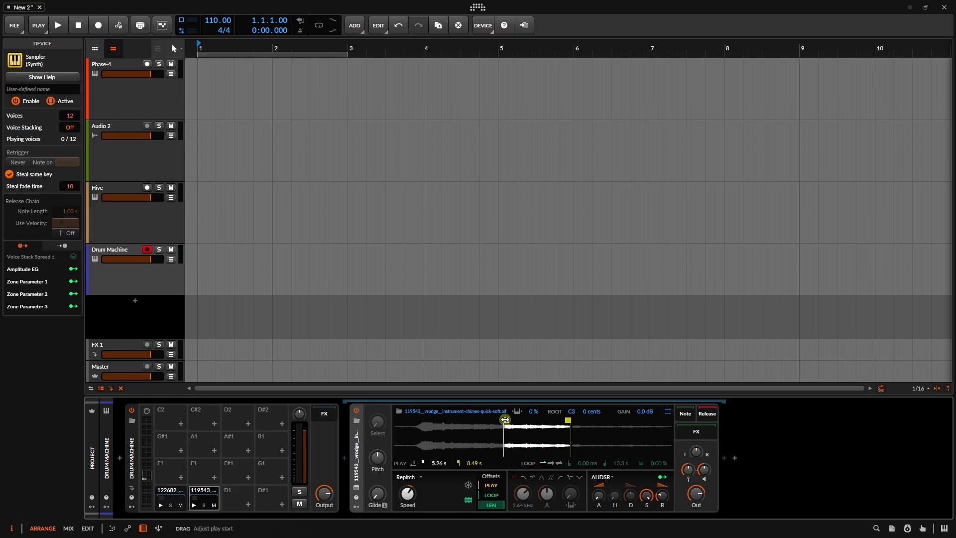
- Set the chimes sample's play start to 0.00 ms and its play end to 13.3 s
drag(504, 421, 329, 426)
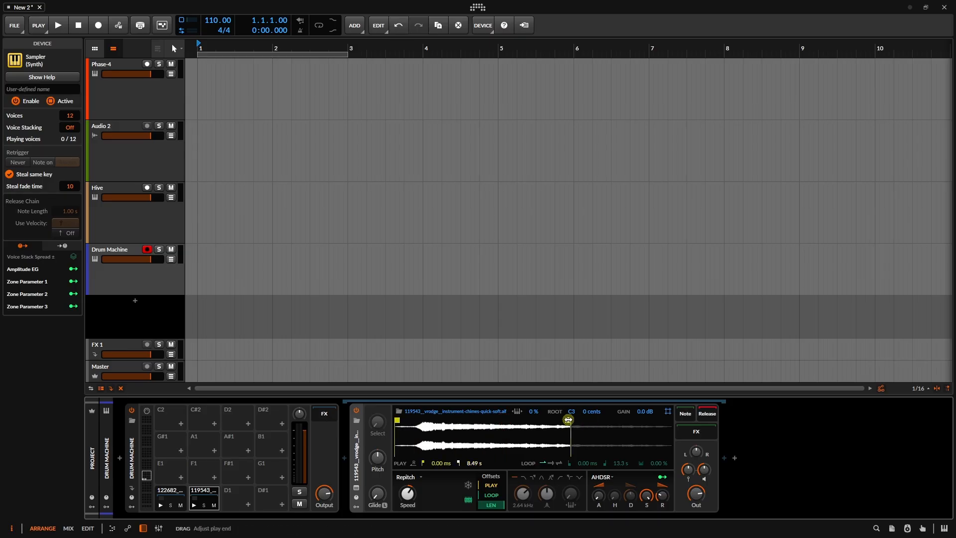
drag(568, 421, 672, 428)
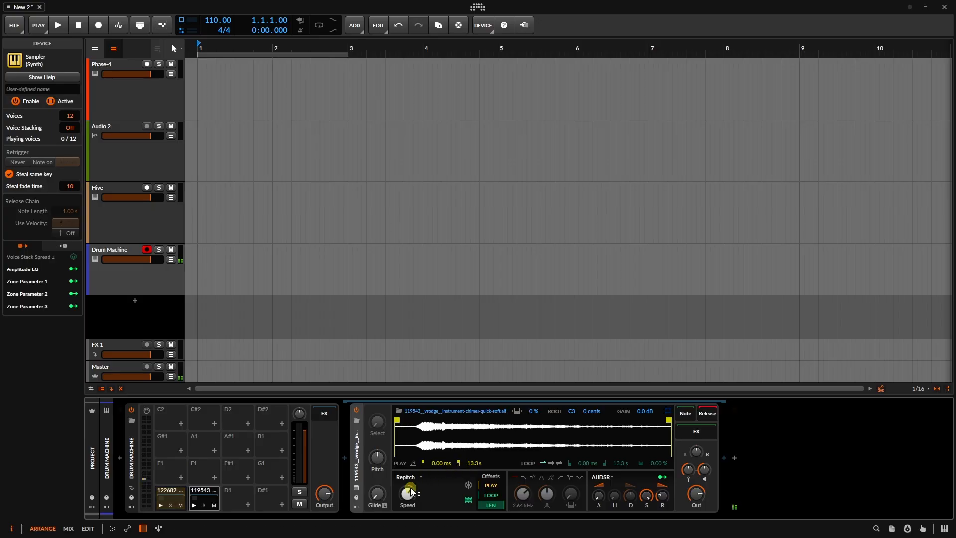
- Try the Sampler's Cycles and Textures play modes, then return the play mode to Repitch
drag(412, 490, 407, 502)
click(420, 478)
click(415, 498)
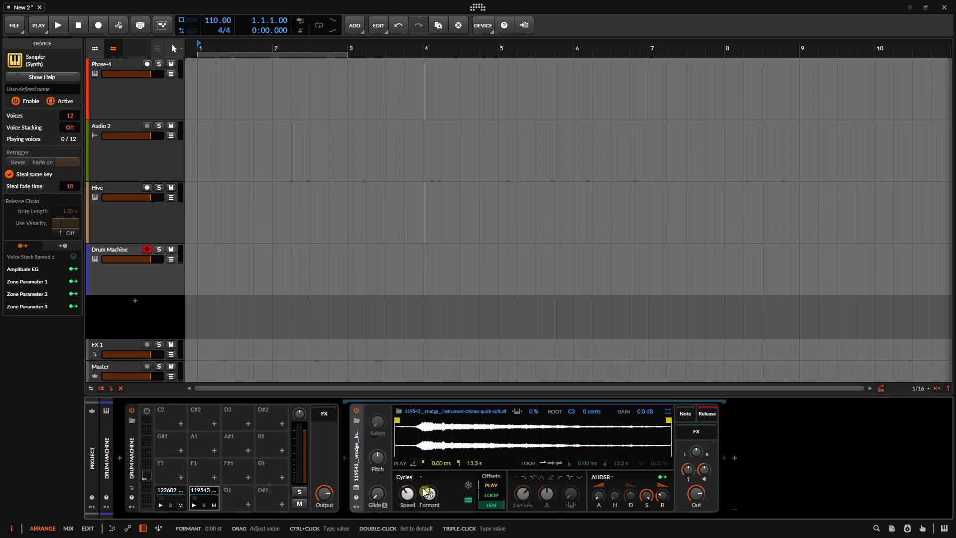
click(421, 478)
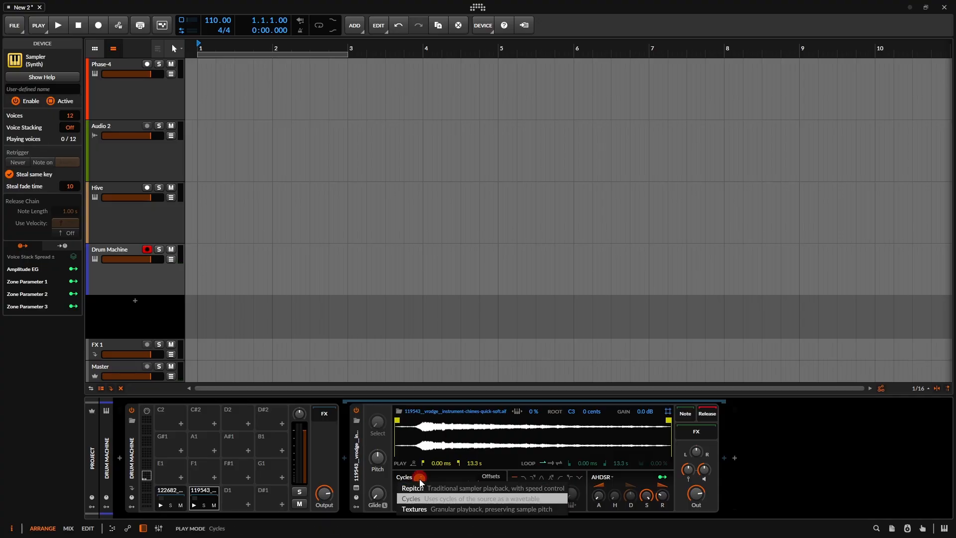
click(422, 507)
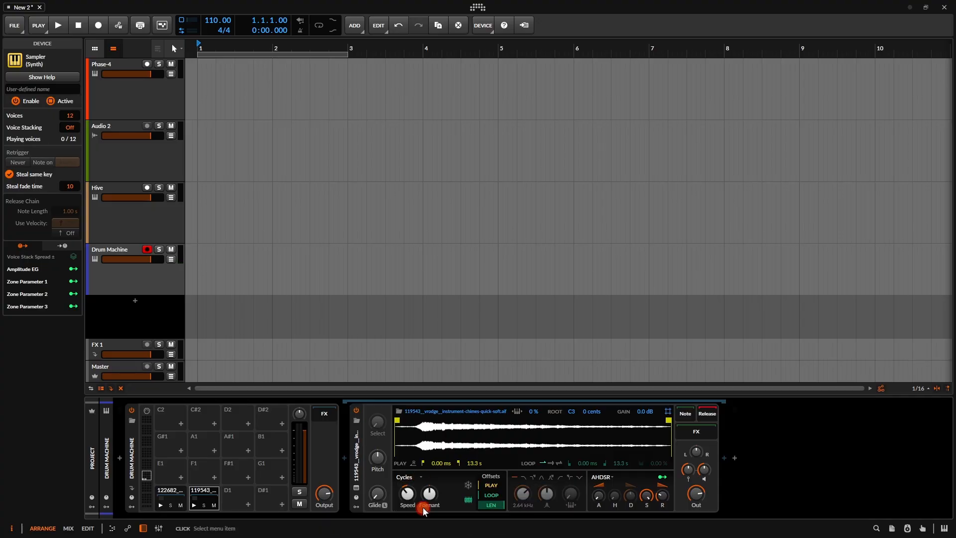
click(421, 479)
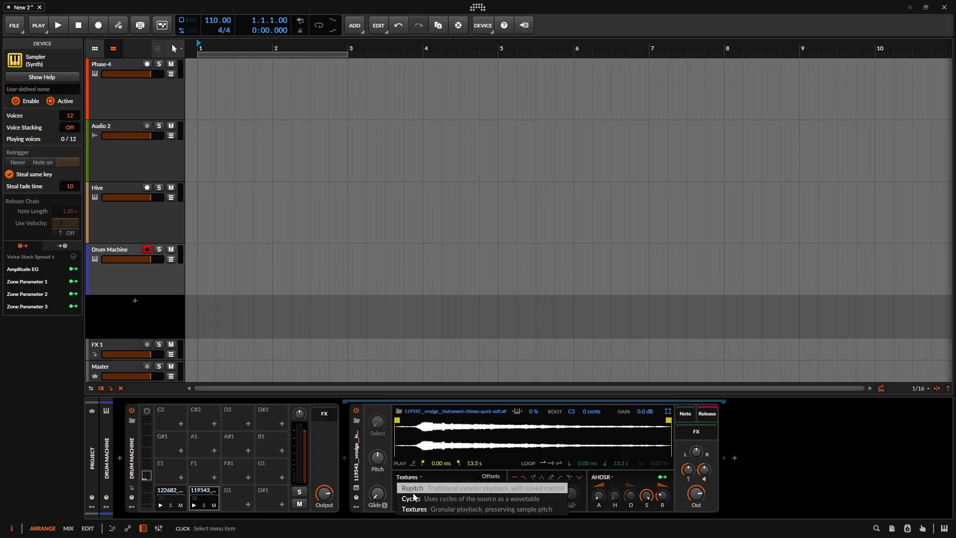
click(418, 489)
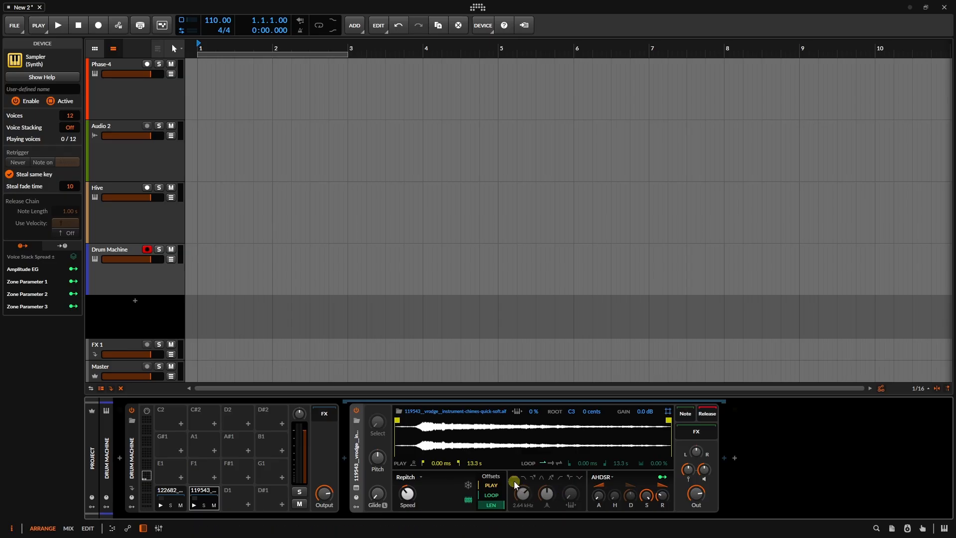
- Try several Sampler filter types, set the filter mode to Notch, and set the envelope mode to AHDSR
click(531, 478)
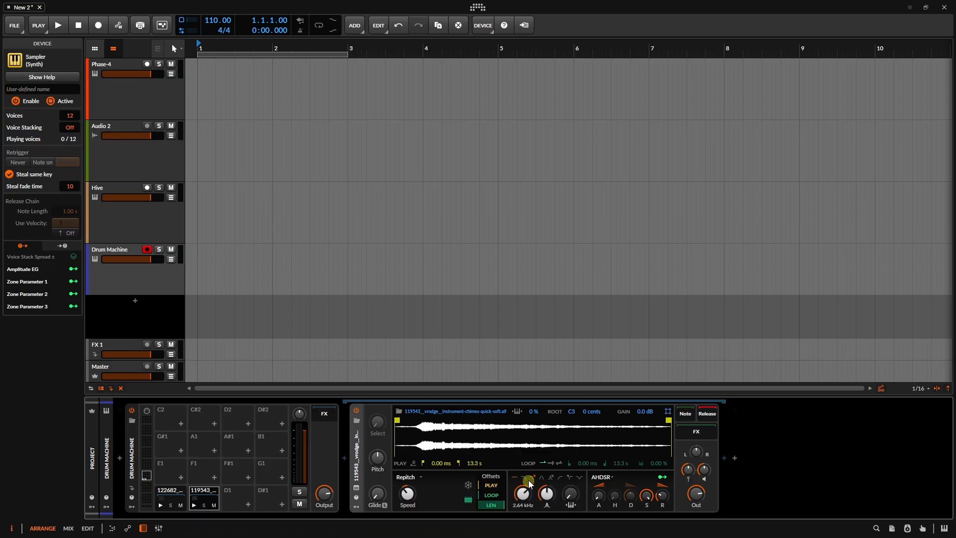
click(559, 481)
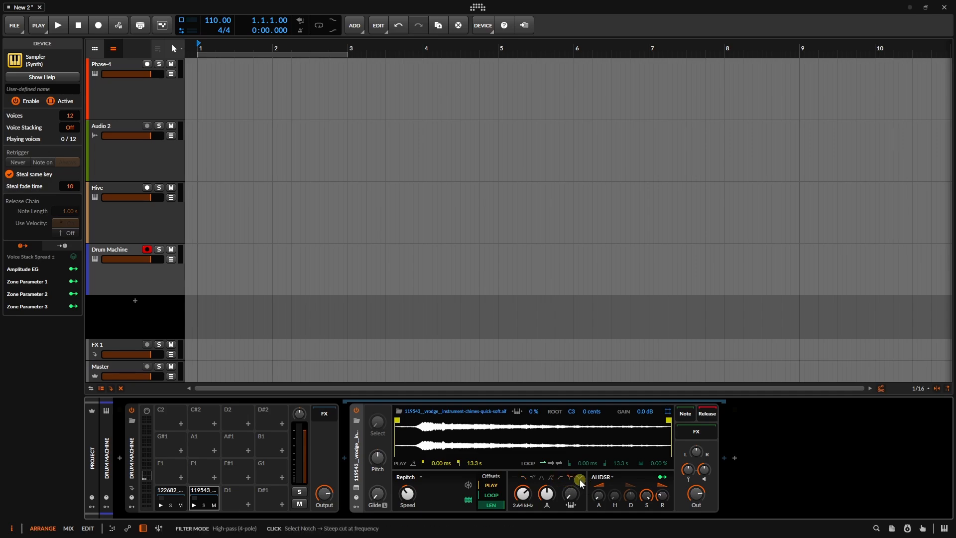
click(581, 481)
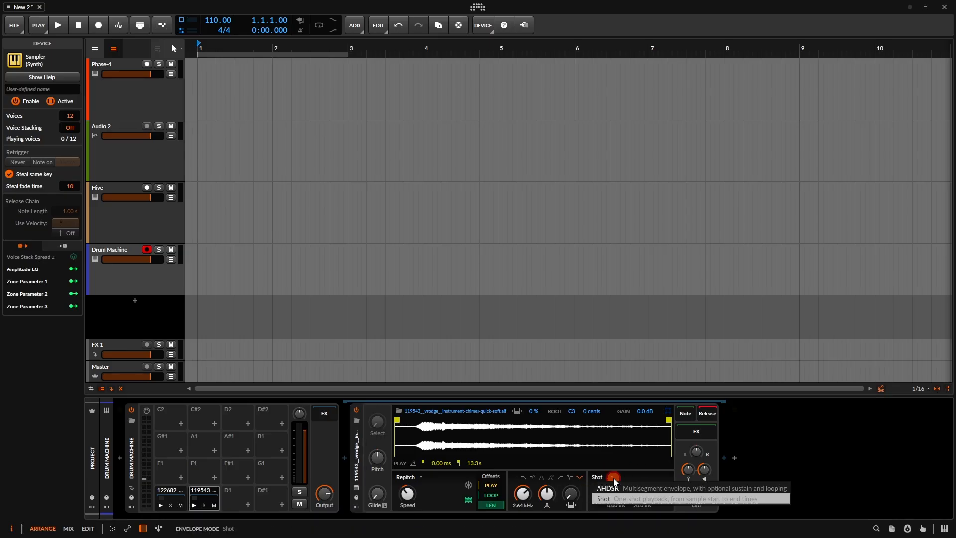
click(612, 478)
click(619, 490)
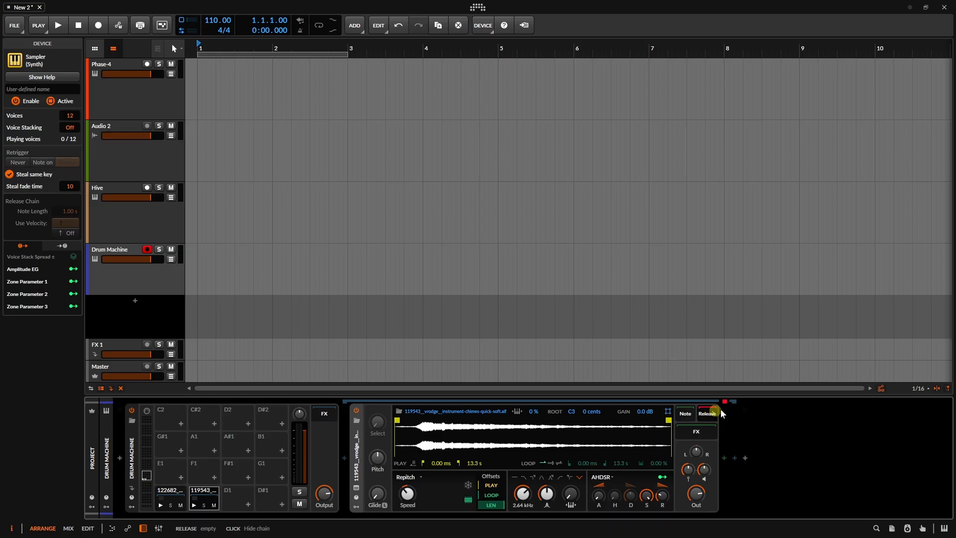
- View the device browser for the Sampler's Release chain without inserting anything, and return to the C#1 pad's Sampler
click(724, 458)
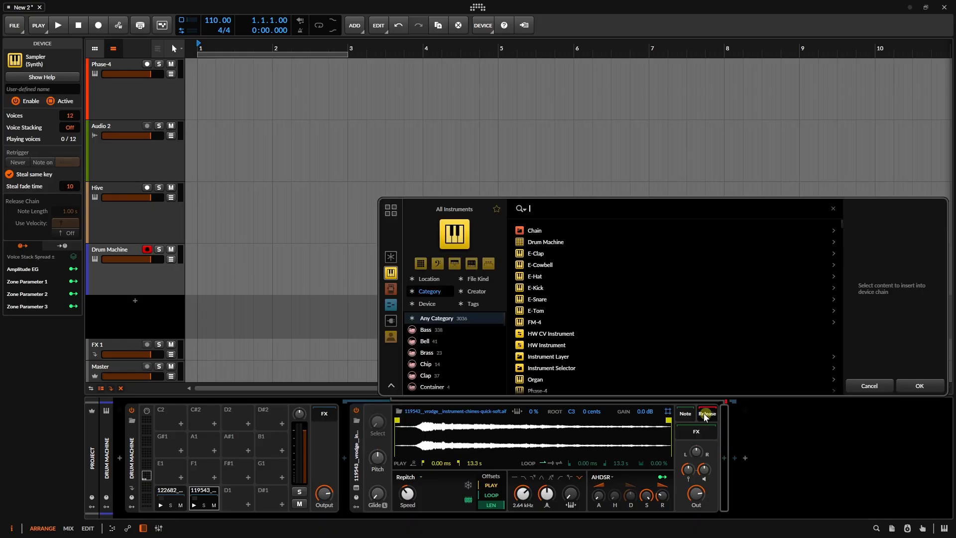
click(865, 385)
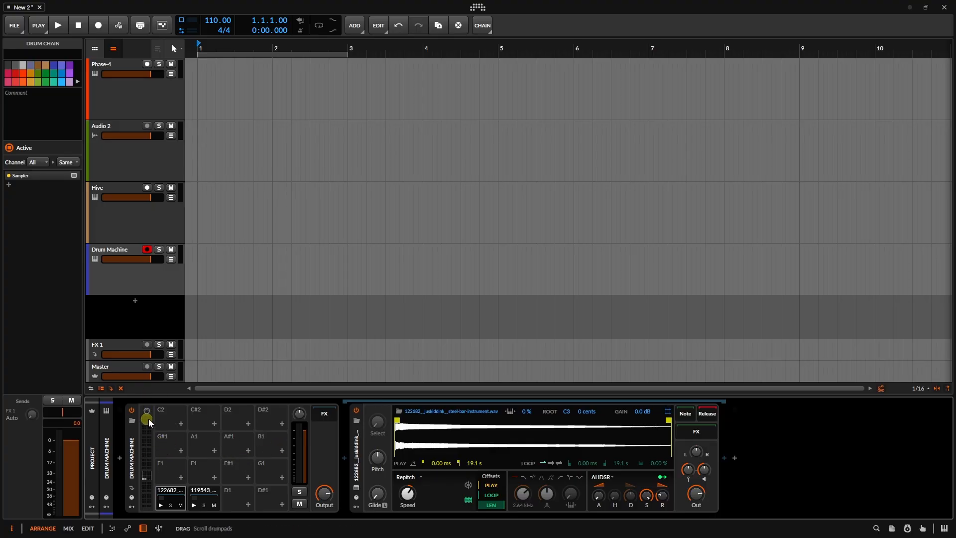
click(196, 493)
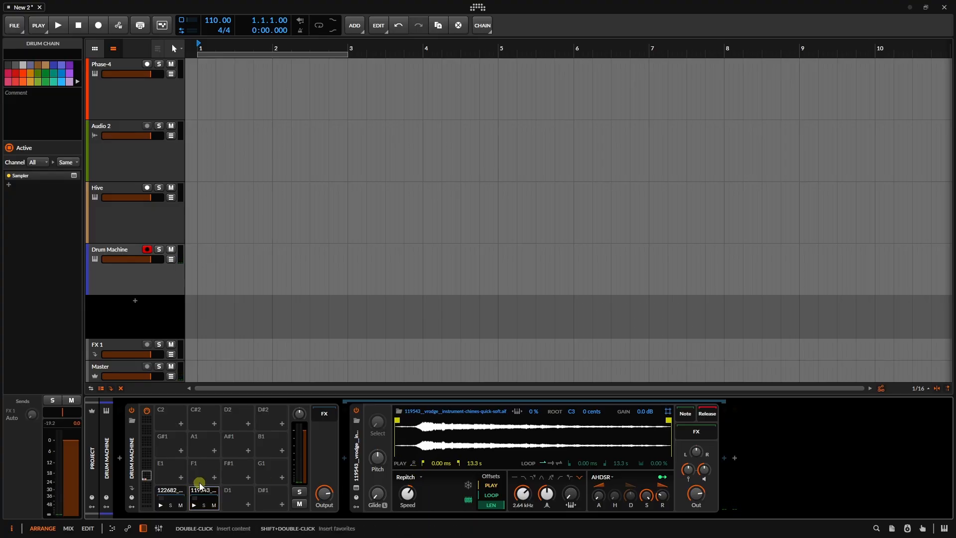
- Show and hide the Drum Machine's internal returns, remote controls and modulators in turn
click(131, 489)
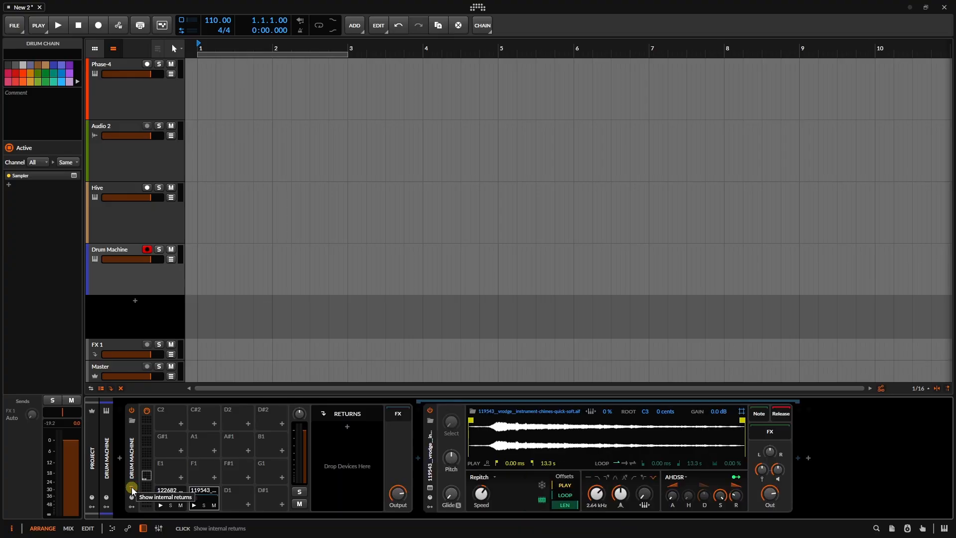
click(327, 436)
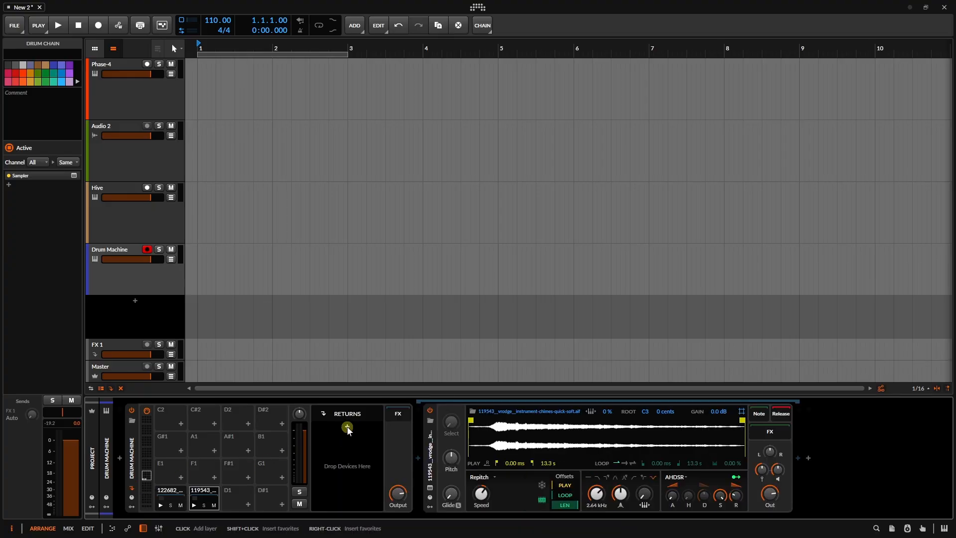
click(131, 488)
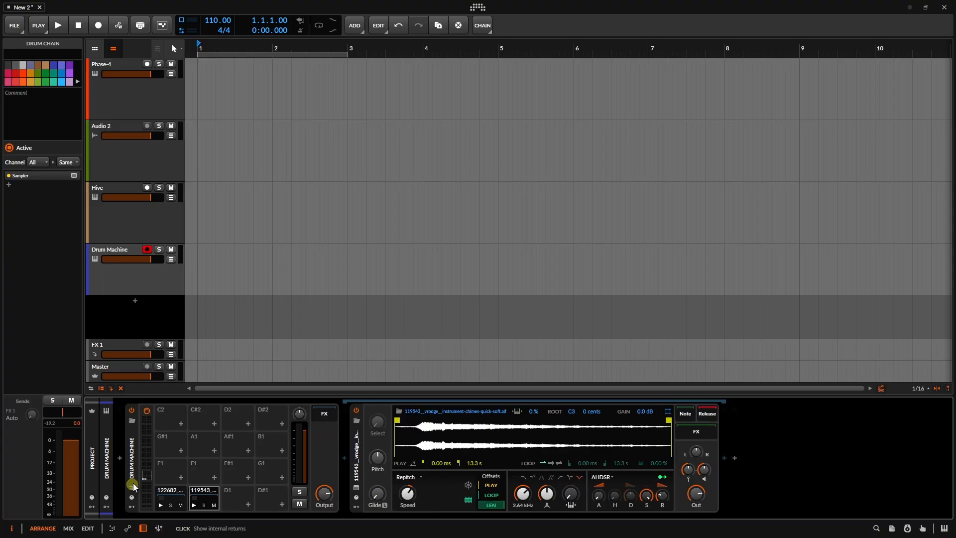
click(131, 497)
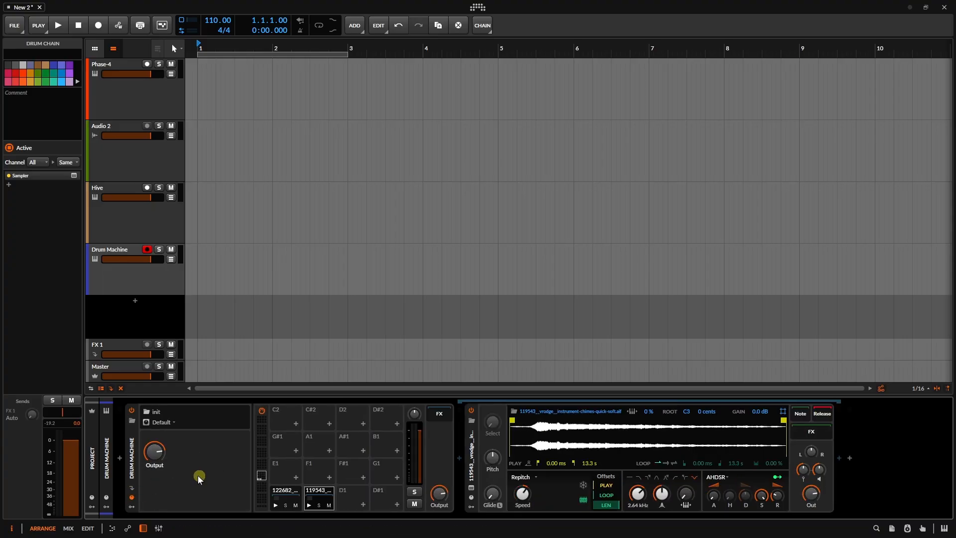
click(132, 497)
click(132, 508)
click(131, 507)
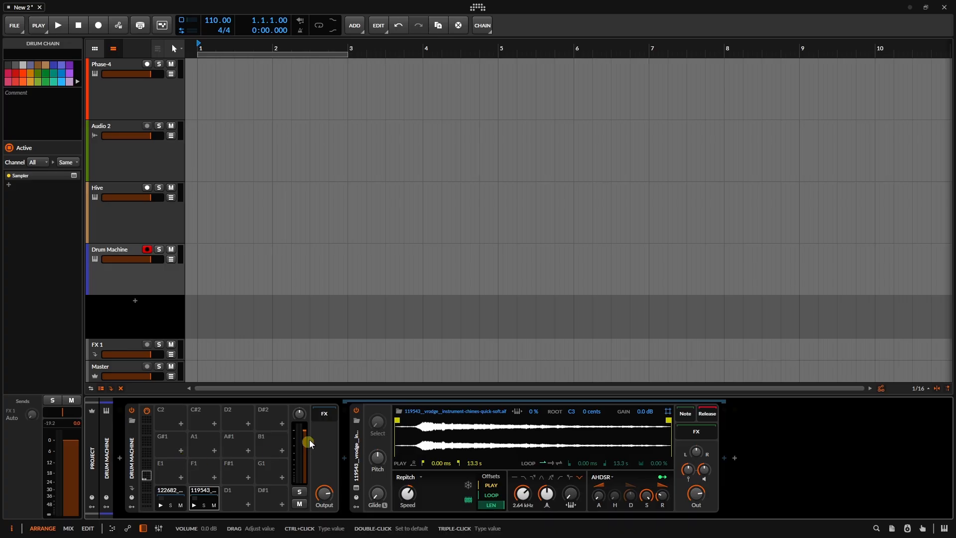
- Insert a Comb filter into the Drum Machine's FX chain and hide the chain
click(326, 416)
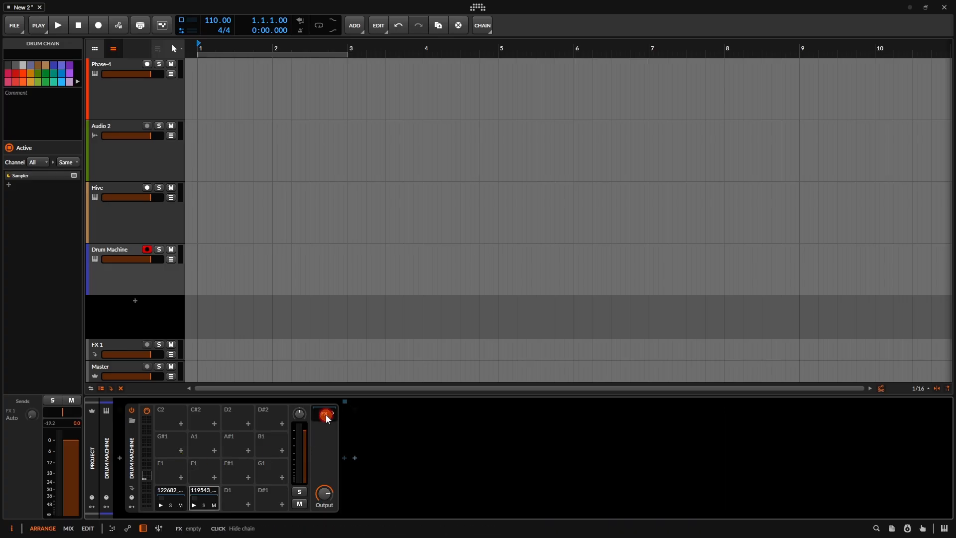
click(344, 458)
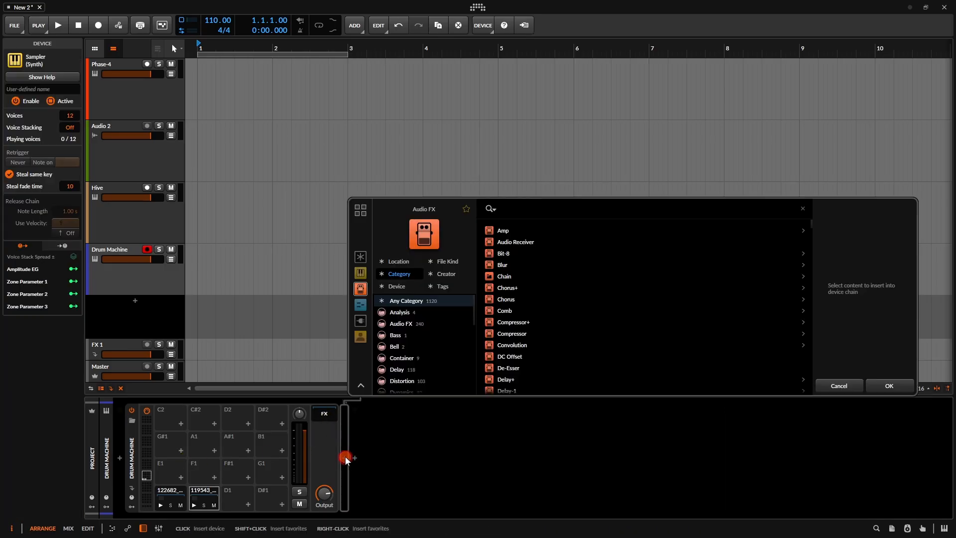
double_click(505, 311)
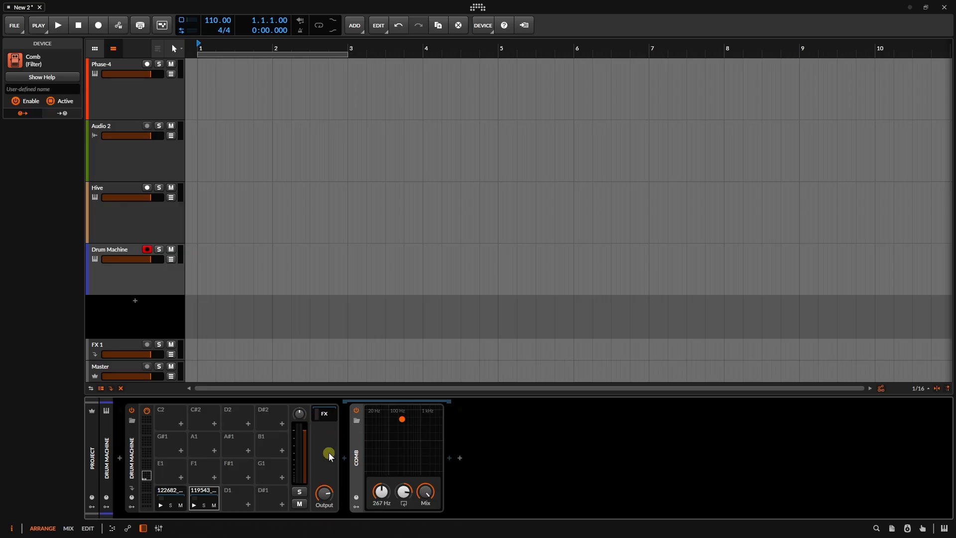
click(324, 414)
- Delete the Drum Machine track and add a new instrument track below the Hive track
click(147, 281)
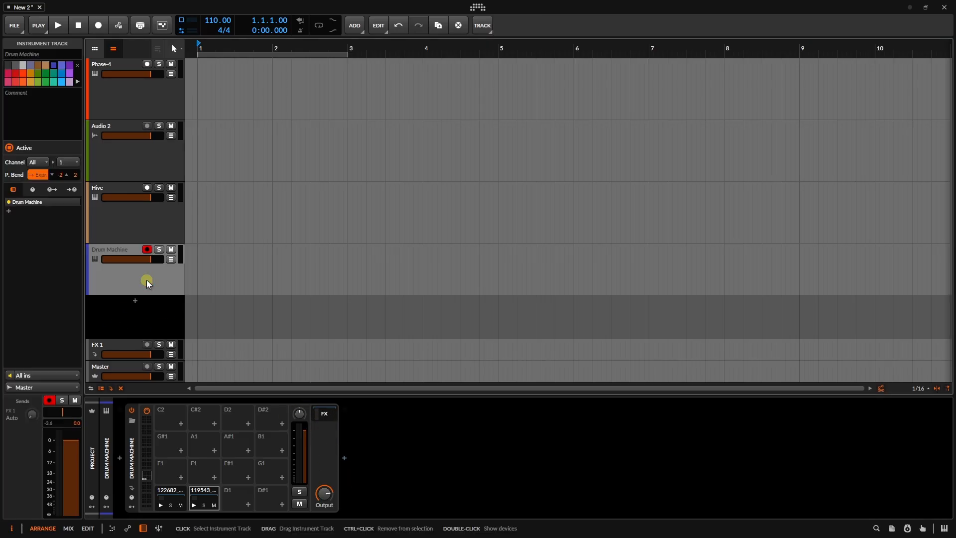
key(Delete)
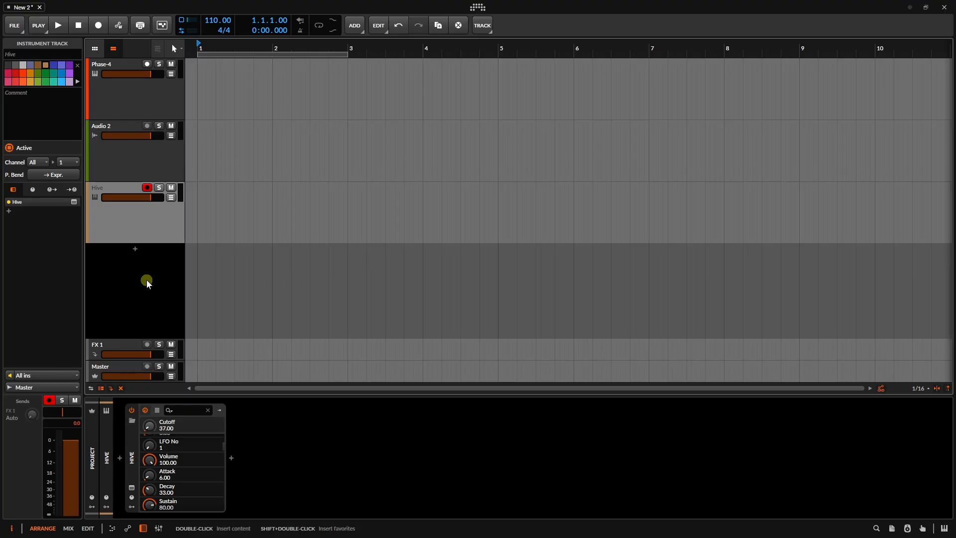
double_click(146, 281)
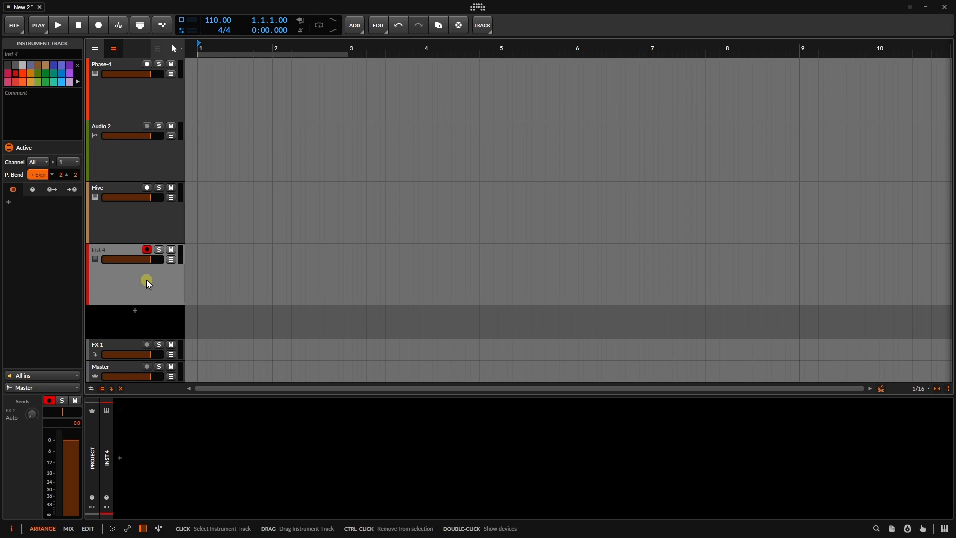
- Search the instruments for "poly" and insert the Polymer synth on the empty Inst 4 track
ctrl+click(146, 280)
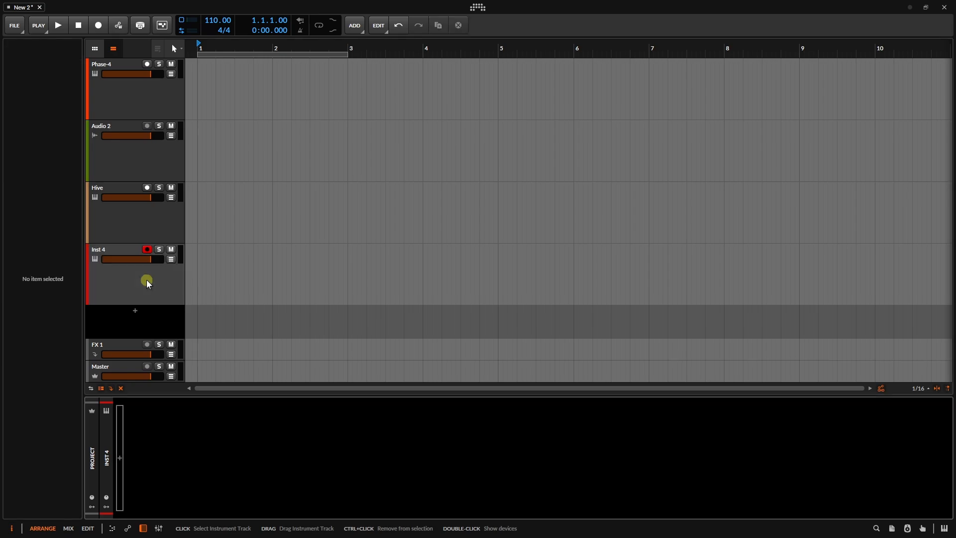
double_click(146, 281)
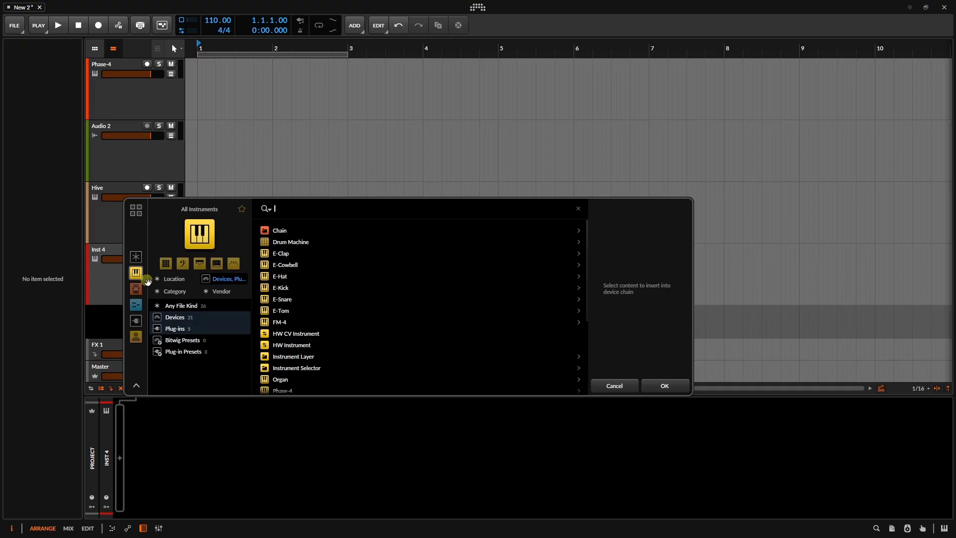
text(poly)
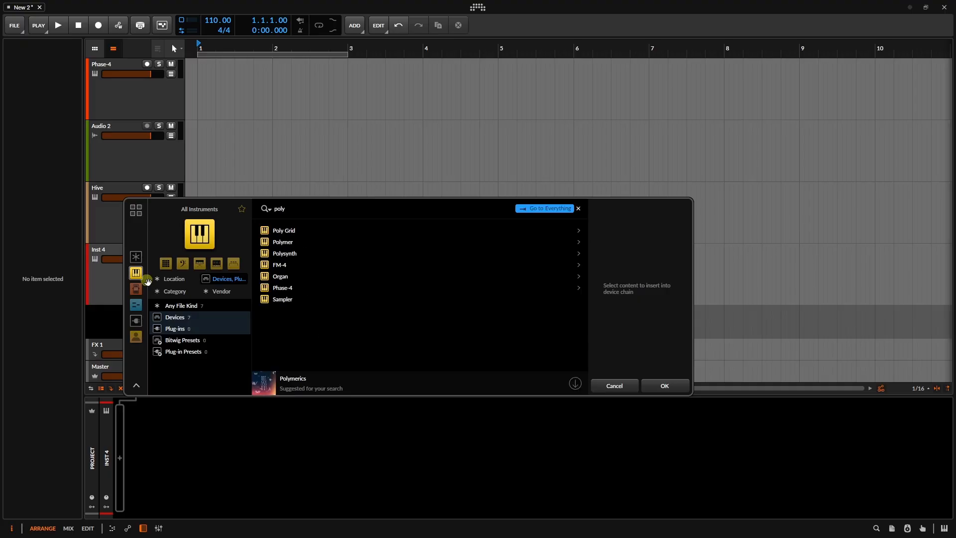
key(Down)
key(Down)
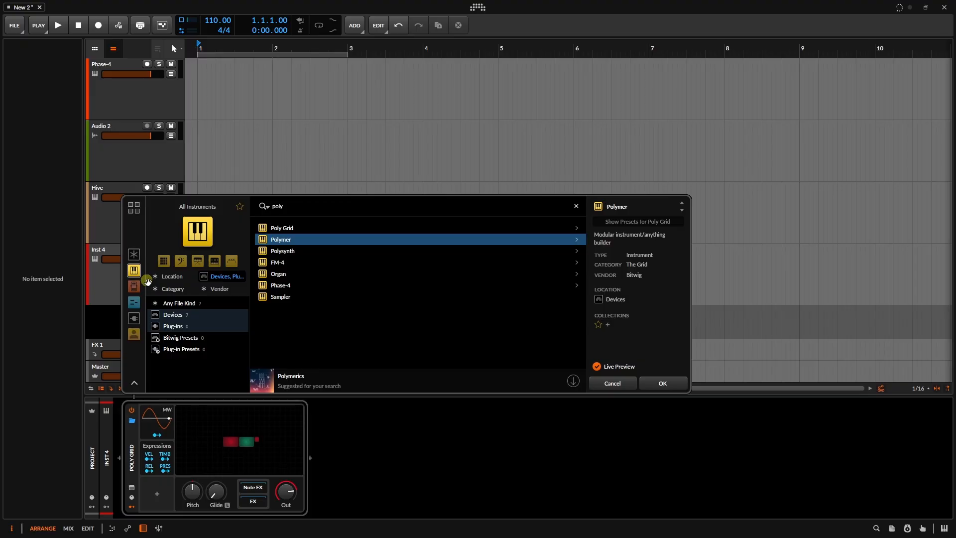
key(Return)
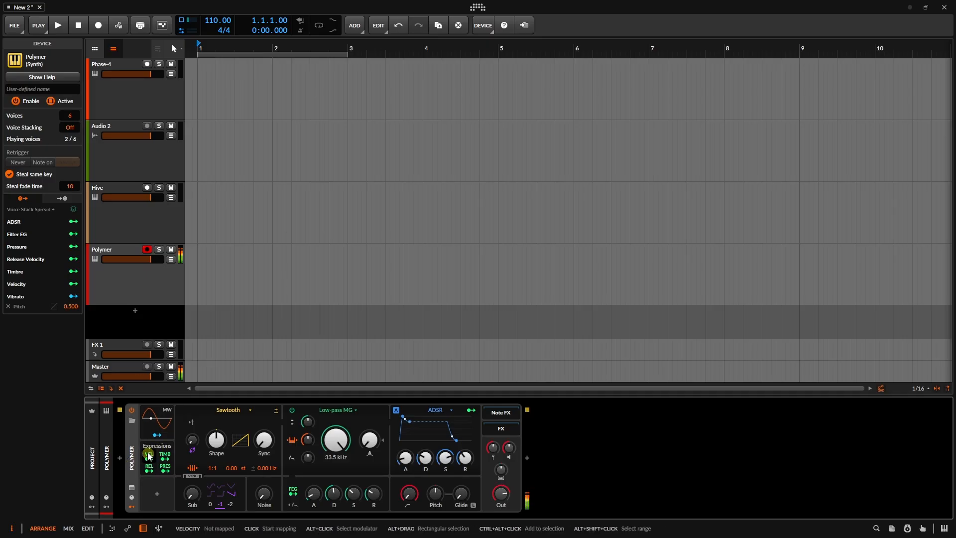
- Load the Additive Pad preset into the Polymer device
click(136, 417)
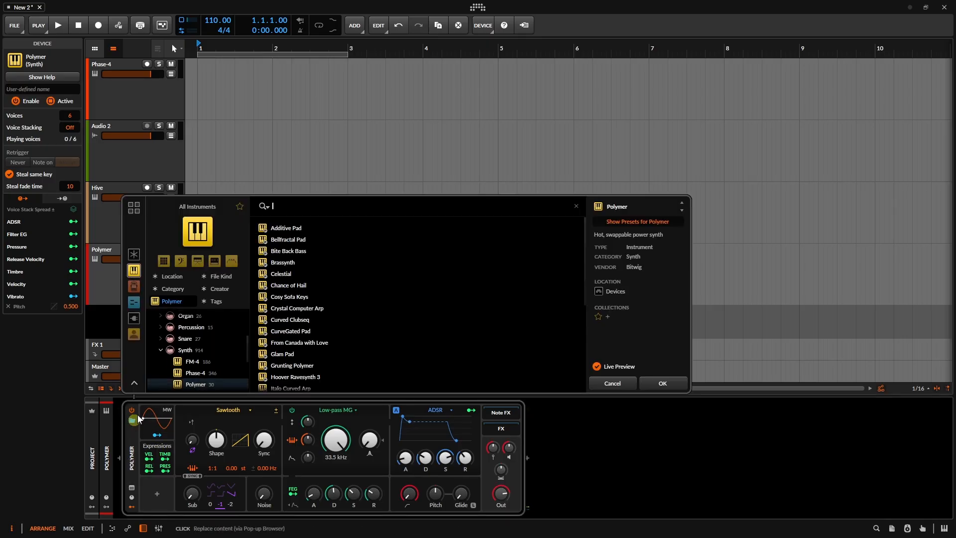
click(286, 227)
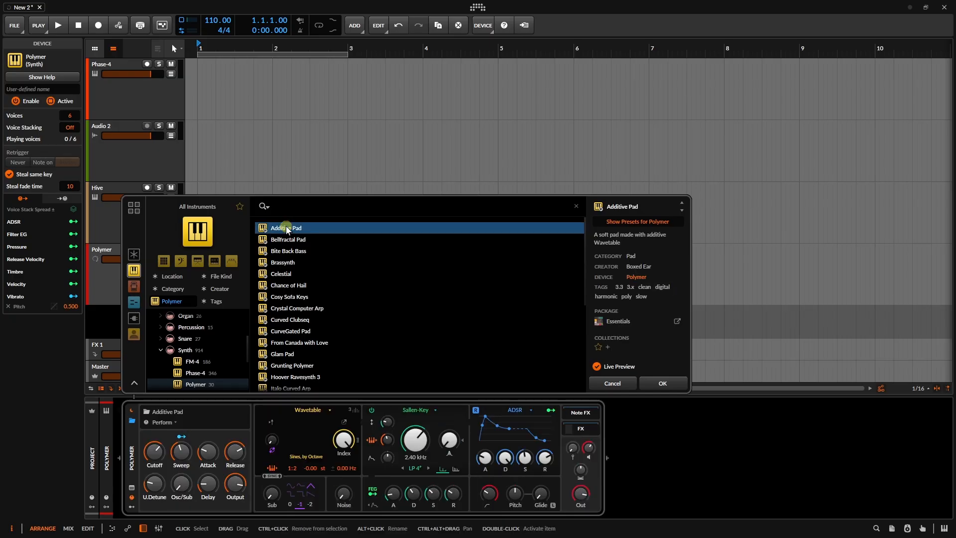
double_click(286, 227)
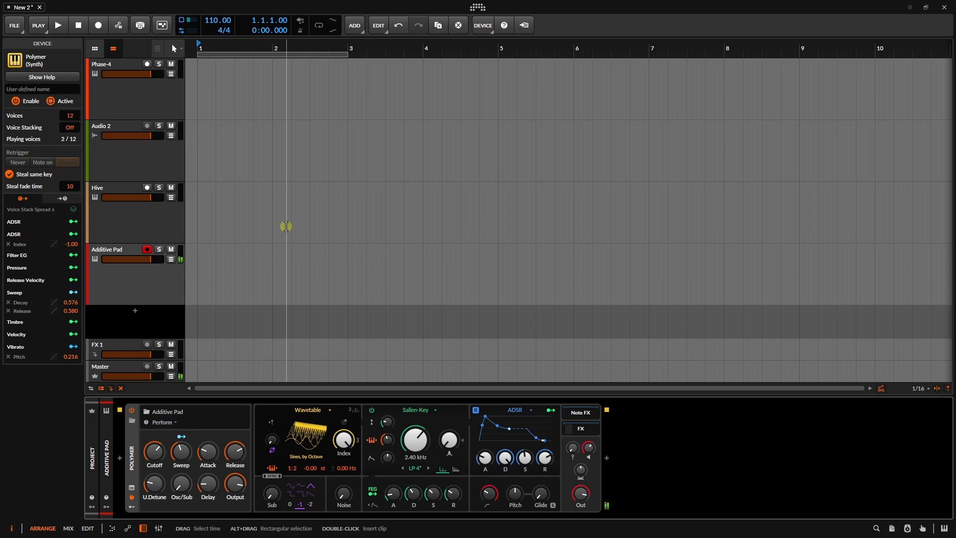
- Record a three-note clip with E1, F1 and C1 on the Additive Pad track and shorten the clip to four bars
click(98, 26)
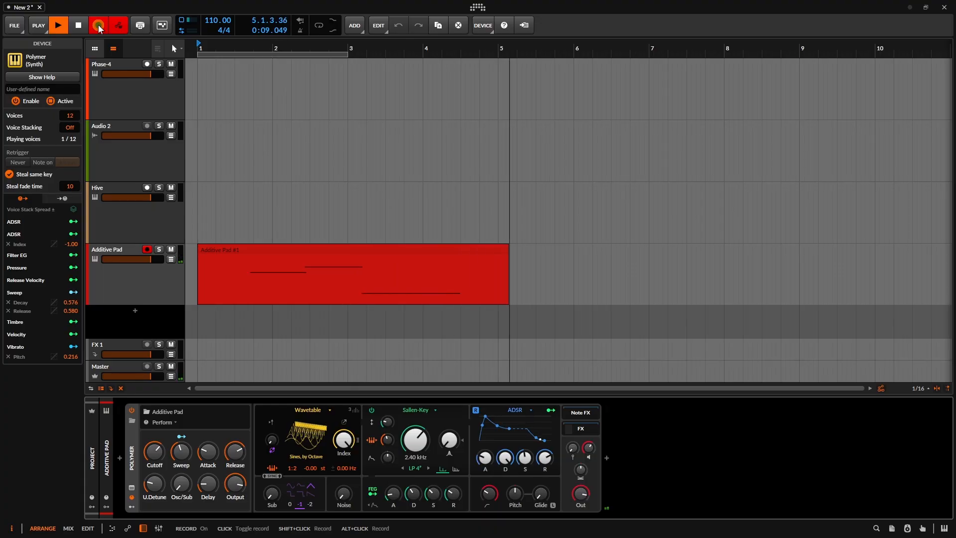
click(98, 27)
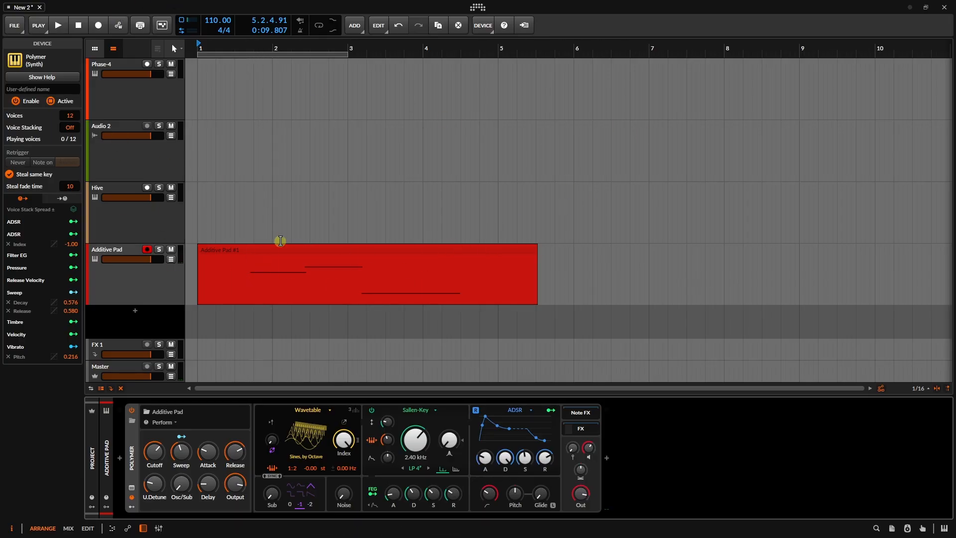
click(299, 250)
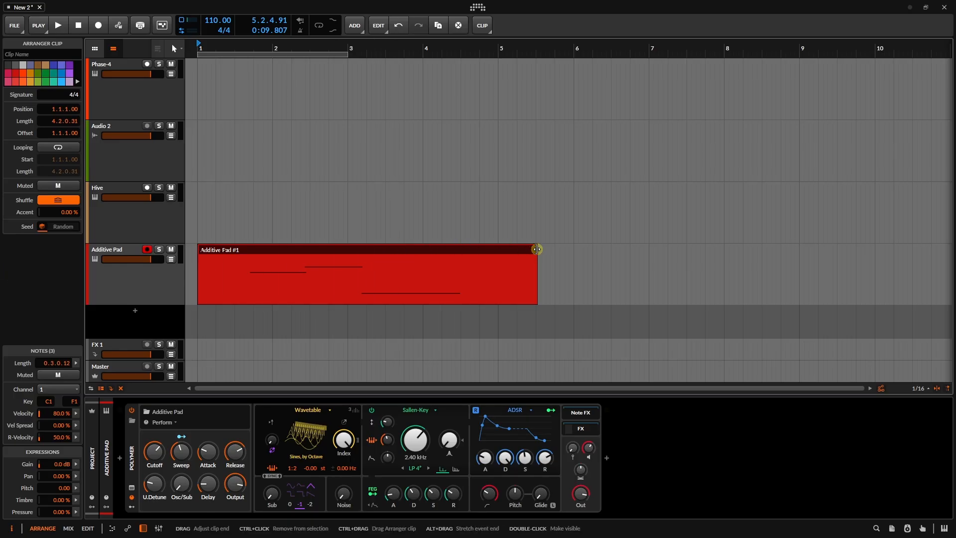
drag(536, 249, 498, 259)
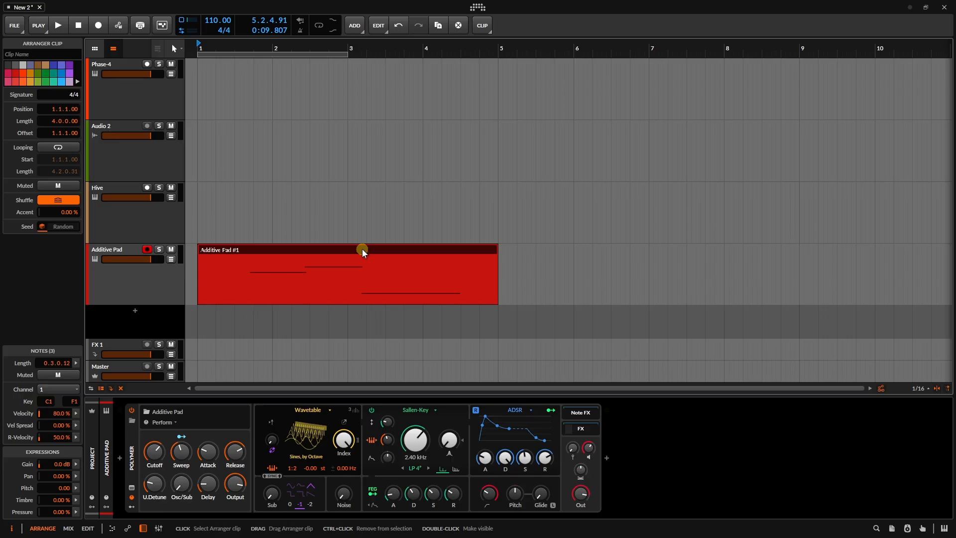
- Open the Additive Pad clip in the note editor and audition its three recorded notes one by one
double_click(336, 248)
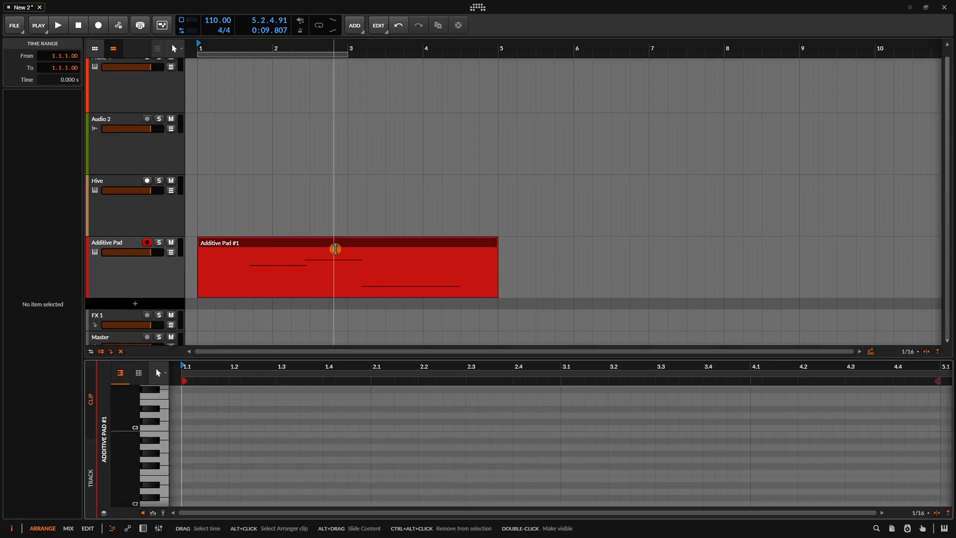
scroll(306, 434, down, 8)
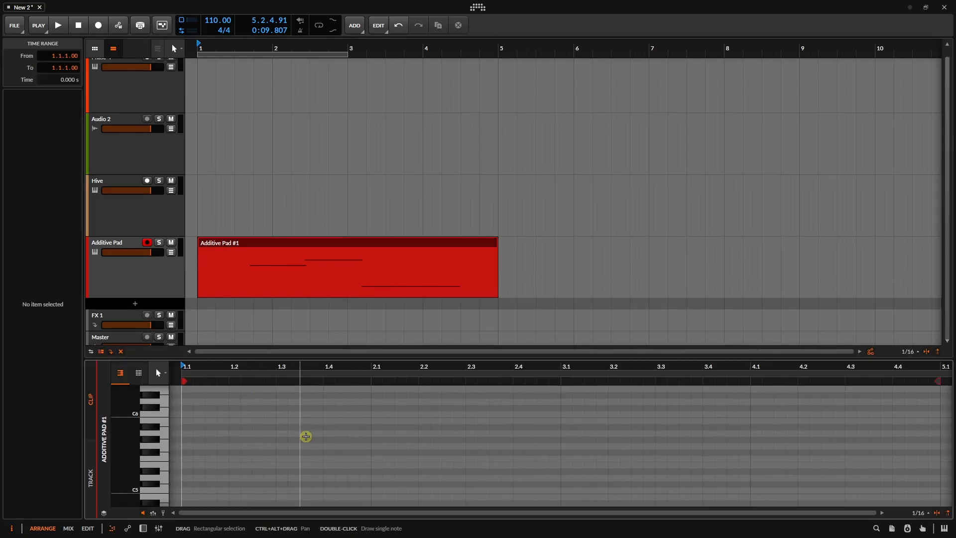
scroll(306, 435, up, 3)
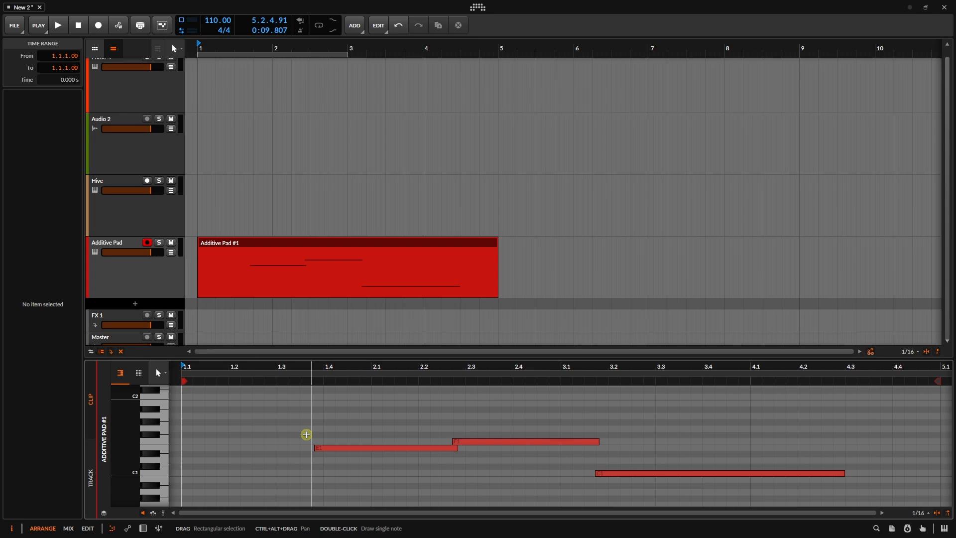
click(416, 447)
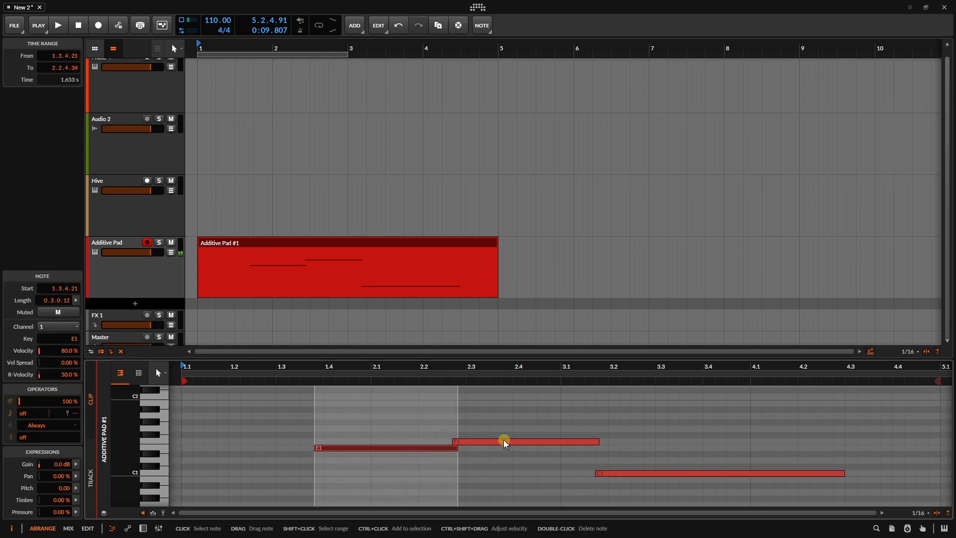
click(504, 441)
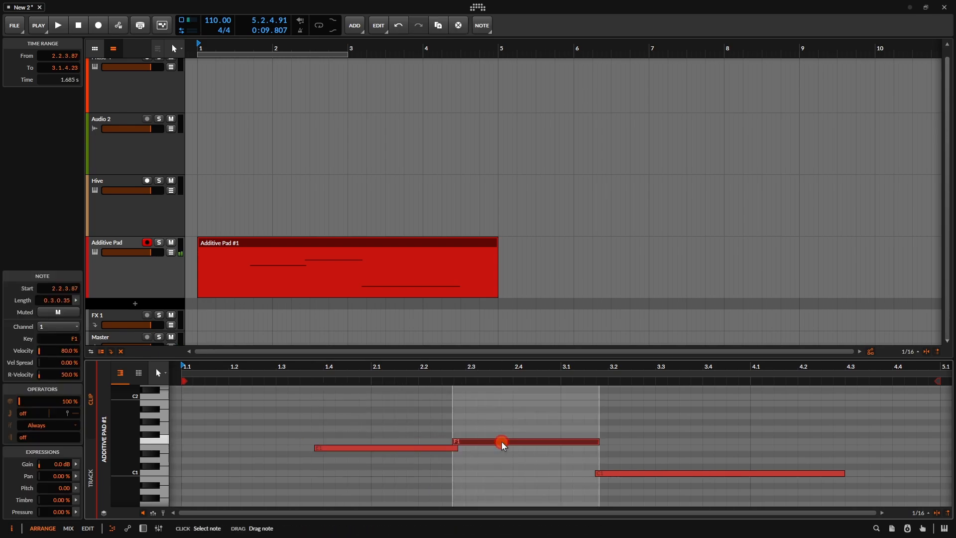
click(660, 474)
- Shorten the E1 note so it ends exactly where the F1 note starts
click(399, 448)
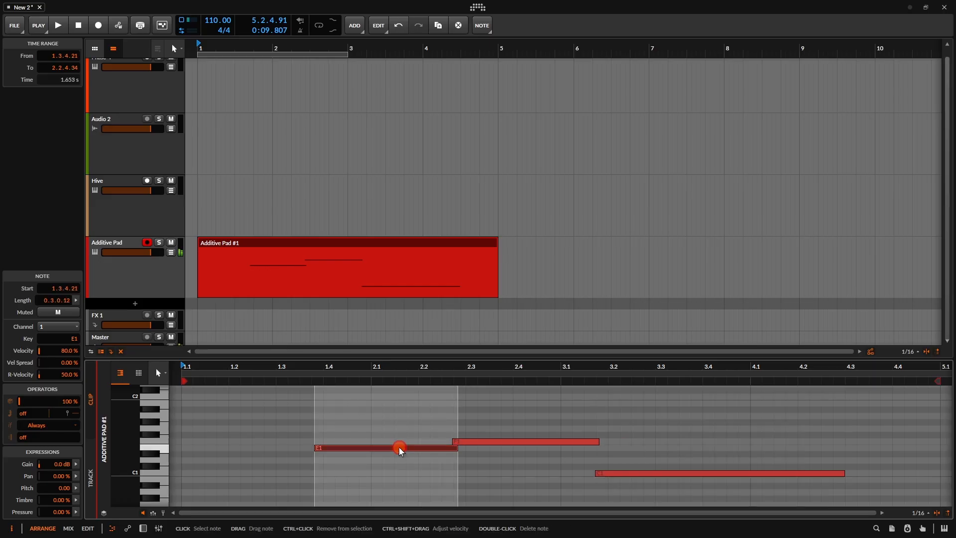
drag(456, 450, 370, 448)
mouse_move(456, 447)
mouse_down()
mouse_move(387, 446)
mouse_move(445, 449)
mouse_up()
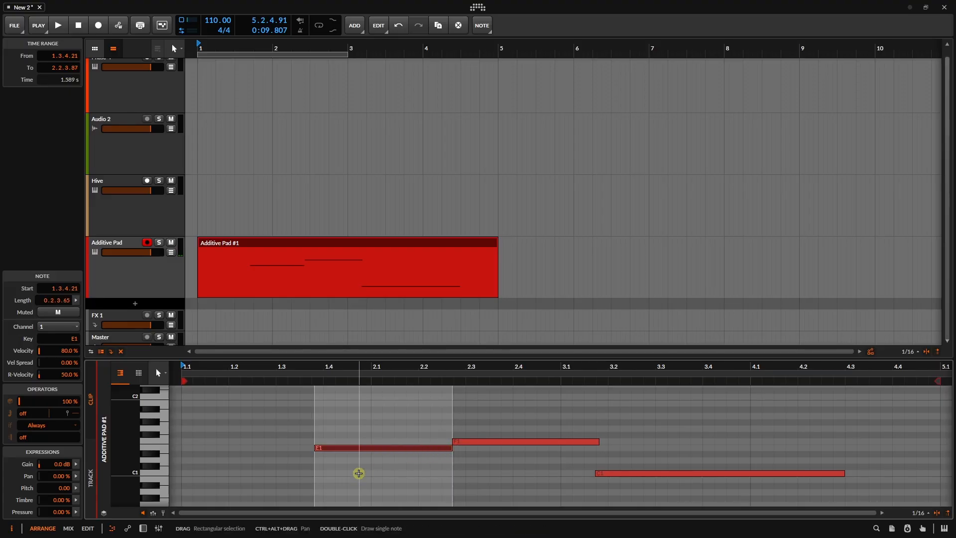
- Transpose the clip's first note up and down in semitones, ending on D1
key(Up)
key(Up)
key(Up)
key(Down)
key(Down)
key(Down)
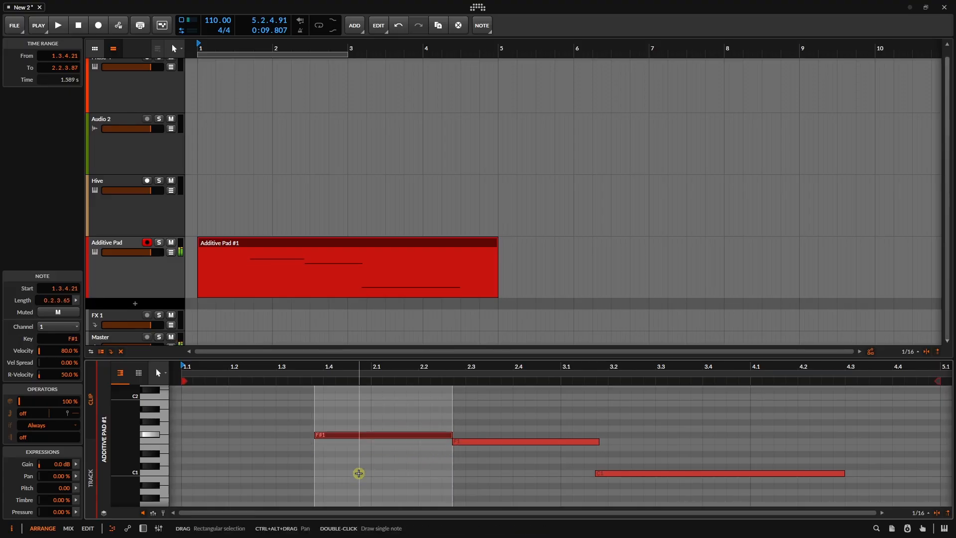
key(Down)
key(Down)
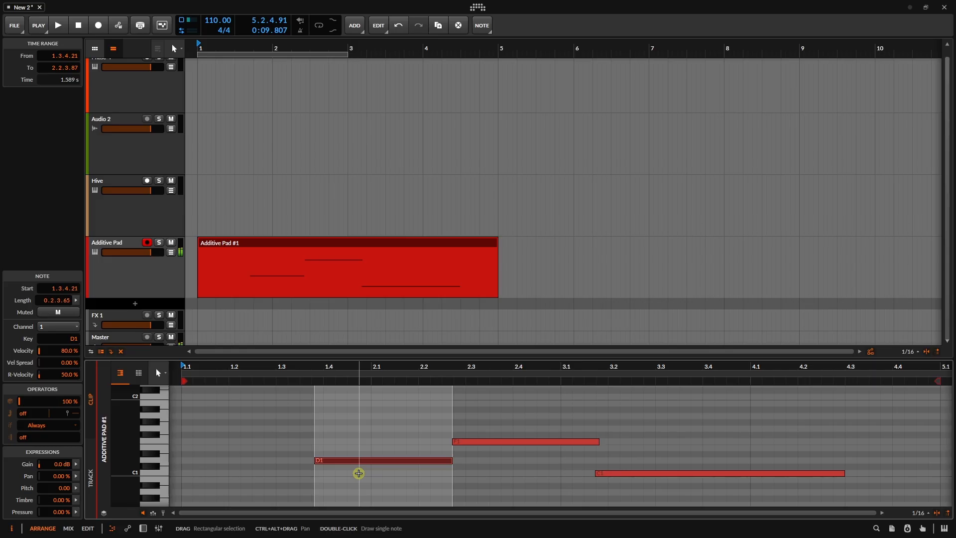
- Shift the D1 note up and down by whole octaves and return it to D1
key(shift+Up)
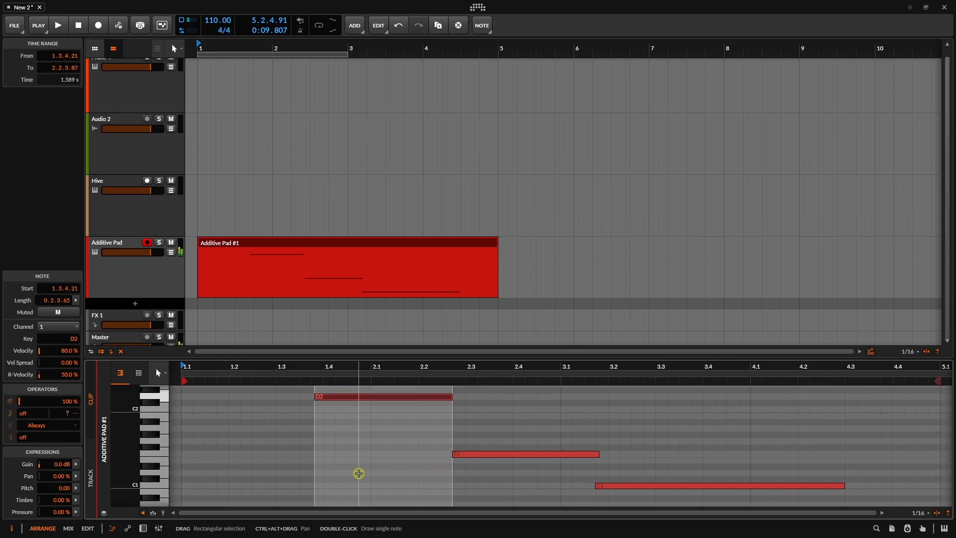
key(shift+Down)
key(shift+Down)
key(shift+Up)
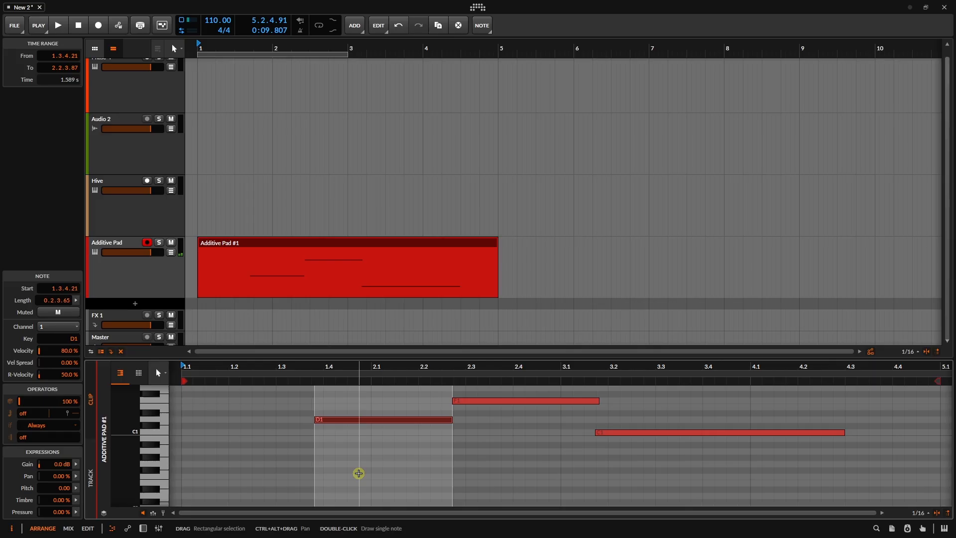
- Step back and forth through the clip's notes, ending with the C1 note selected
key(Right)
key(Left)
key(Left)
key(Left)
key(Right)
key(Right)
key(alt+Right)
key(alt+Right)
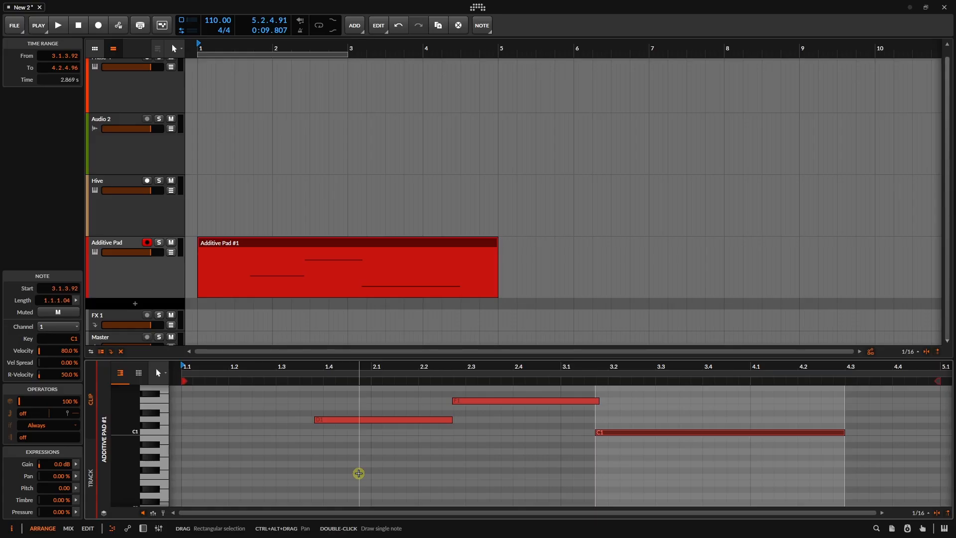
- Shorten and lengthen the C1 note in grid steps, ending at a length of 0.3.1.04
key(shift+Left)
key(shift+Left)
key(shift+Left)
key(shift+Left)
key(shift+Left)
key(shift+Left)
key(shift+Left)
key(shift+Left)
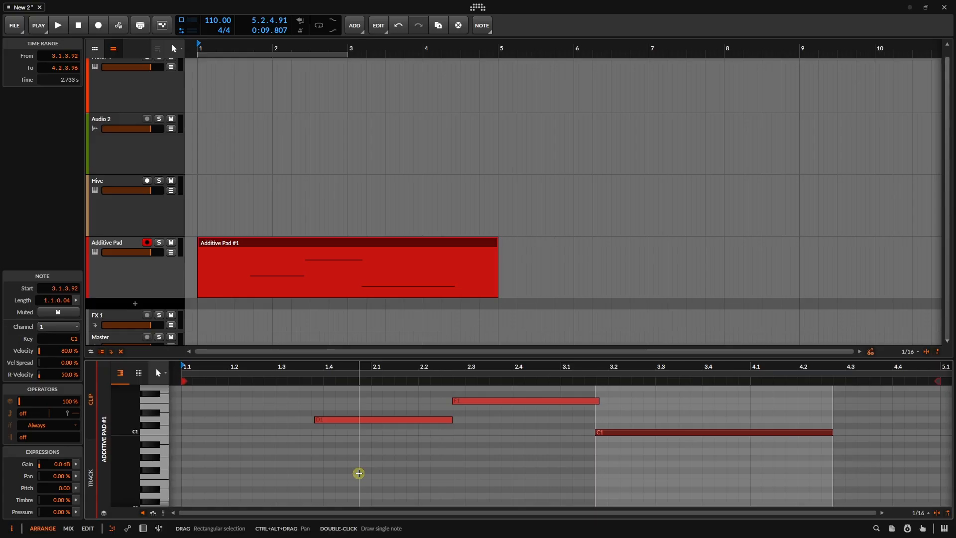
key(shift+Left)
key(shift+Left)
key(shift+Left)
key(shift+Left)
key(shift+Left)
key(shift+Left)
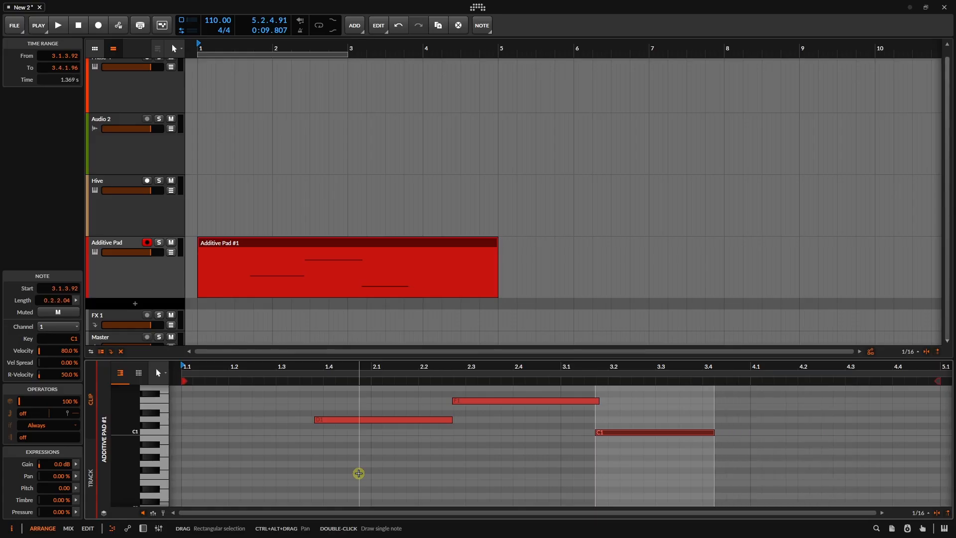
key(shift+Right)
key(shift+Right)
key(shift+Right)
key(shift+Right)
key(shift+Right)
key(shift+Right)
key(shift+Right)
key(shift+Right)
key(shift+Right)
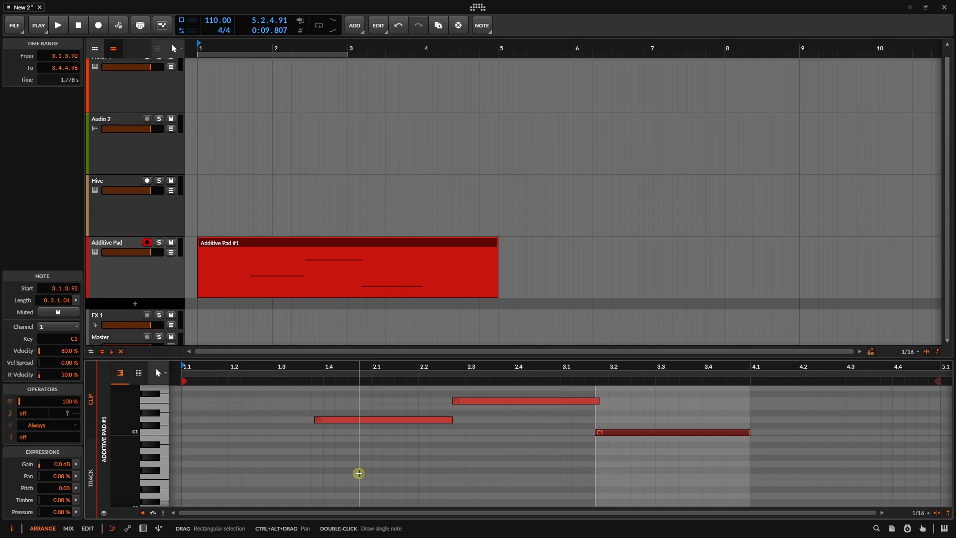
key(shift+Left)
key(shift+Left)
key(shift+Left)
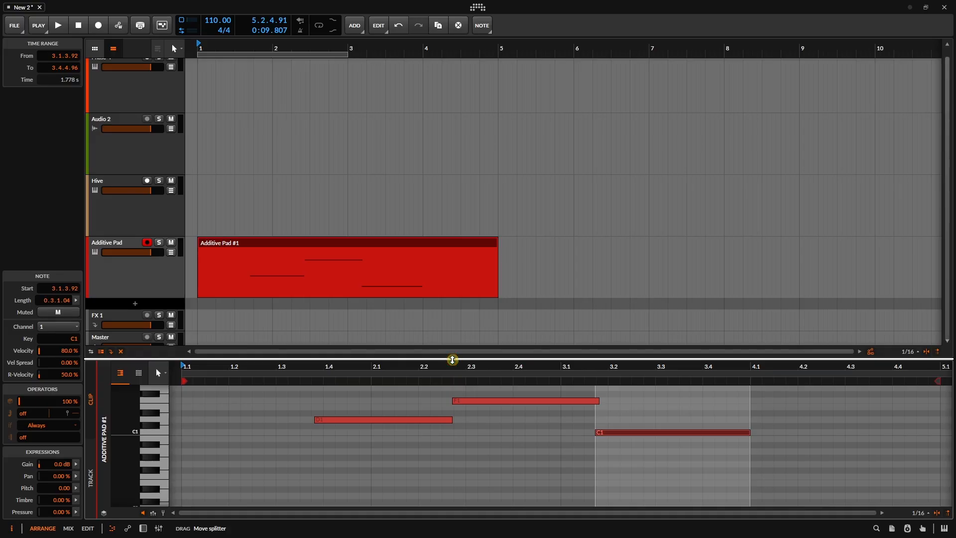
- Enlarge the note editor, open the clip in the Edit view, and toggle the device and mixer panels until both are hidden
drag(452, 359, 448, 335)
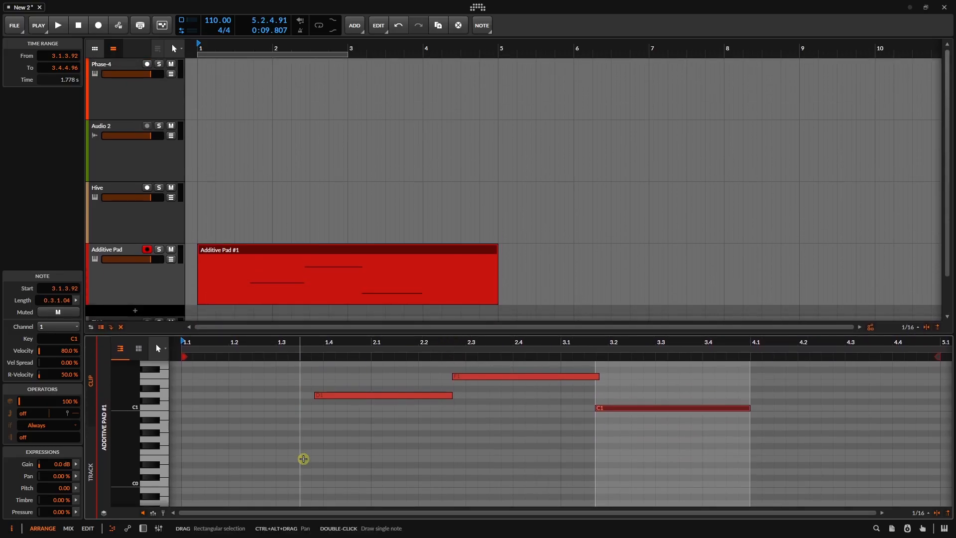
key(alt+3)
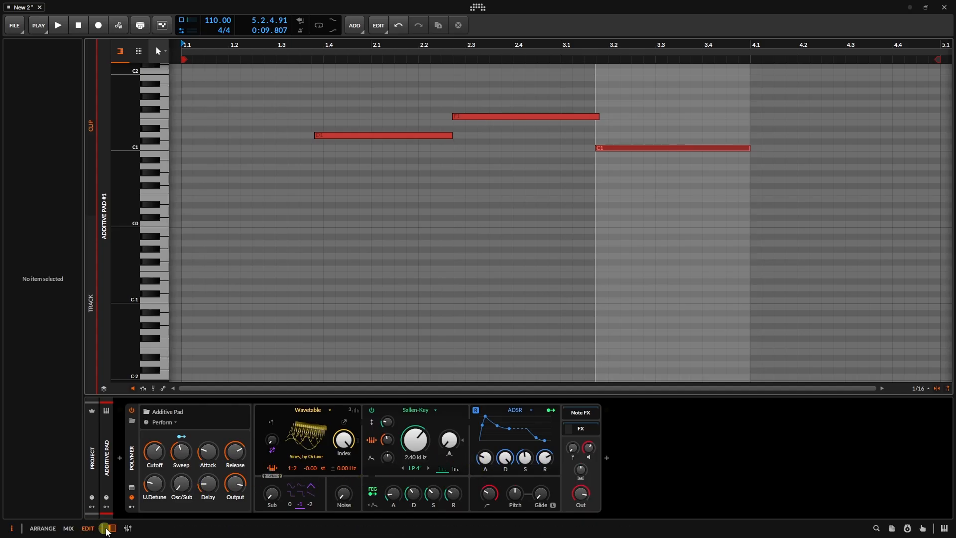
click(112, 528)
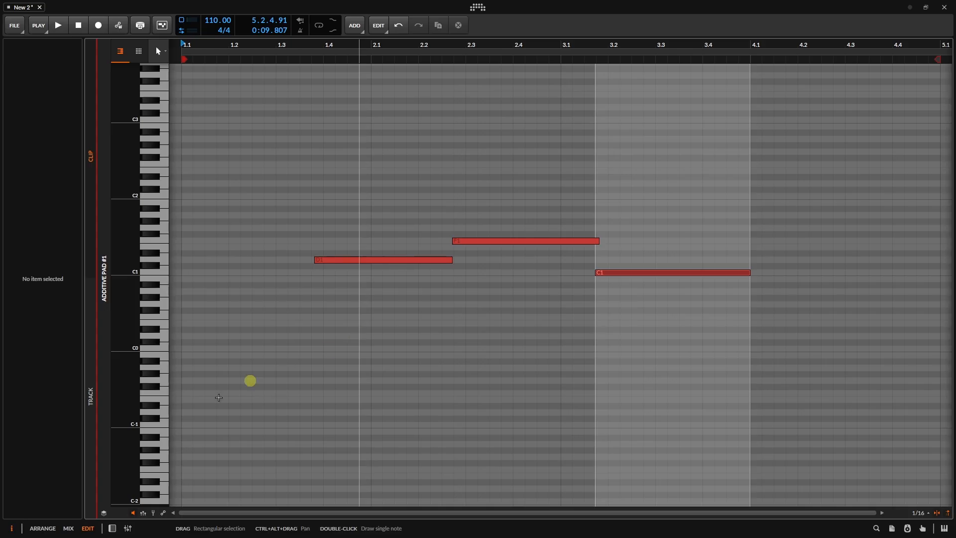
click(128, 528)
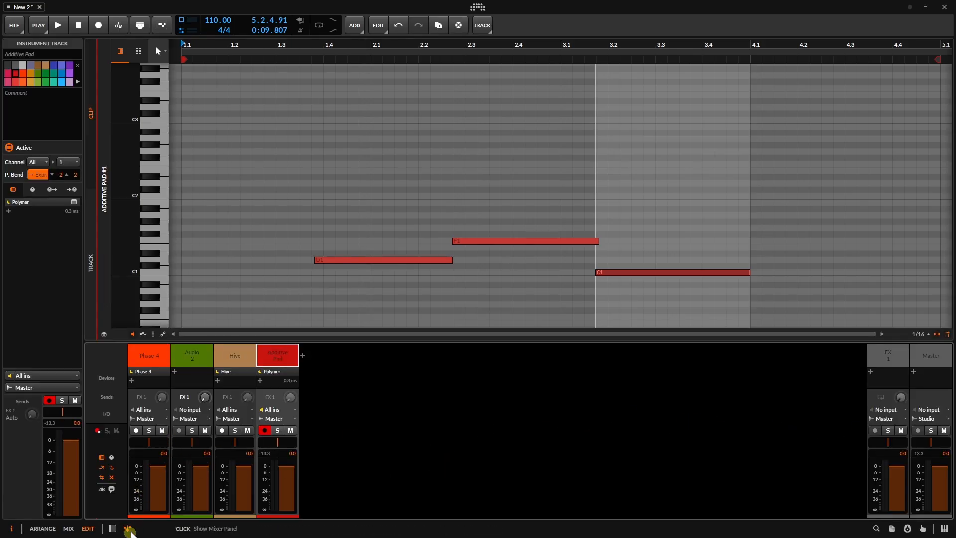
click(127, 529)
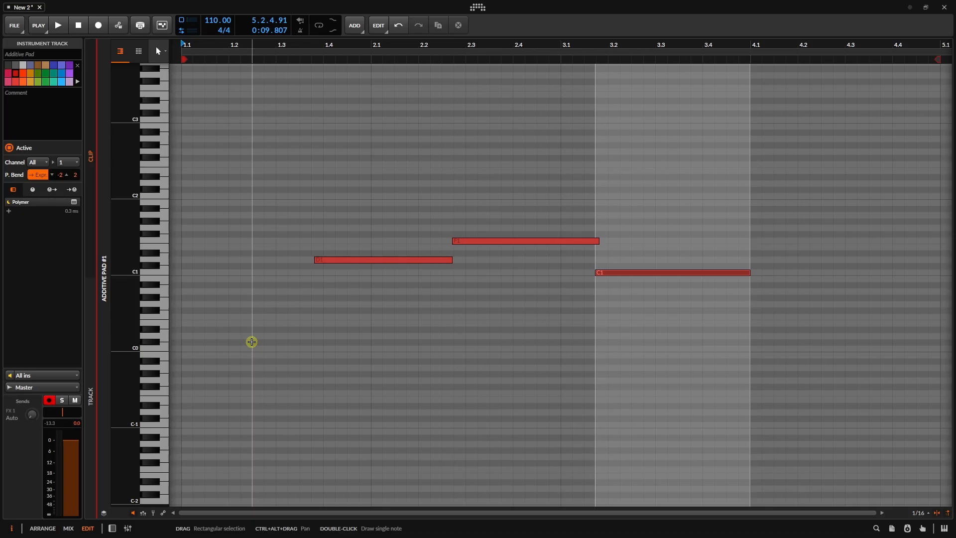
- Return to the Arrange view and switch from there to the Mix view
key(alt+1)
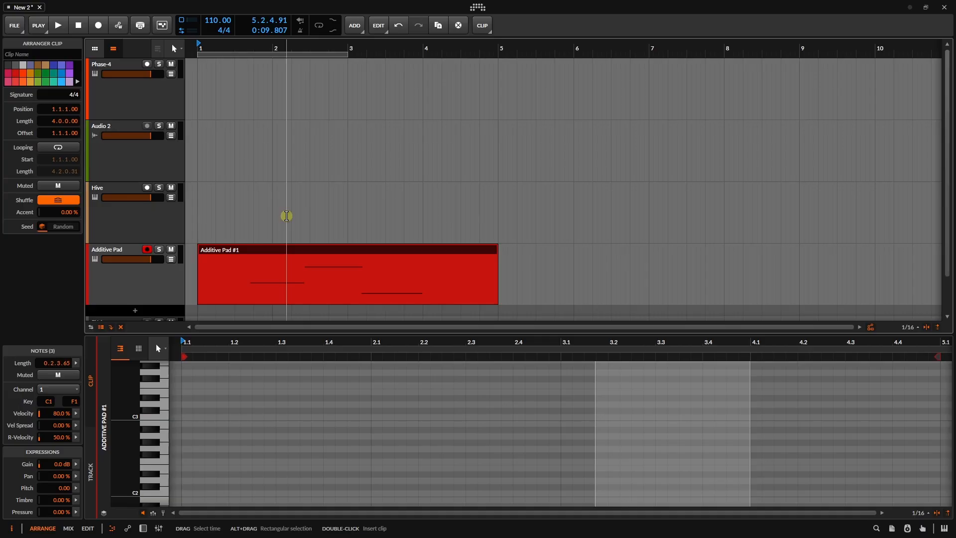
key(alt+2)
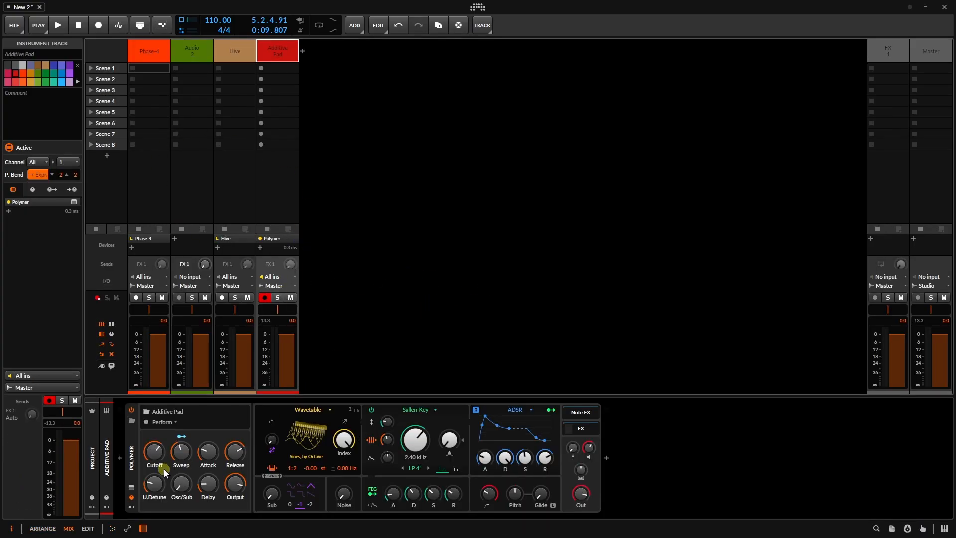
- Hide the device panel, and show and hide the automation editor and the detail editor in the Mix view
click(144, 529)
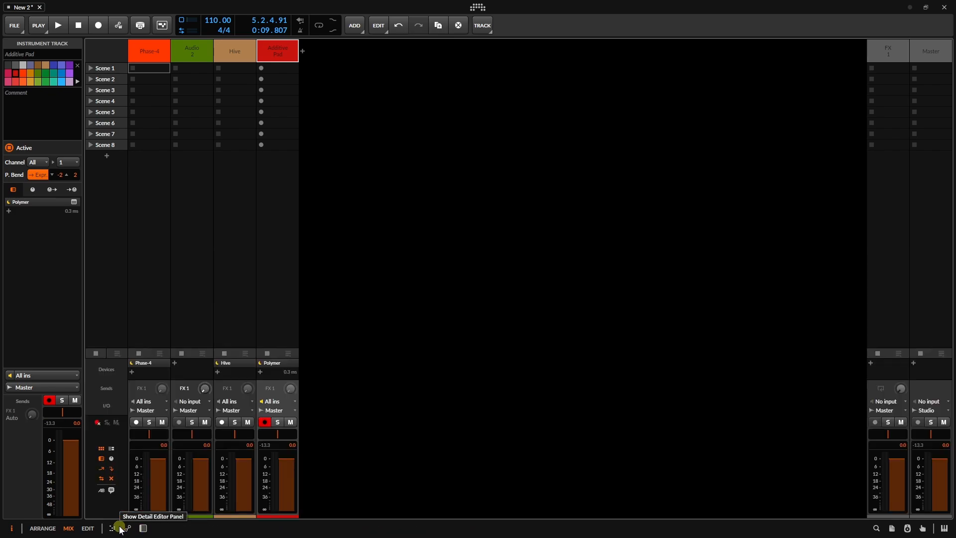
click(127, 529)
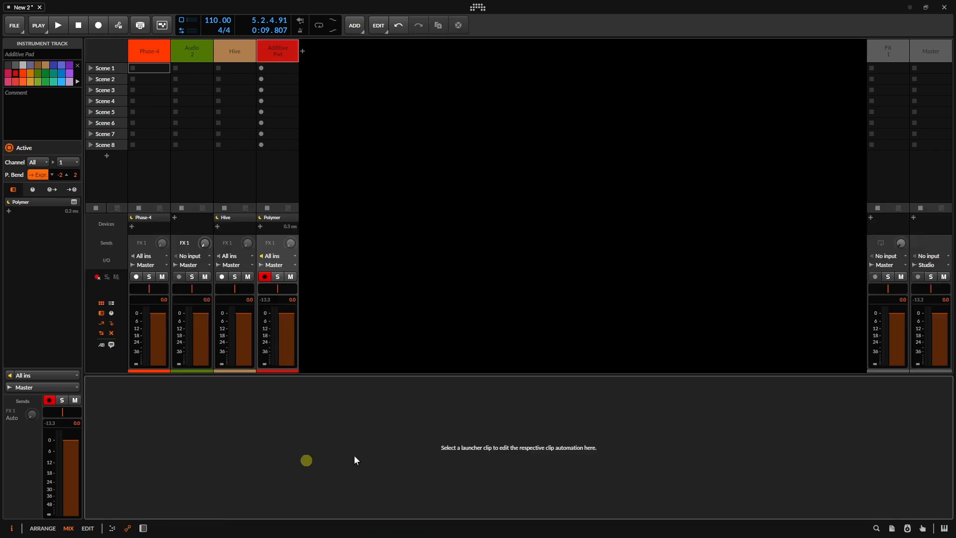
click(127, 527)
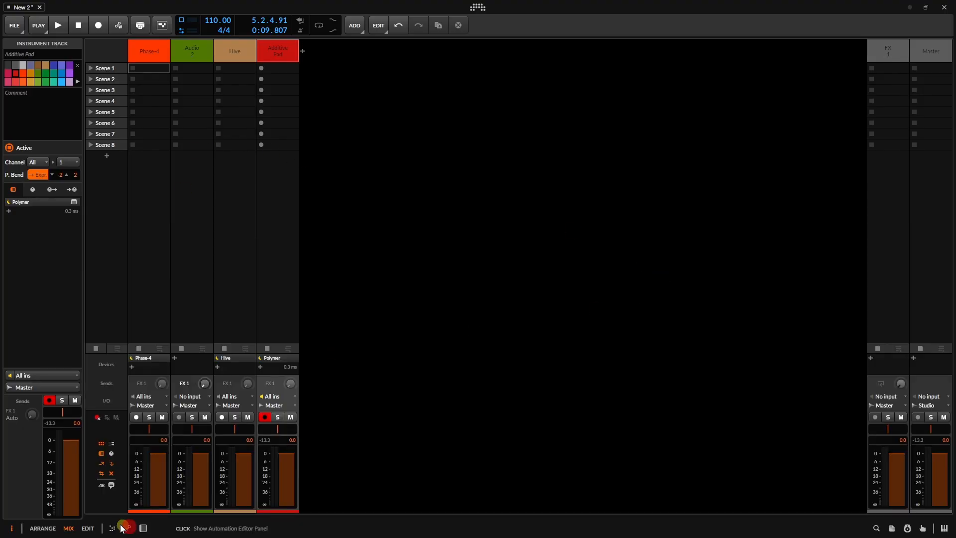
click(111, 529)
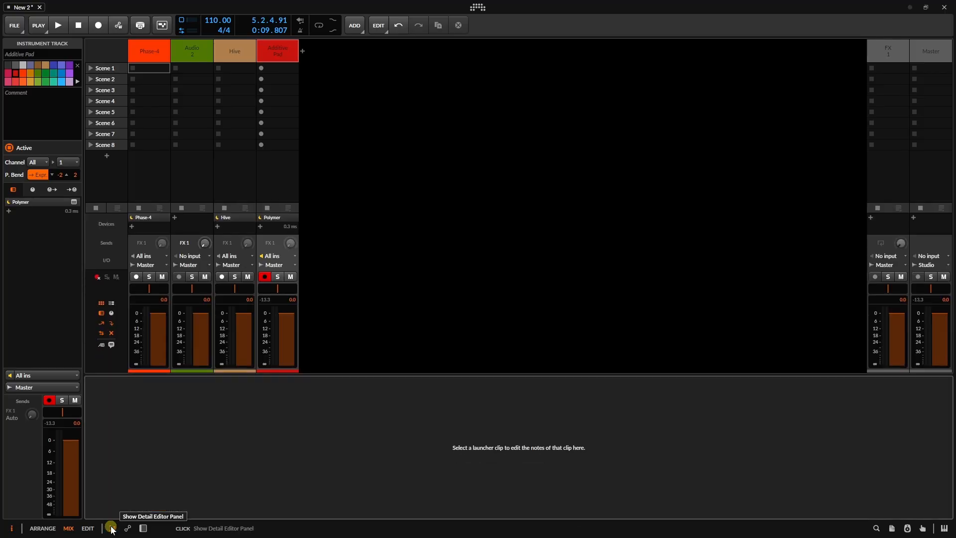
click(506, 476)
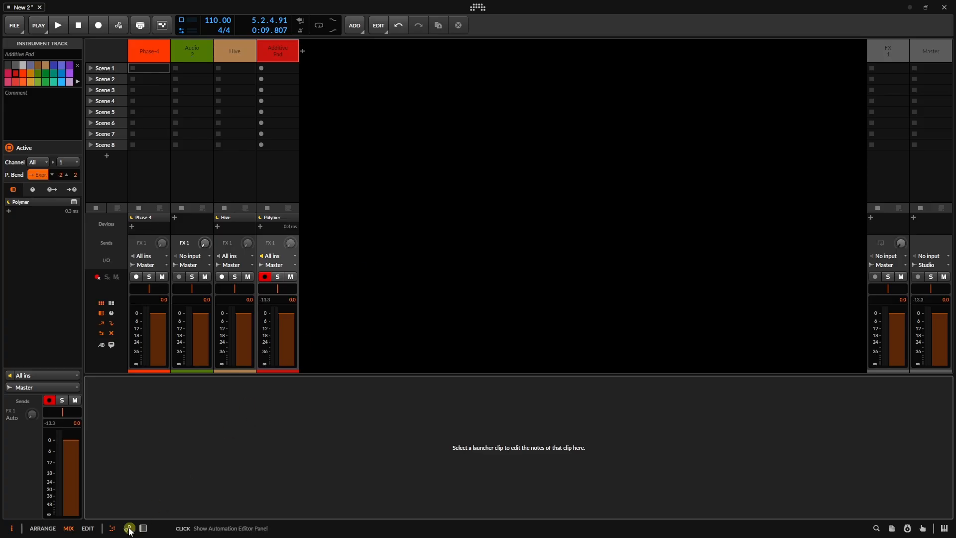
click(112, 528)
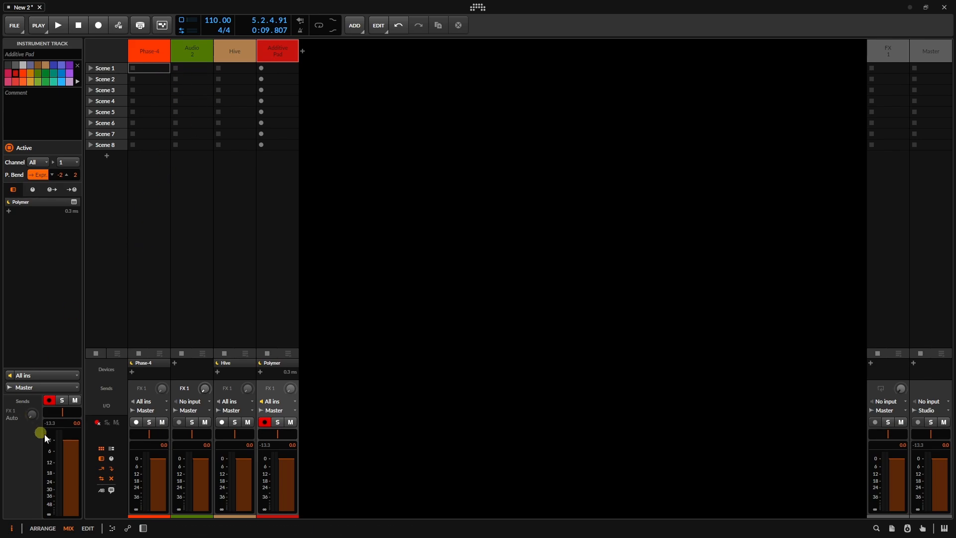
- Hide the clip launcher in the mixer and toggle the big meters on and off again
click(100, 447)
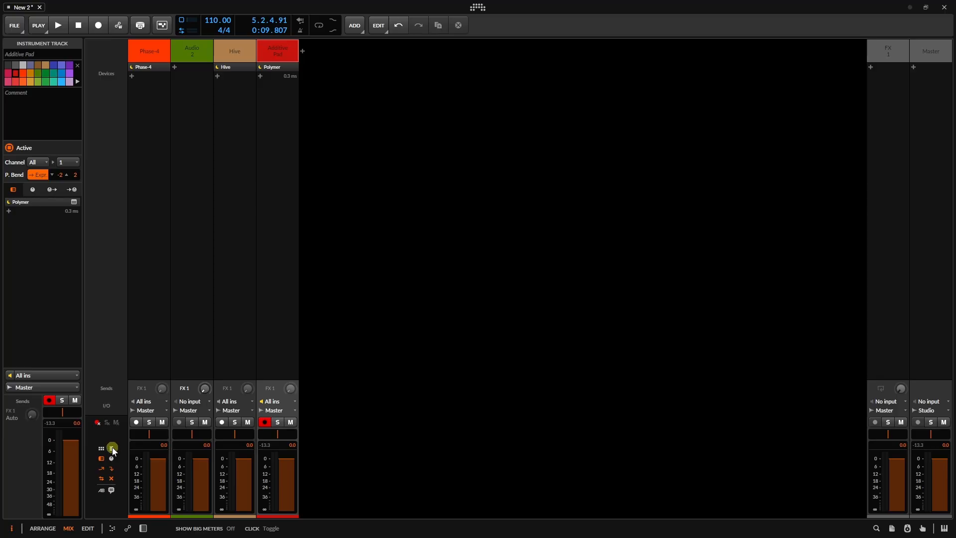
click(112, 447)
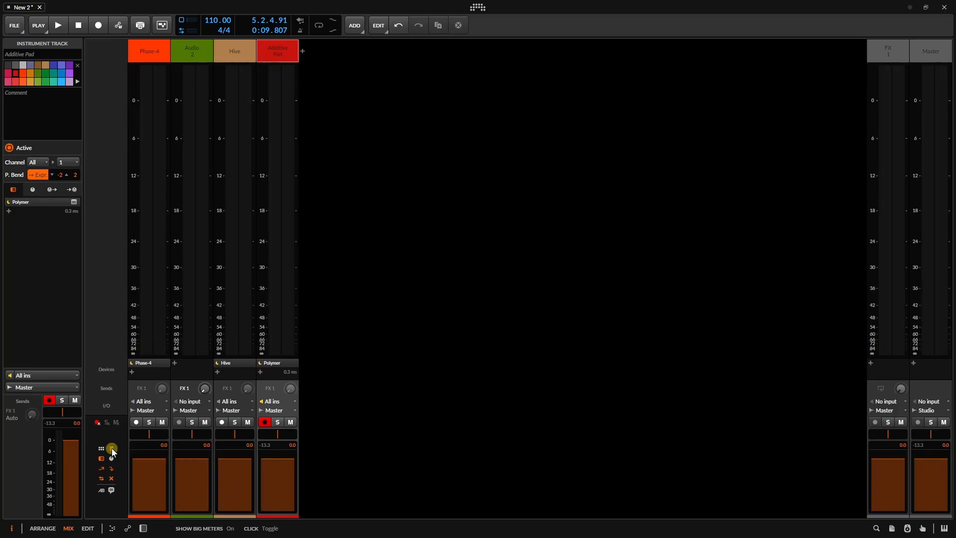
click(111, 447)
- Toggle the mixer's device chains off and on, and open and cancel the device browser after Polymer on the Additive Pad track
click(100, 457)
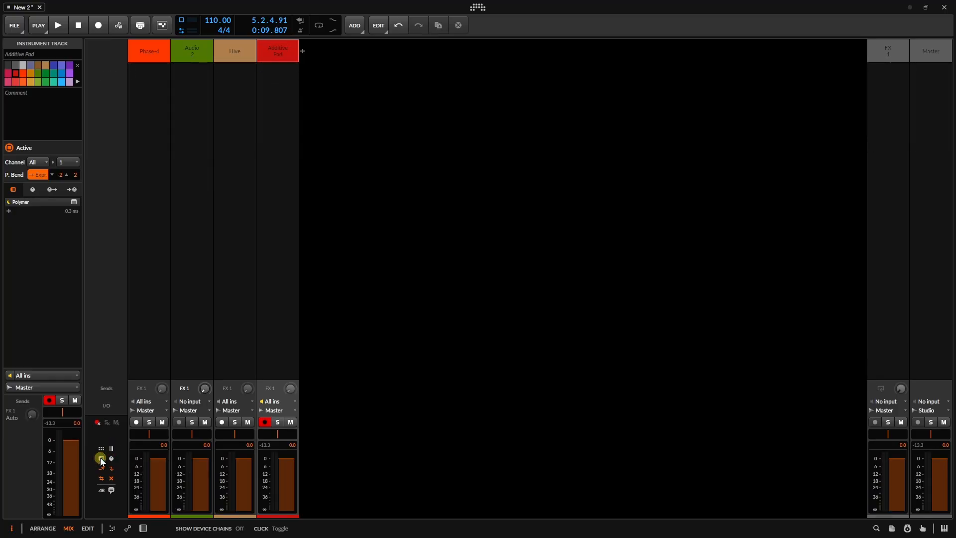
click(100, 457)
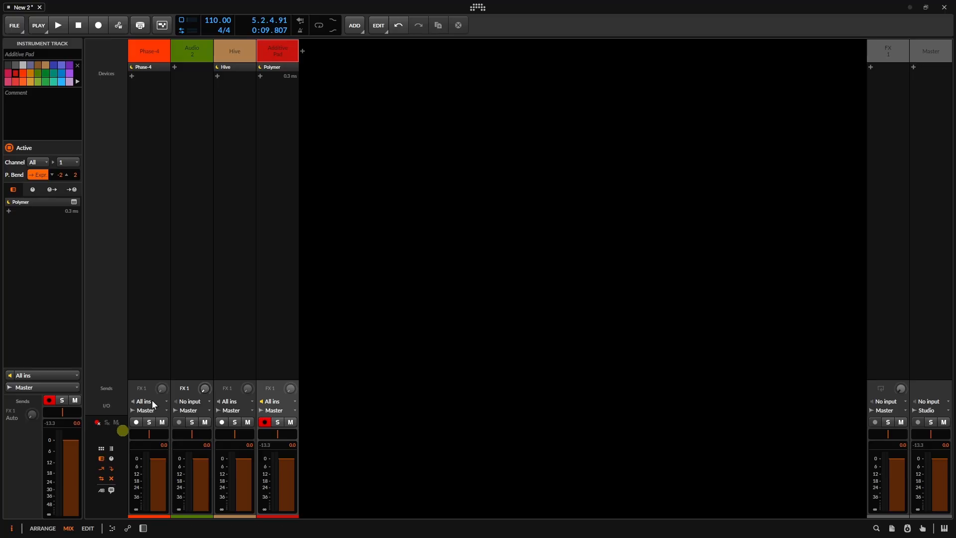
click(259, 77)
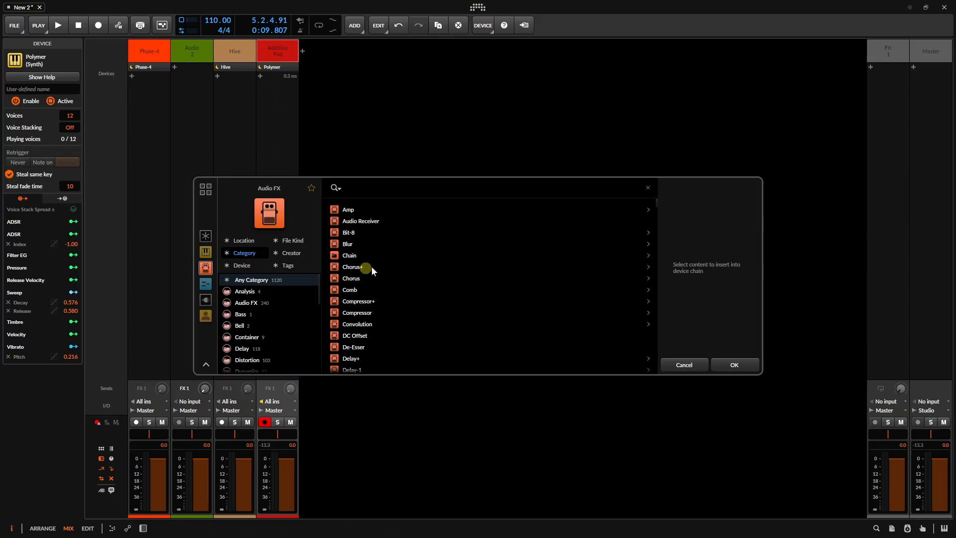
click(688, 365)
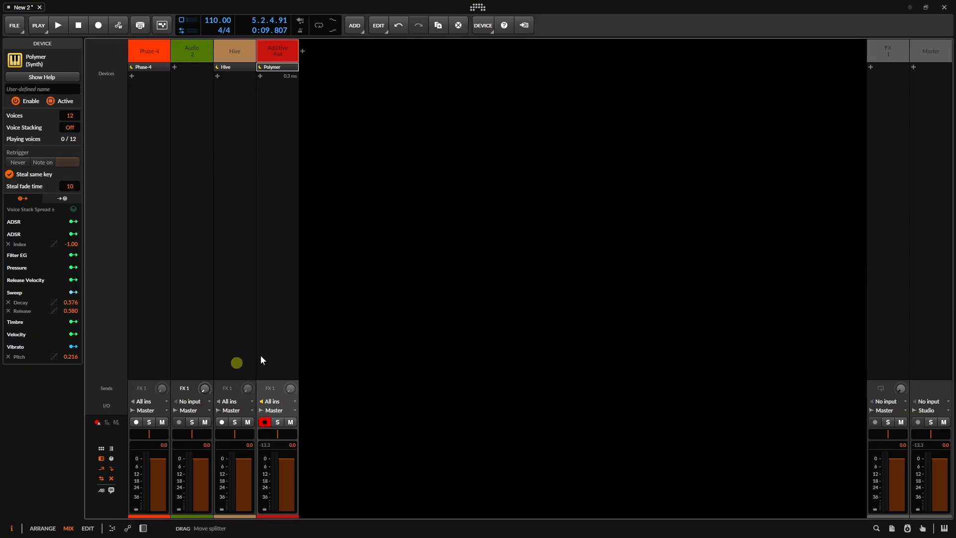
- Toggle the mixer's track remotes, FX sends, FX tracks and I/O routings one after another, restoring each to its previous state
click(111, 458)
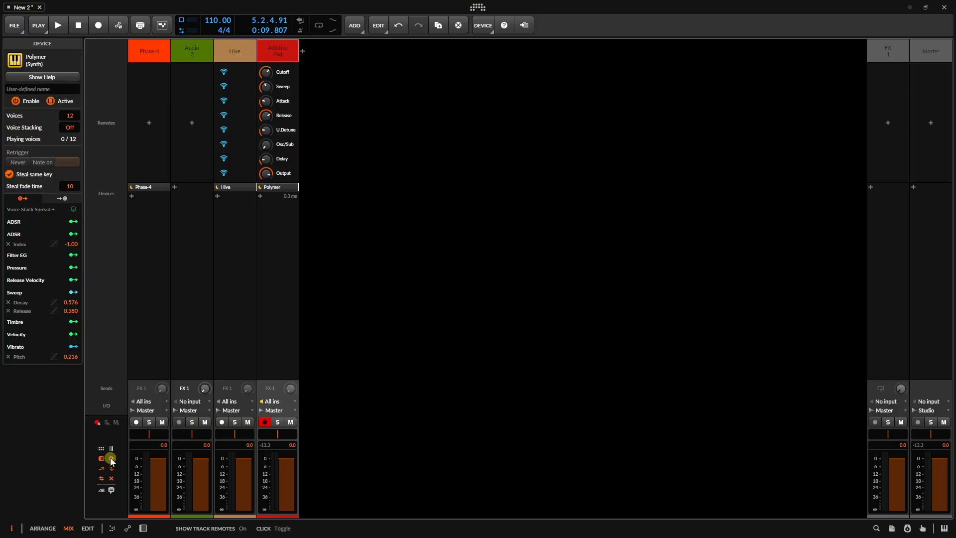
click(110, 458)
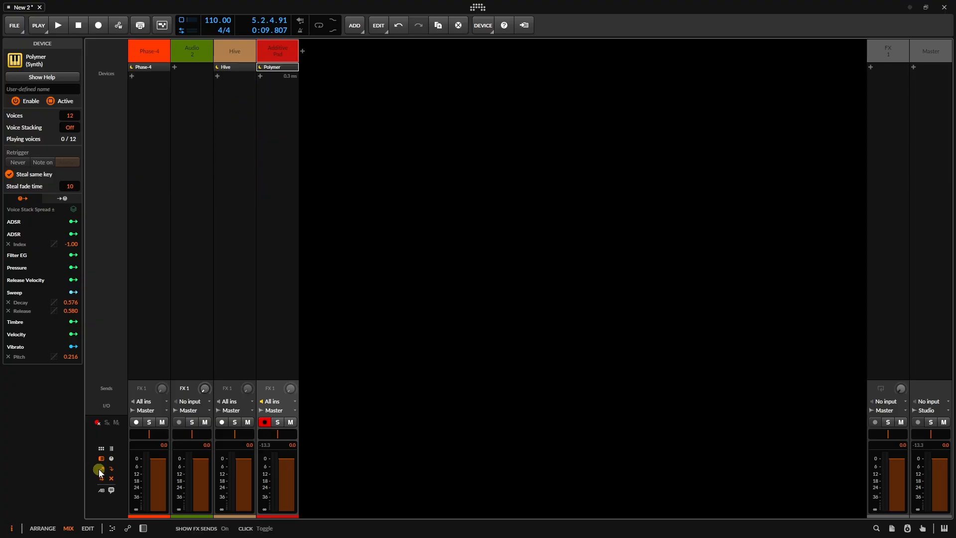
click(98, 468)
click(98, 468)
click(110, 468)
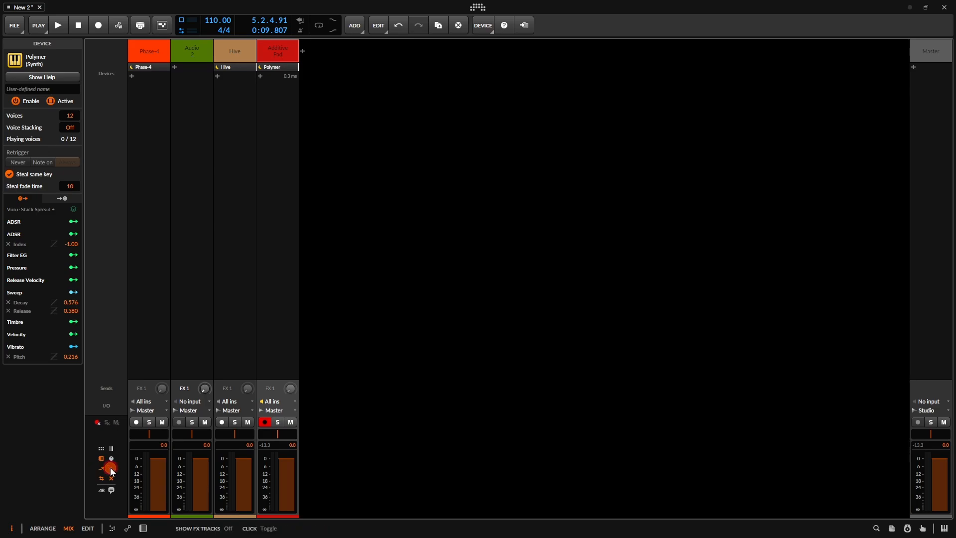
click(110, 467)
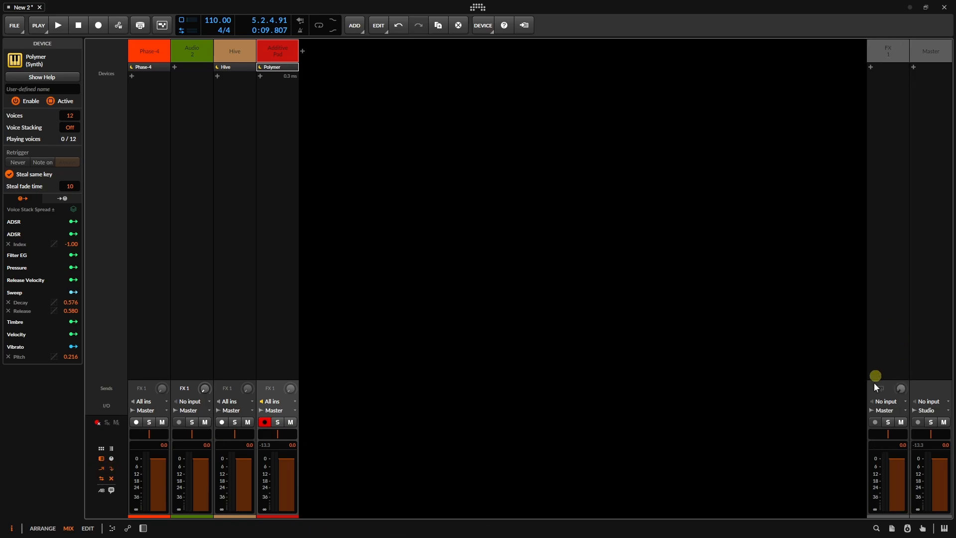
click(100, 479)
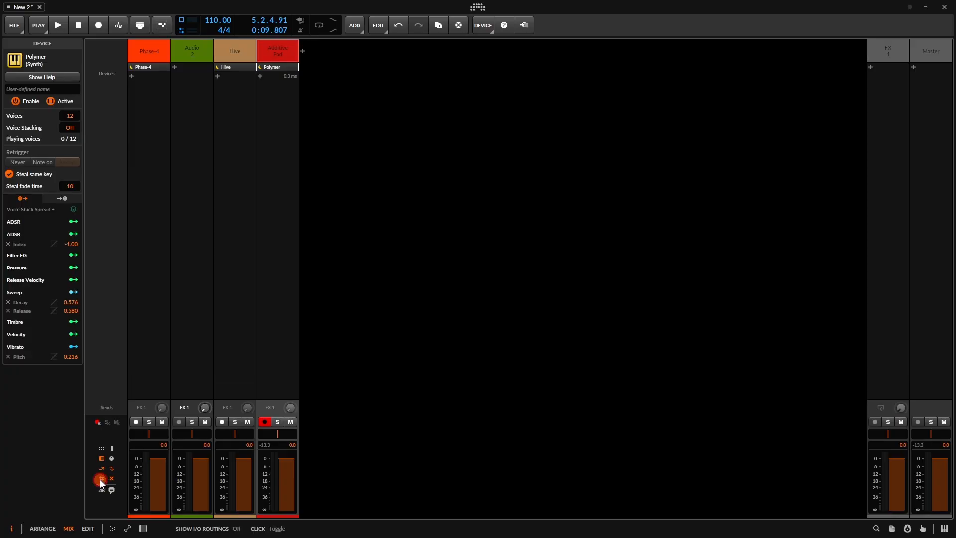
click(100, 479)
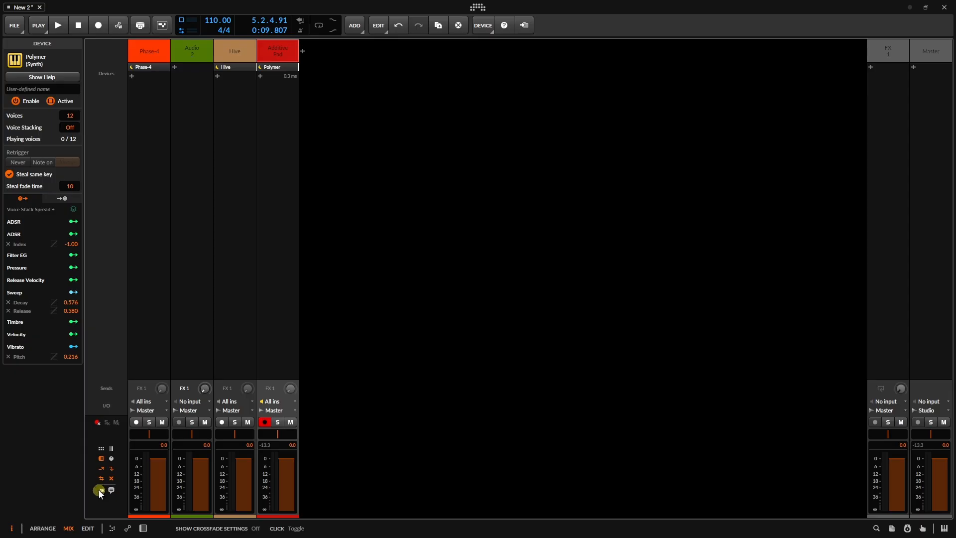
- Show the crossfade settings and assign Phase-4 and Audio 2 to A and Additive Pad to B
click(99, 489)
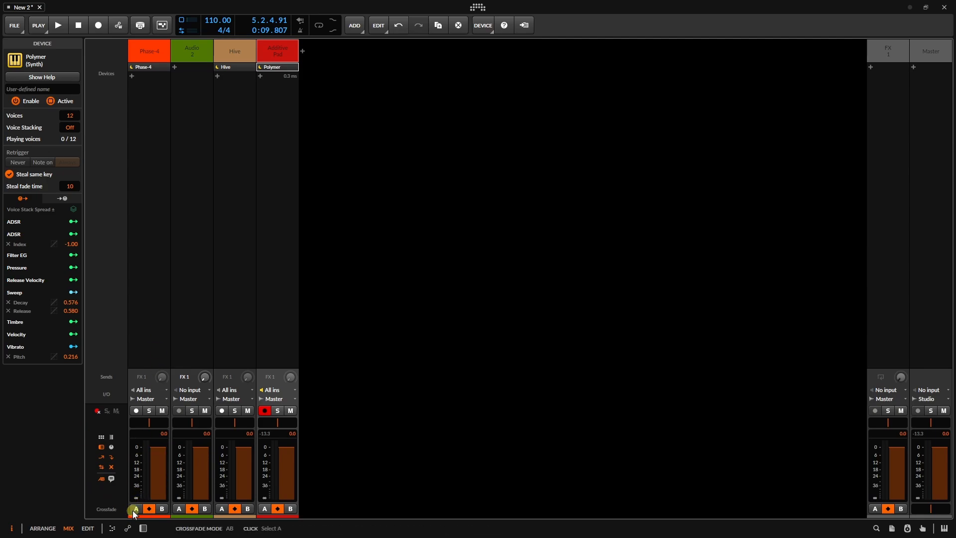
click(136, 509)
click(179, 508)
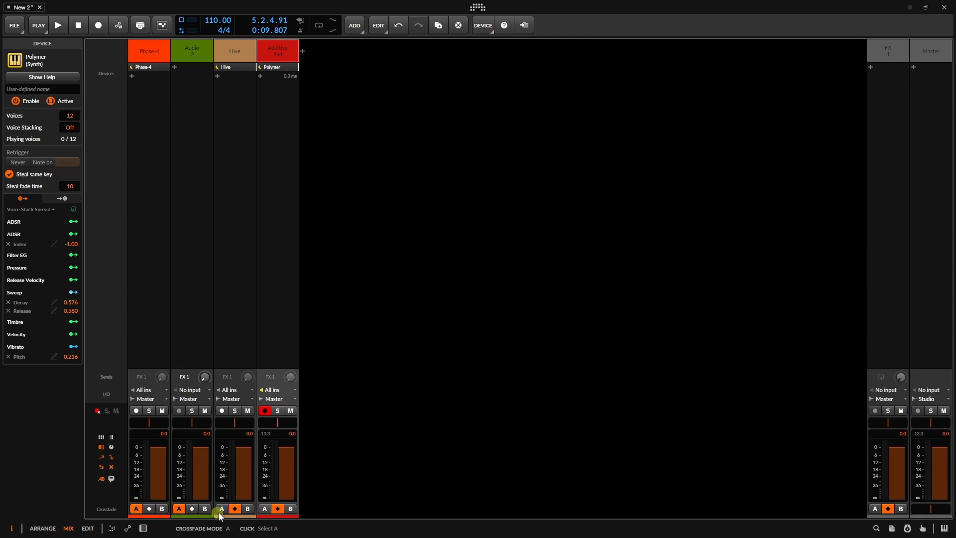
click(290, 508)
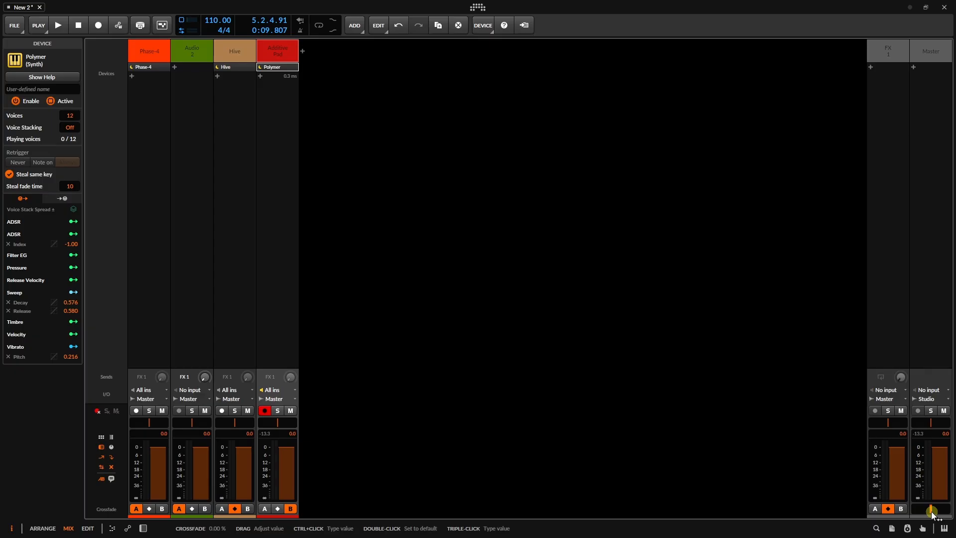
- Sweep the master crossfader towards A and B and back near the centre, and hide the crossfade settings
drag(932, 513, 929, 512)
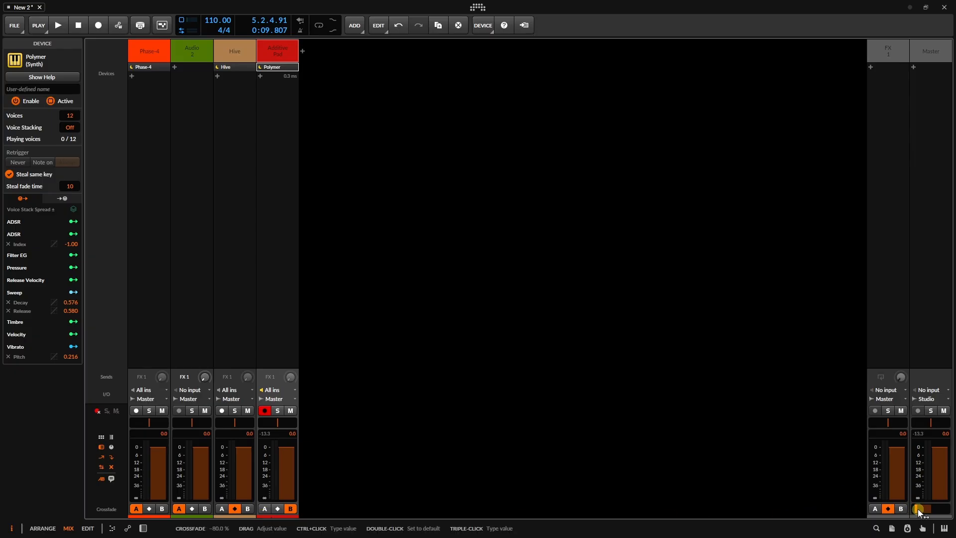
drag(918, 509, 917, 509)
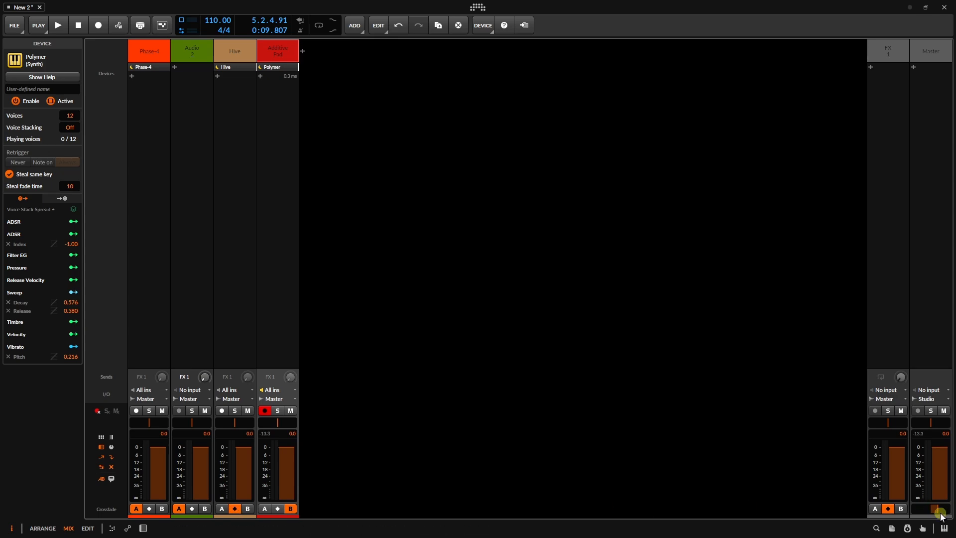
drag(937, 511, 930, 510)
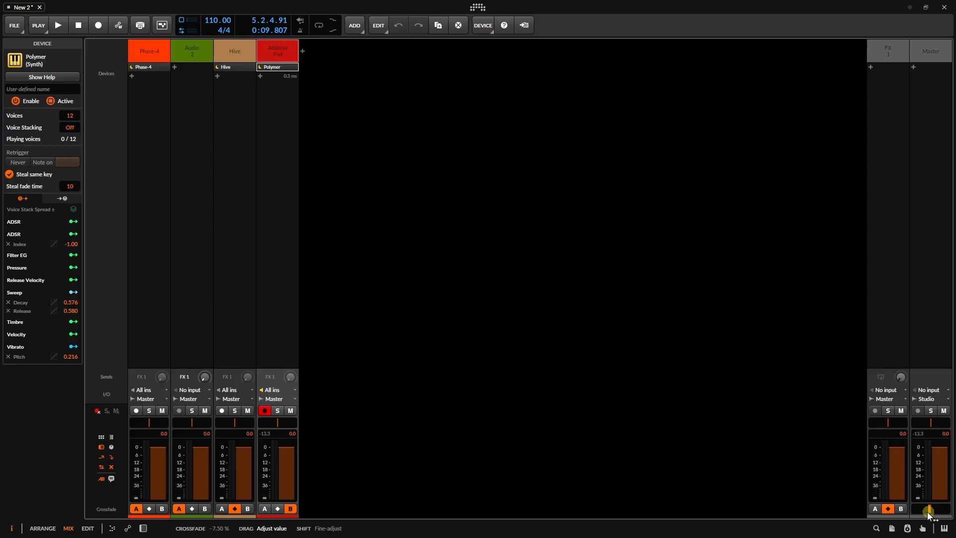
click(929, 511)
click(919, 510)
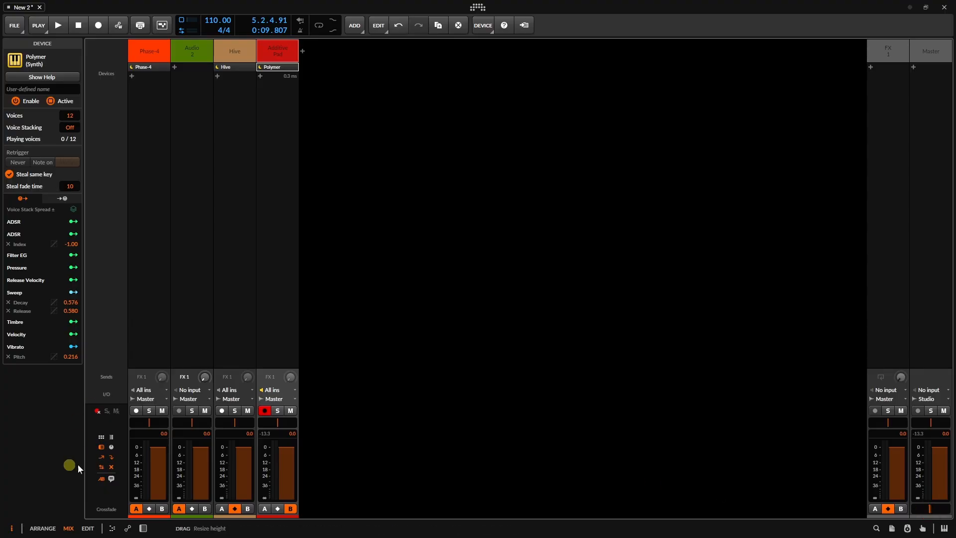
click(100, 477)
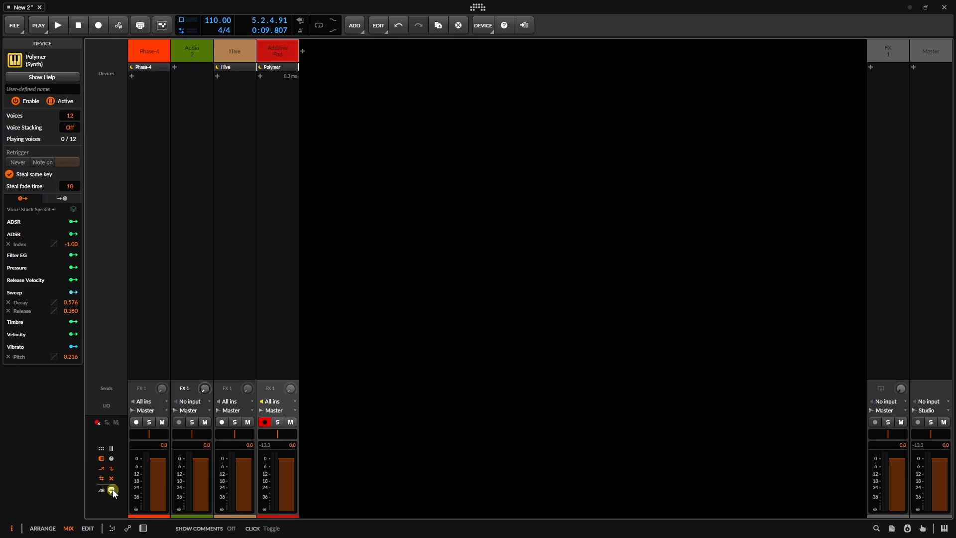
- Show the comments section in the mixer and enter the comment "Test" for the Phase-4 track
click(112, 491)
click(155, 501)
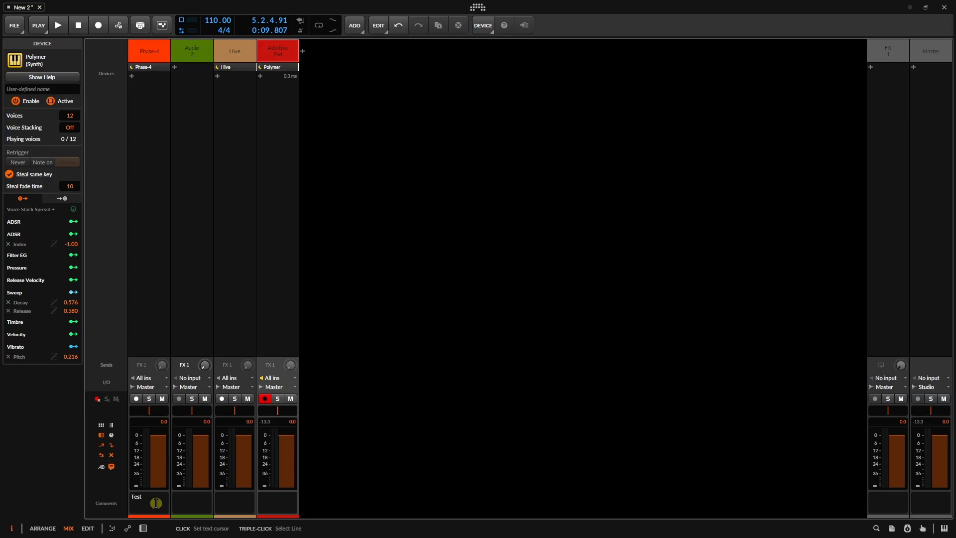
click(94, 309)
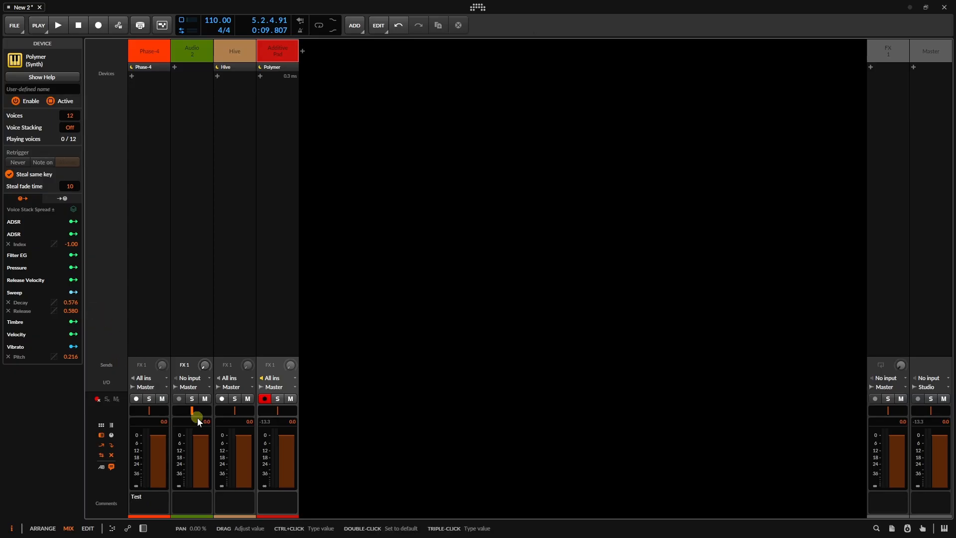
- Switch to the Arrange view, select the Phase-4 track and delete its comment text in the inspector
key(alt+1)
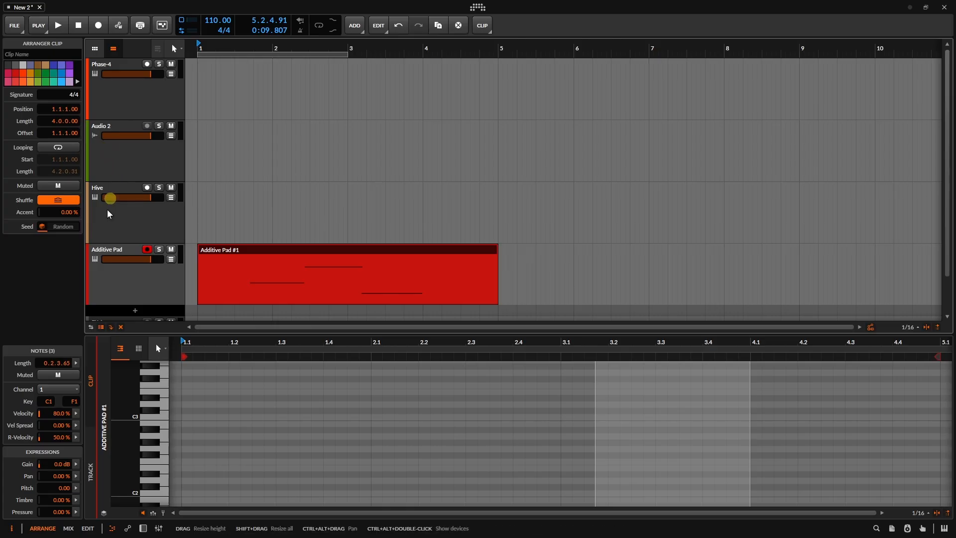
click(125, 280)
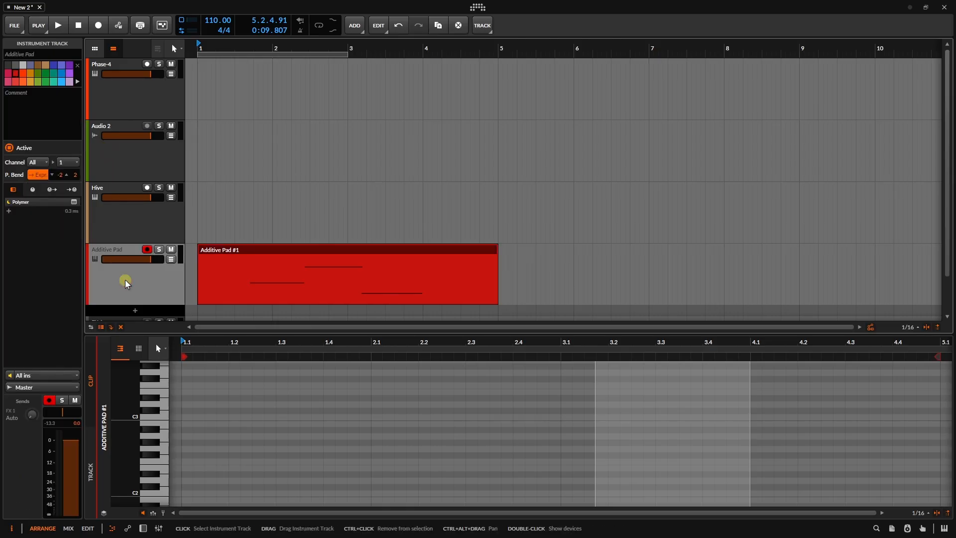
click(128, 96)
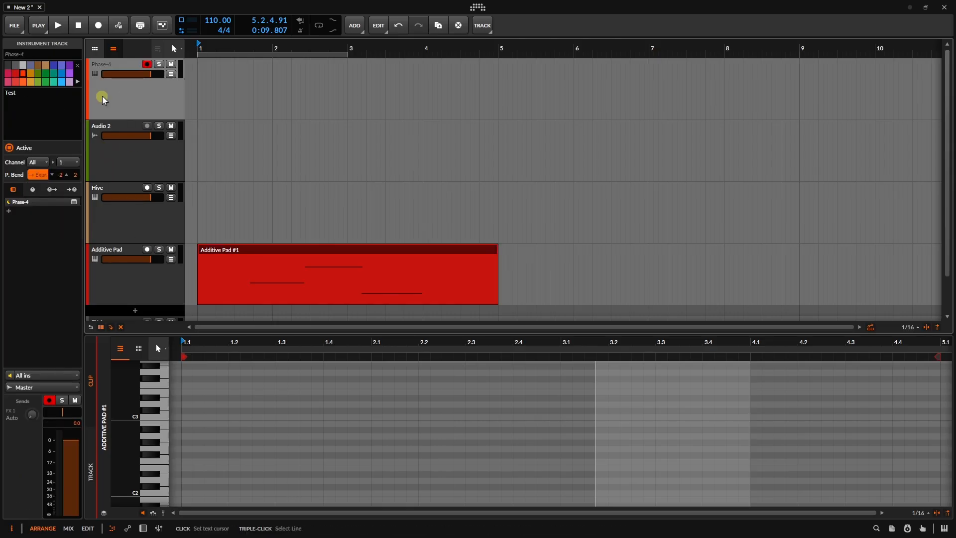
click(23, 104)
drag(37, 93, 1, 93)
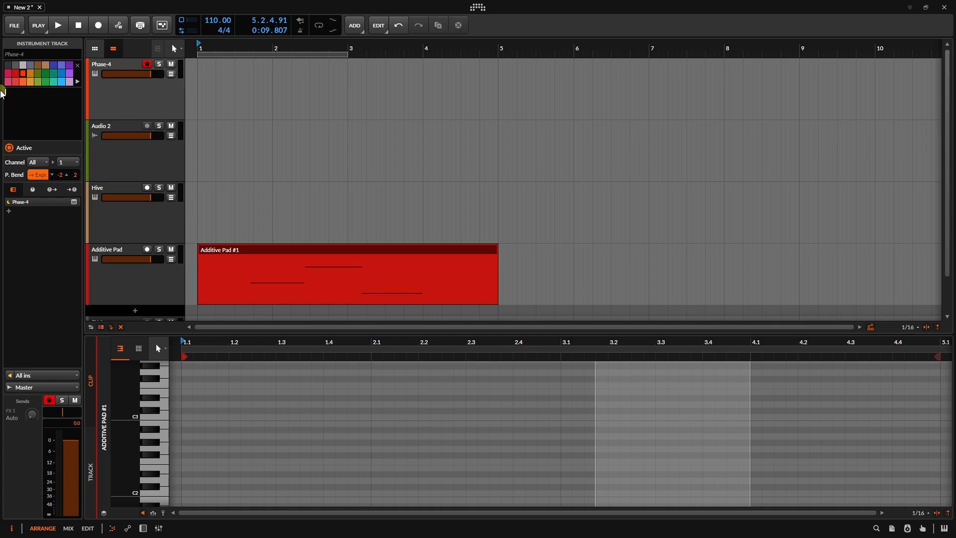
click(30, 273)
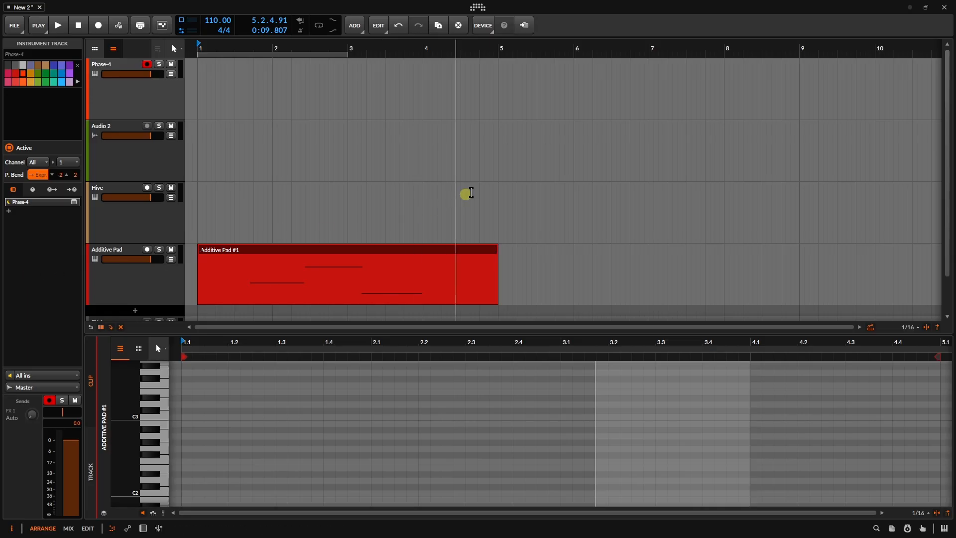
- Return to the Mix view and enlarge the mixer's fader section so the level meters are taller
key(alt+2)
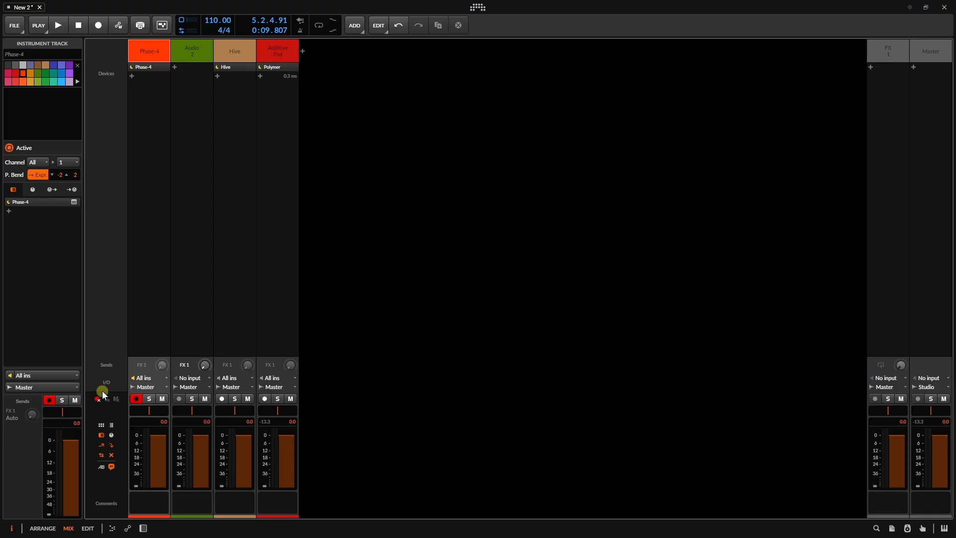
drag(107, 393, 93, 354)
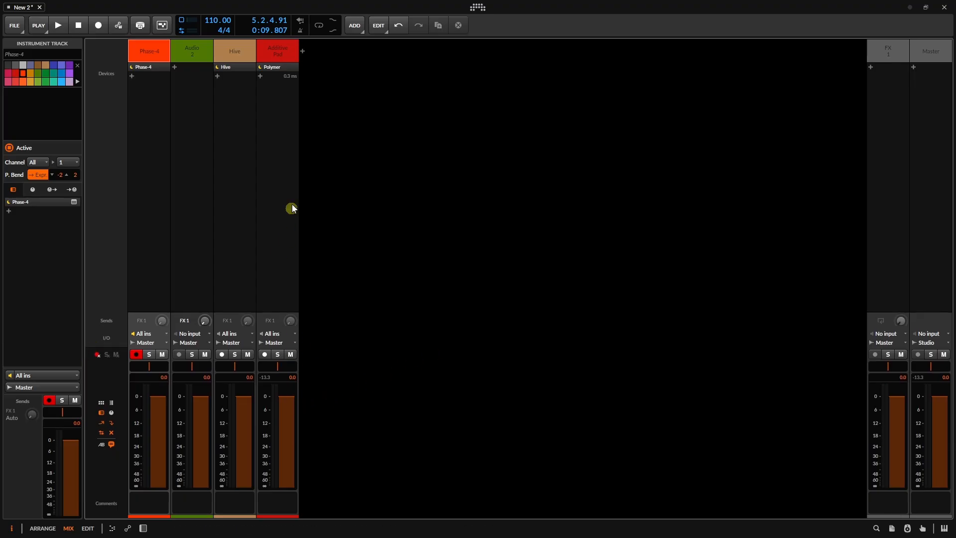
- Start adding an instrument track in the mixer, look through the instrument browser and cancel the addition
mouse_move(298, 50)
mouse_down()
mouse_move(491, 69)
mouse_move(298, 69)
mouse_up()
click(302, 50)
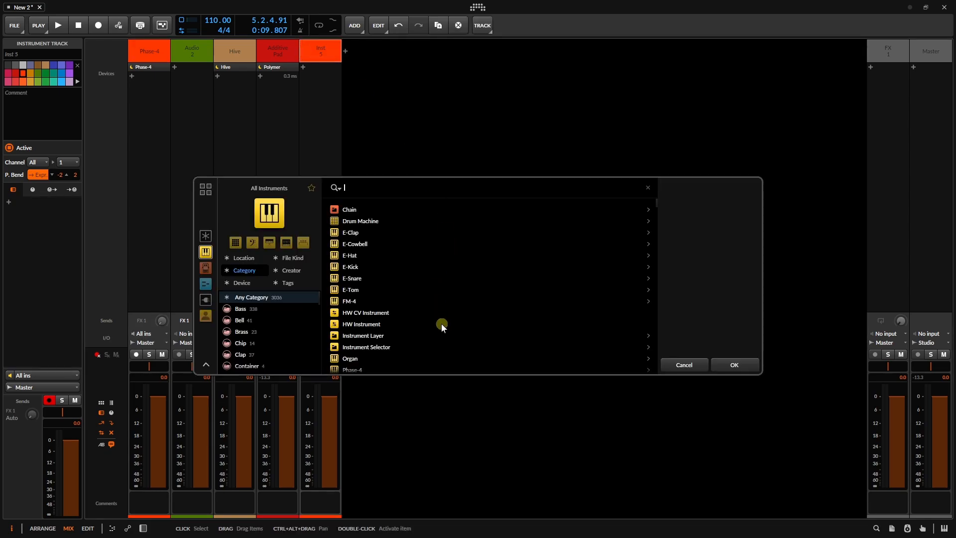
scroll(442, 326, down, 3)
scroll(444, 326, up, 3)
click(685, 366)
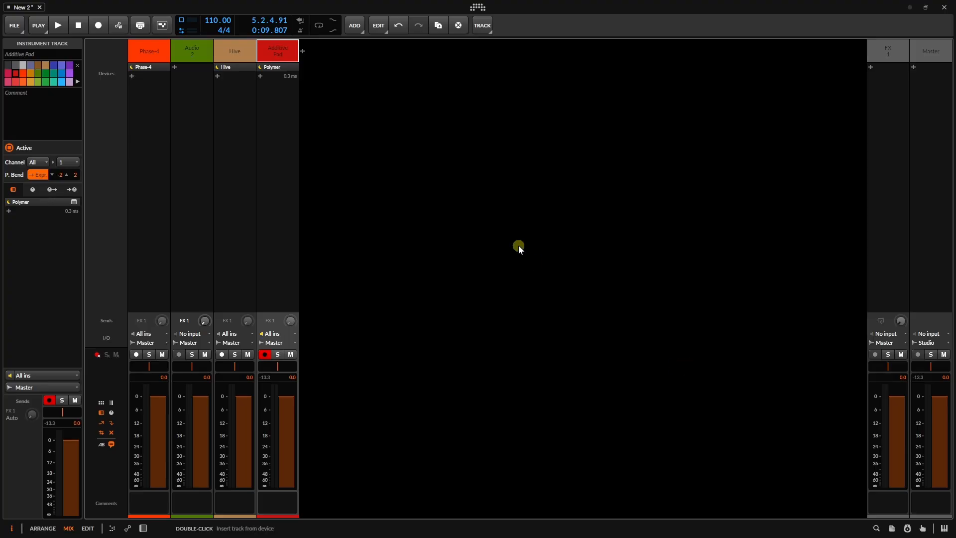
- Switch to the Arrange view, refine the arranger's beat grid to 1/128 and coarsen it again to 1/8
key(alt+1)
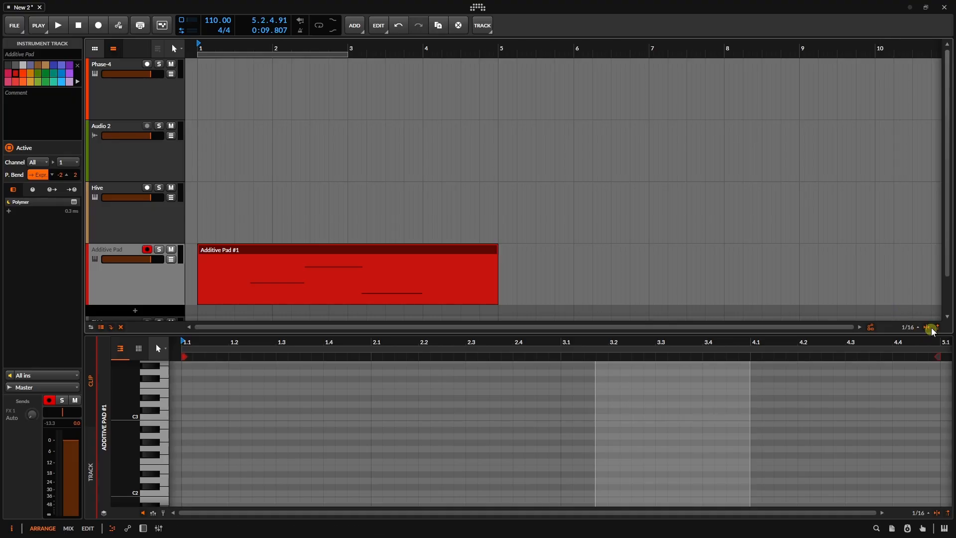
key(period)
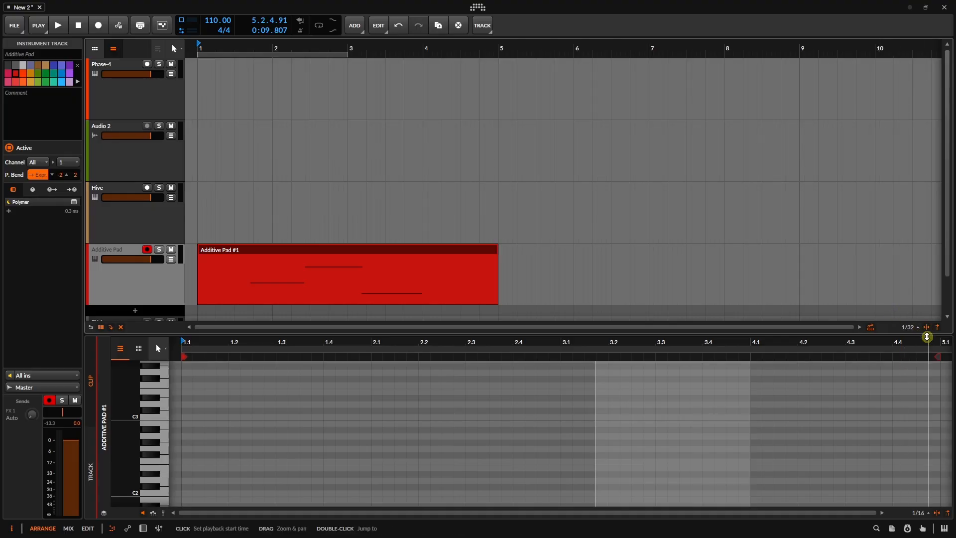
key(period)
key(period)
key(period)
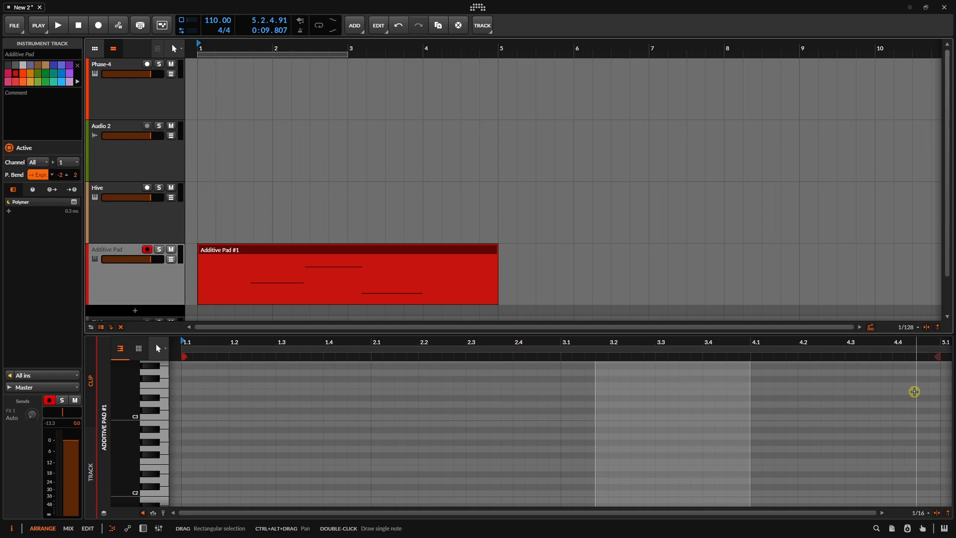
key(period)
key(comma)
key(comma)
key(comma)
key(comma)
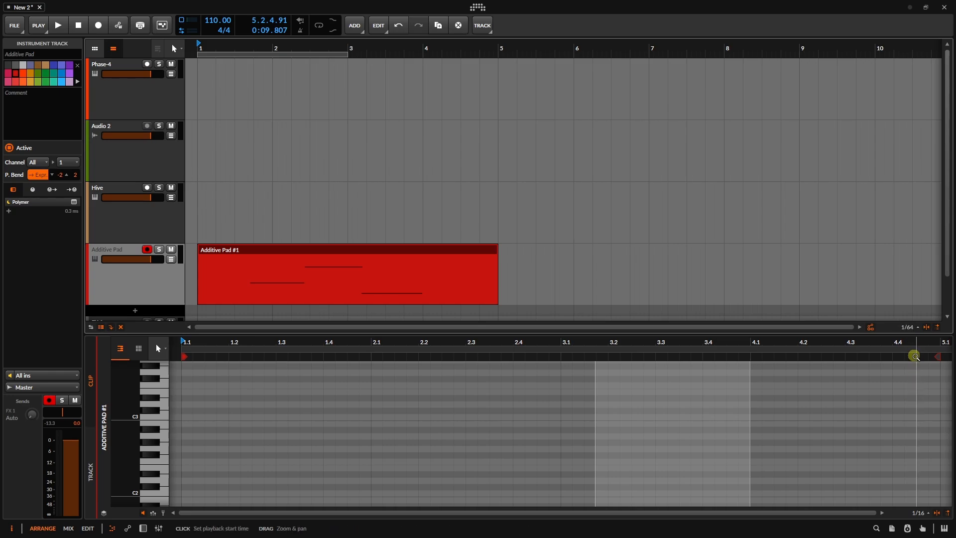
key(comma)
key(comma)
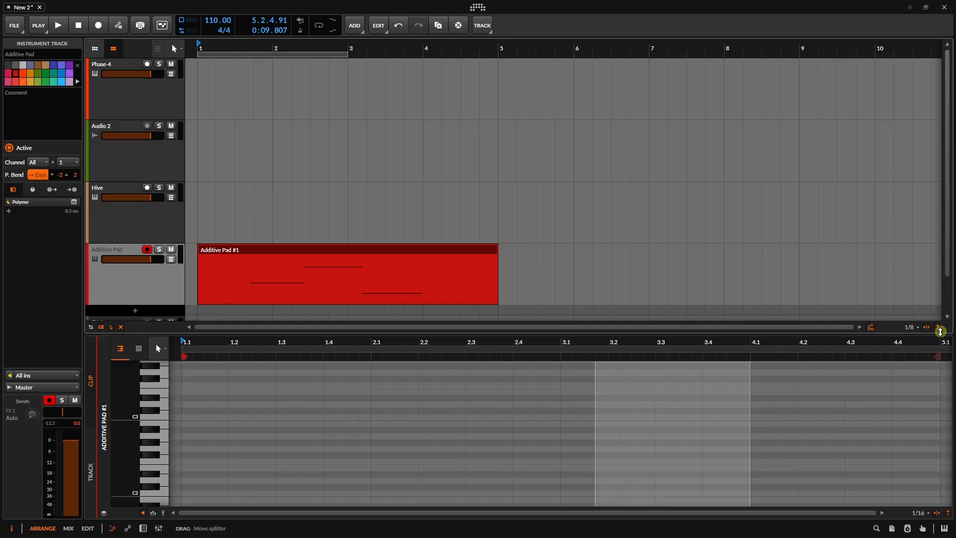
- Deselect the clip, hide the note editor below the arranger and select the Audio 2 track
click(885, 259)
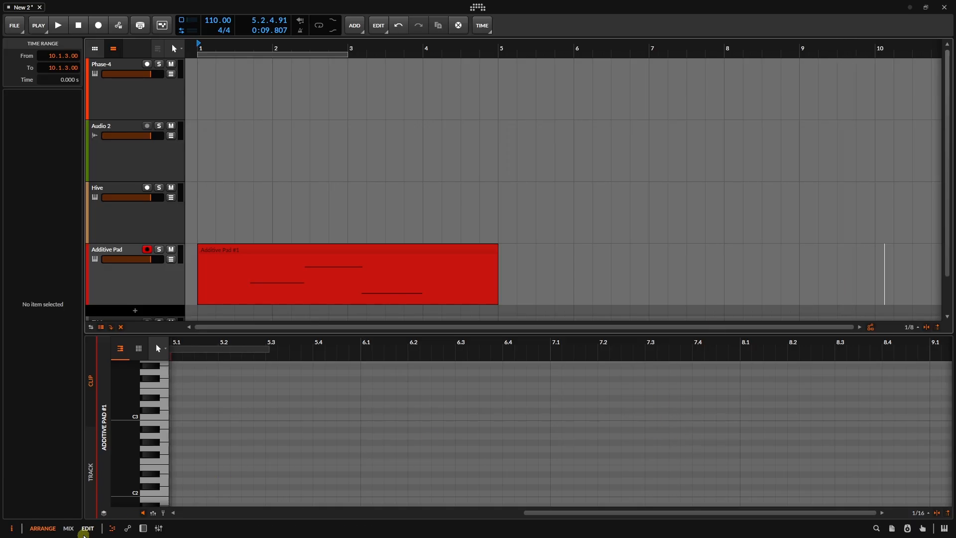
click(113, 527)
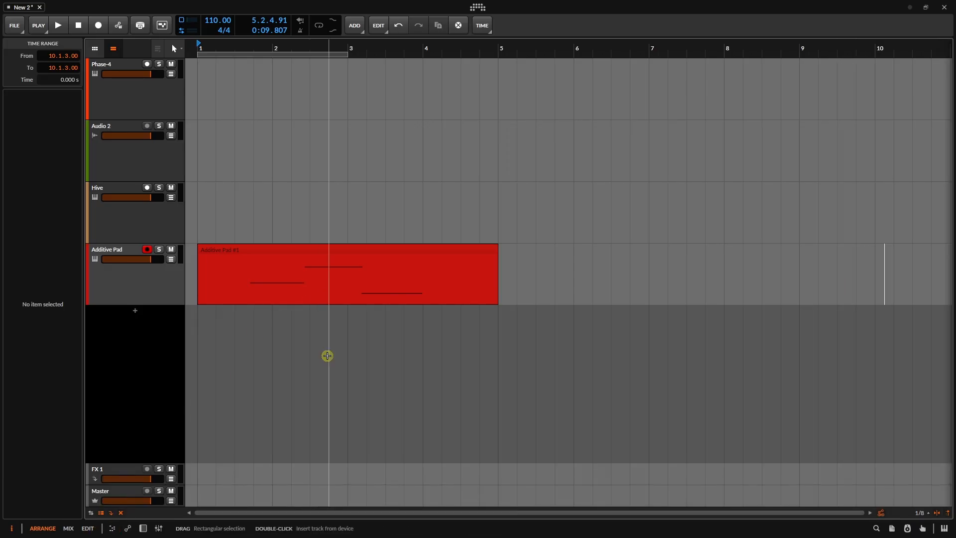
click(135, 161)
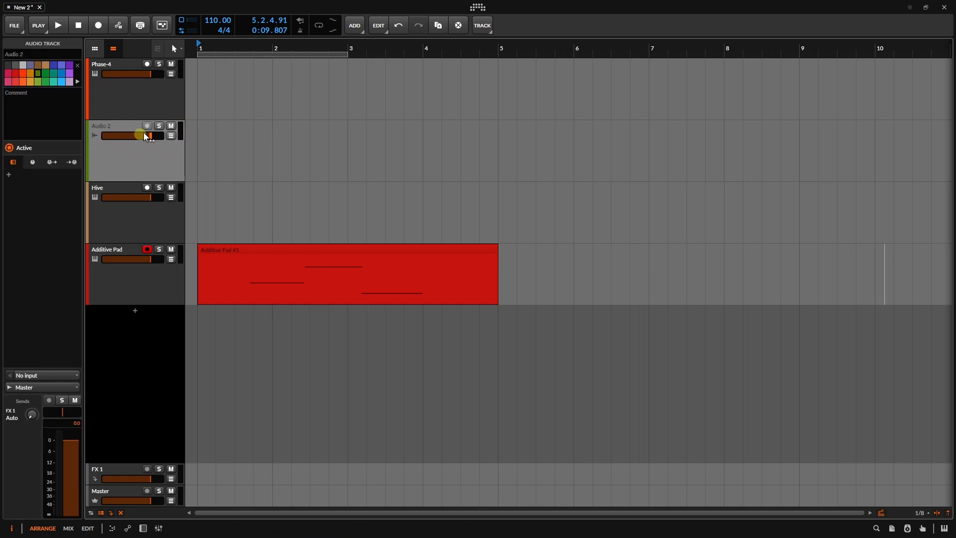
click(98, 27)
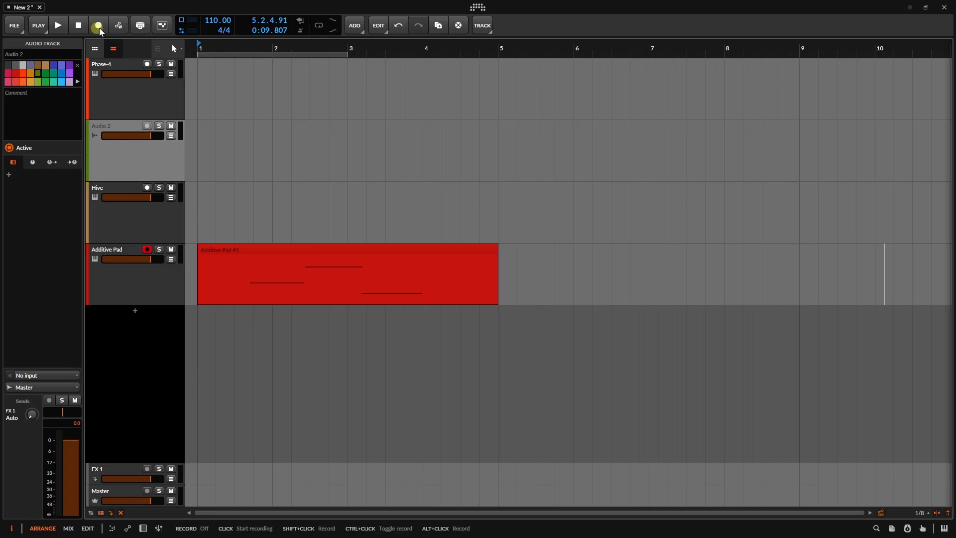
click(85, 26)
click(98, 27)
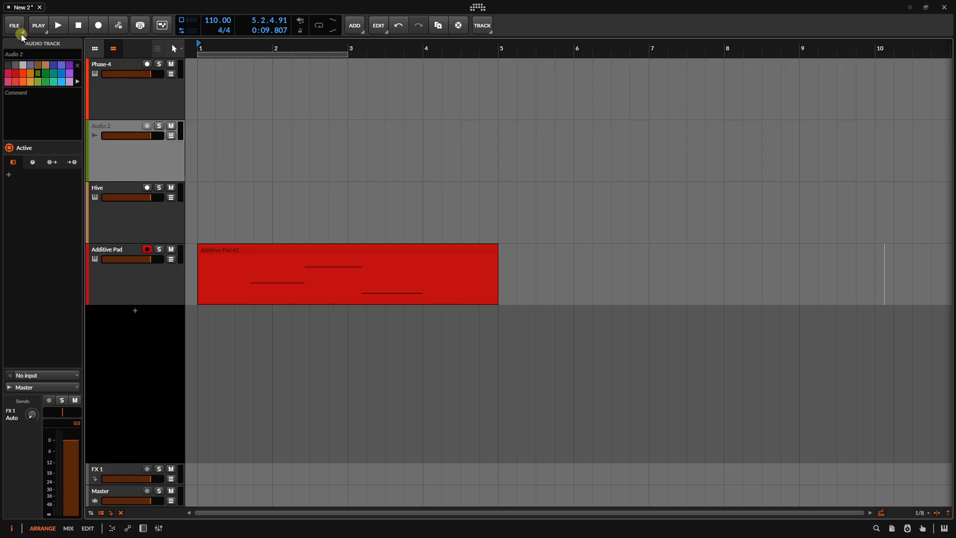
- Review the Audio and Recording pages of the settings and close the dashboard
click(476, 7)
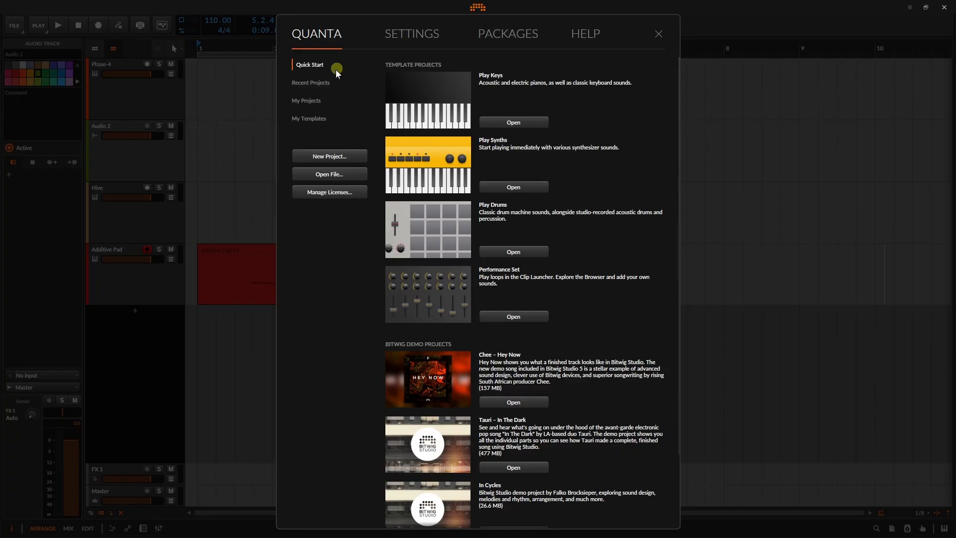
click(429, 37)
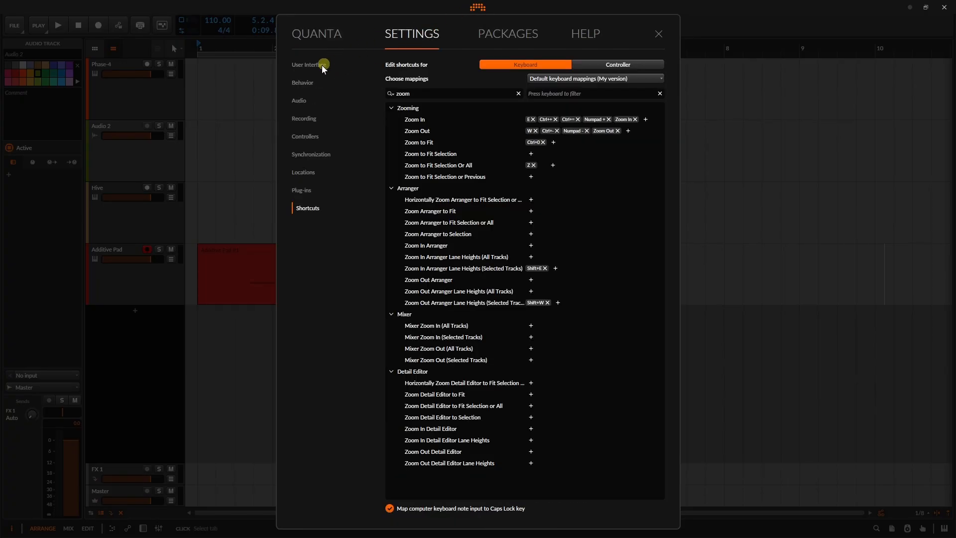
click(296, 100)
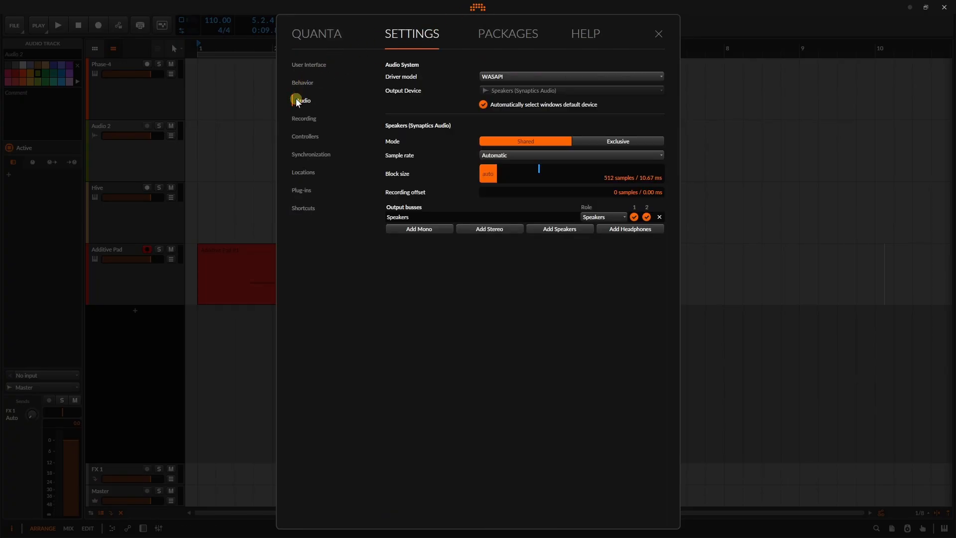
click(300, 118)
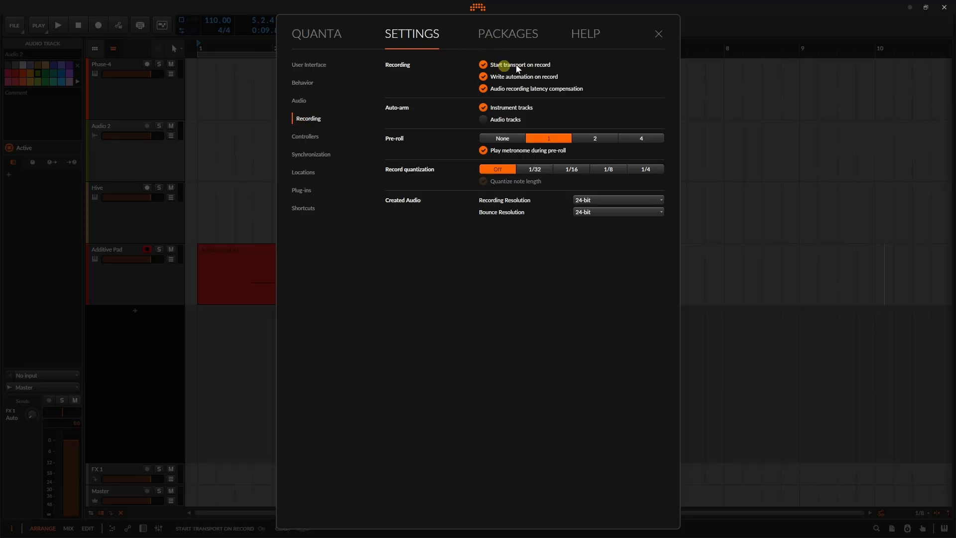
click(657, 34)
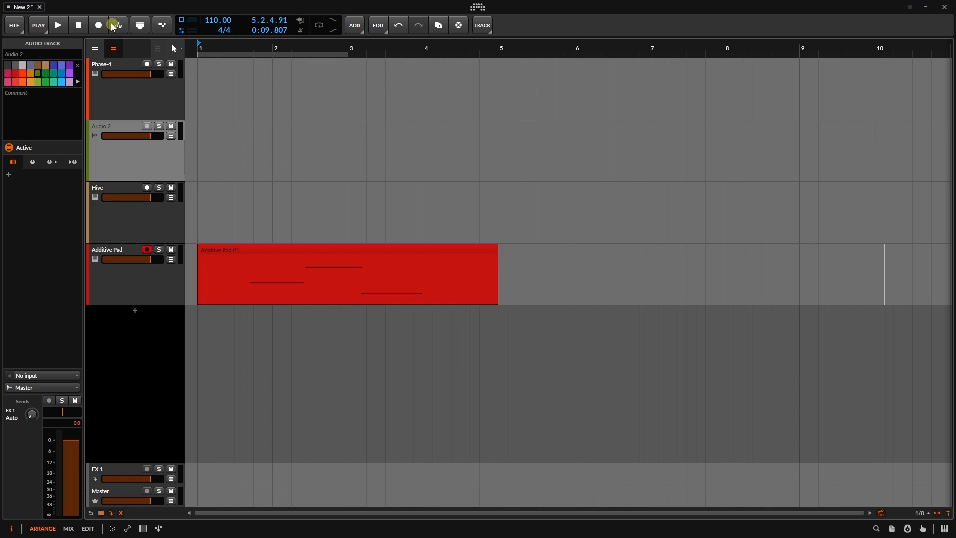
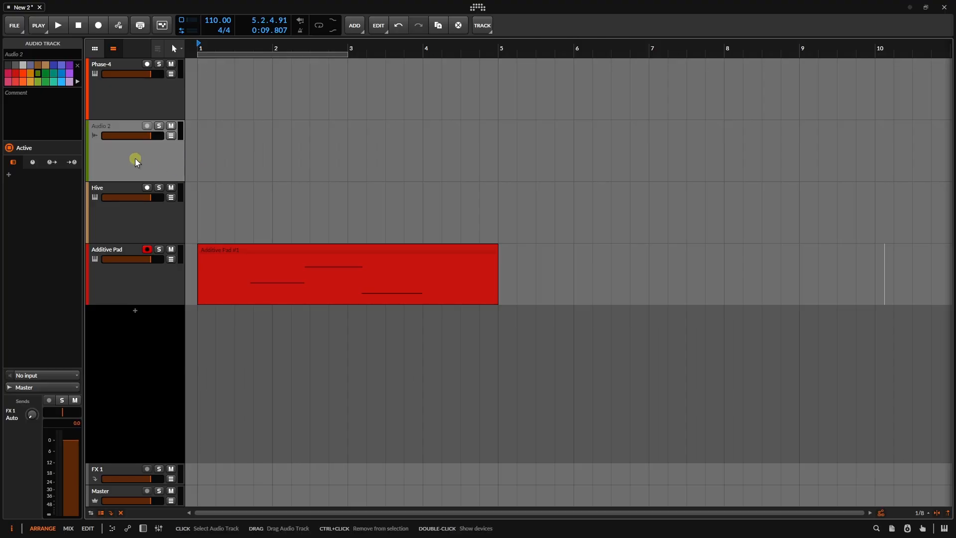
- Open the Export Audio options, try adding the FLAC, Opus and Vorbis formats, remove them again and cancel the export
click(19, 30)
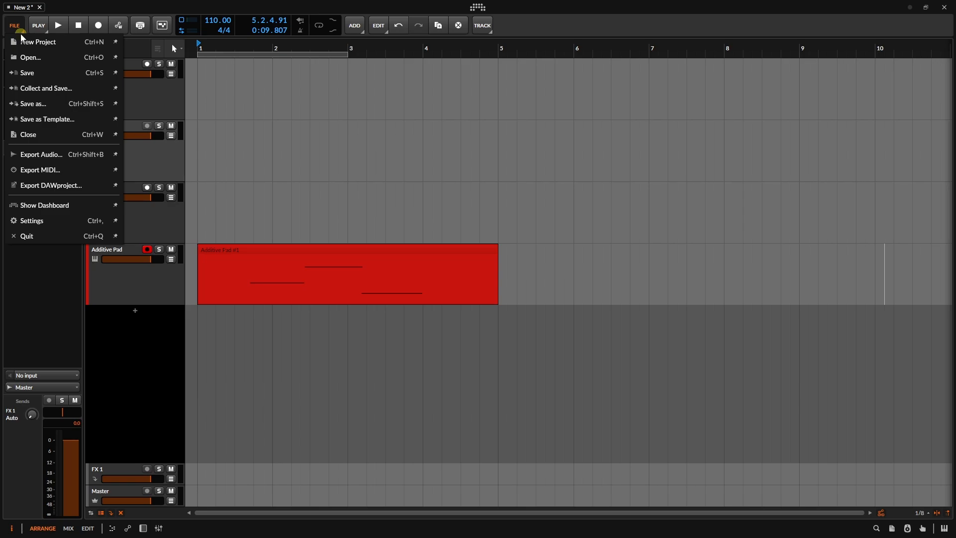
click(45, 155)
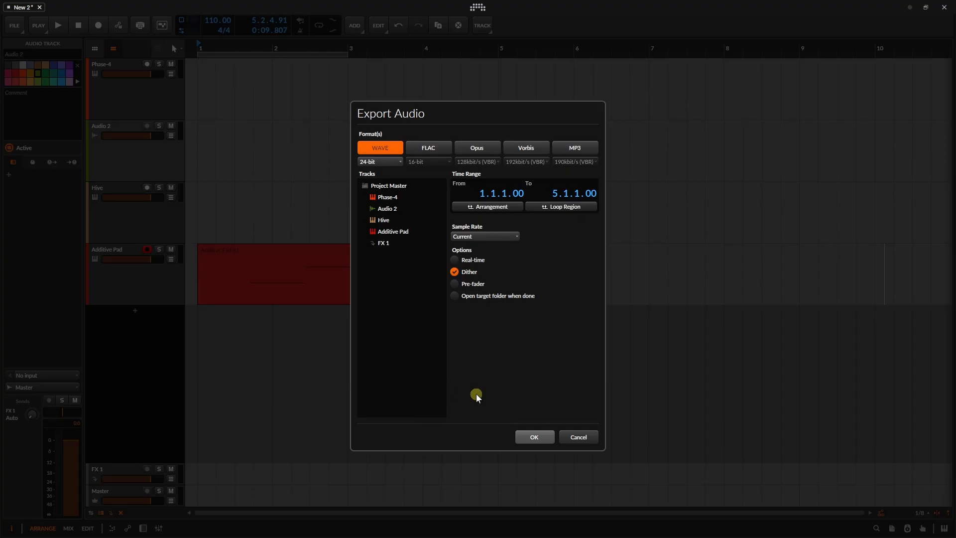
click(479, 147)
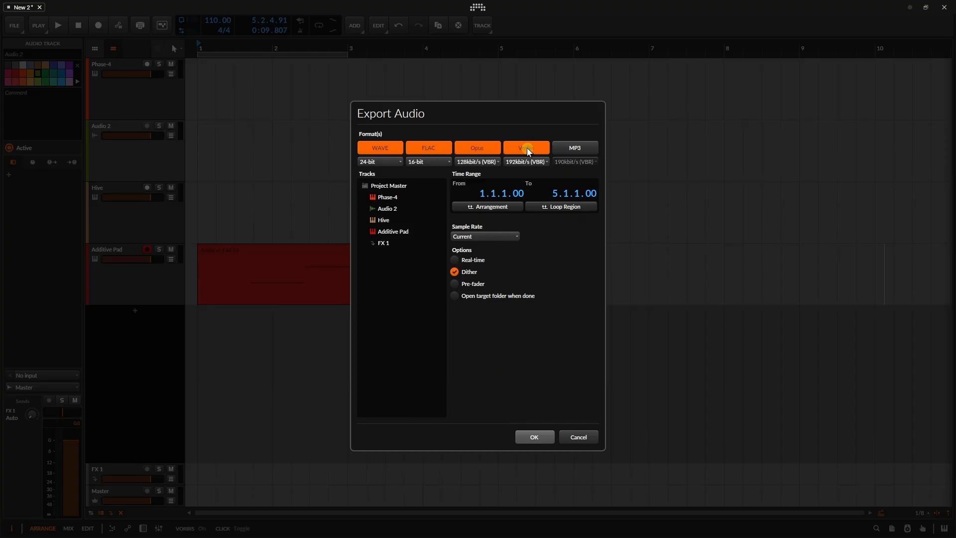
click(526, 147)
click(477, 147)
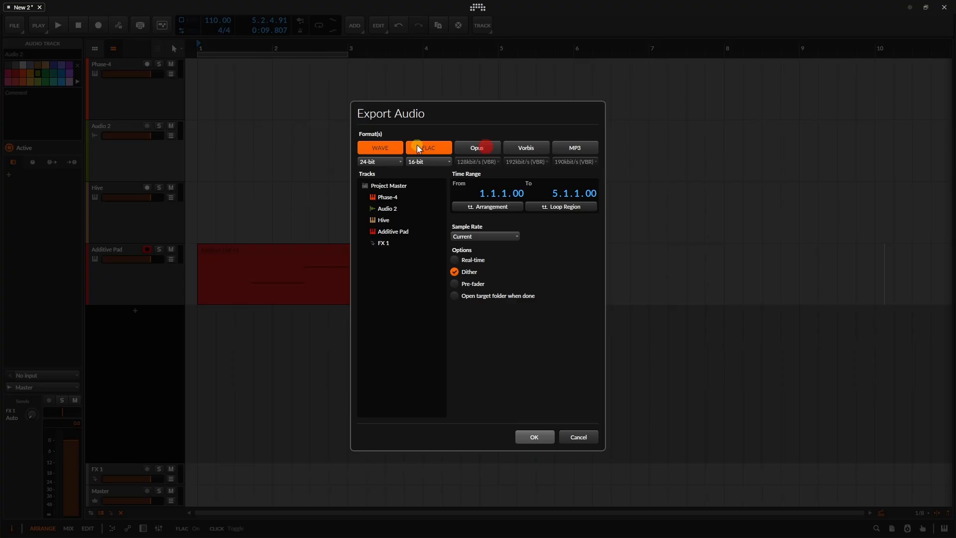
click(428, 147)
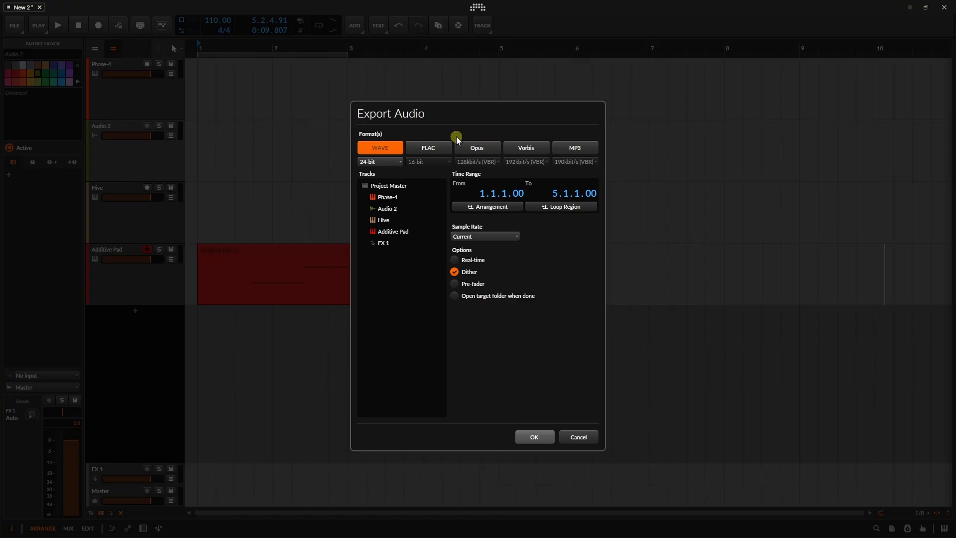
click(578, 437)
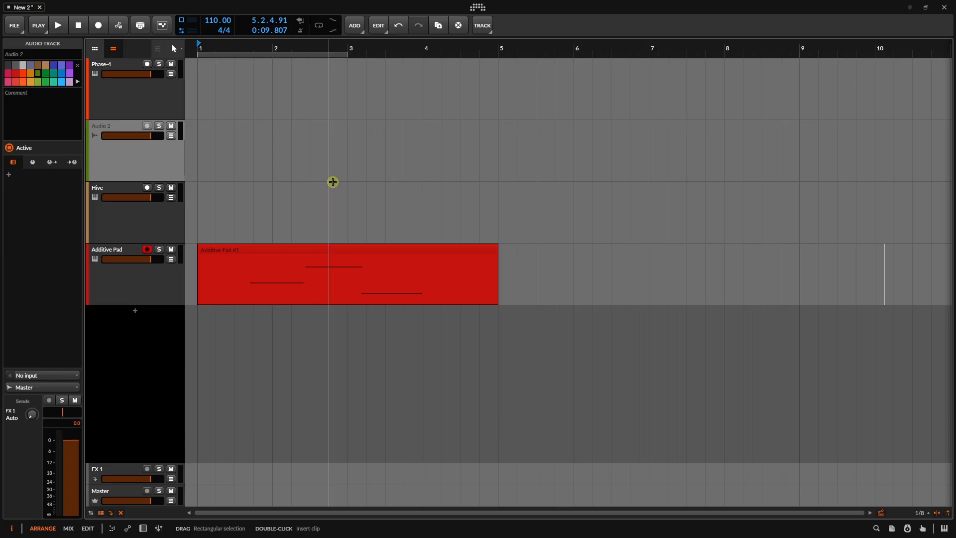
- Add an instrument track below Additive Pad, search its device browser for "poly" and insert the Poly Grid device
click(144, 286)
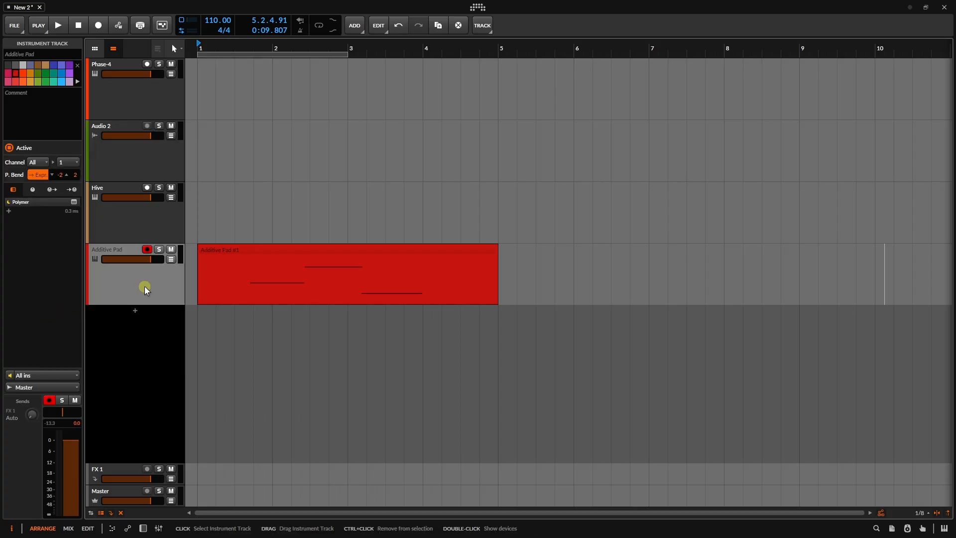
key(ctrl+t)
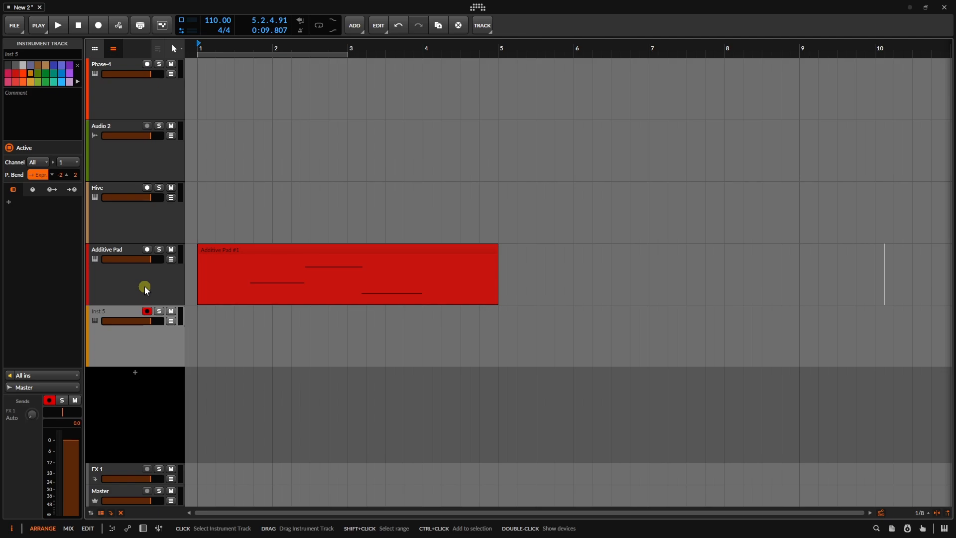
key(d)
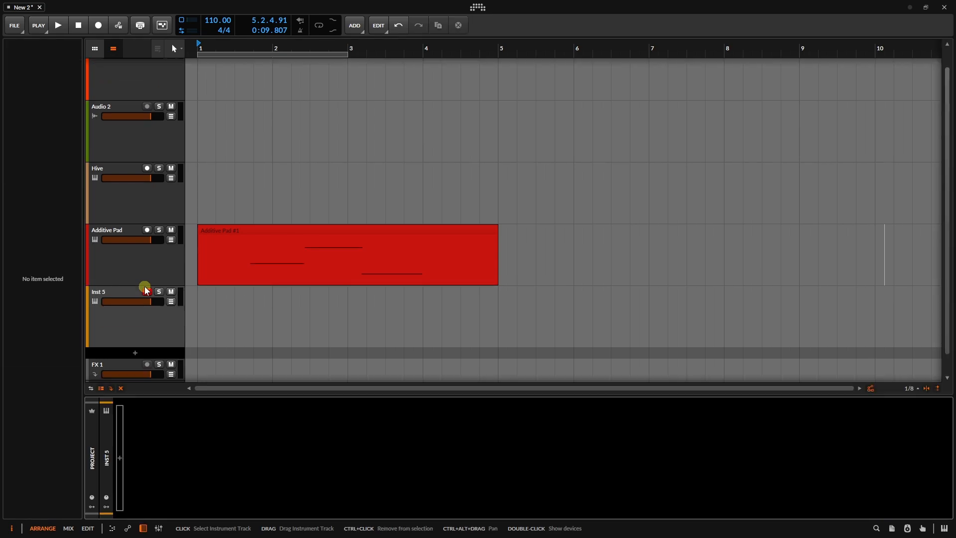
key(b)
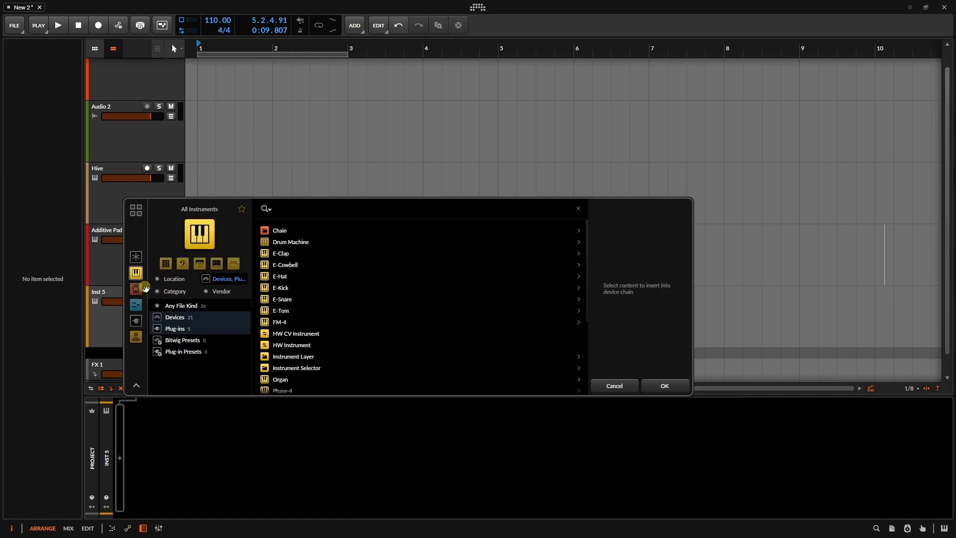
text(poly)
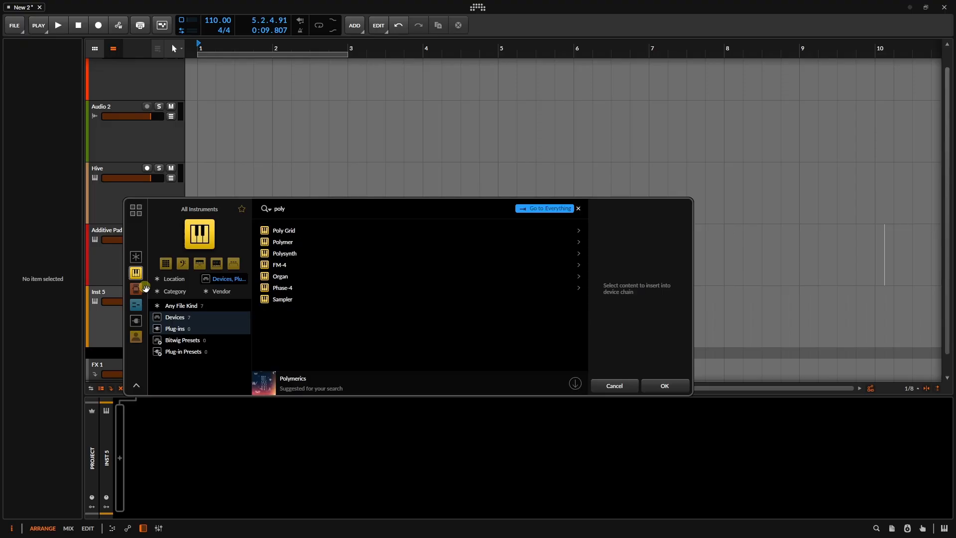
key(Down)
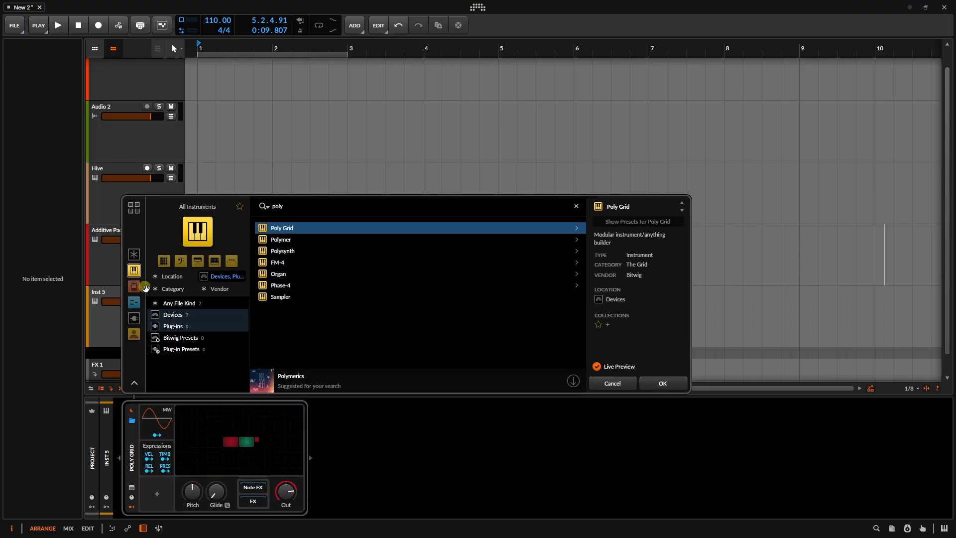
key(Return)
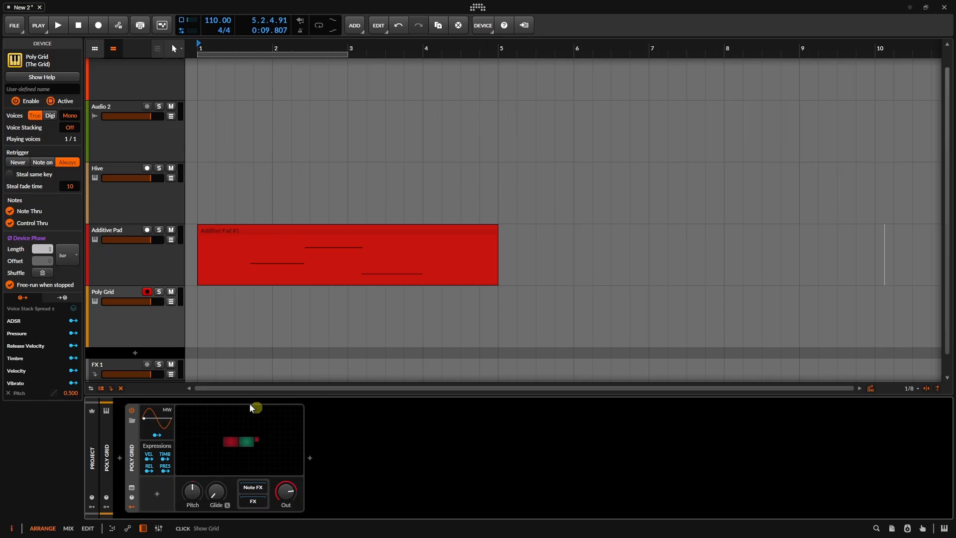
- Open the Poly Grid's patch editor, select the Union module and show the available Oscillator modules
click(236, 443)
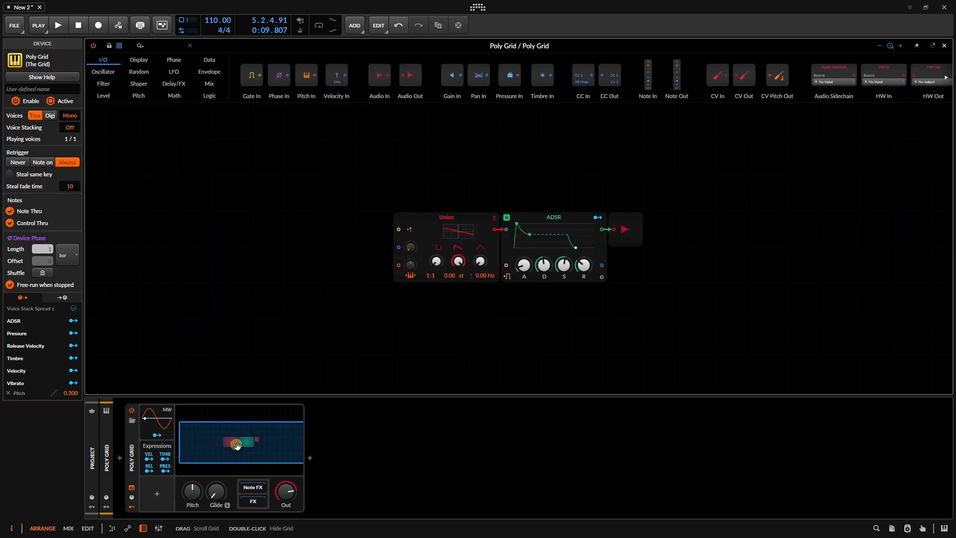
click(900, 45)
click(900, 45)
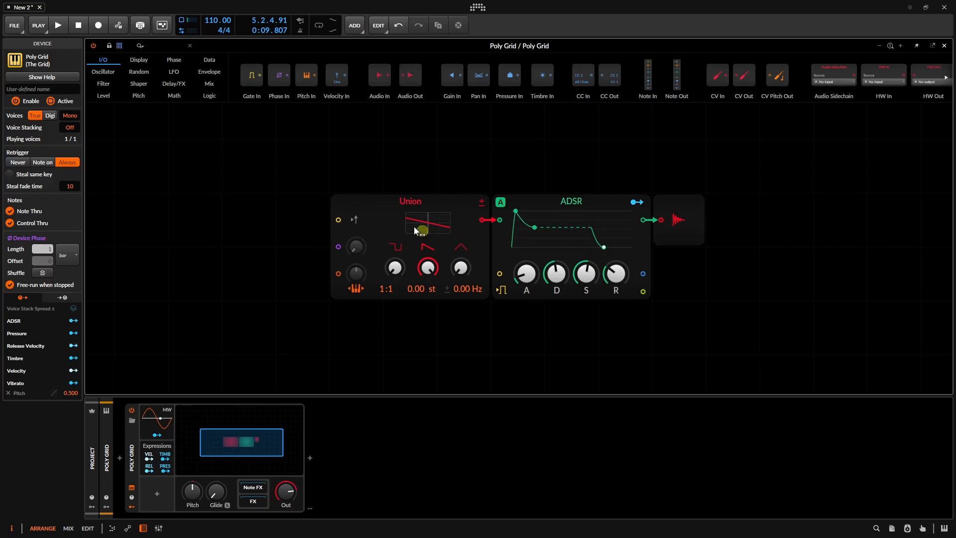
click(371, 201)
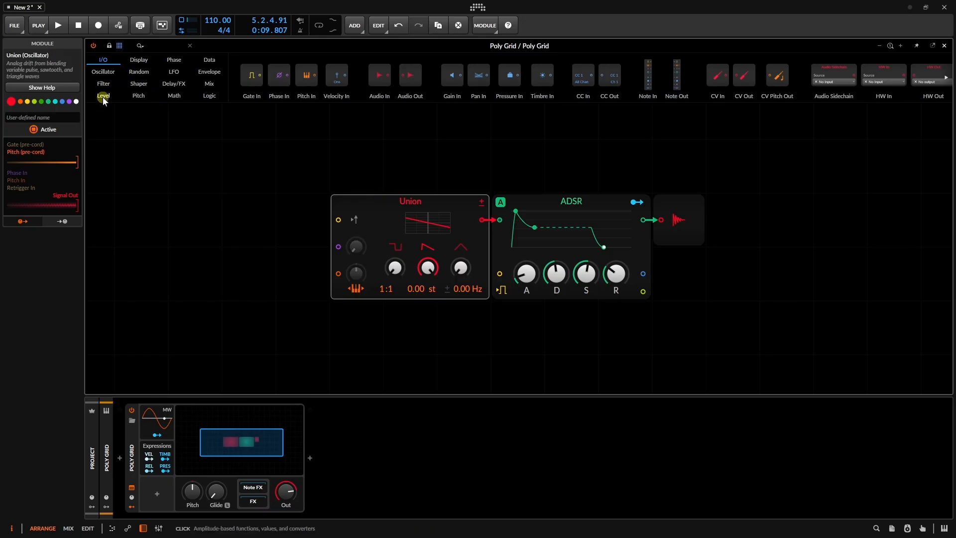
click(103, 72)
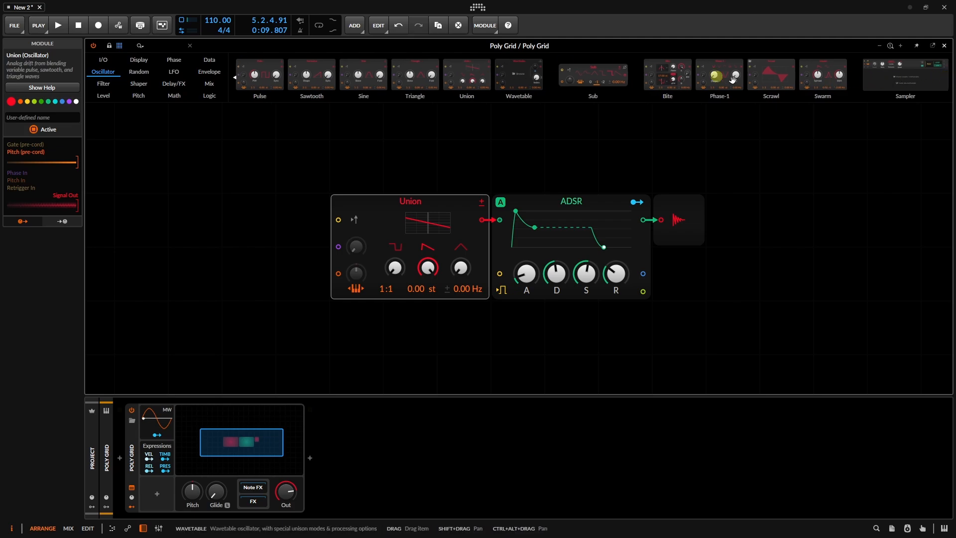
- Try replacing the Union oscillator with Sawtooth and Wavetable, and try out the wavetable's Index control
right_click(377, 214)
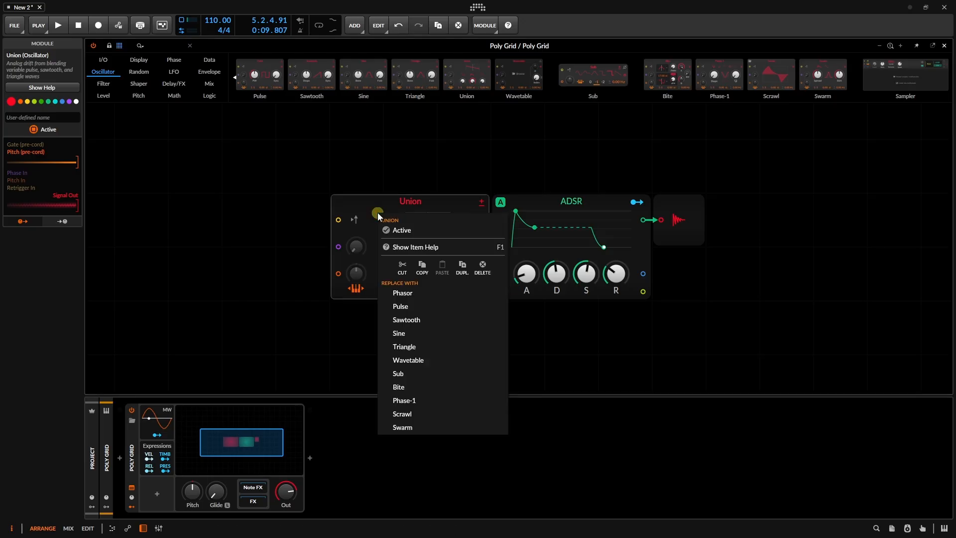
click(409, 319)
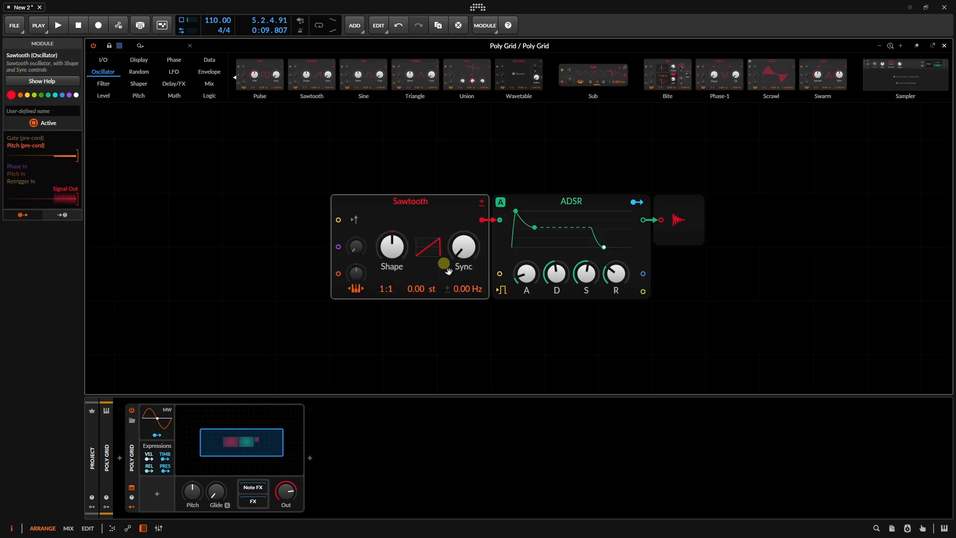
right_click(374, 210)
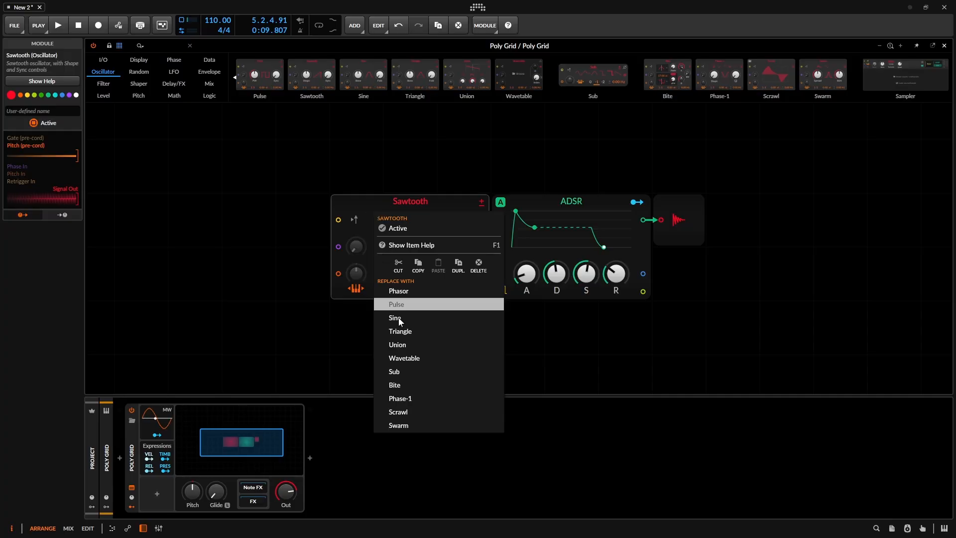
click(413, 358)
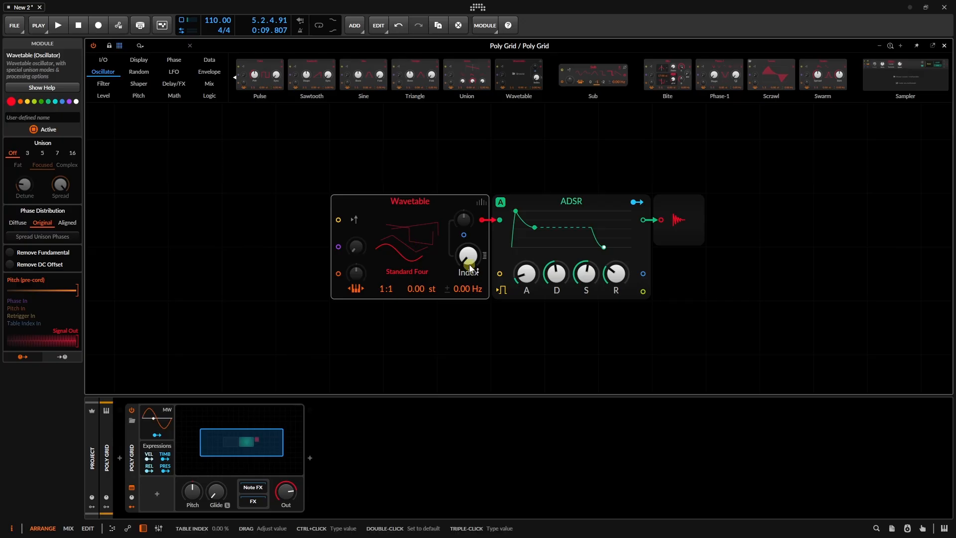
mouse_move(468, 261)
mouse_down()
mouse_move(469, 249)
mouse_move(469, 260)
mouse_up()
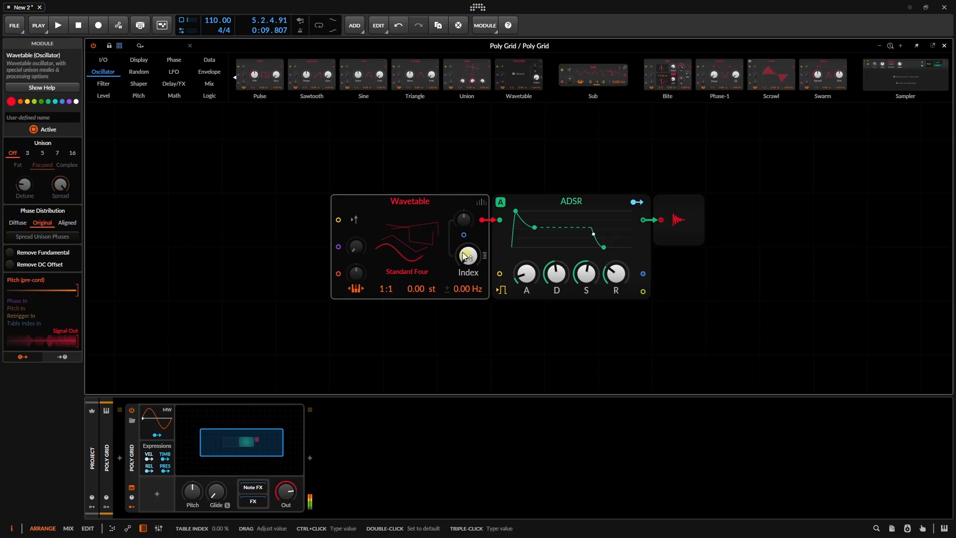
- Replace the Wavetable oscillator with Swarm and that one with Scrawl
right_click(380, 210)
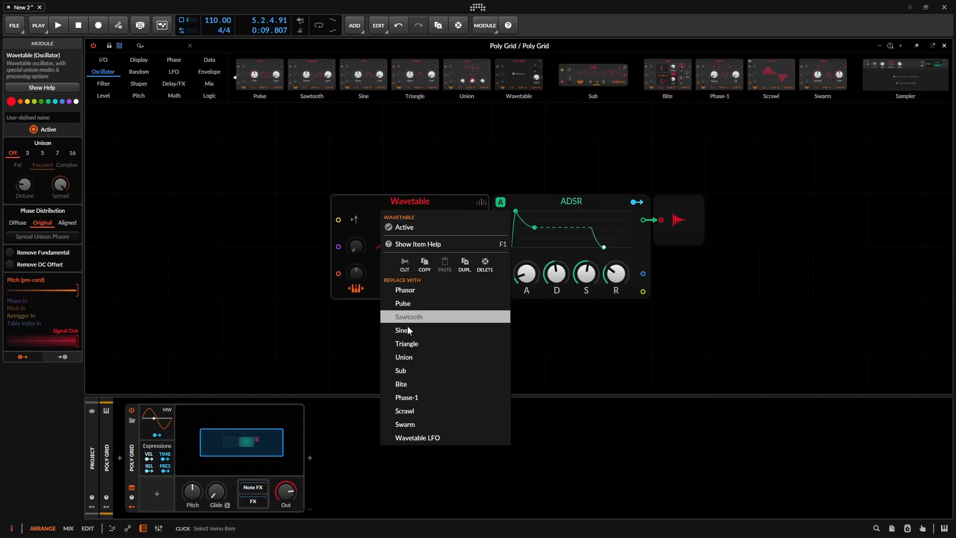
click(450, 426)
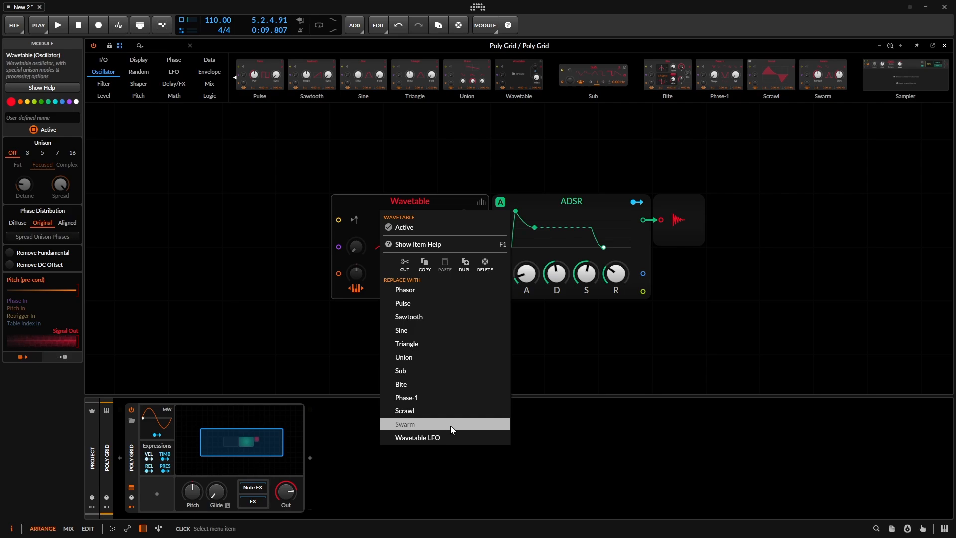
right_click(376, 205)
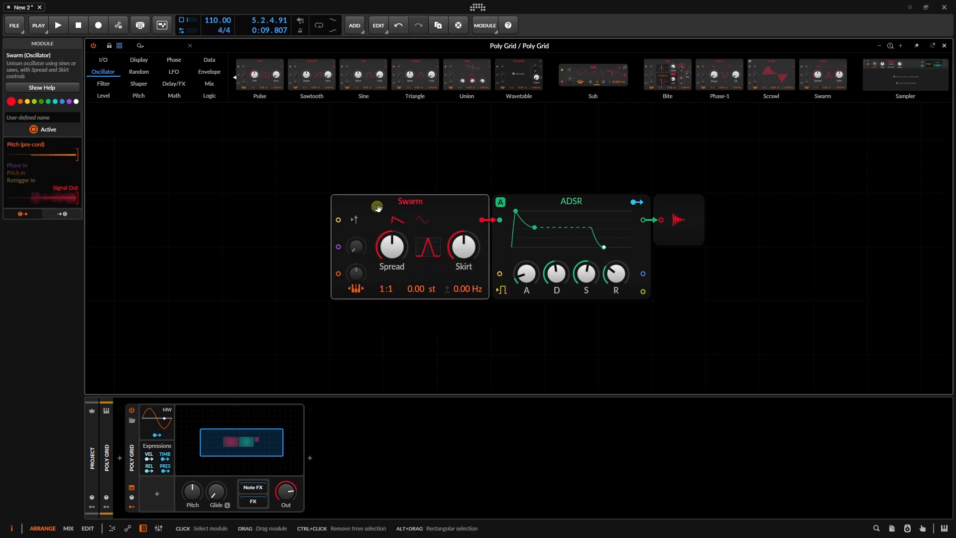
click(402, 421)
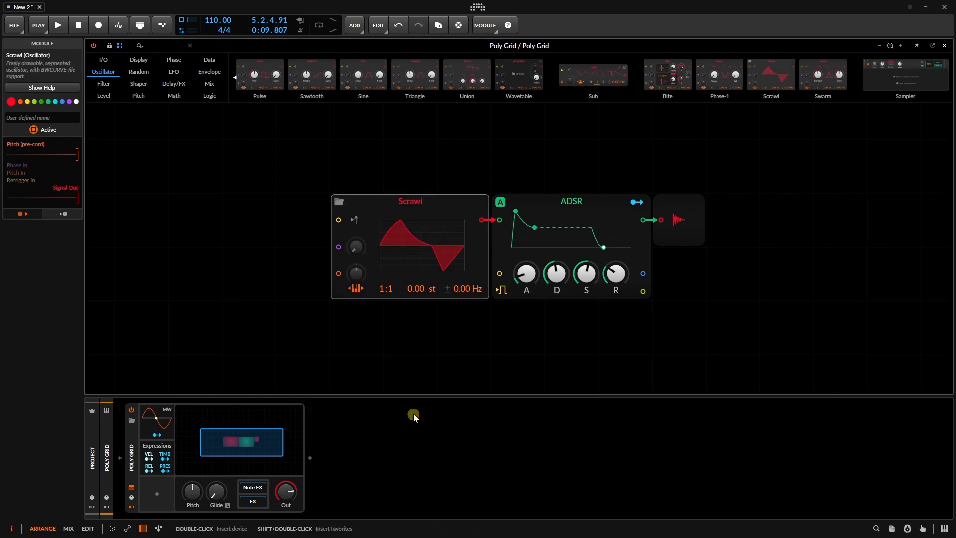
- Enlarge Scrawl's curve editor, draw a freehand waveform across the full cycle, and check the save-to-library options without saving
click(418, 248)
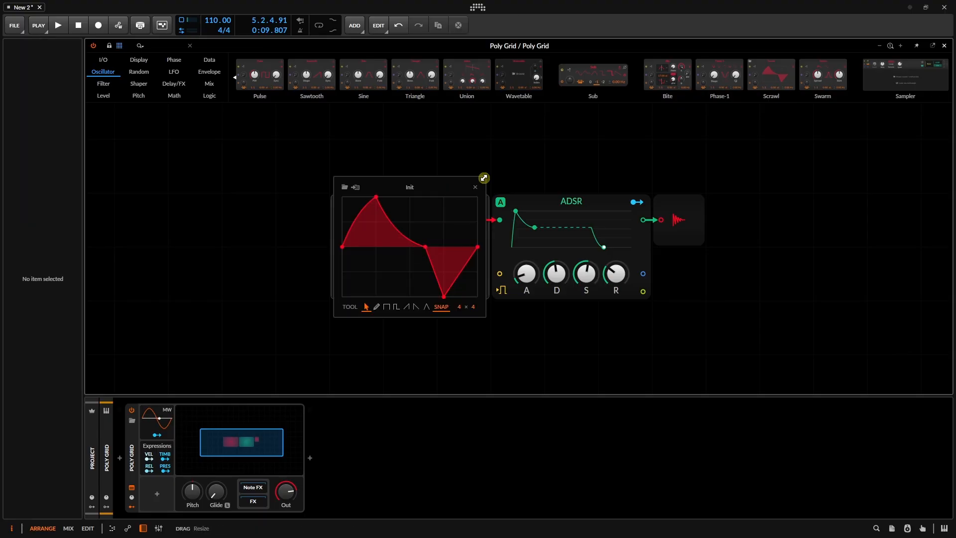
drag(483, 177, 565, 146)
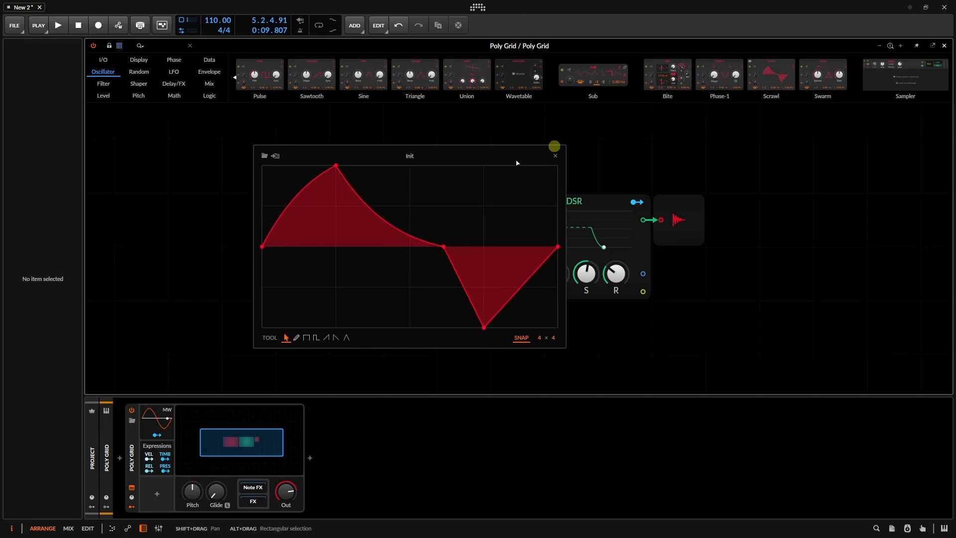
click(297, 337)
mouse_move(271, 313)
mouse_down()
mouse_move(292, 264)
mouse_move(371, 172)
mouse_move(423, 237)
mouse_move(486, 269)
mouse_move(529, 180)
mouse_move(546, 169)
mouse_up()
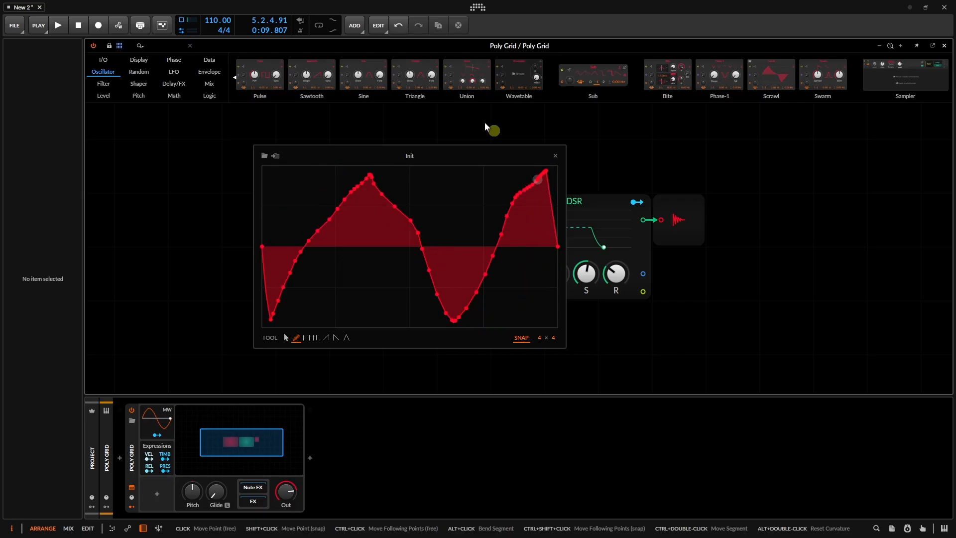
click(275, 155)
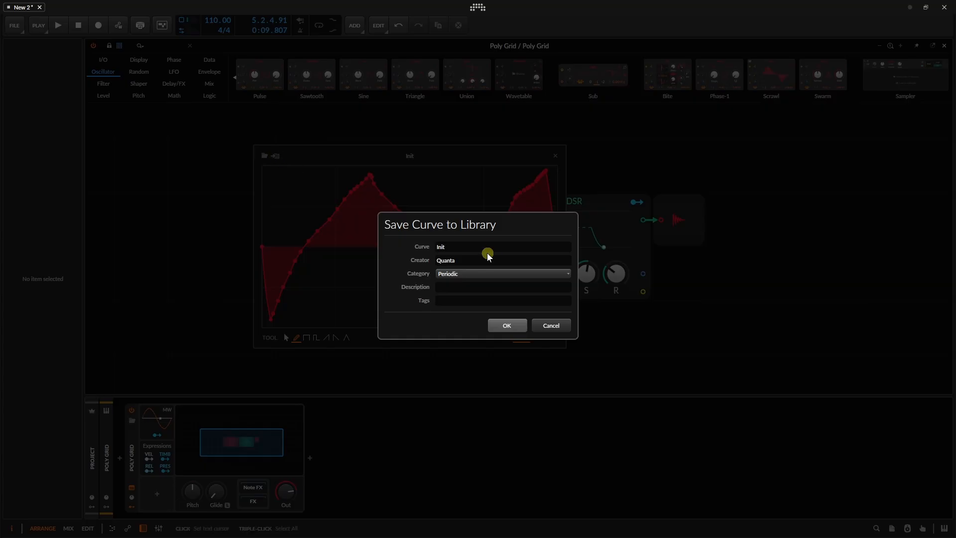
click(552, 325)
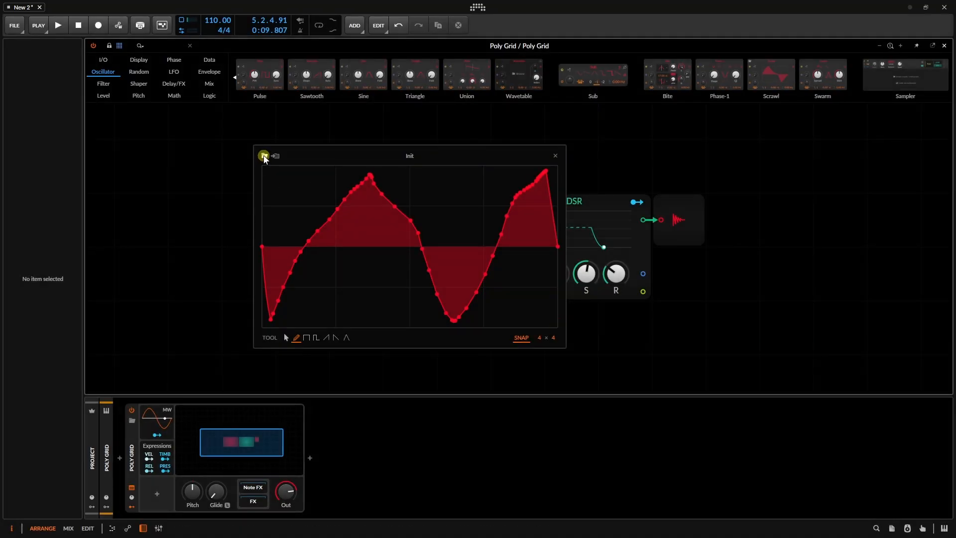
- Load the Bounce curve from the Periodic category into the Scrawl oscillator
click(264, 156)
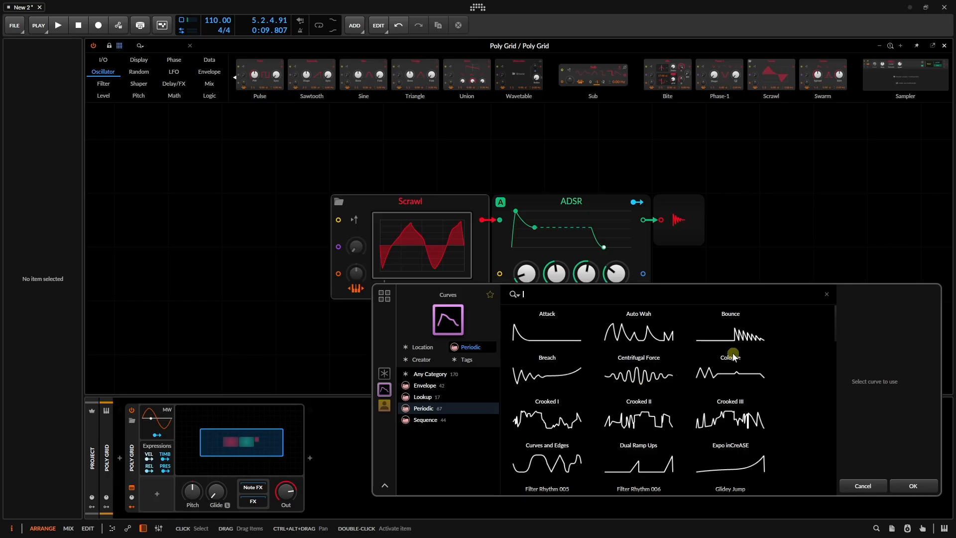
click(732, 332)
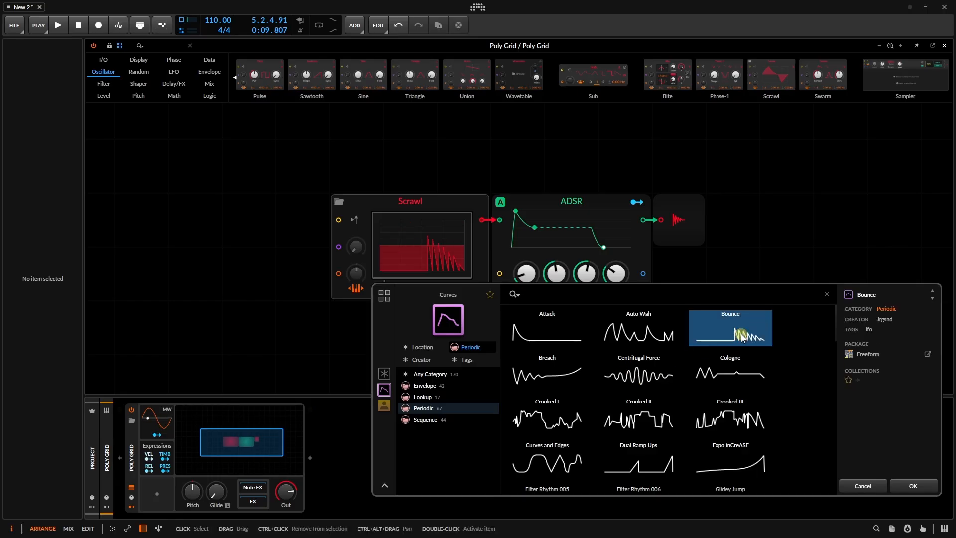
click(915, 487)
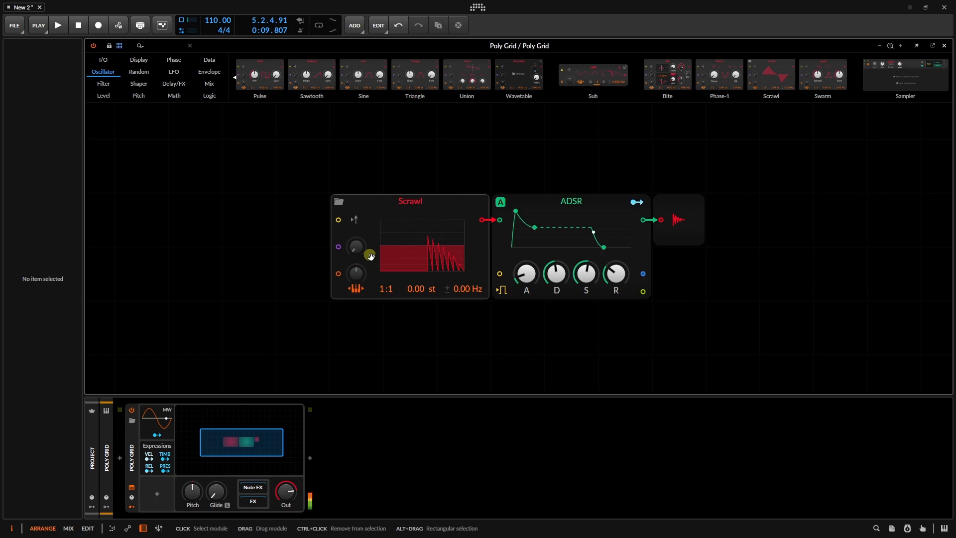
- Recolour the Scrawl module, trying two green shades before settling on orange
click(377, 202)
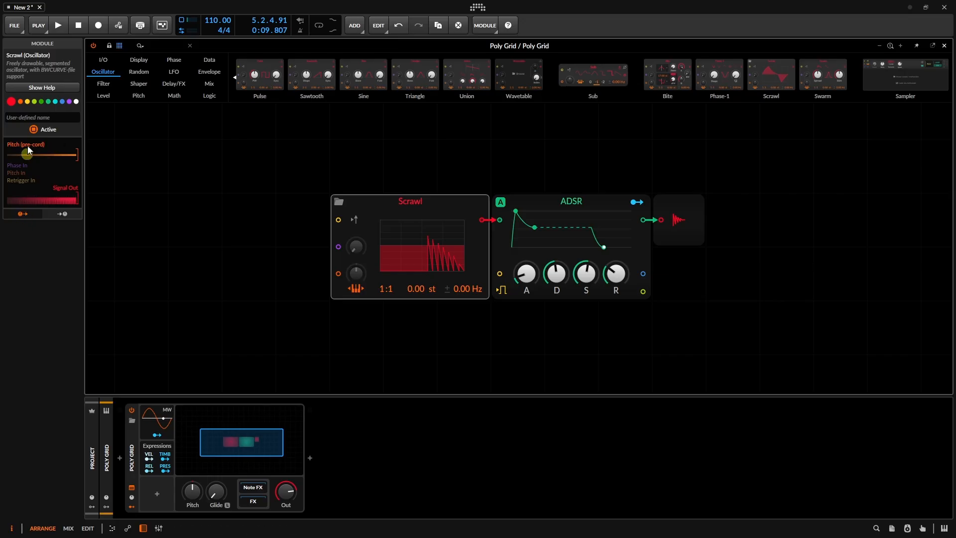
click(33, 102)
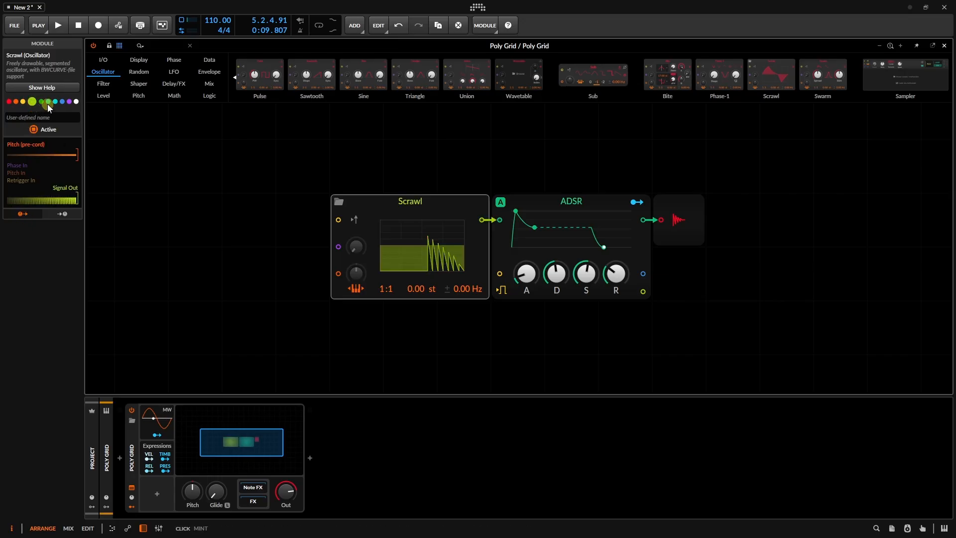
click(50, 102)
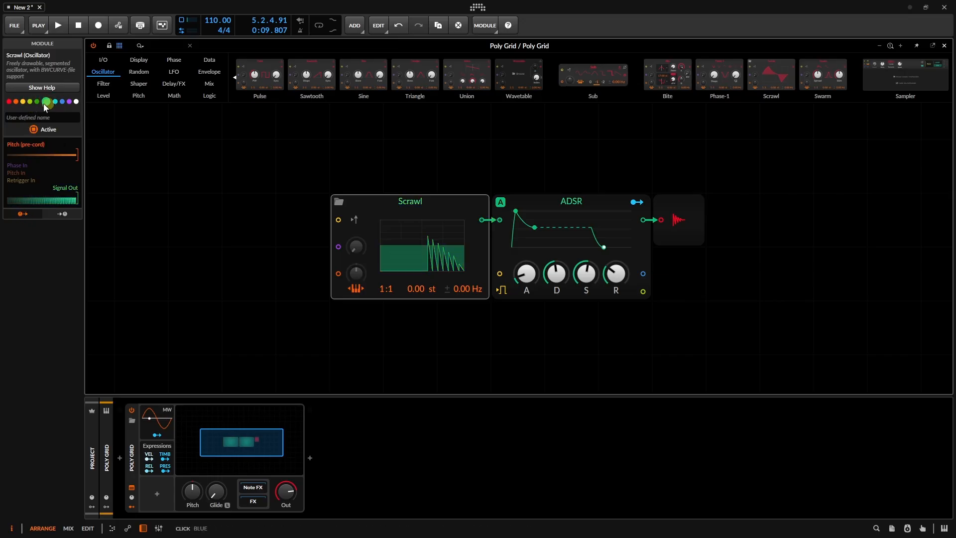
click(17, 102)
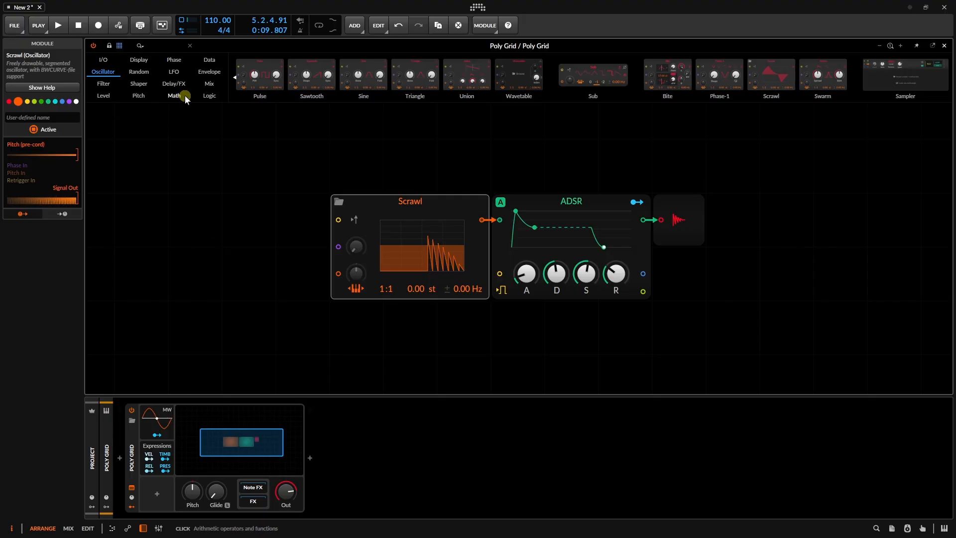
- Insert a Low-pass MG filter between Scrawl and ADSR, set its cutoff to 659 Hz and reduce its resonance
click(104, 84)
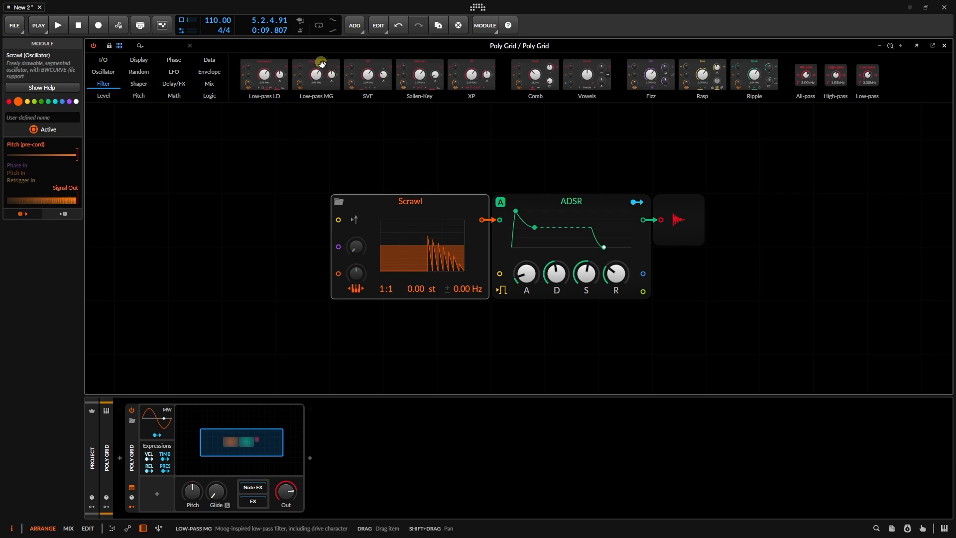
drag(321, 65, 485, 237)
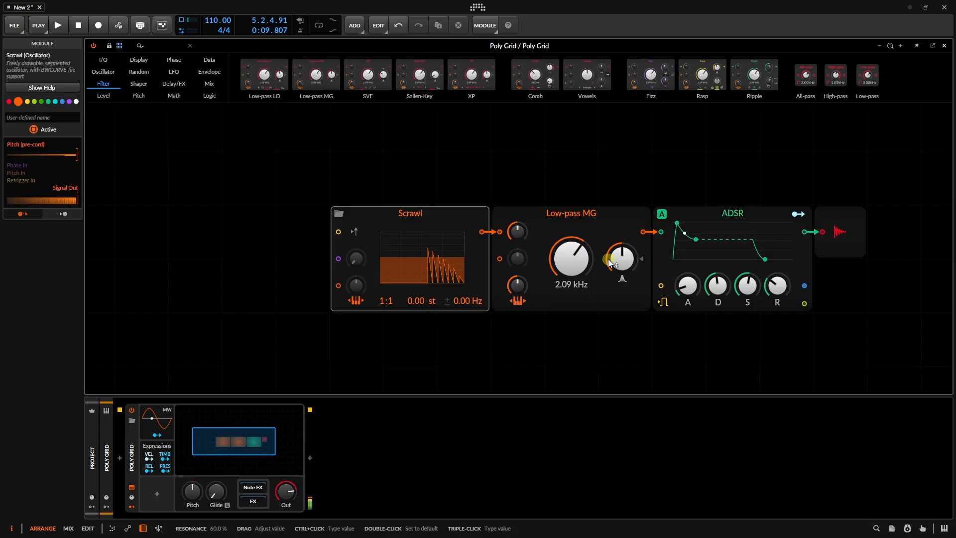
drag(567, 261, 590, 266)
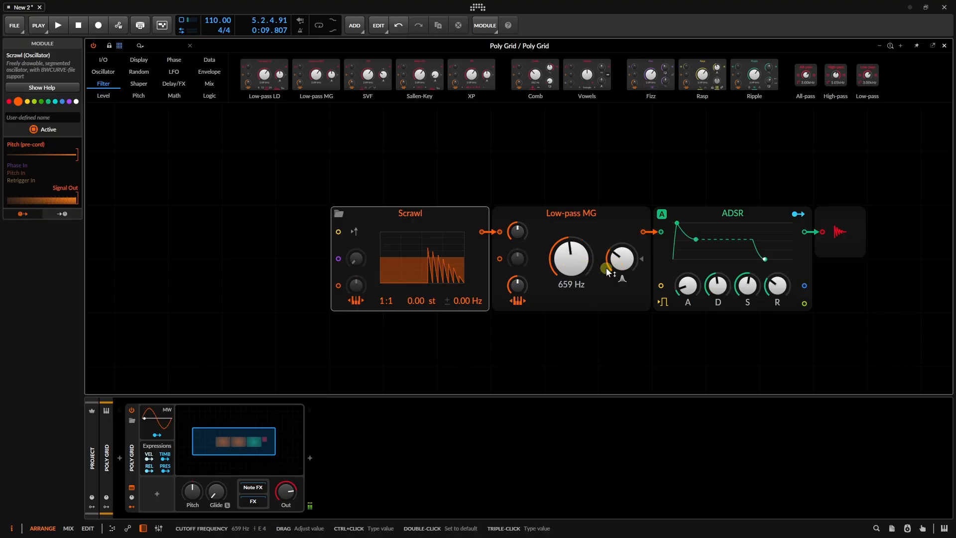
- Check which modules can replace the ADSR without replacing it
right_click(697, 215)
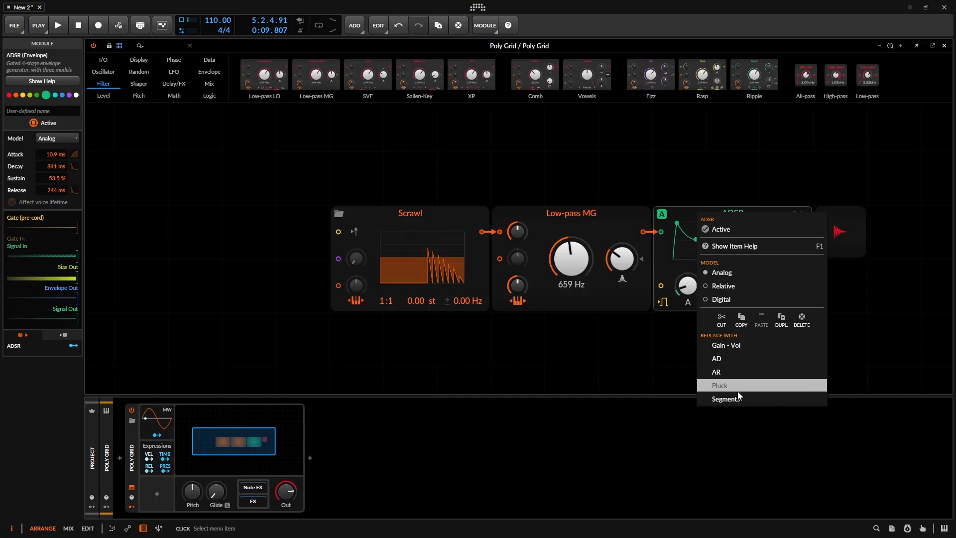
click(612, 369)
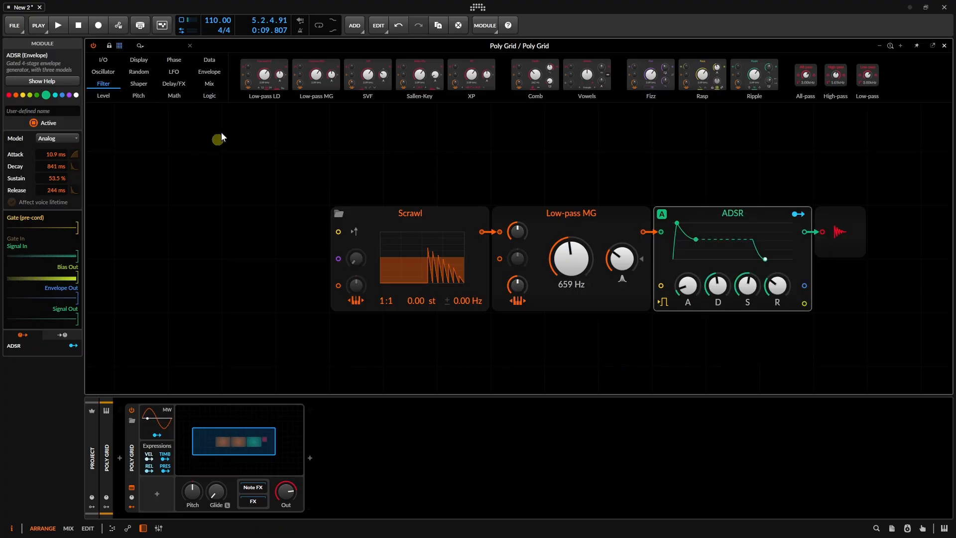
- Add an LFO module before Scrawl, connect its output to the Low-pass MG's cutoff input and set the modulation amount to about 50 st
click(173, 70)
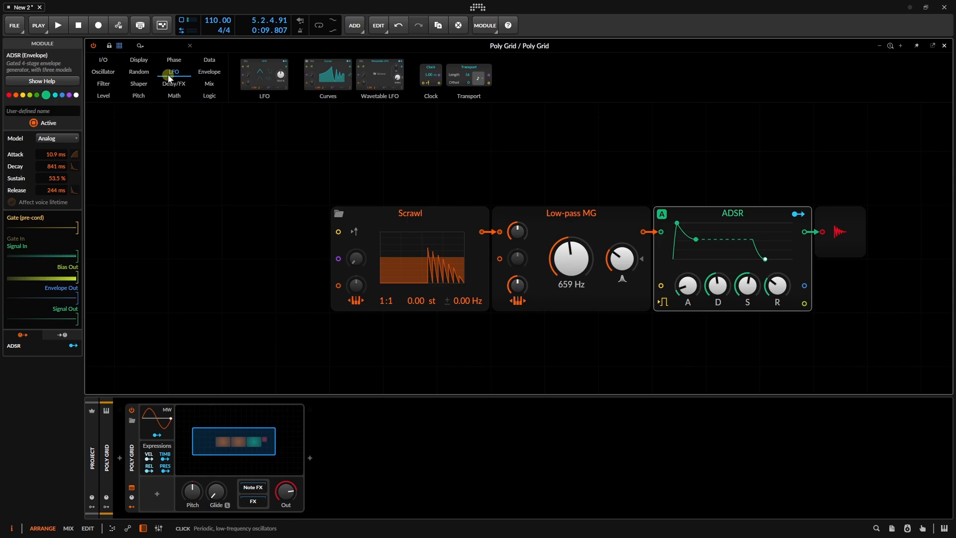
drag(265, 74, 201, 234)
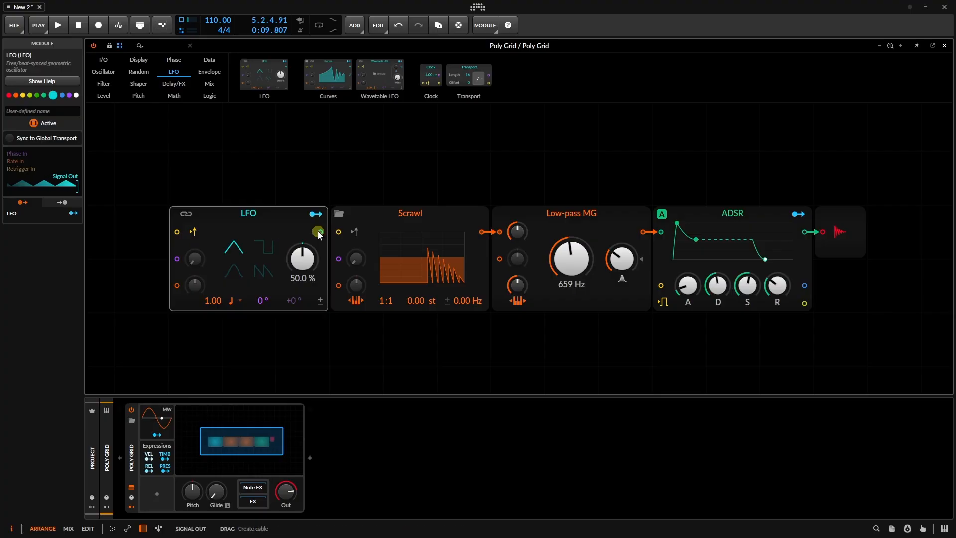
drag(319, 232, 500, 261)
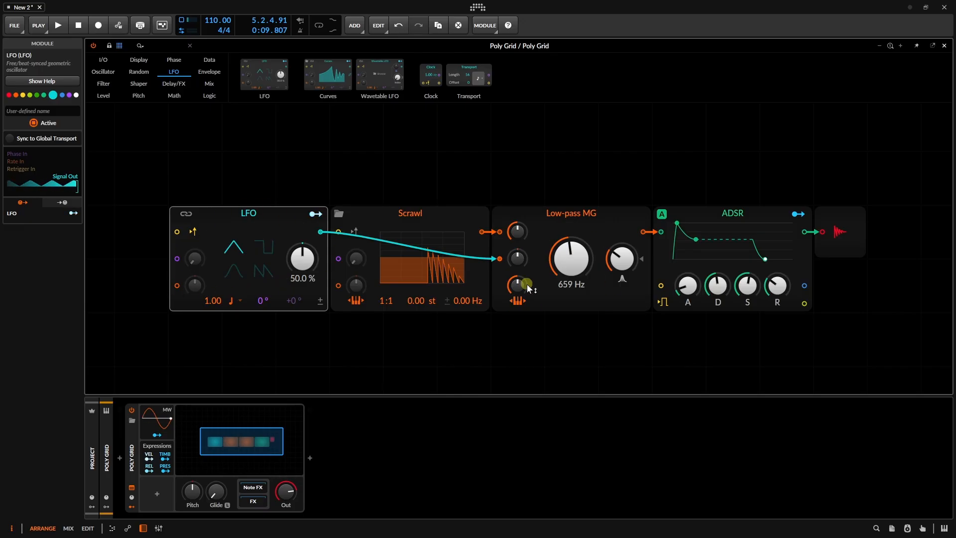
drag(514, 270, 519, 261)
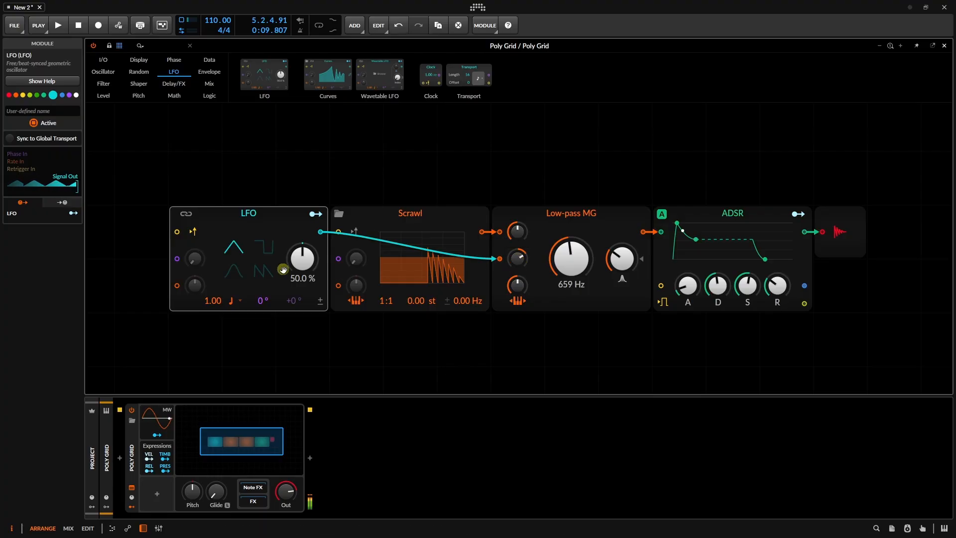
- Try the LFO's pulse waveform, switch it to the rounded one, and invert the filter's cutoff modulation to a negative amount
click(264, 251)
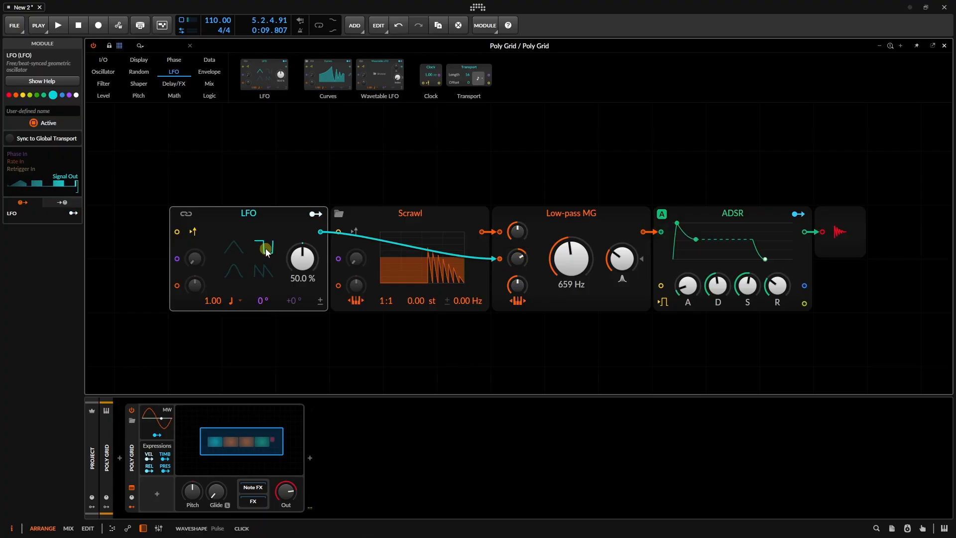
click(239, 272)
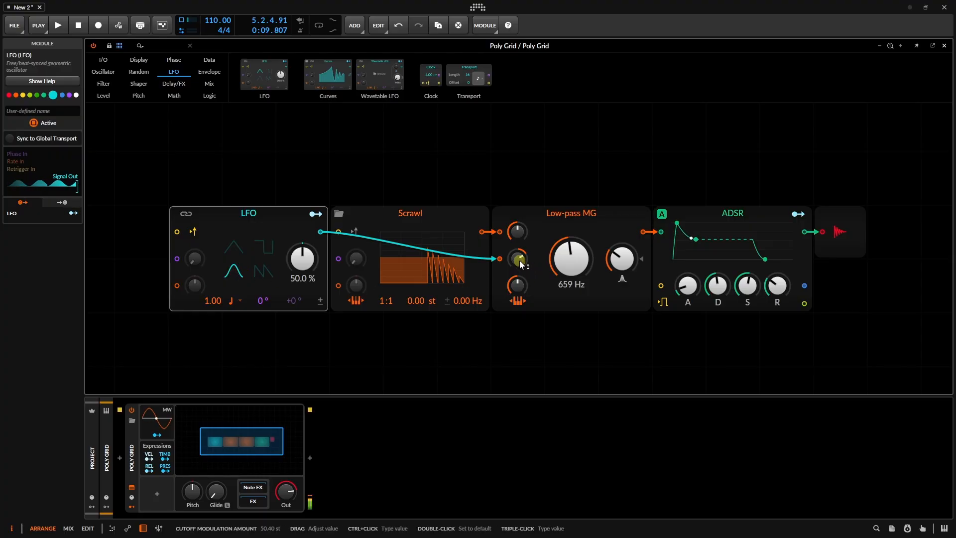
drag(519, 260, 519, 271)
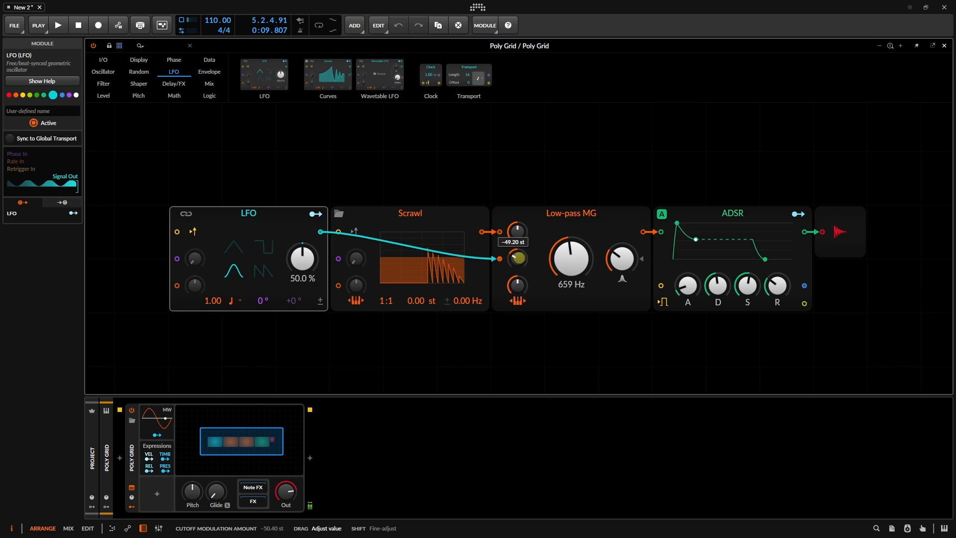
- Reset the filter's cutoff modulation amount to its default and disconnect the LFO cable from the cutoff input
double_click(519, 259)
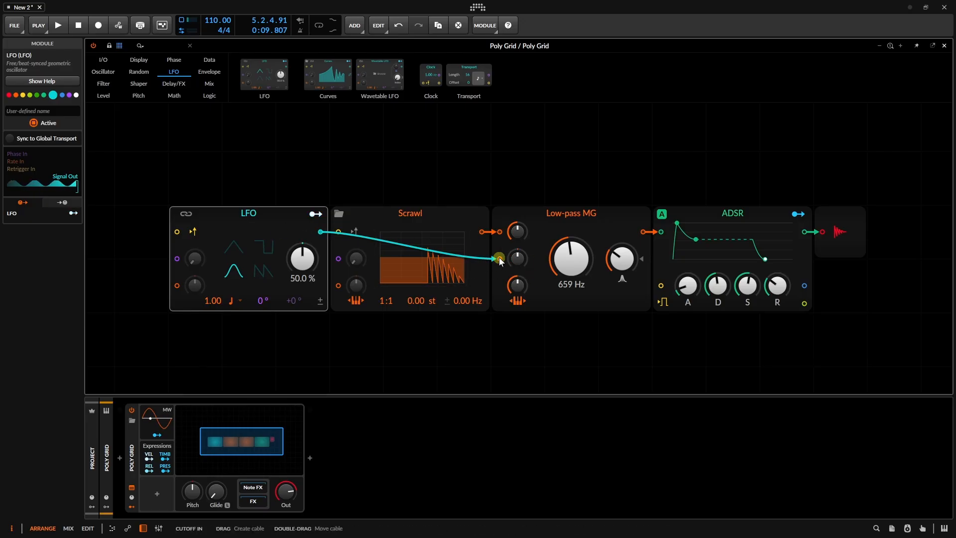
drag(497, 261, 431, 377)
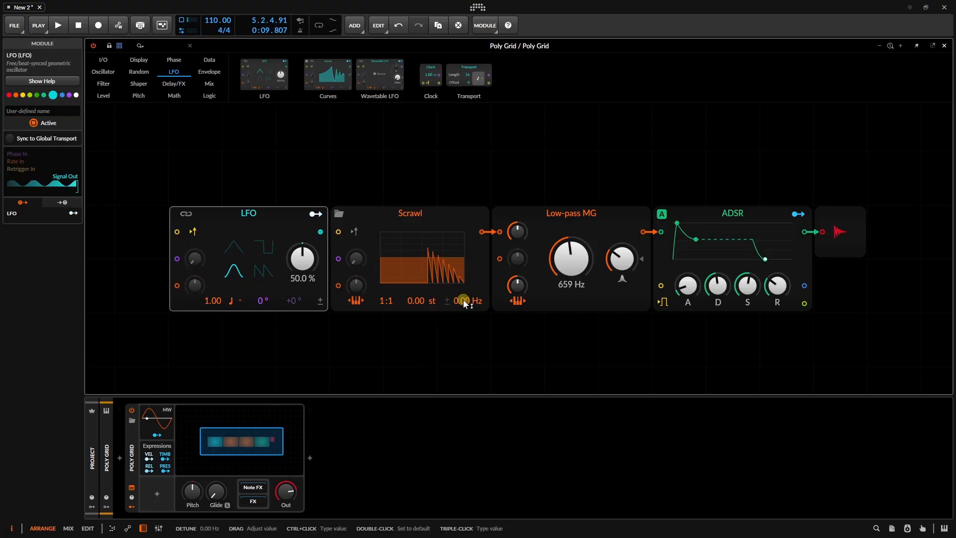
- Raise the Low-pass MG cutoff to 1.61 kHz and modulate it from the LFO's modulation output by 18.00
mouse_move(571, 261)
mouse_down()
mouse_move(571, 234)
mouse_move(571, 244)
mouse_up()
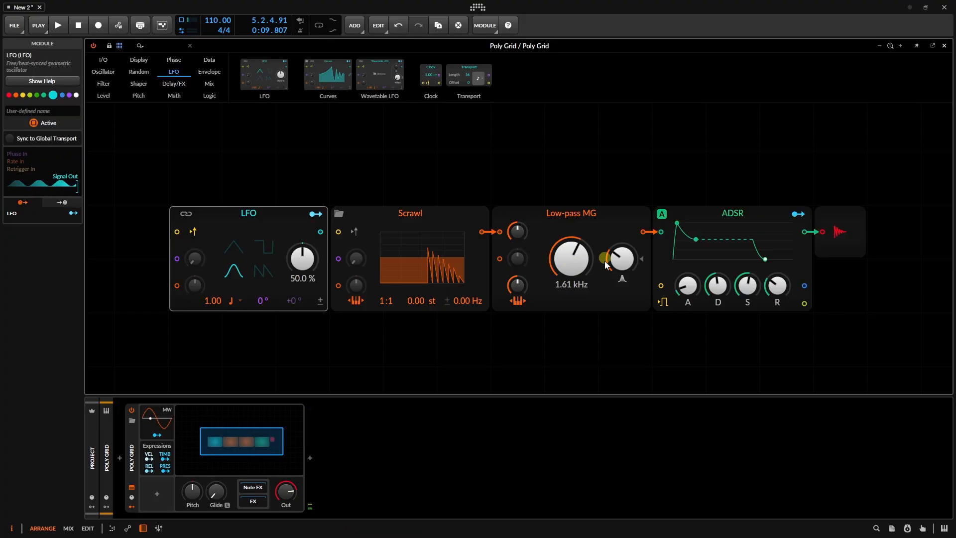
click(314, 215)
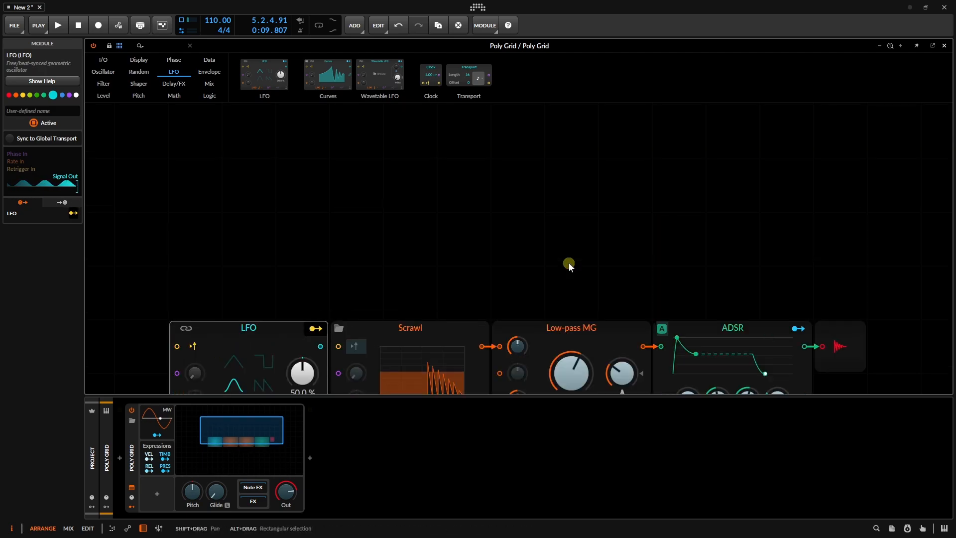
drag(568, 270, 569, 246)
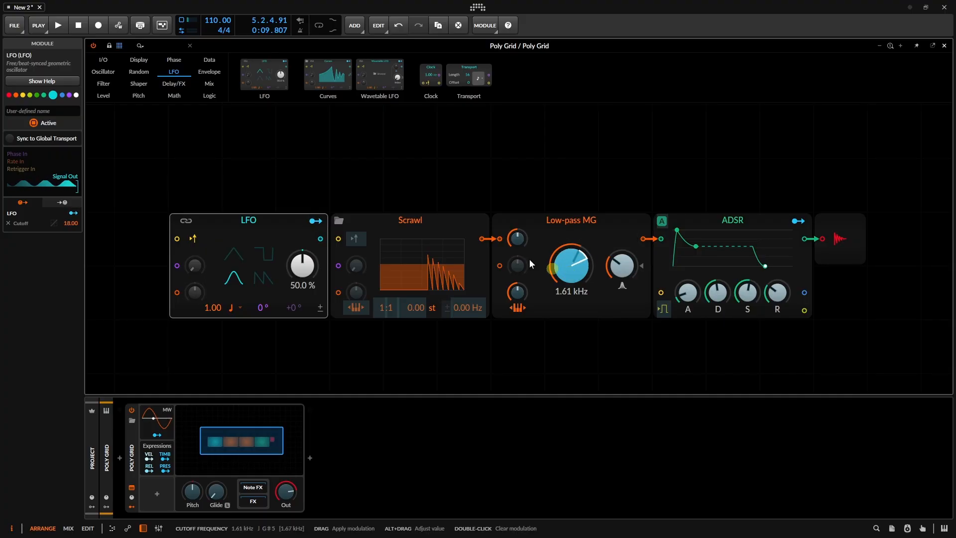
click(317, 221)
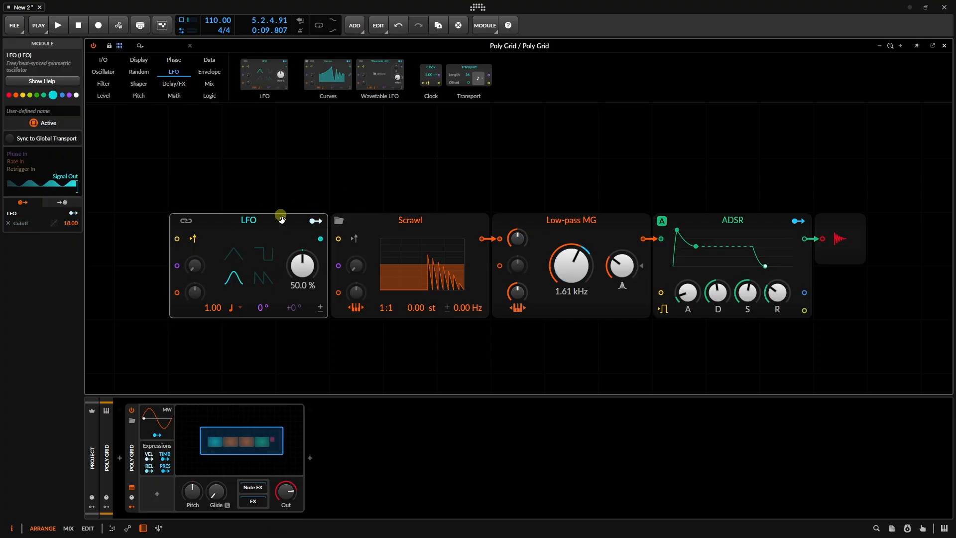
- Lengthen the release and attack times of the ADSR module
click(538, 276)
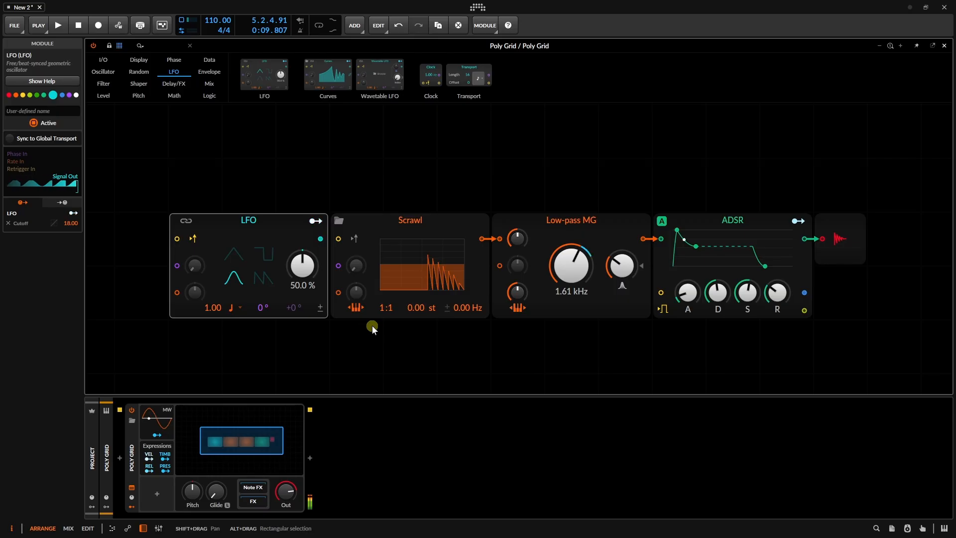
drag(768, 301, 768, 282)
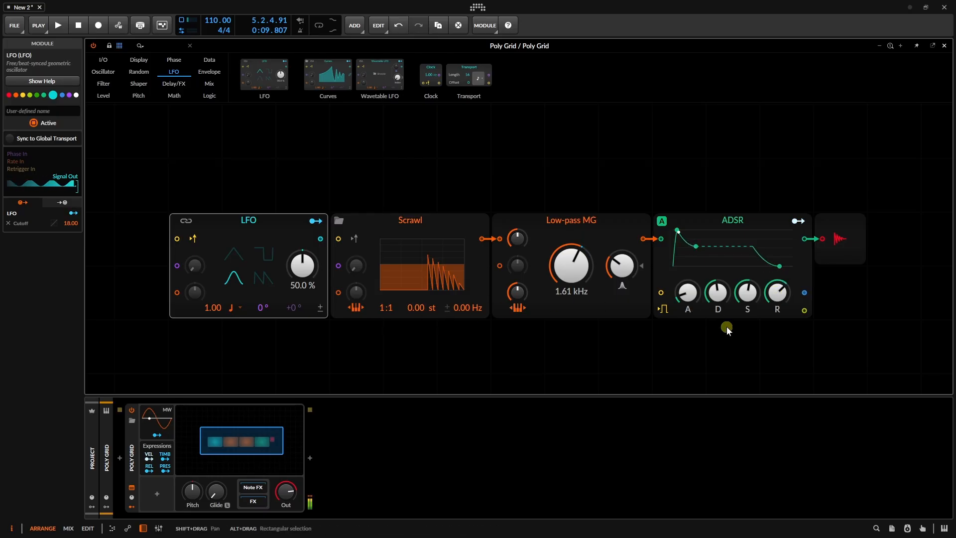
drag(689, 301, 690, 298)
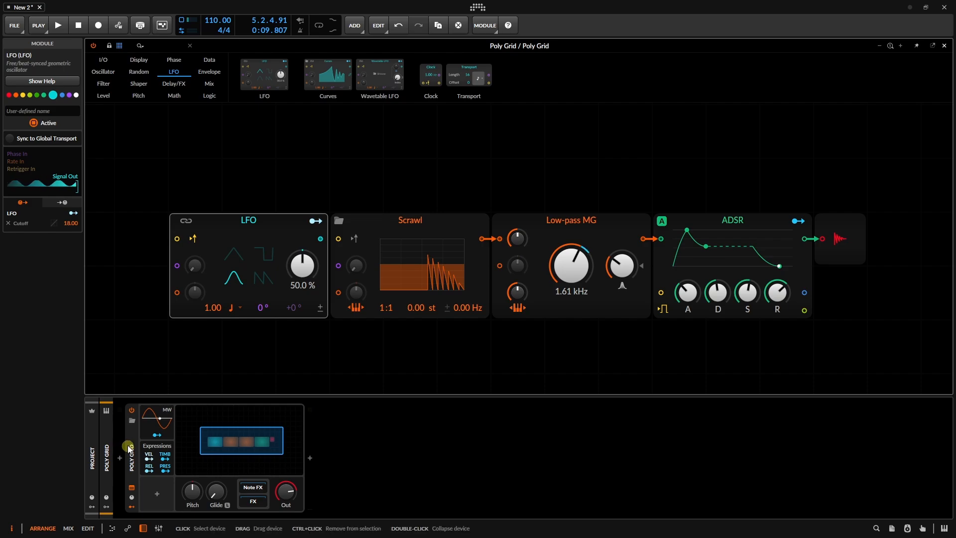
- Switch the Poly Grid device from mono to polyphonic playback with 11 voices
click(132, 463)
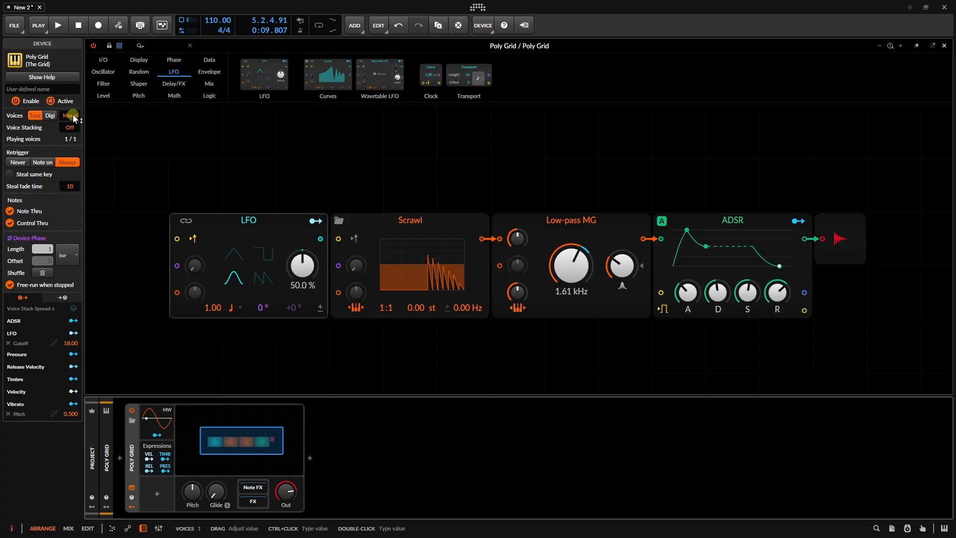
click(37, 117)
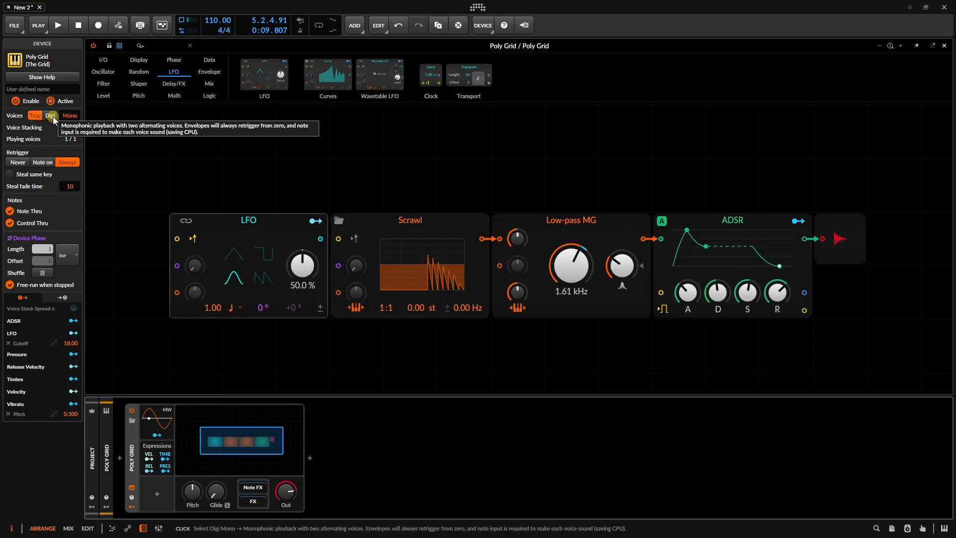
drag(69, 117, 69, 116)
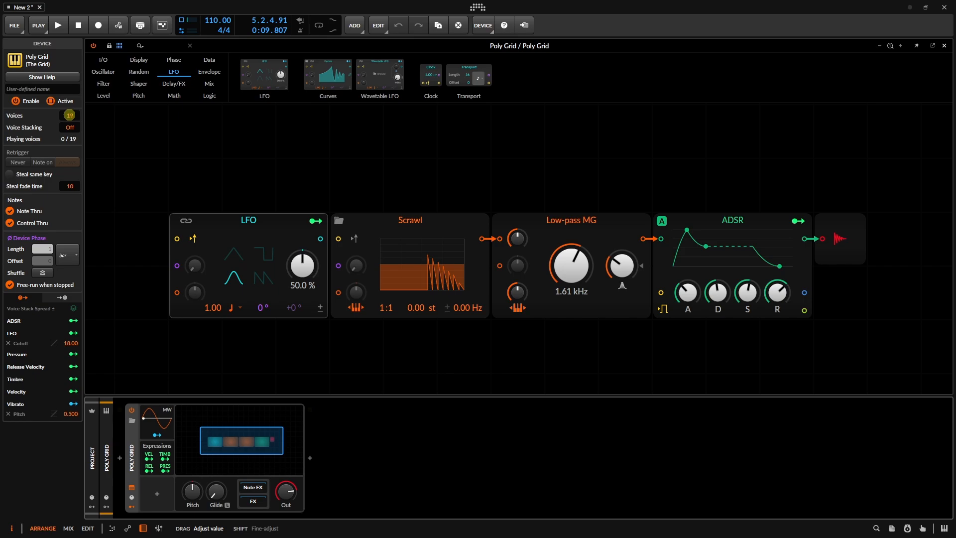
drag(69, 115, 70, 116)
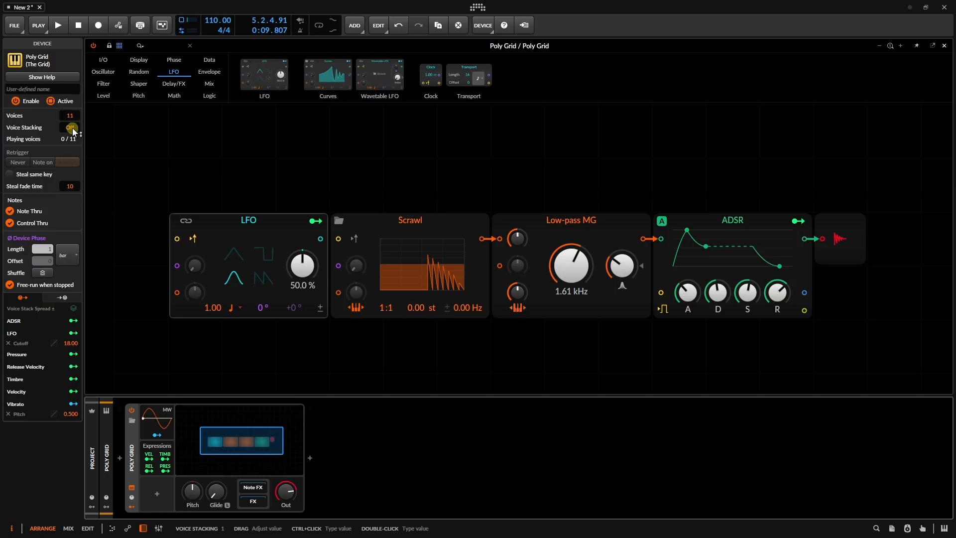
- Try adjusting the Poly Grid's voice stacking and leave it set to Off
double_click(70, 128)
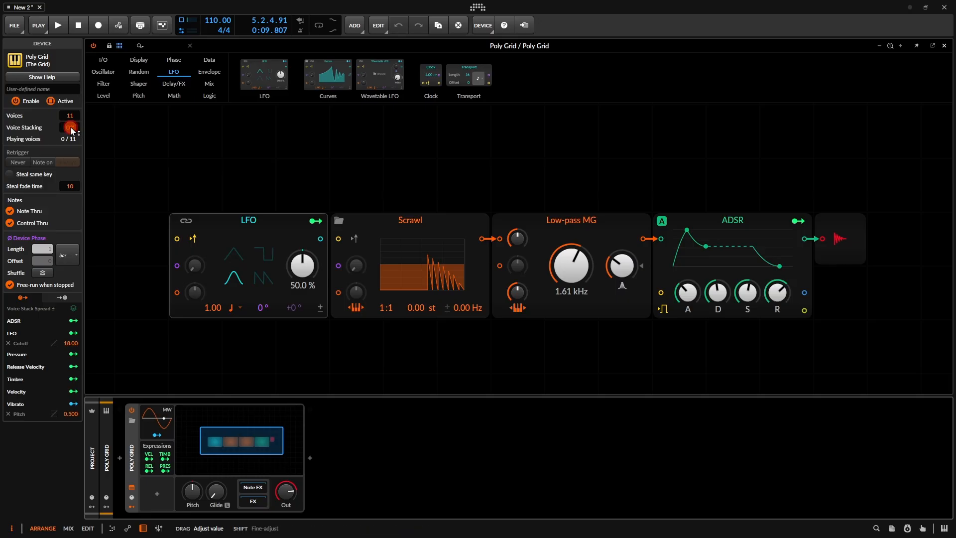
click(118, 133)
mouse_move(70, 129)
mouse_down()
mouse_move(70, 117)
mouse_move(224, 164)
mouse_move(63, 132)
mouse_move(71, 124)
mouse_move(68, 132)
mouse_up()
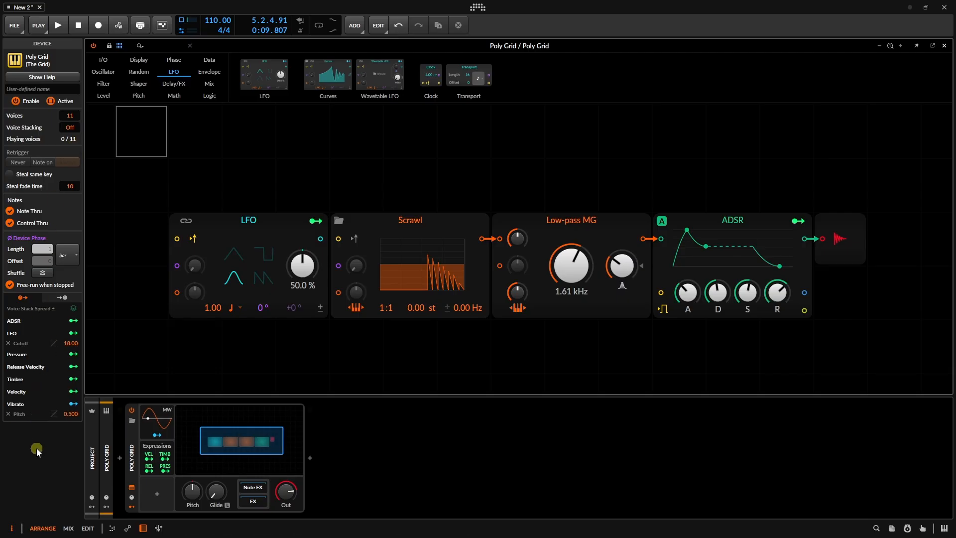
- View the help page describing the Poly Grid's controls and inspector parameters, and close it
click(40, 78)
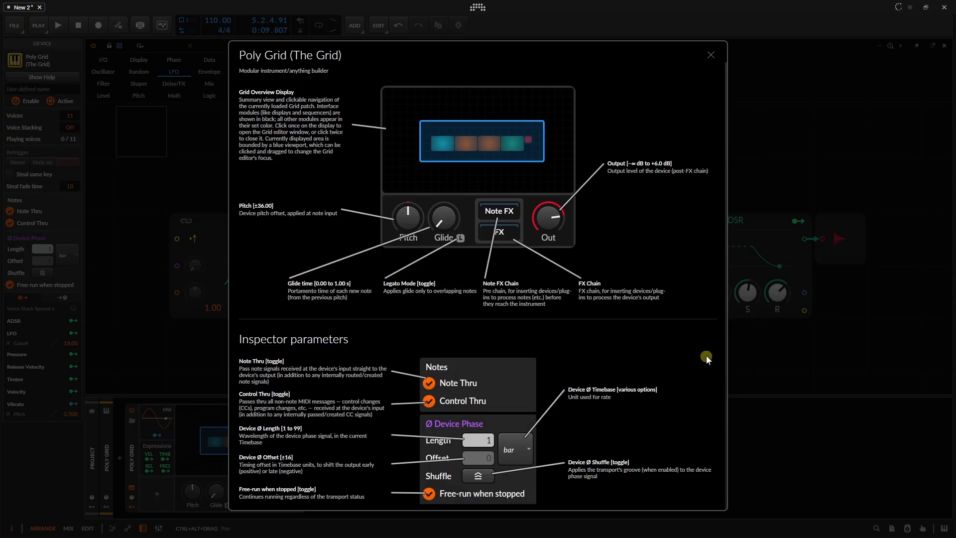
click(711, 54)
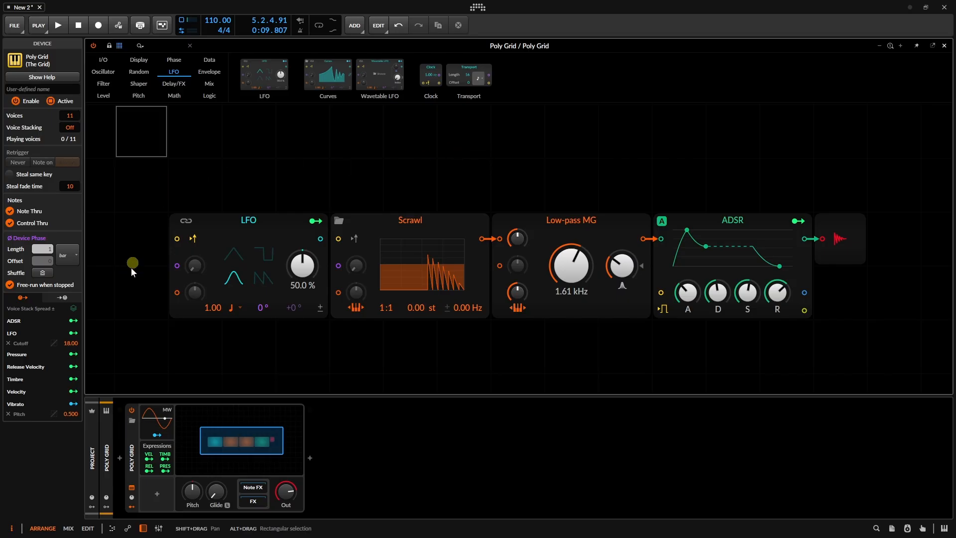
- Replace the current Poly Grid patch with the Acoustic Bass preset
click(132, 420)
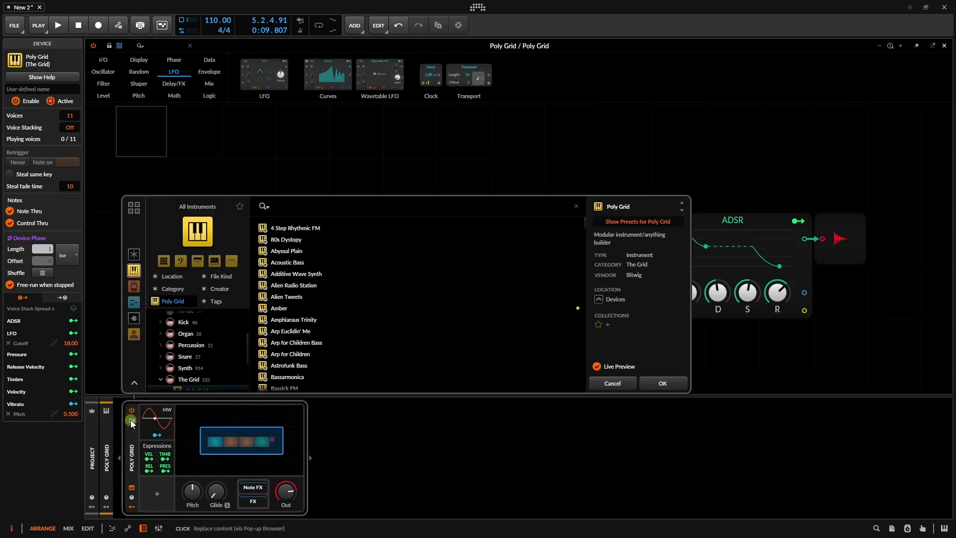
click(285, 264)
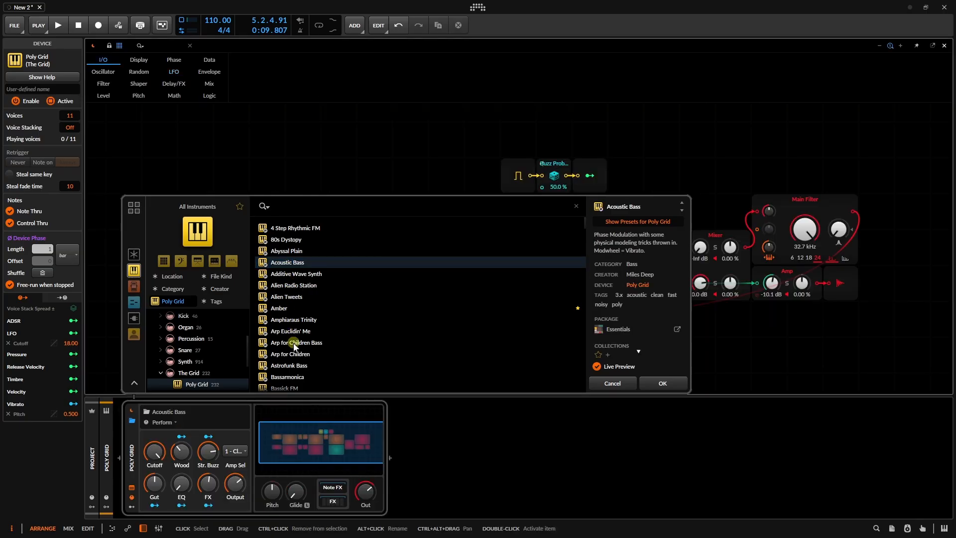
key(Return)
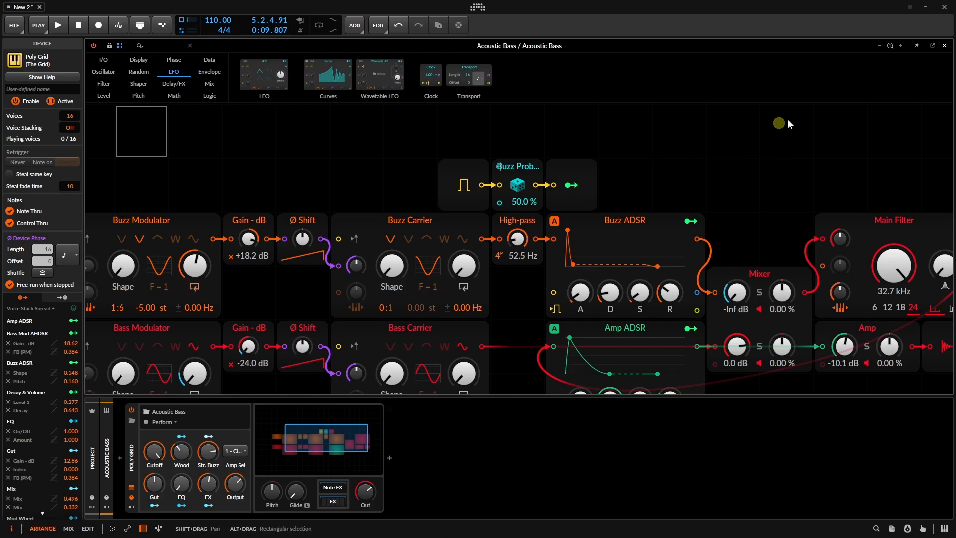
- Examine the whole Acoustic Bass module patch and the devices in its FX chain
click(878, 45)
click(878, 46)
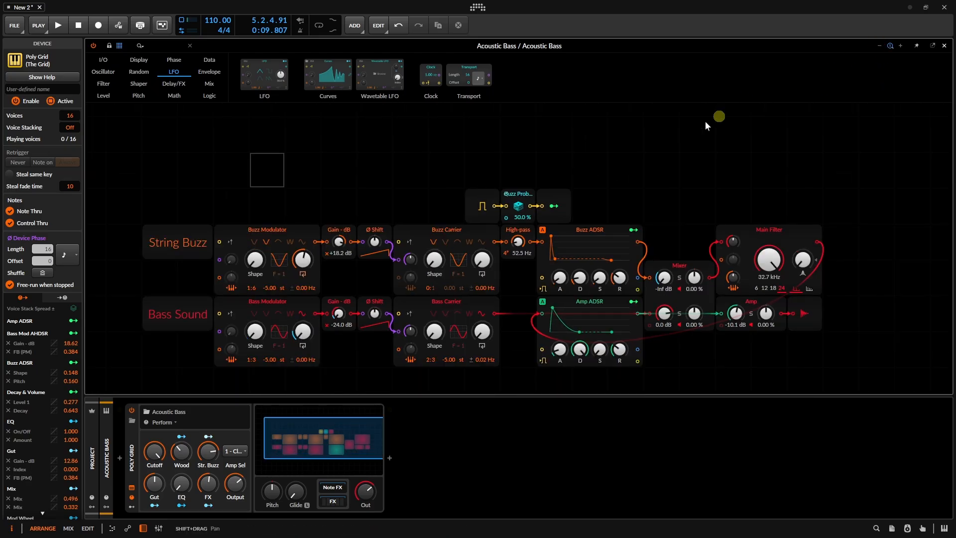
drag(652, 179, 672, 132)
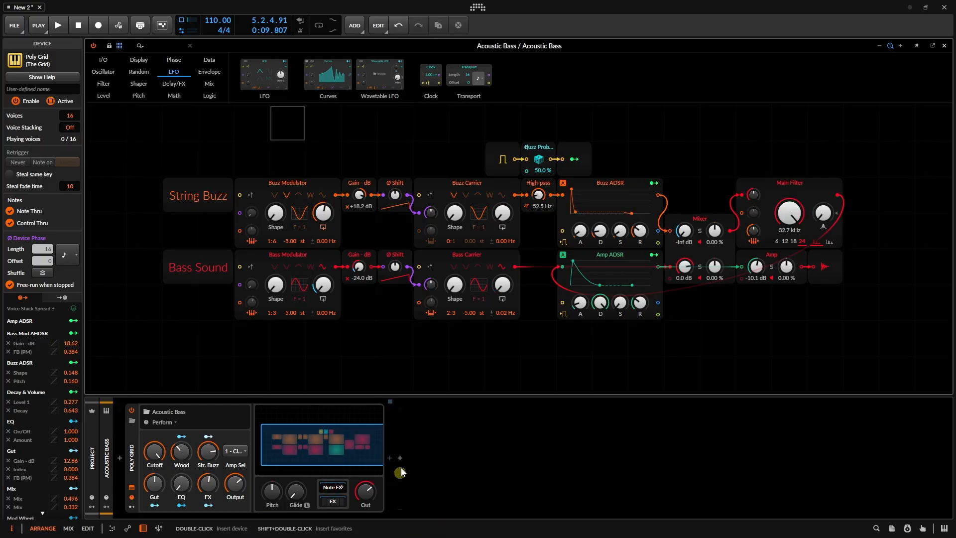
click(332, 501)
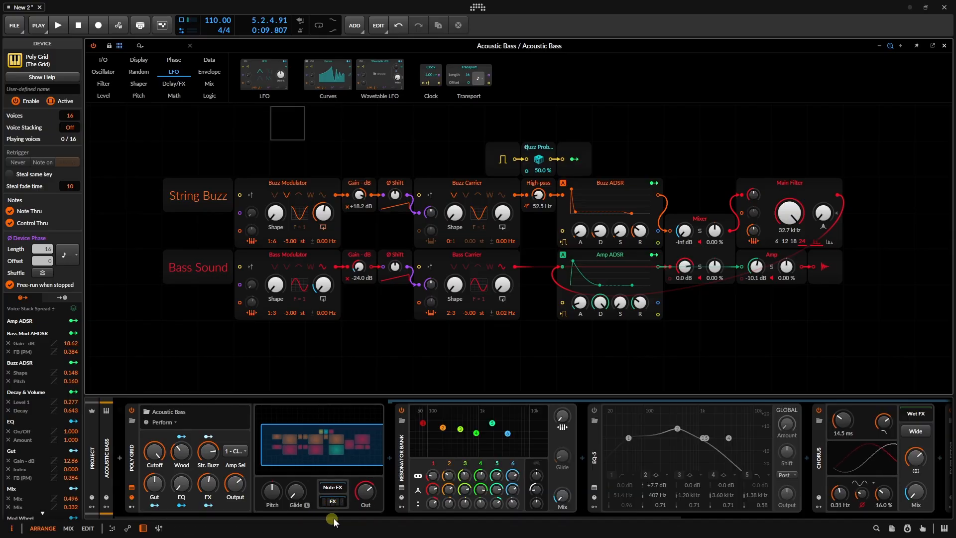
drag(341, 519, 416, 516)
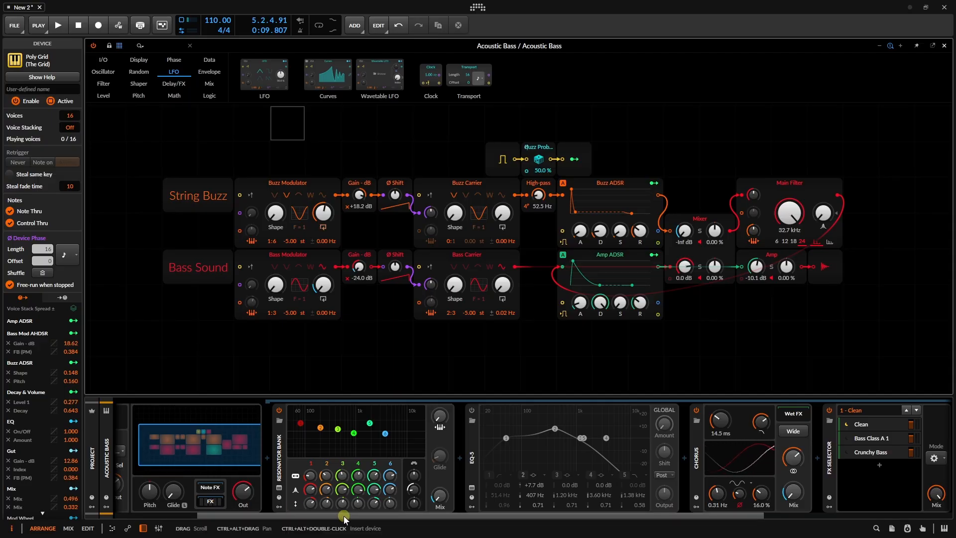
mouse_move(344, 519)
mouse_down()
mouse_move(593, 523)
mouse_move(219, 520)
mouse_up()
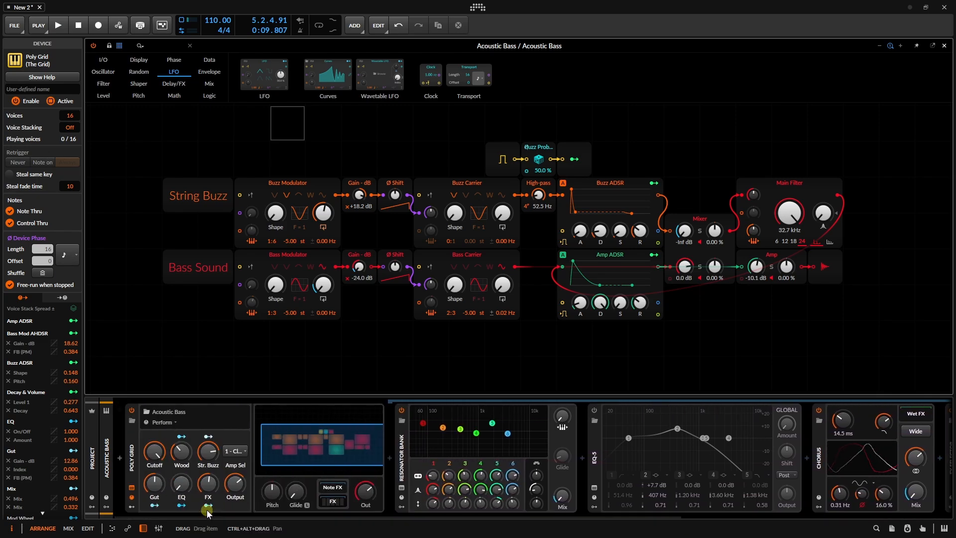
- Try the Grid editor as a detached, maximized window, and dock it back before closing it
click(932, 47)
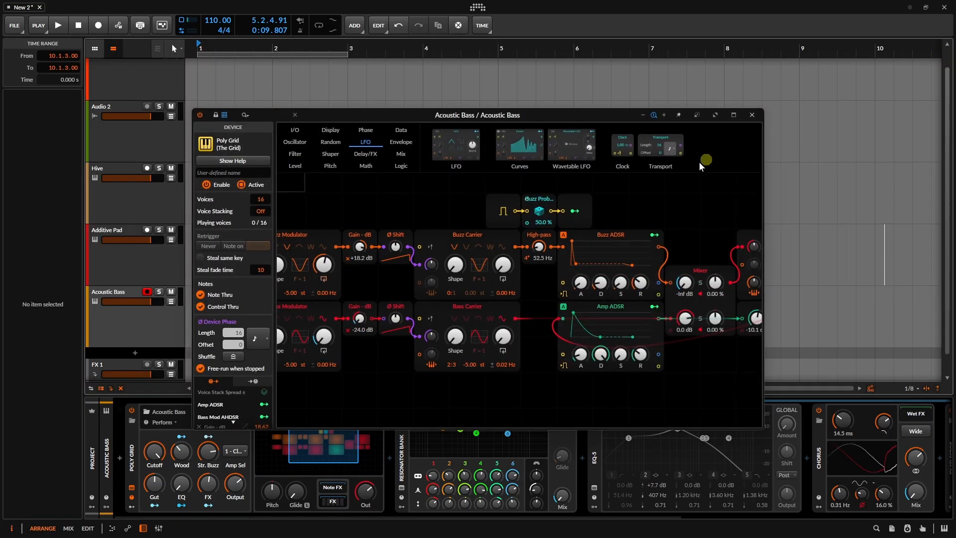
click(715, 115)
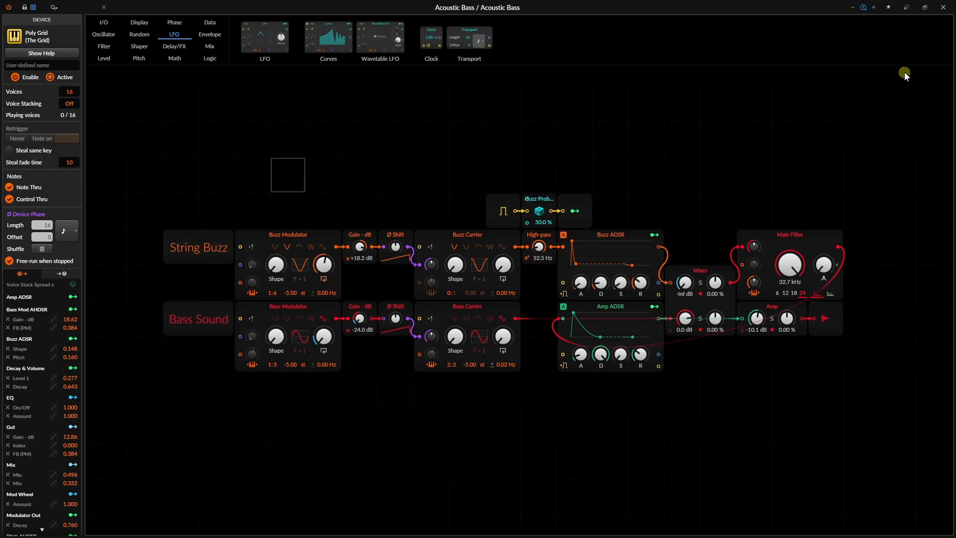
click(906, 7)
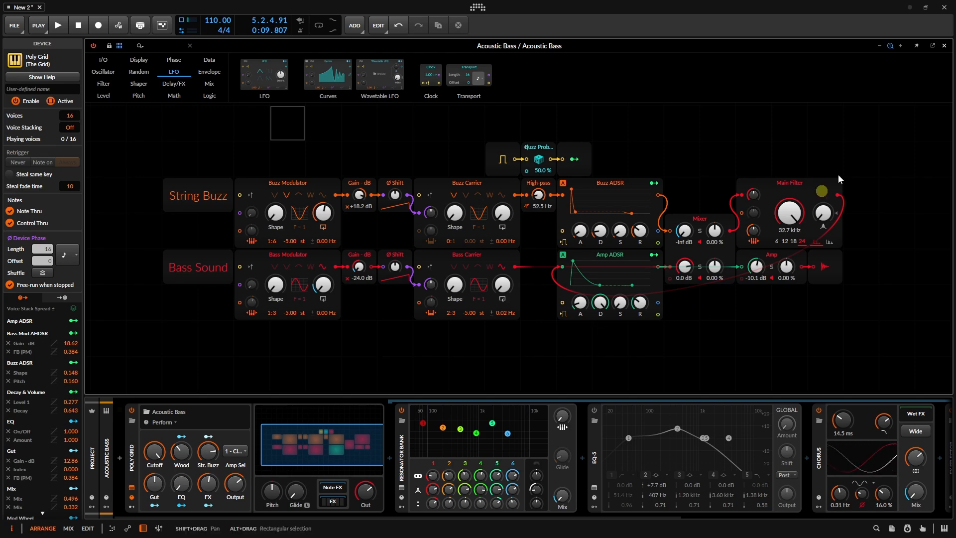
click(944, 45)
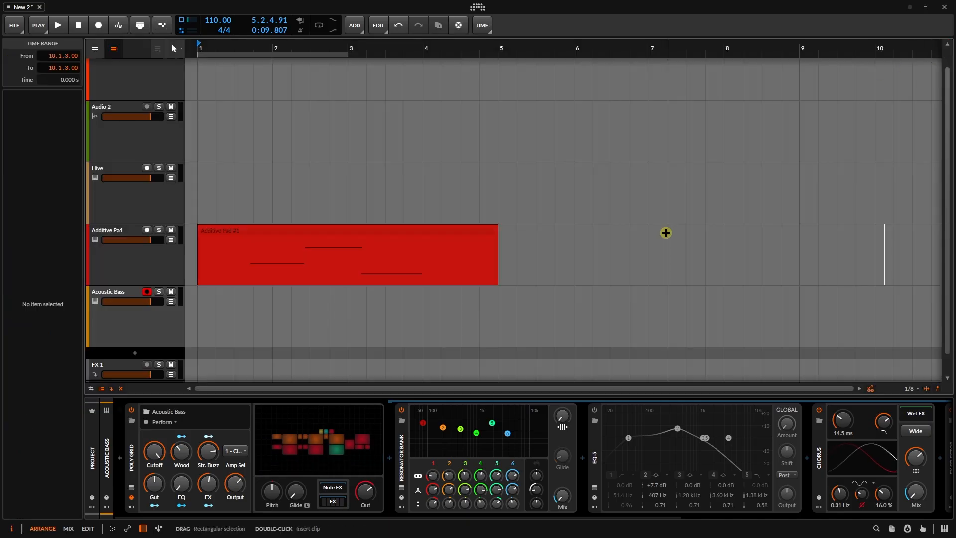